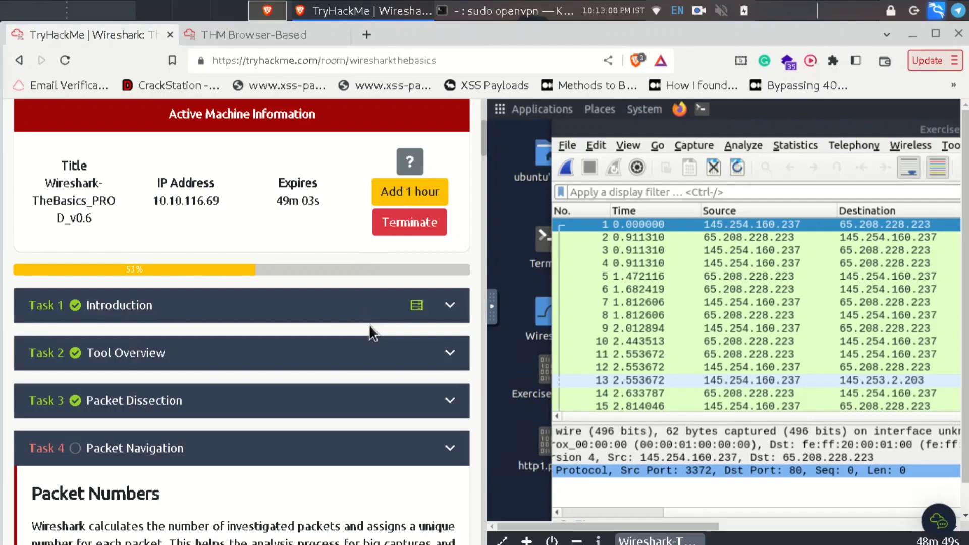
- Scroll through the Task 4 packet navigation lesson on the TryHackMe room page
scroll(354, 363, down, 3)
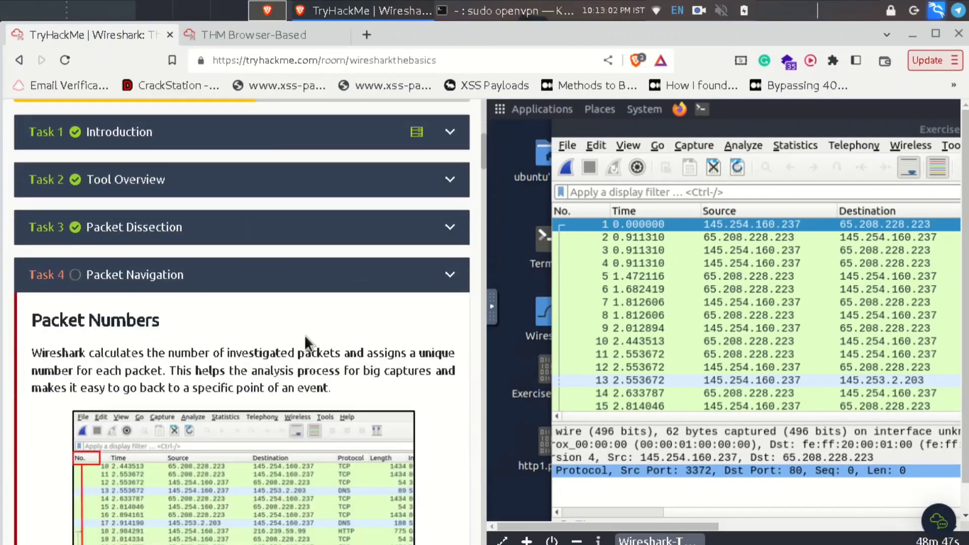
scroll(329, 449, down, 9)
scroll(322, 447, down, 20)
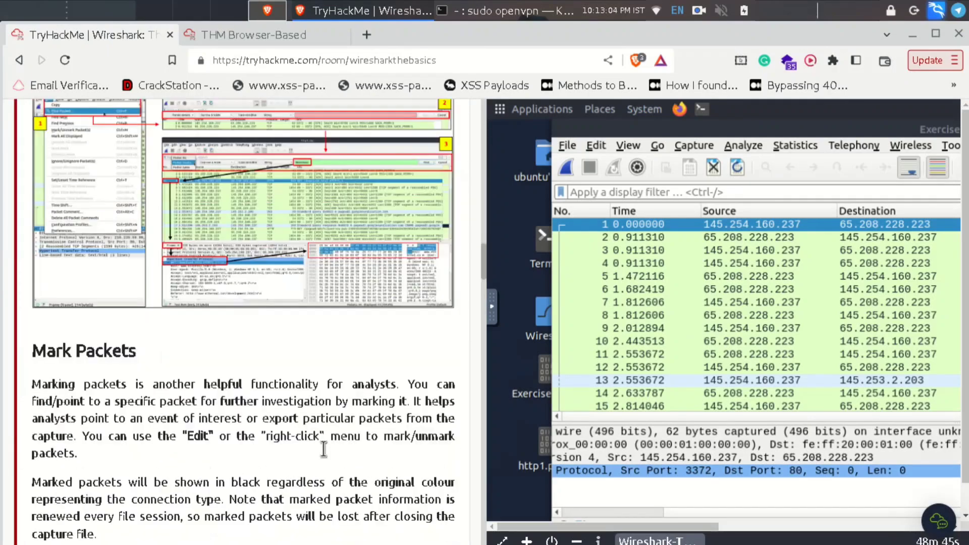
scroll(323, 449, down, 10)
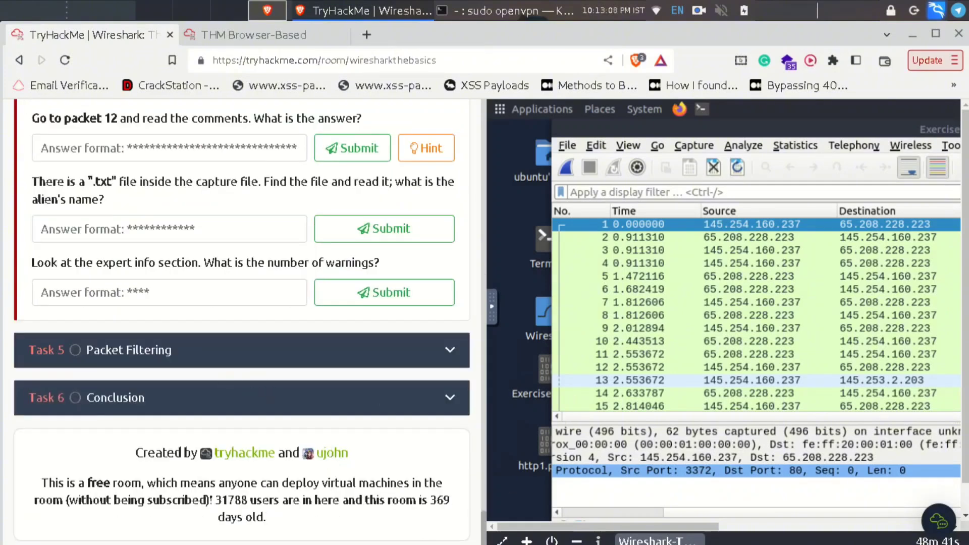
scroll(481, 298, up, 2)
scroll(477, 272, up, 15)
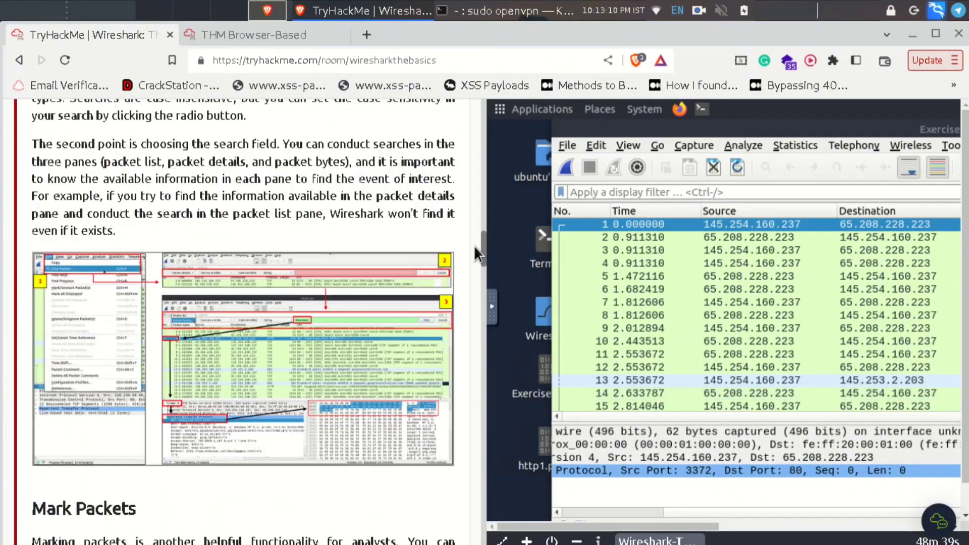
- Switch between the lesson and the machine, ending on full-window Wireshark showing Exercise.pcapng
click(504, 10)
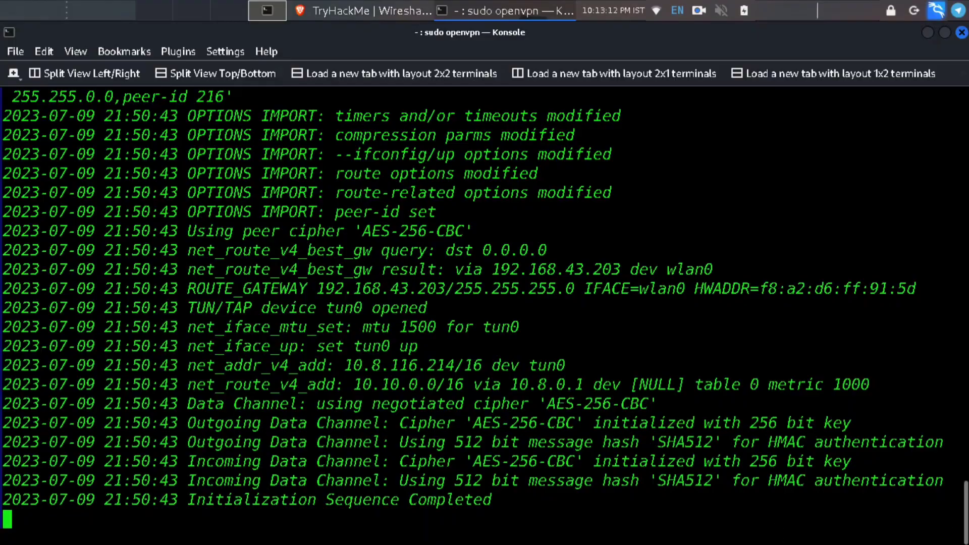
click(321, 11)
click(316, 42)
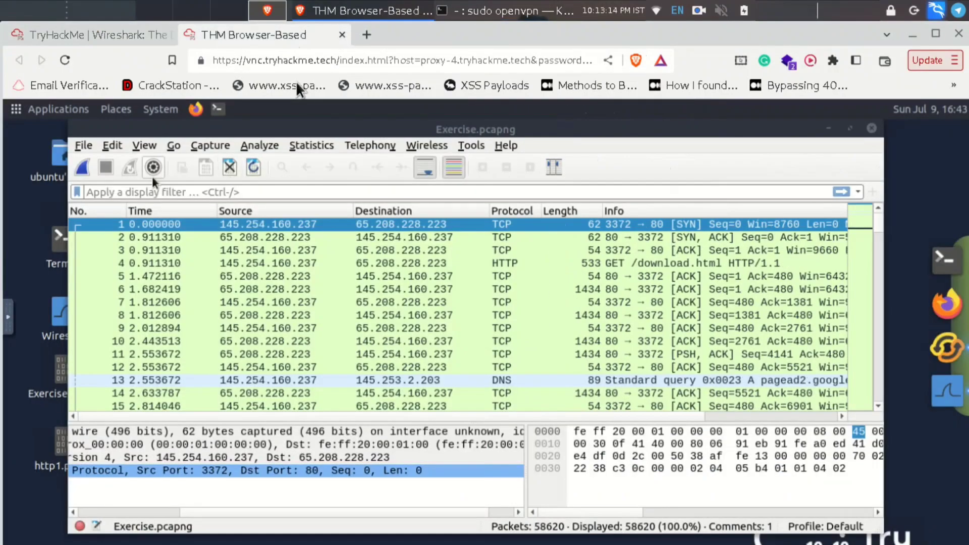
click(110, 33)
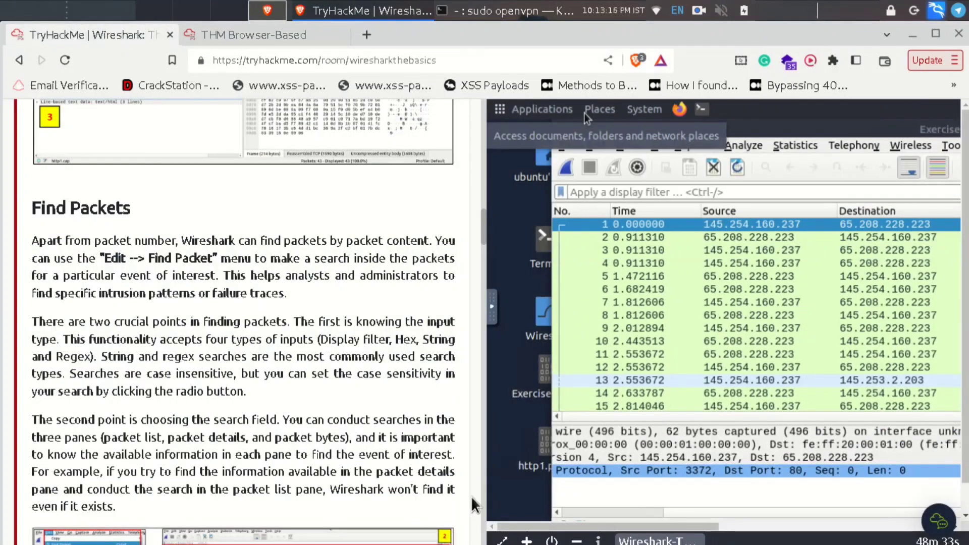
scroll(477, 464, down, 8)
scroll(474, 353, up, 15)
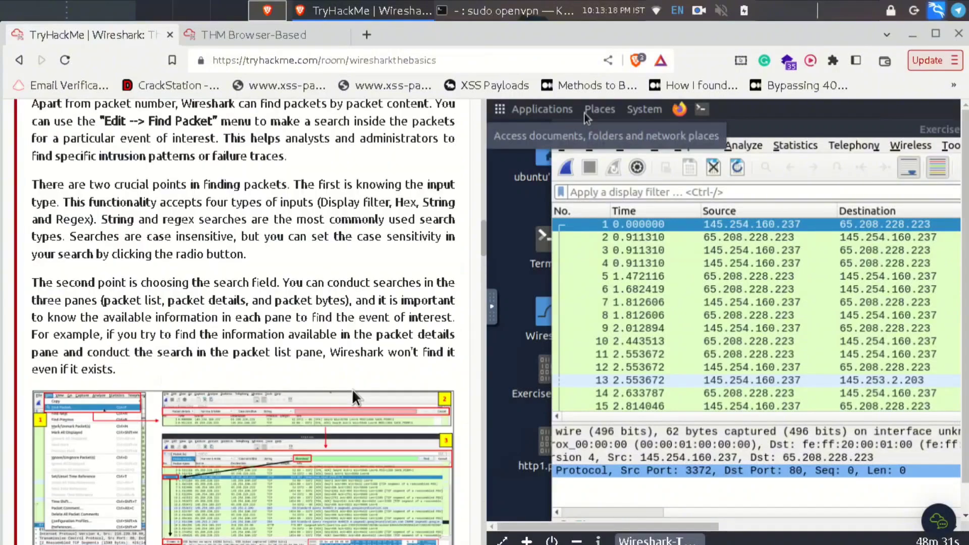
scroll(356, 398, down, 5)
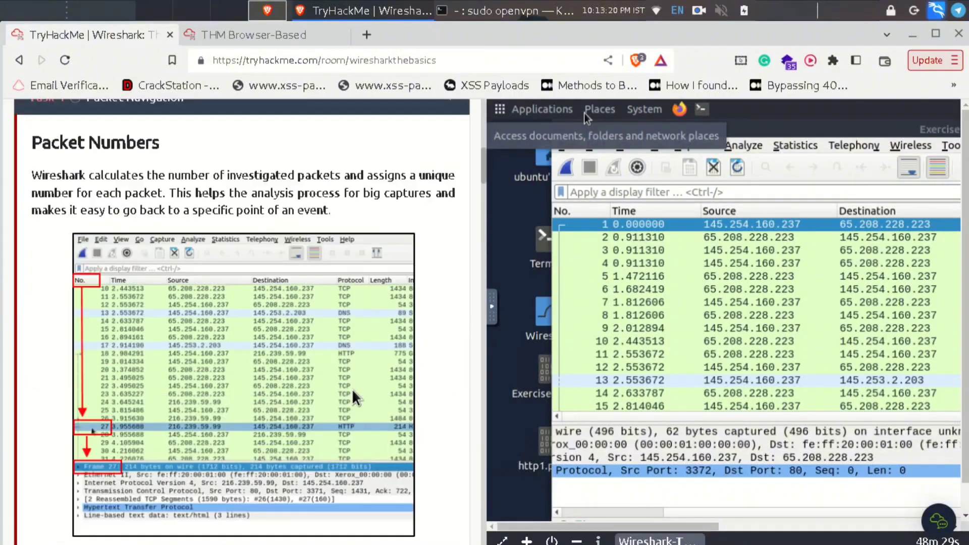
scroll(353, 395, up, 3)
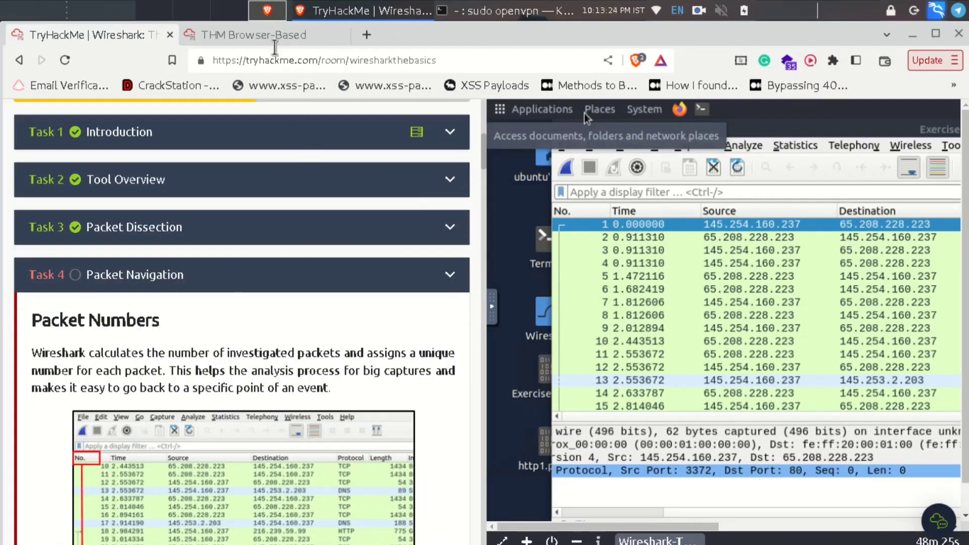
click(267, 35)
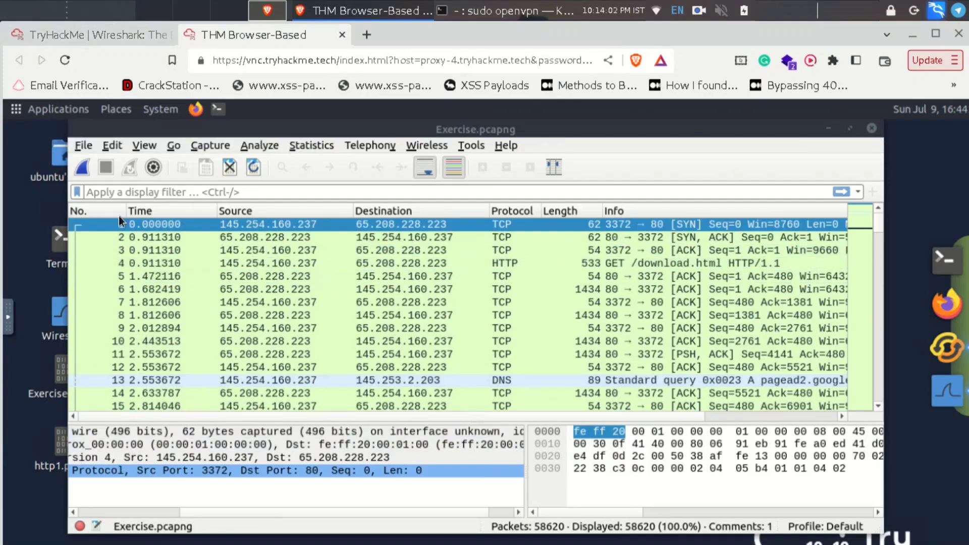
- Glance back at the room lesson, then return to the full-window Wireshark machine
click(105, 37)
scroll(310, 452, down, 10)
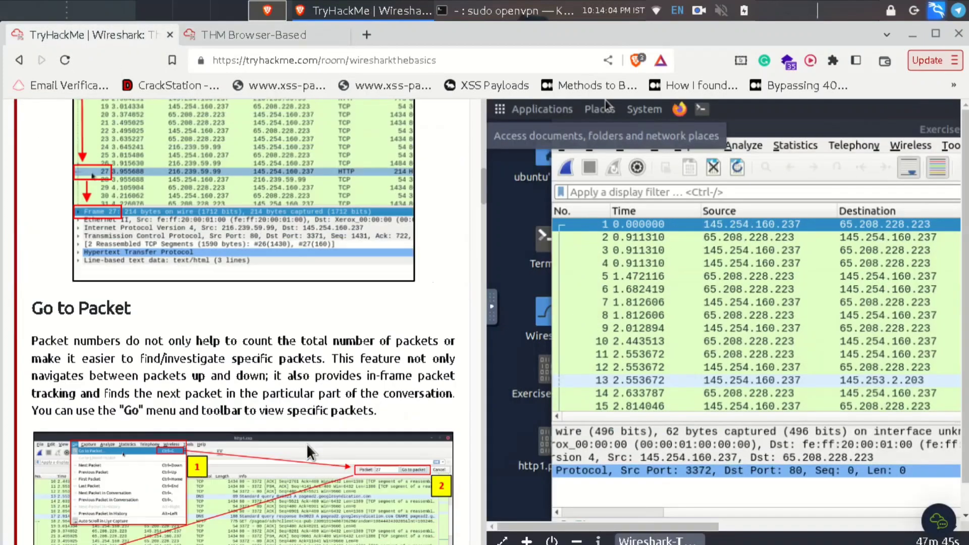
scroll(307, 445, down, 3)
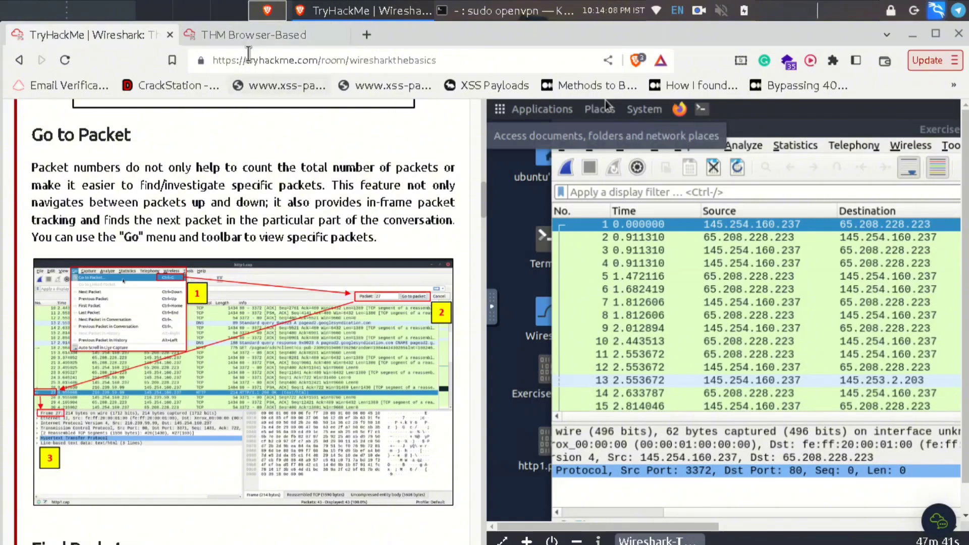
click(244, 34)
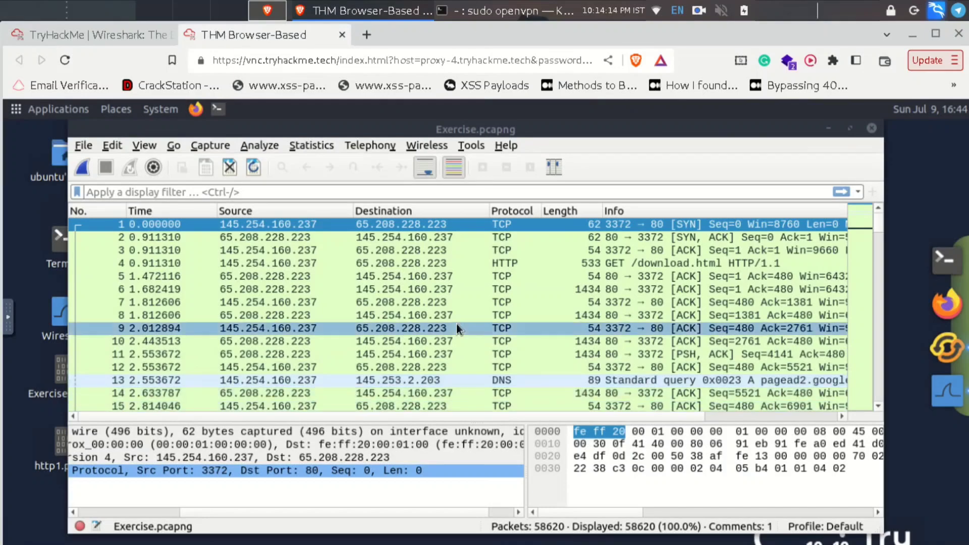
scroll(456, 325, down, 1)
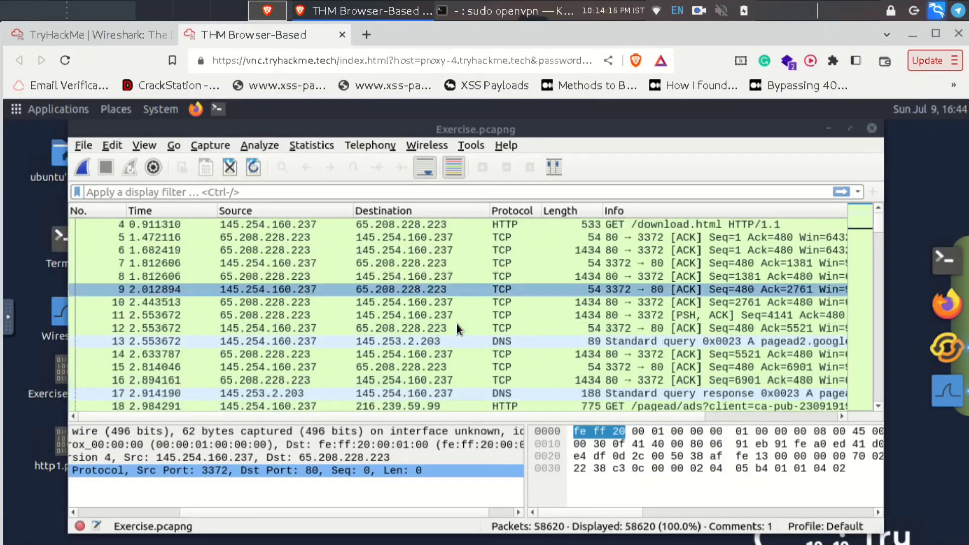
scroll(456, 323, down, 5)
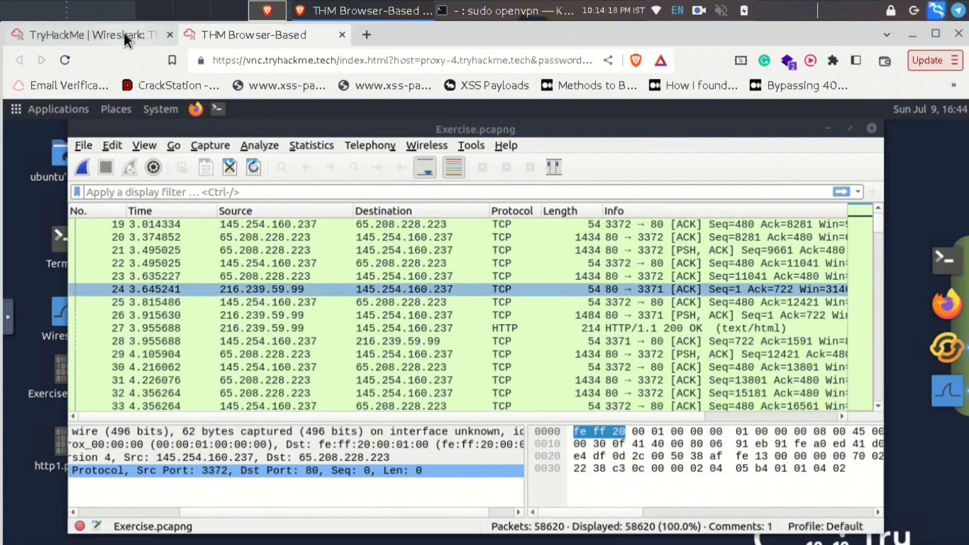
- Jump to packet 100 with Go to Packet
click(173, 146)
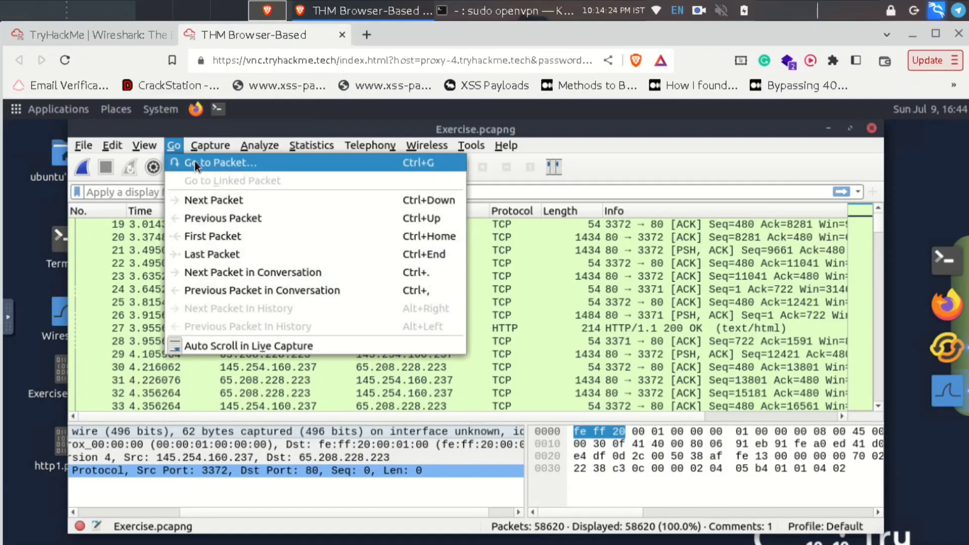
key(Escape)
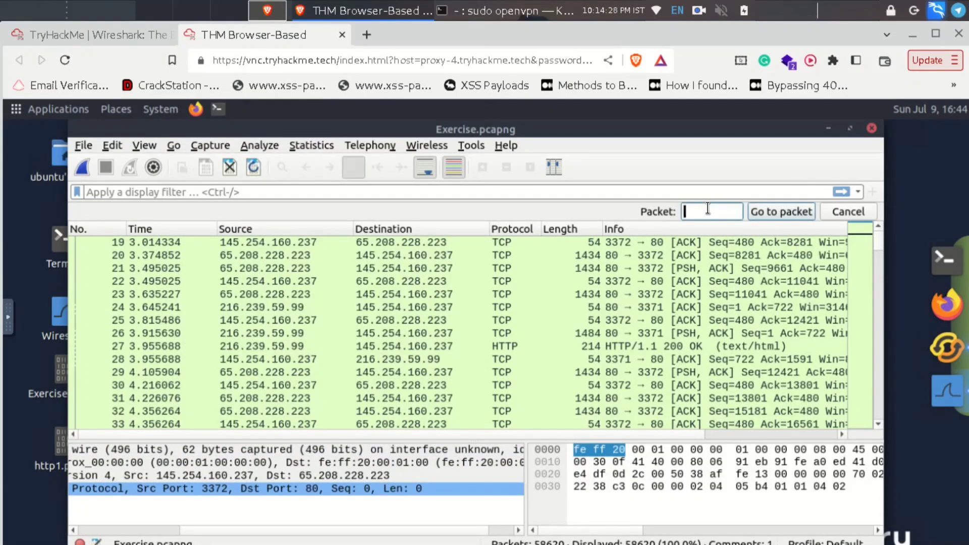
text(100)
click(797, 211)
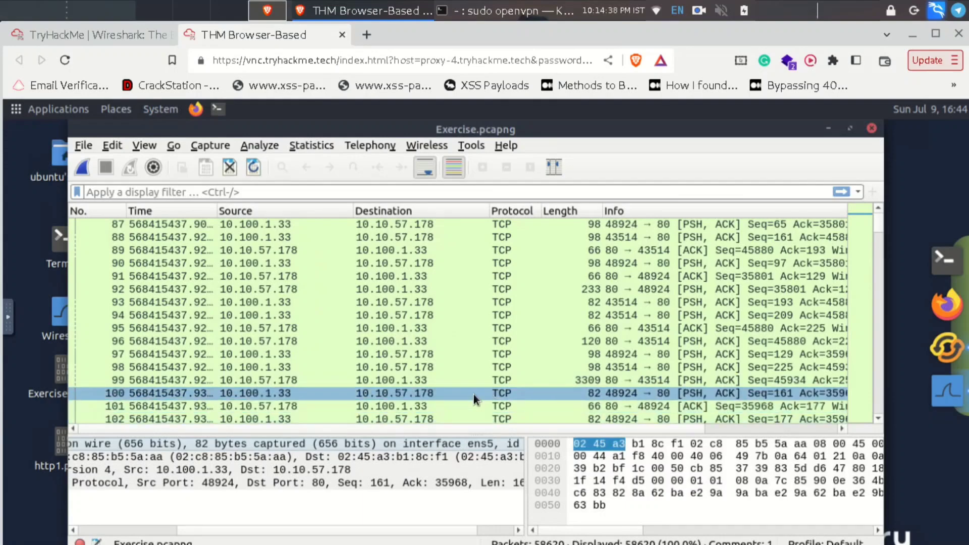
click(128, 35)
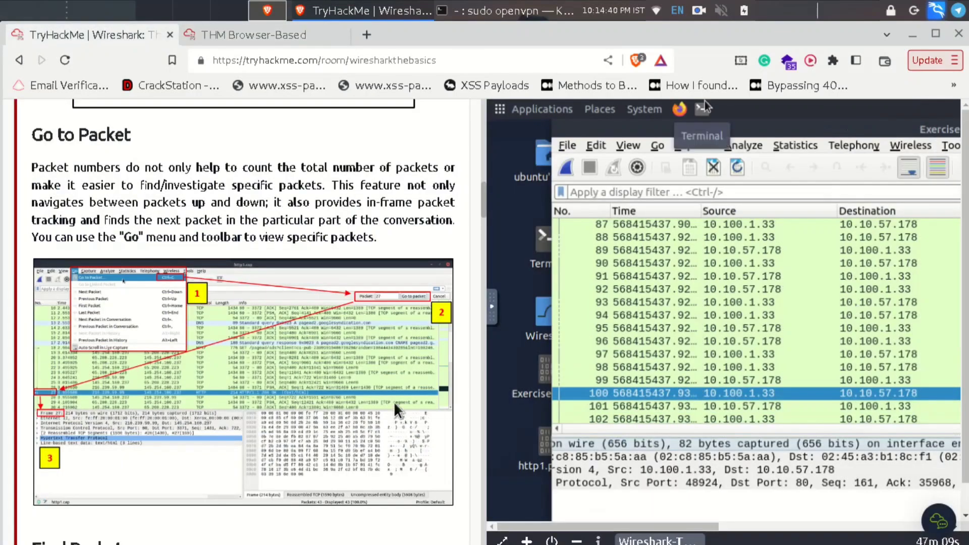
scroll(397, 410, down, 5)
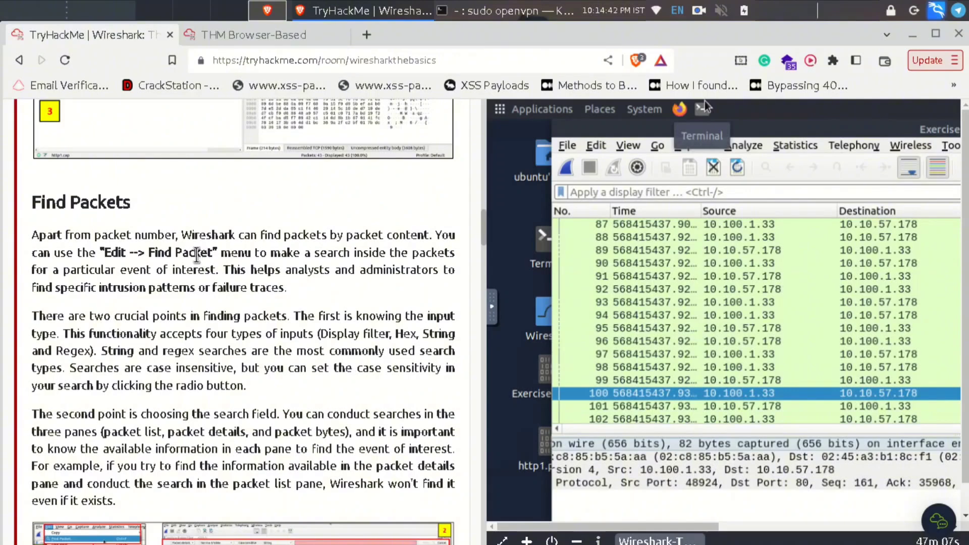
scroll(202, 265, down, 3)
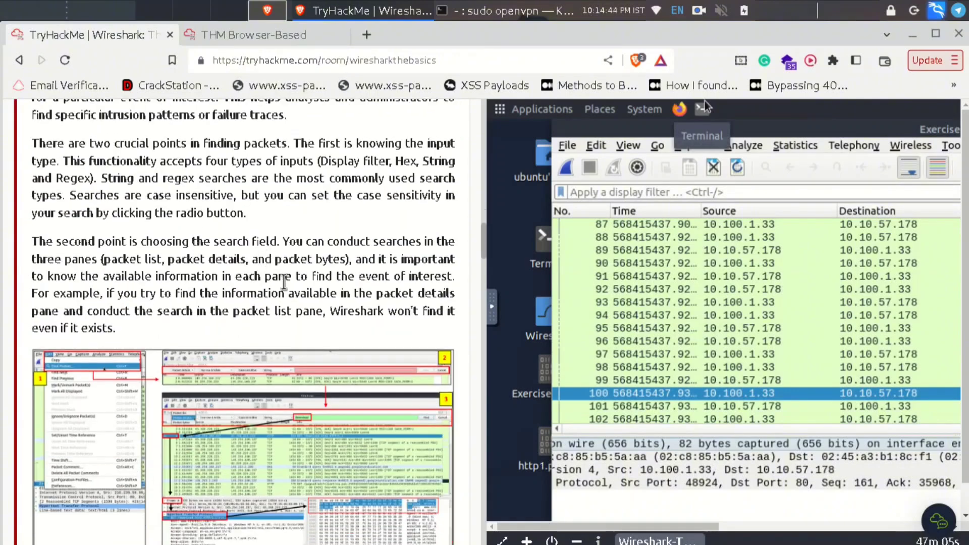
scroll(284, 283, up, 2)
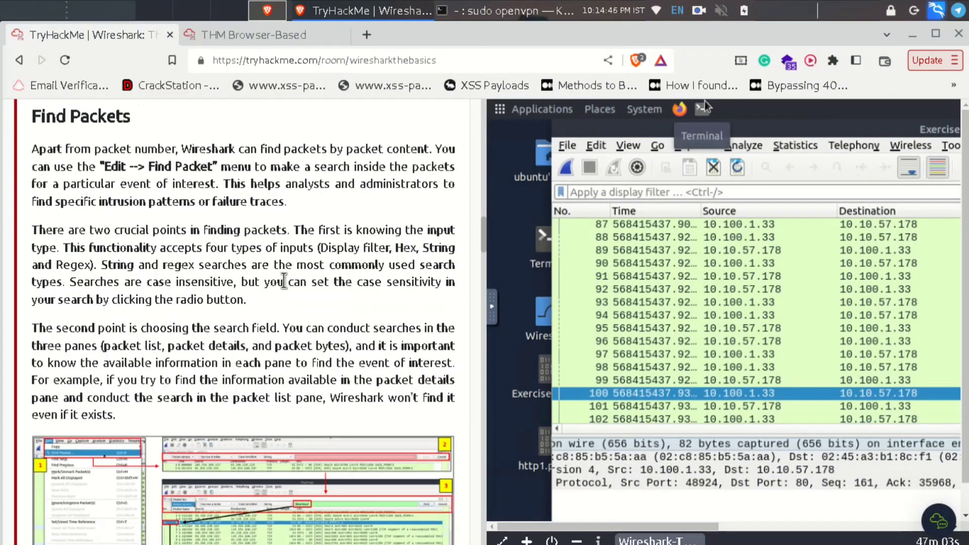
click(236, 41)
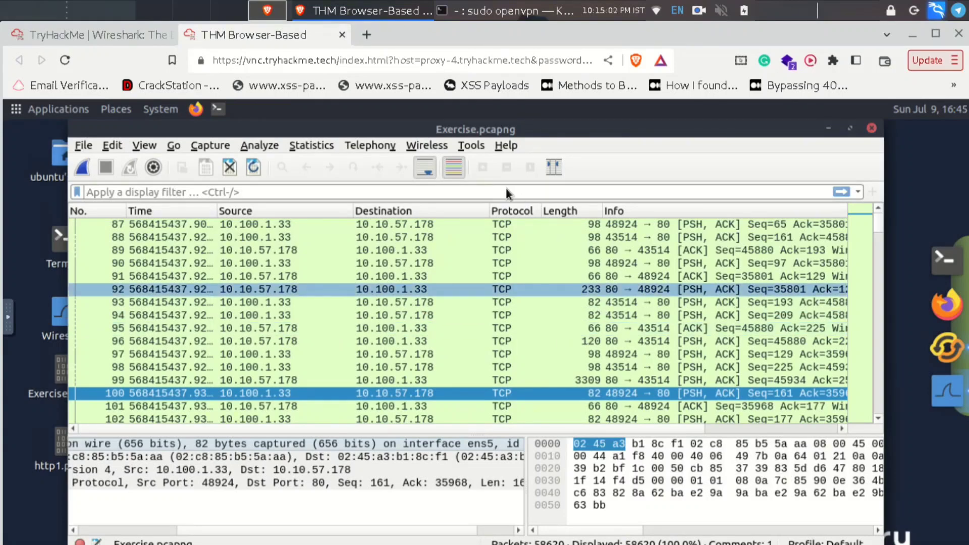
click(83, 31)
scroll(366, 405, down, 5)
scroll(366, 405, up, 5)
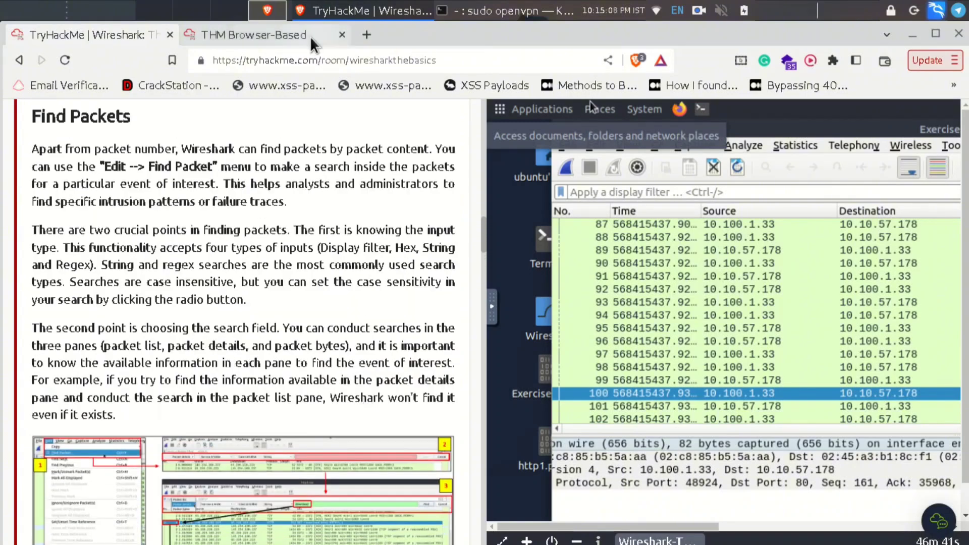
click(264, 40)
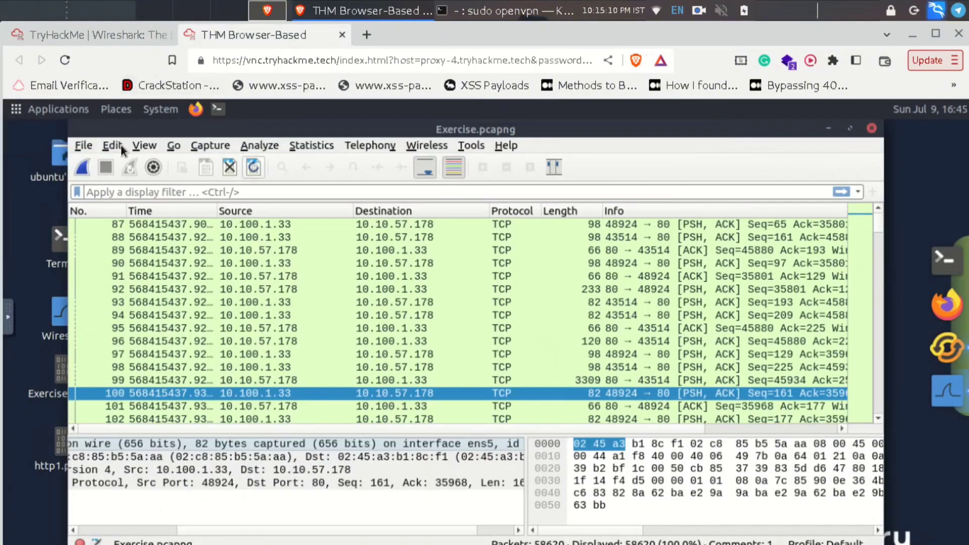
- Open Find Packet to search Packet details for a String, with the search field focused
click(112, 146)
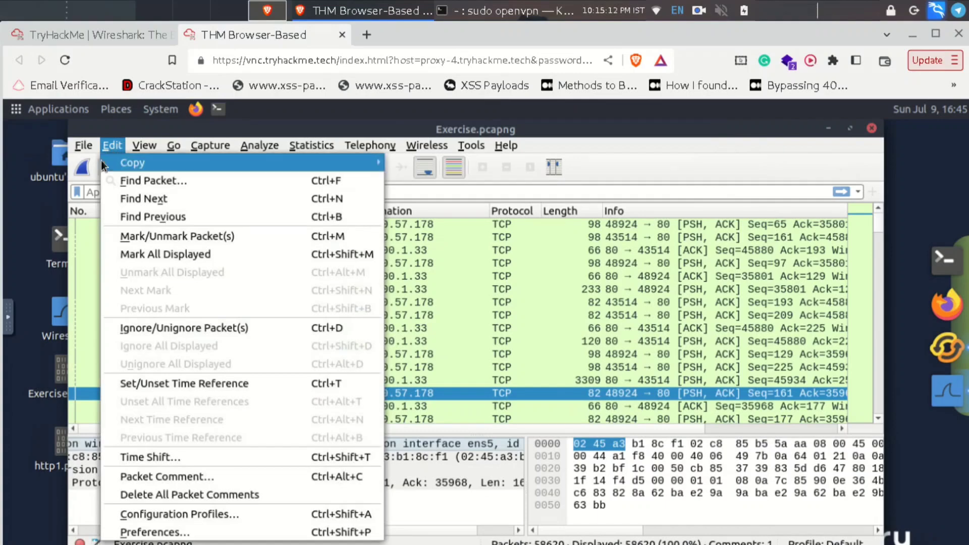
click(162, 179)
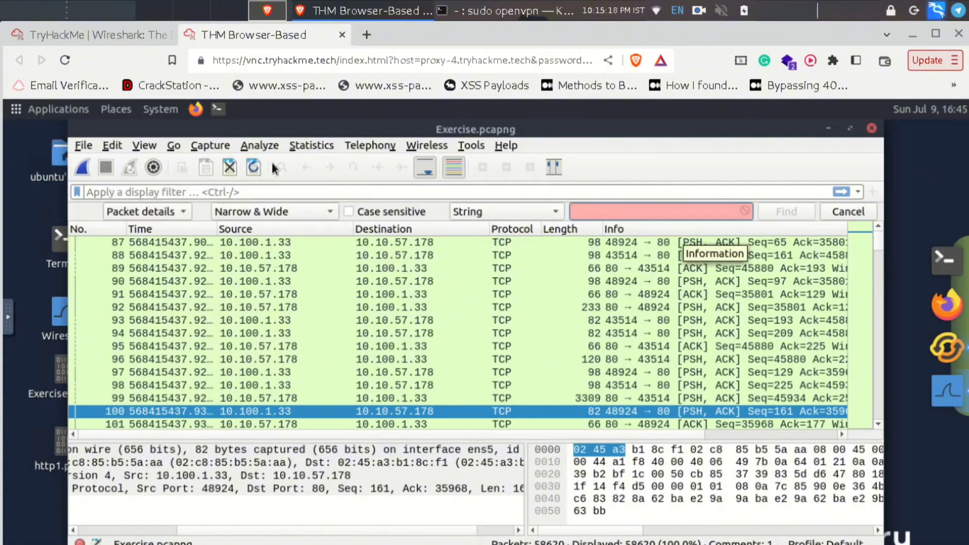
click(185, 212)
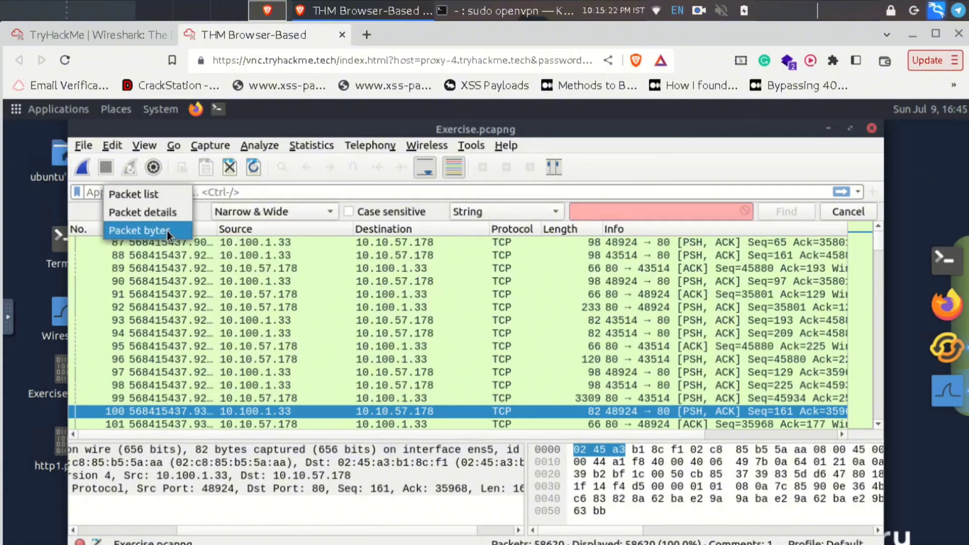
click(162, 211)
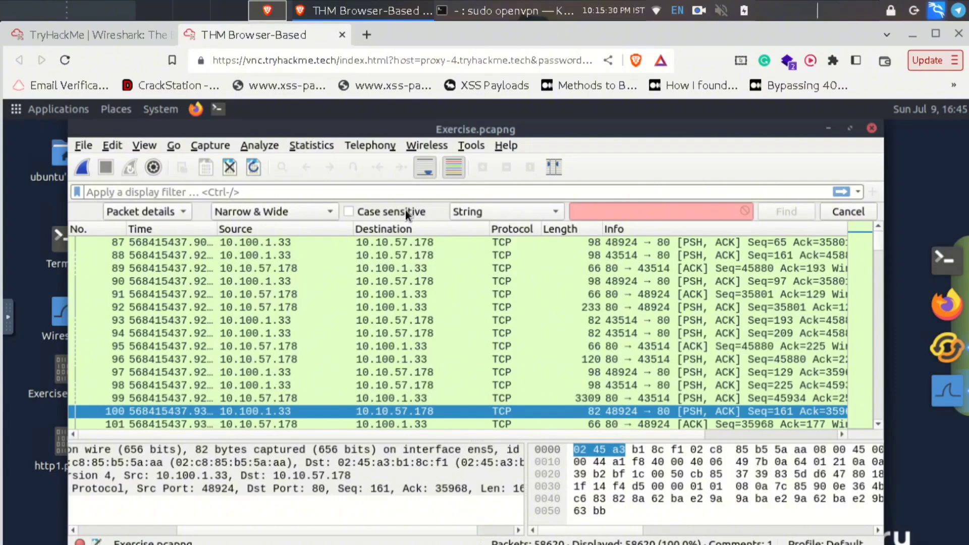
click(547, 211)
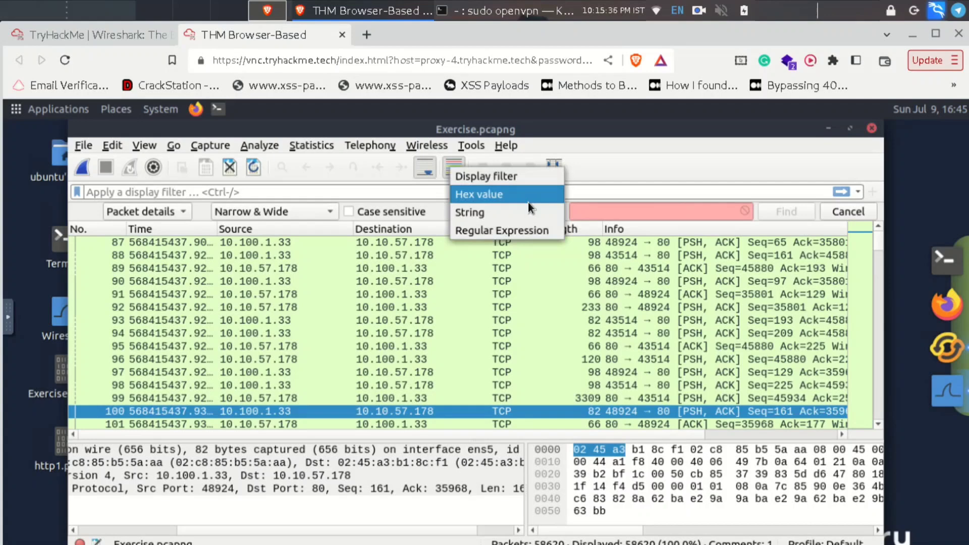
click(527, 214)
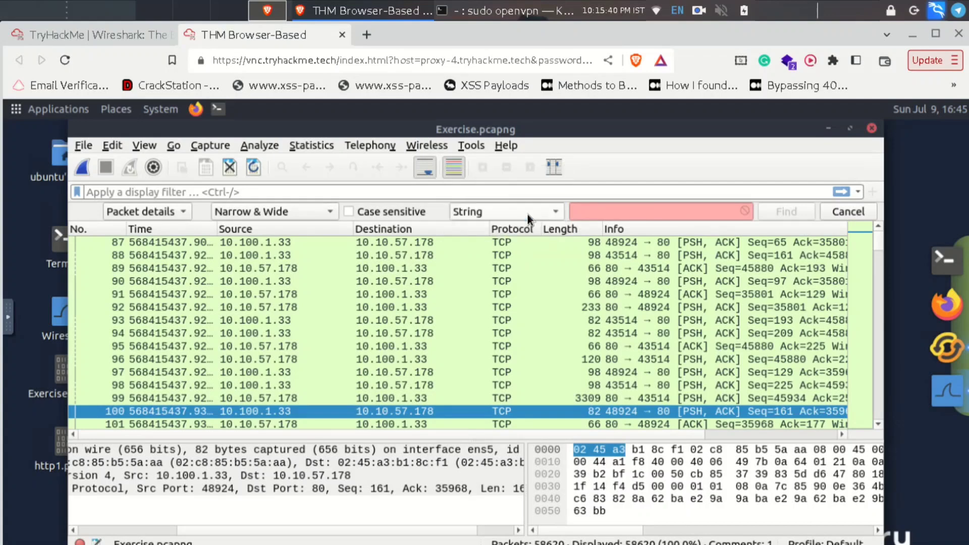
click(615, 211)
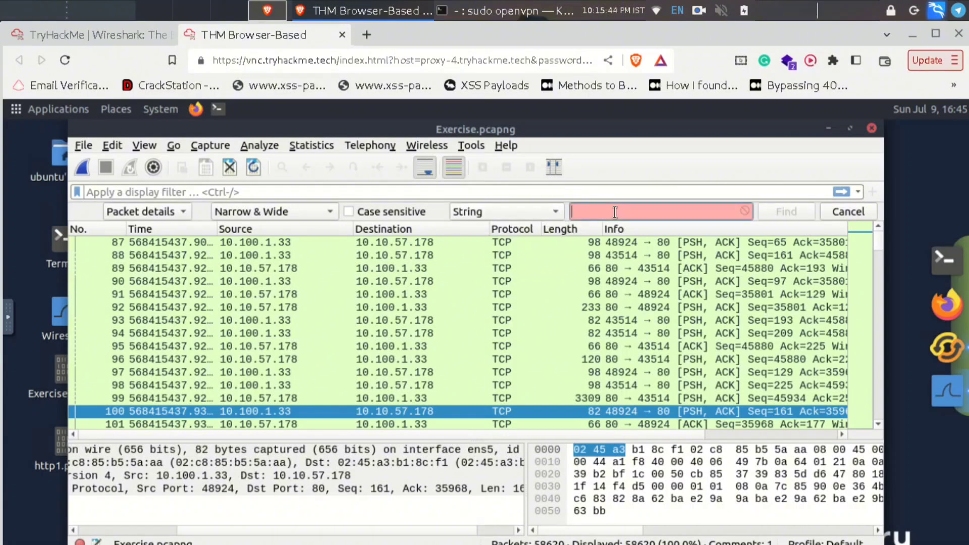
- Search for 'r4w', landing on packet 33790, and scroll to read the matching HTML line
text(r4w)
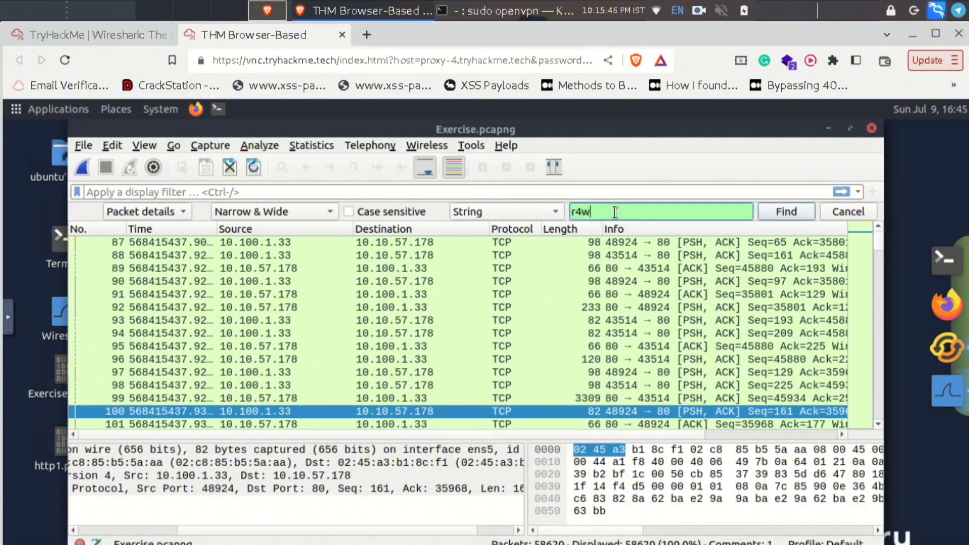
click(779, 213)
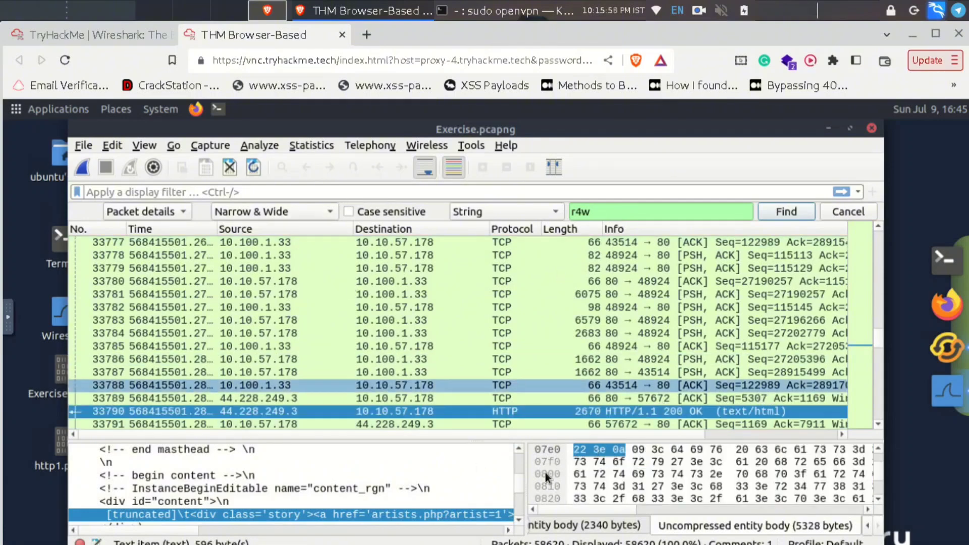
scroll(475, 479, down, 1)
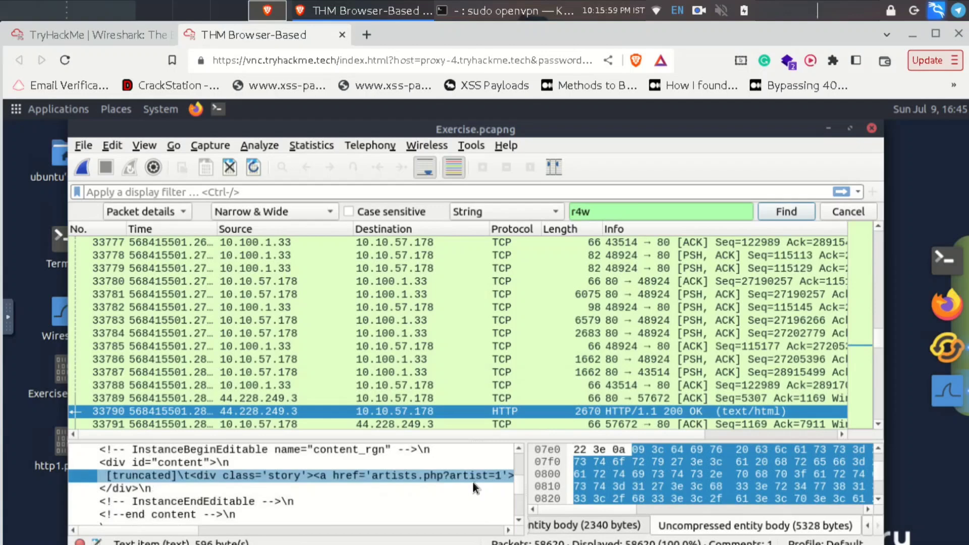
click(290, 528)
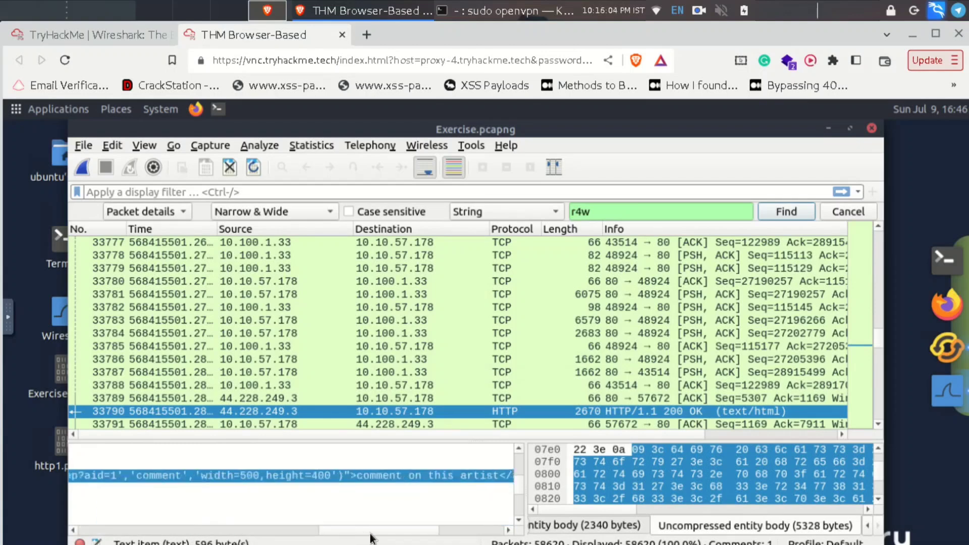
click(451, 530)
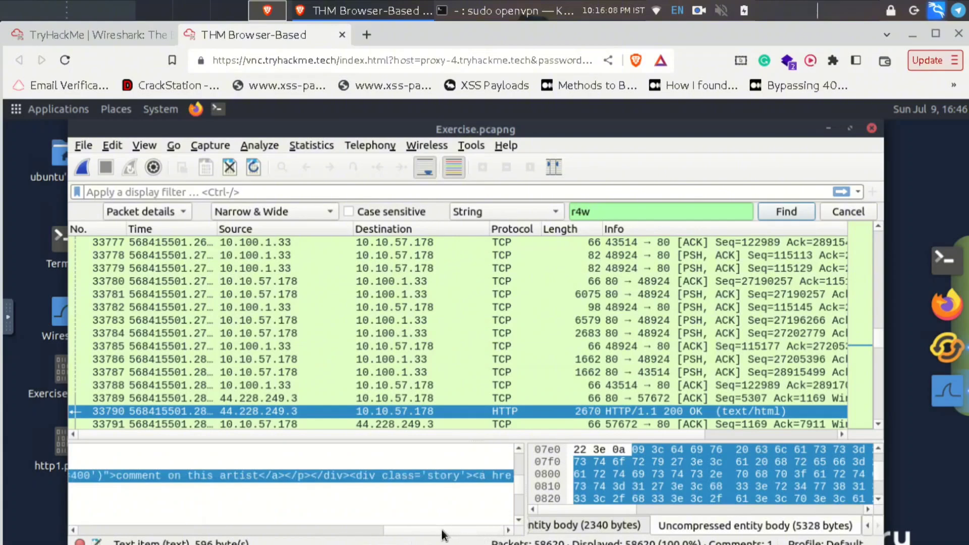
drag(404, 531, 174, 522)
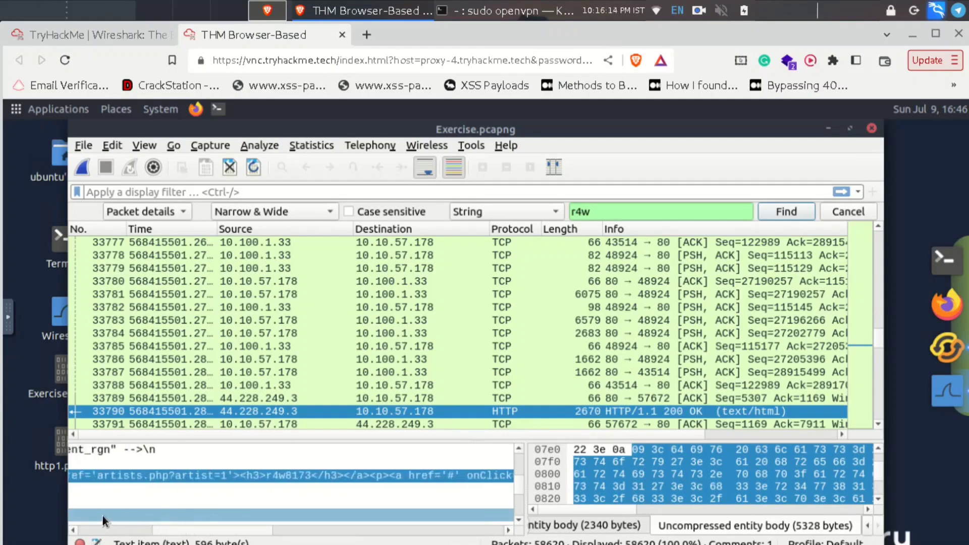
scroll(102, 514, left, 10)
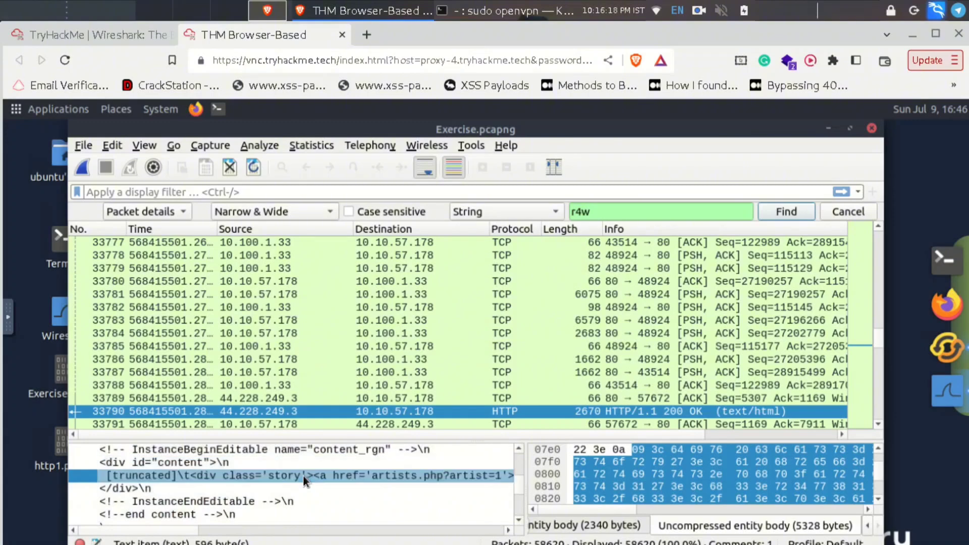
- Open packet 33790 in its own window and expand its HTTP response headers
double_click(313, 410)
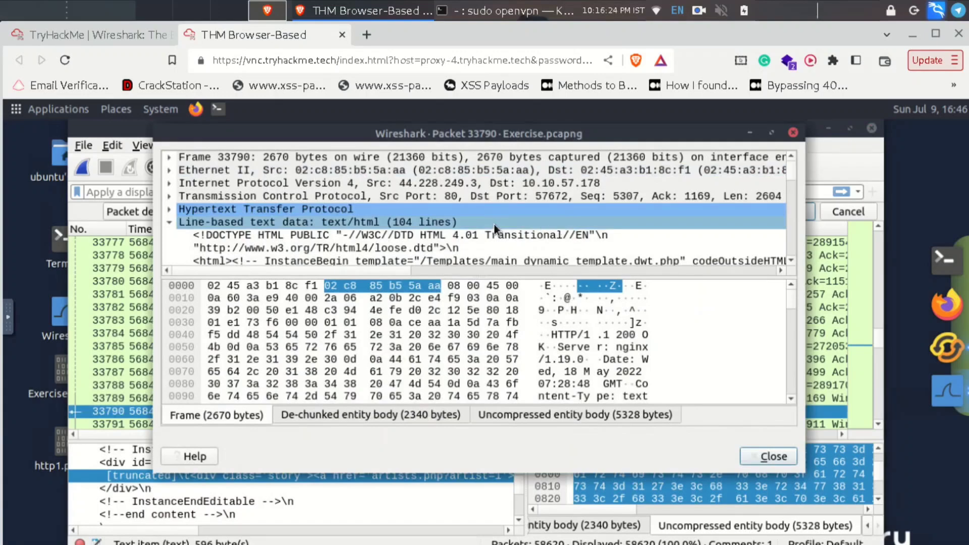
scroll(494, 224, down, 2)
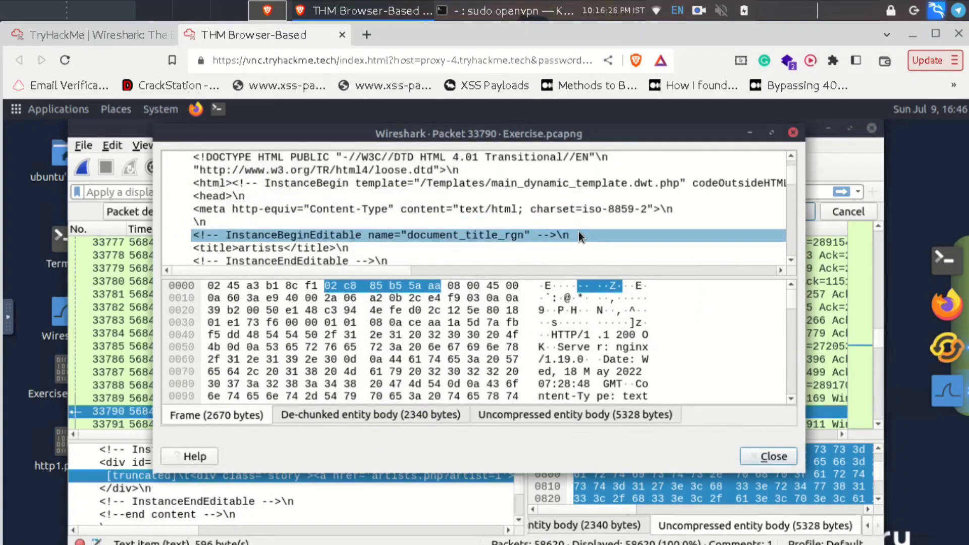
scroll(578, 231, up, 3)
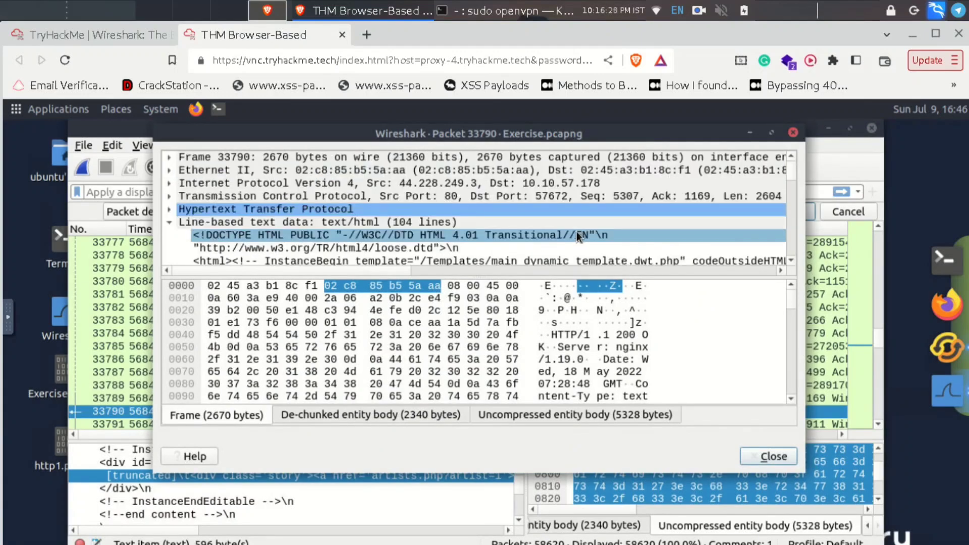
click(169, 209)
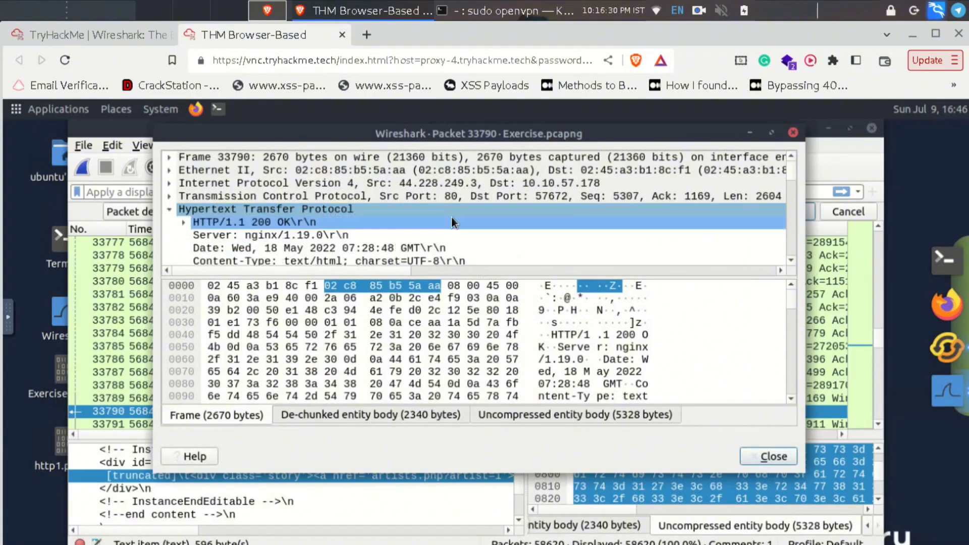
scroll(568, 229, down, 1)
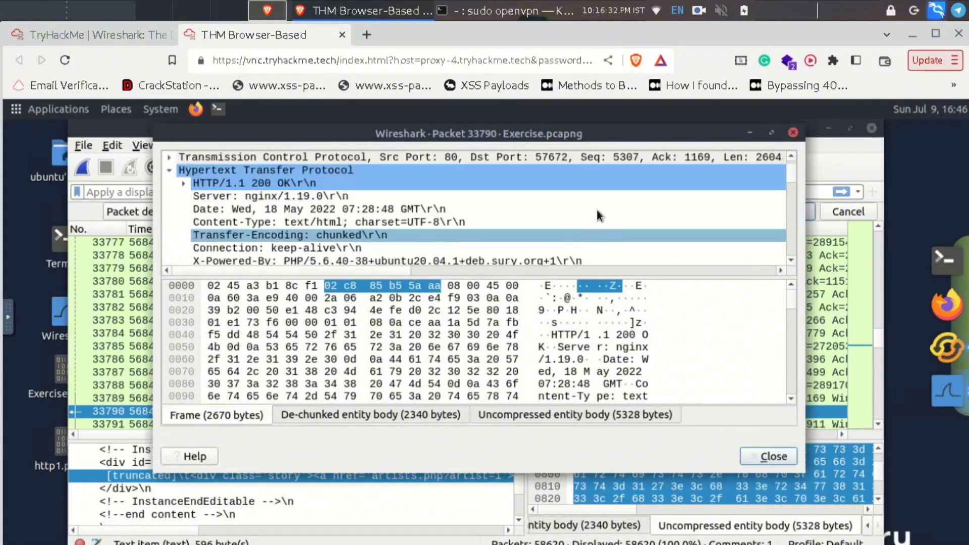
scroll(548, 202, down, 2)
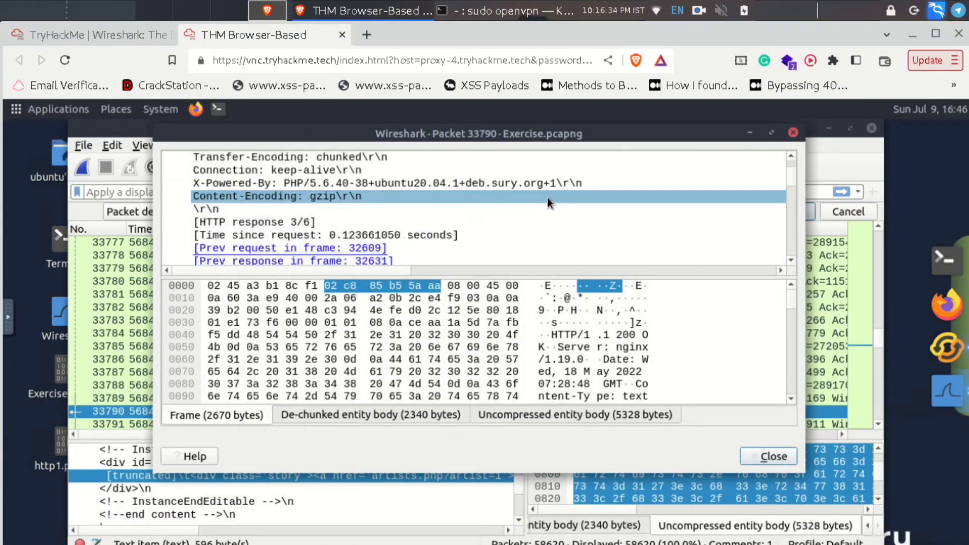
scroll(548, 201, down, 2)
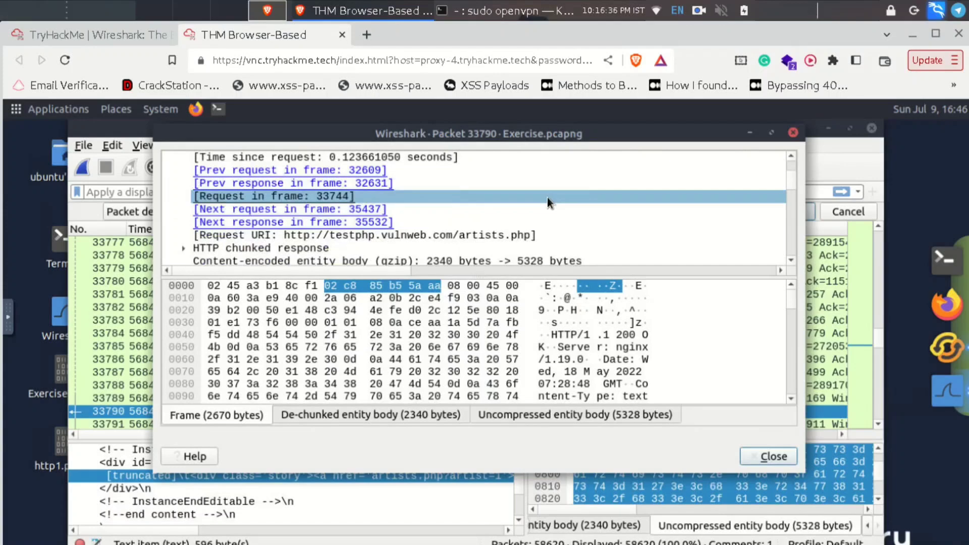
scroll(548, 201, down, 1)
scroll(547, 198, down, 2)
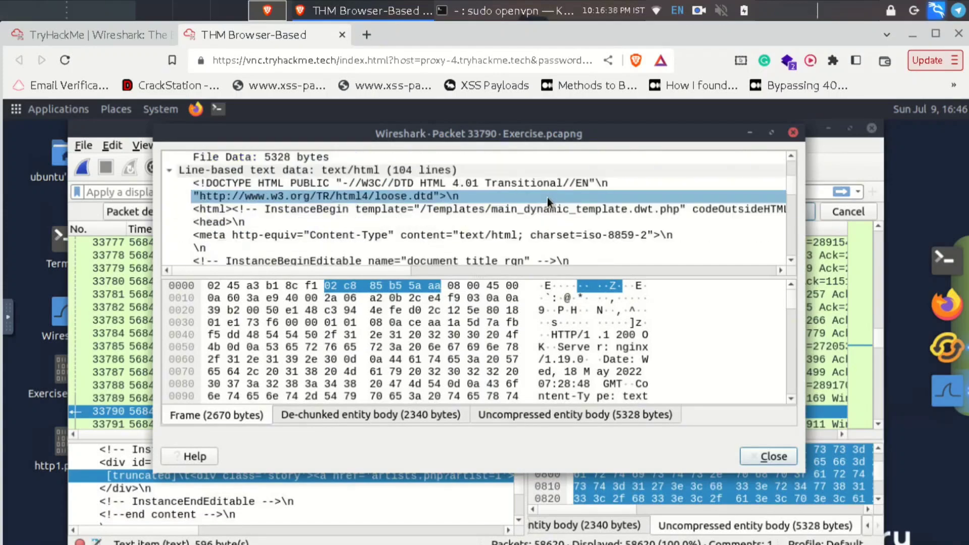
- Read the response's long HTML lines to the end, expand Ethernet II, then close the window
click(422, 268)
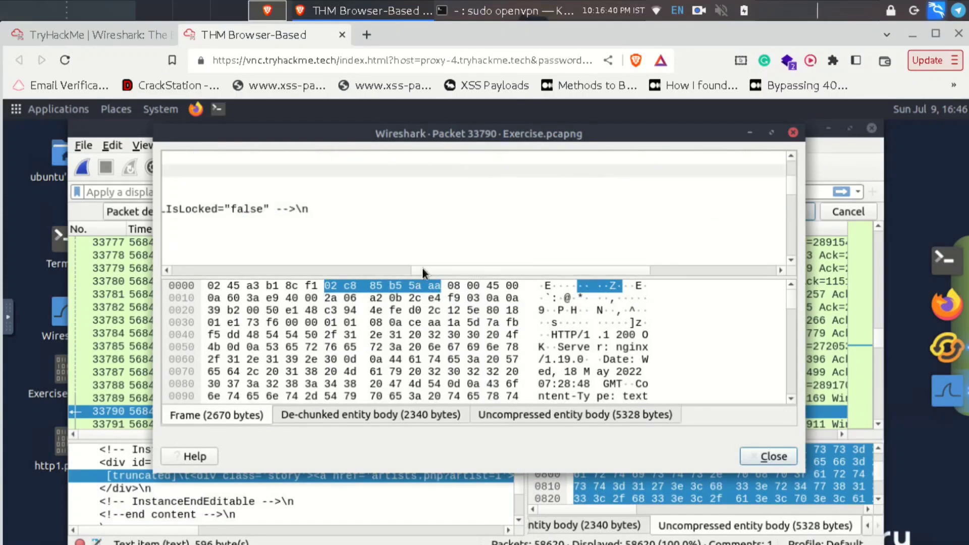
click(650, 271)
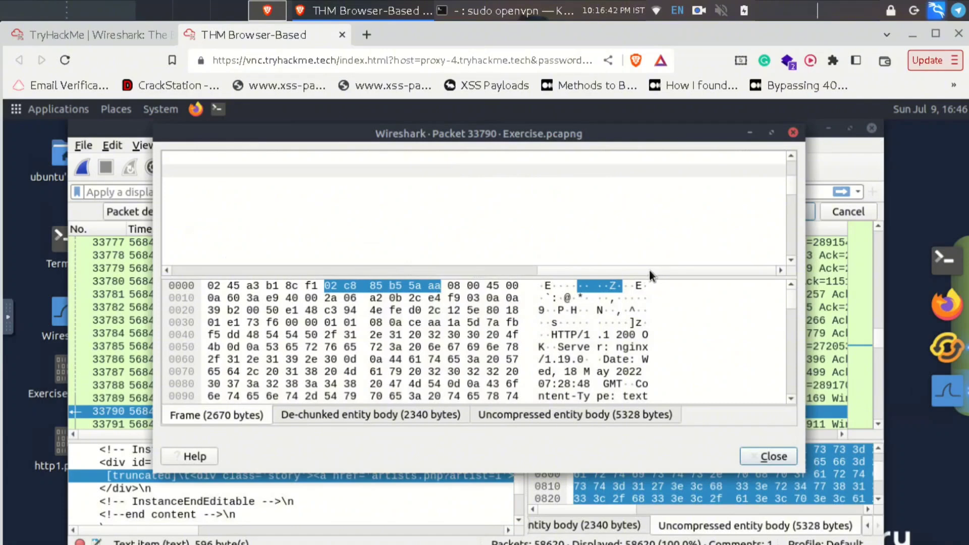
click(431, 211)
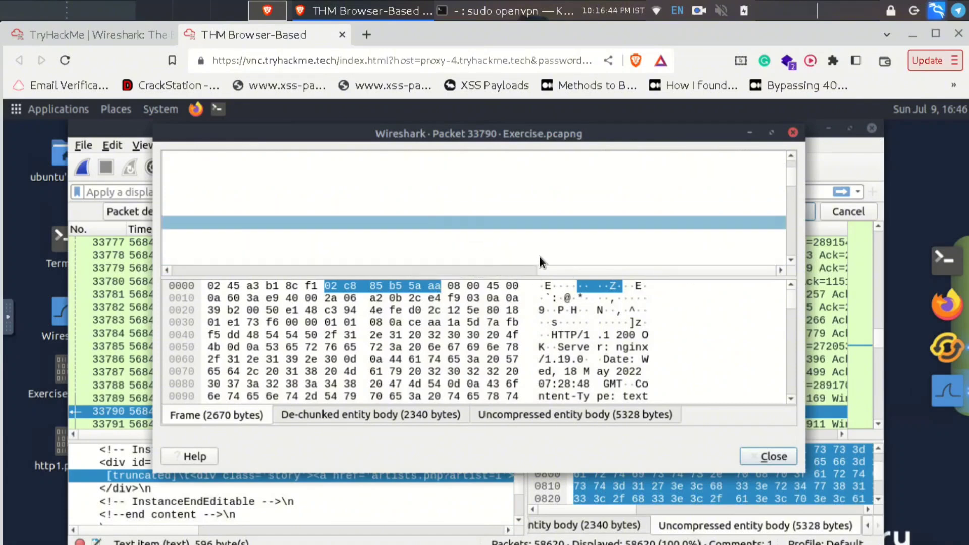
drag(545, 270, 208, 274)
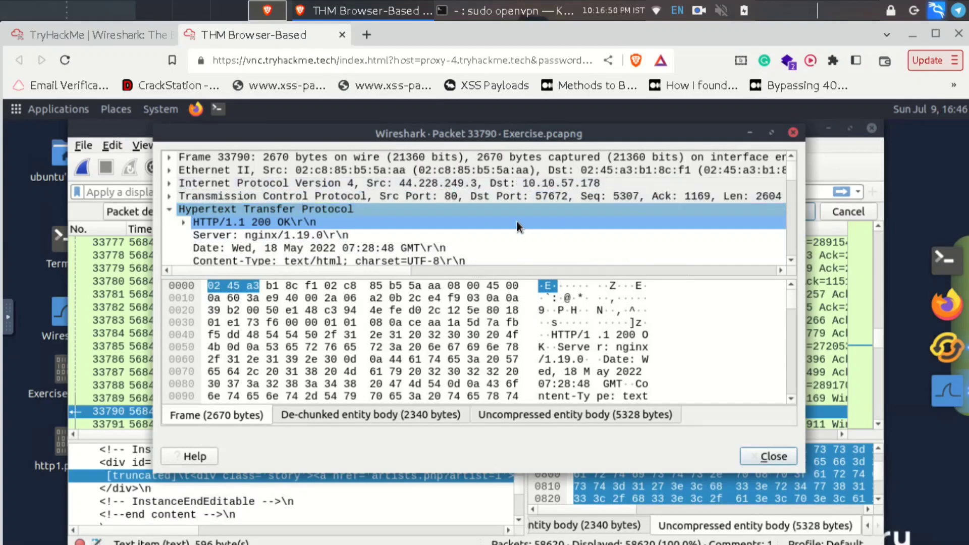
scroll(516, 222, down, 2)
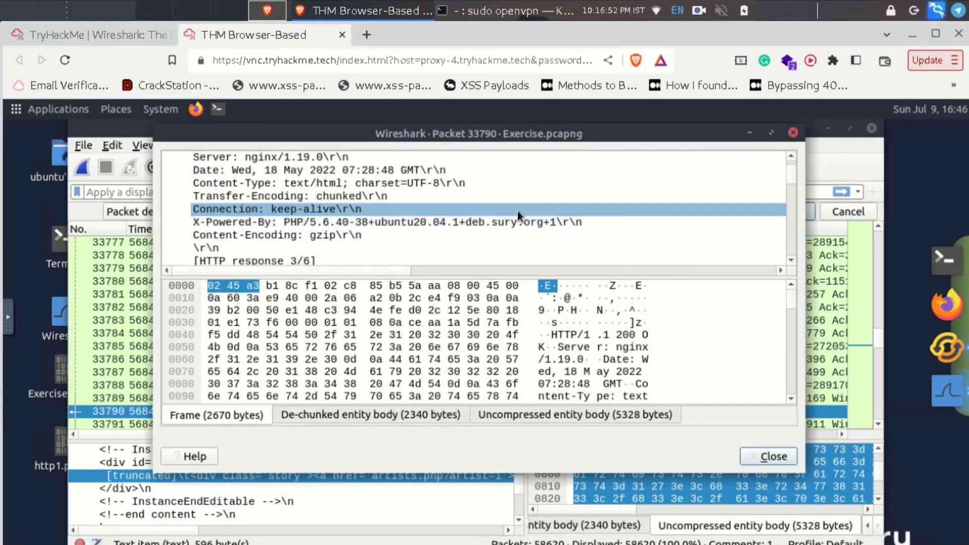
scroll(517, 210, down, 1)
scroll(517, 210, down, 1)
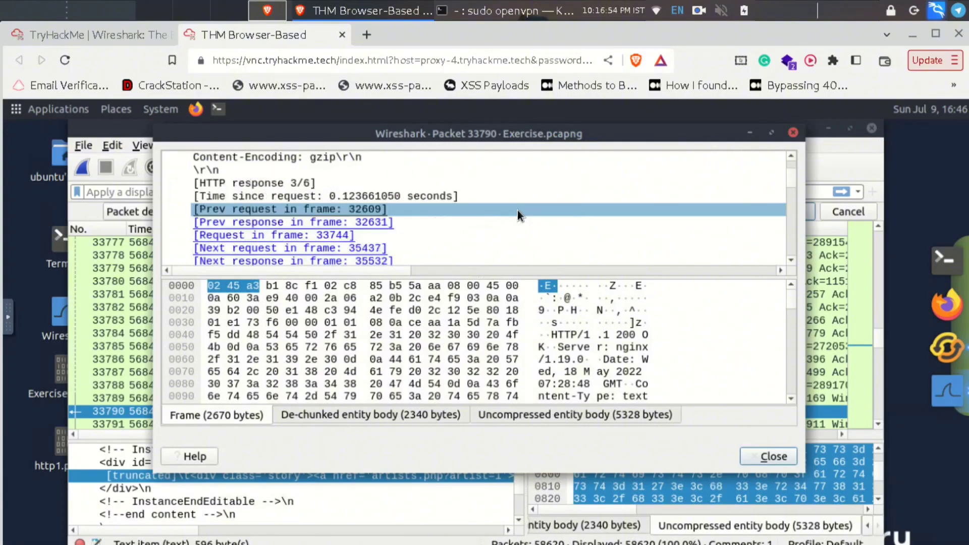
scroll(517, 210, down, 2)
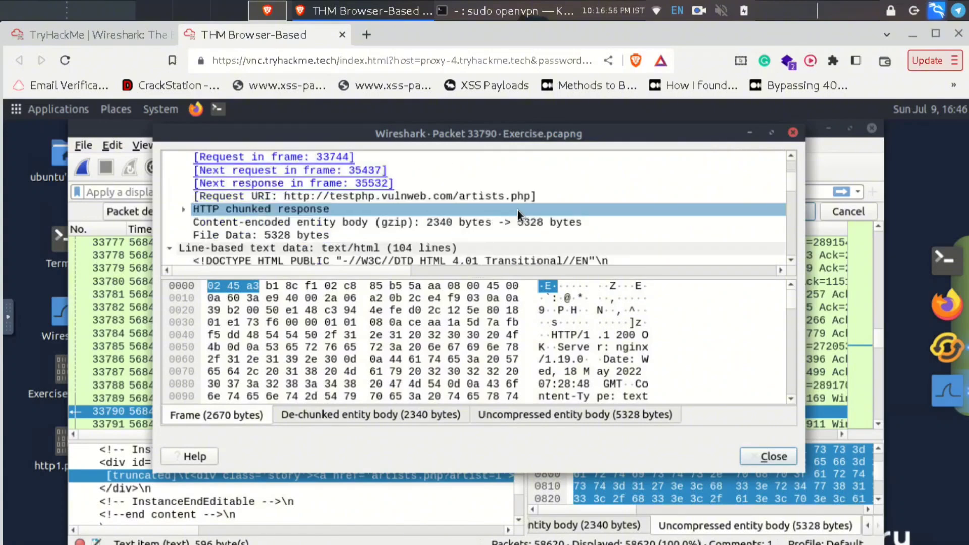
scroll(517, 210, down, 1)
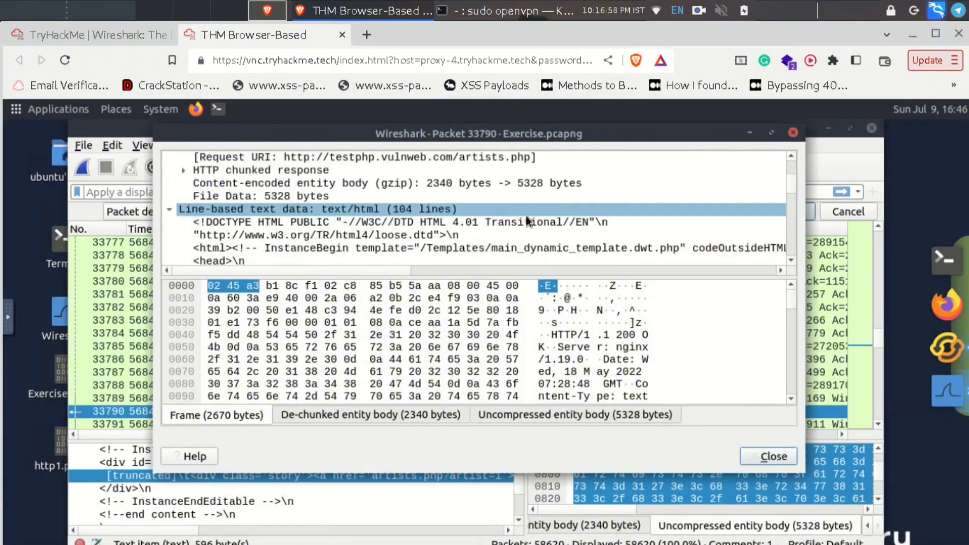
scroll(526, 217, down, 2)
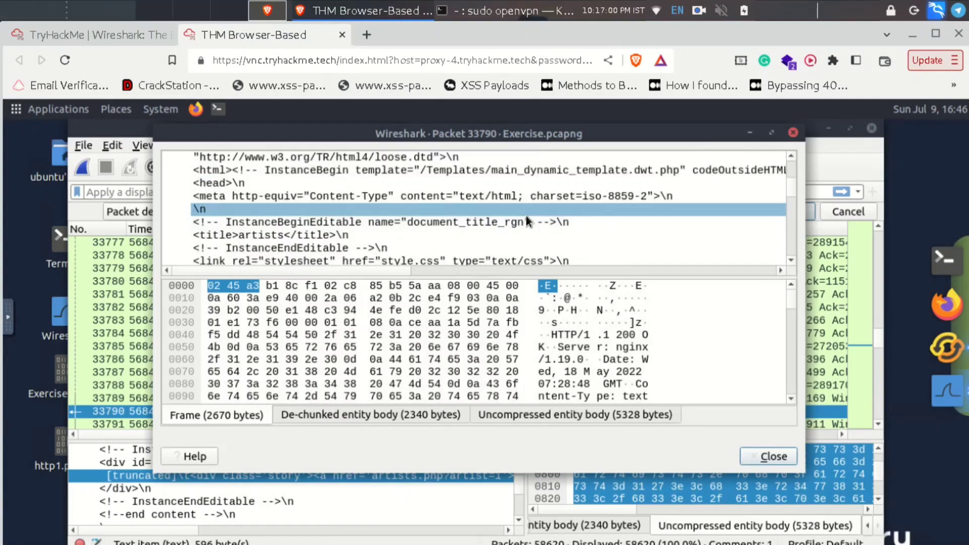
scroll(525, 216, down, 1)
scroll(526, 216, down, 2)
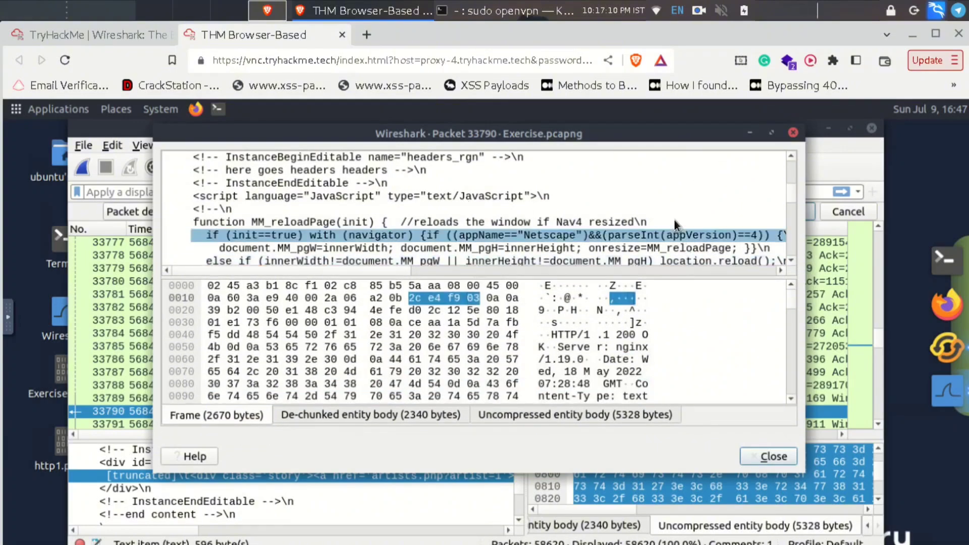
scroll(669, 237, up, 15)
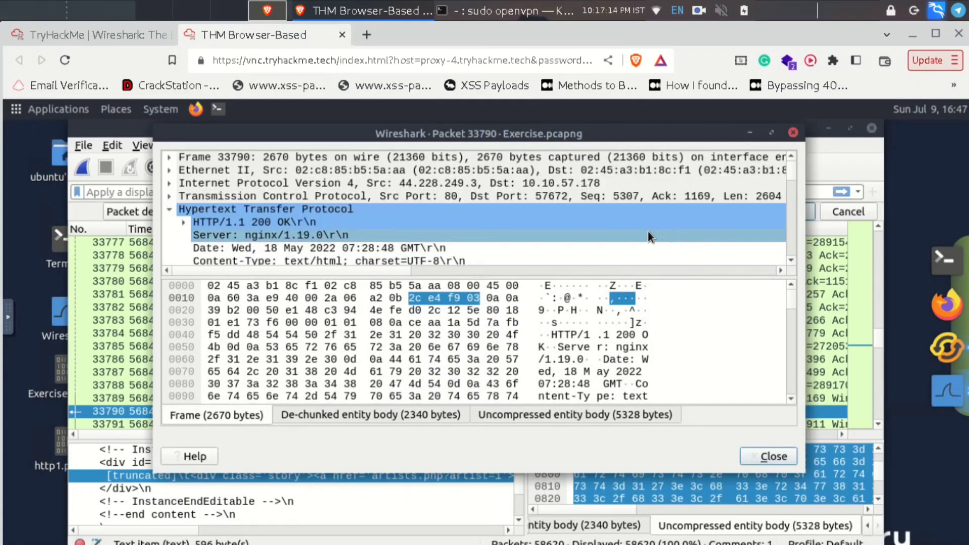
click(169, 171)
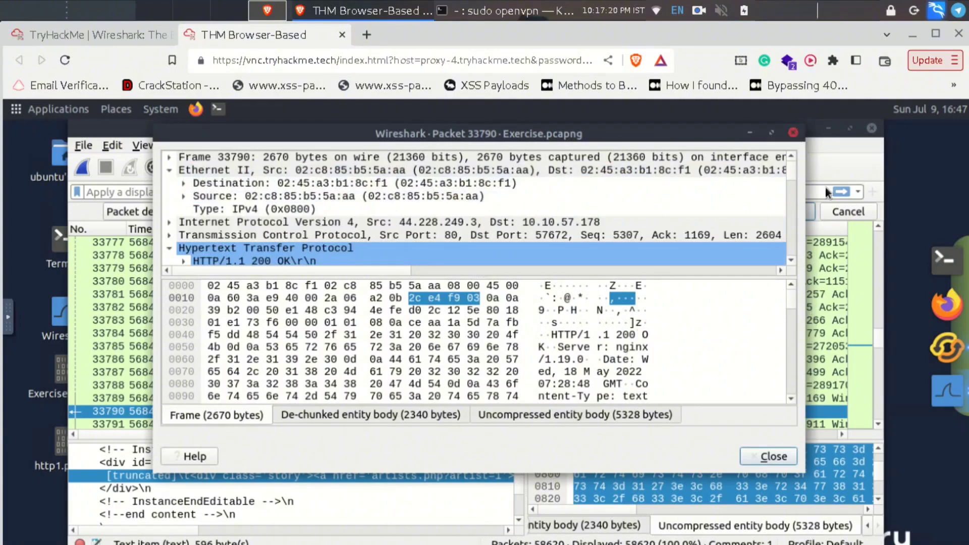
click(796, 133)
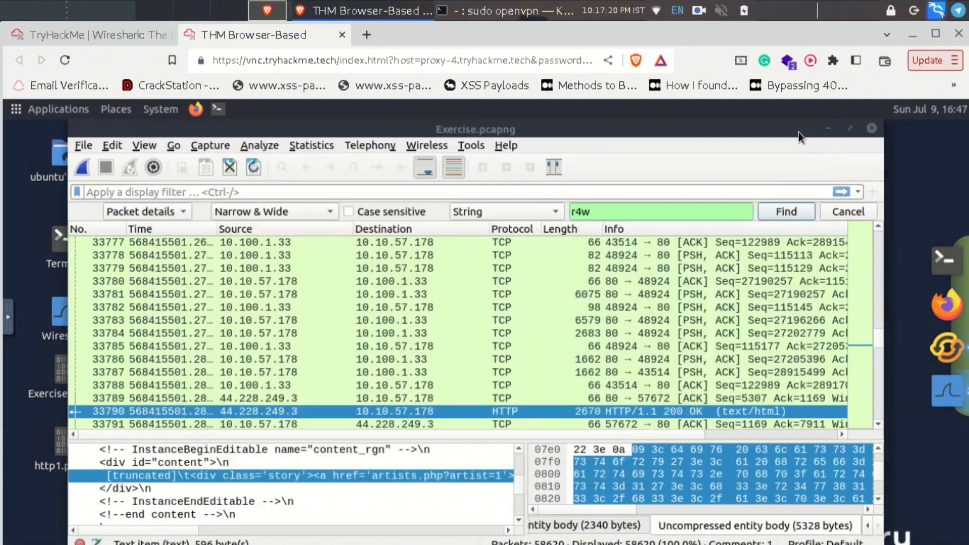
- Find the next 'r4w' match, packet 43362, and scroll its details to show 'artist: r4w8173'
click(783, 212)
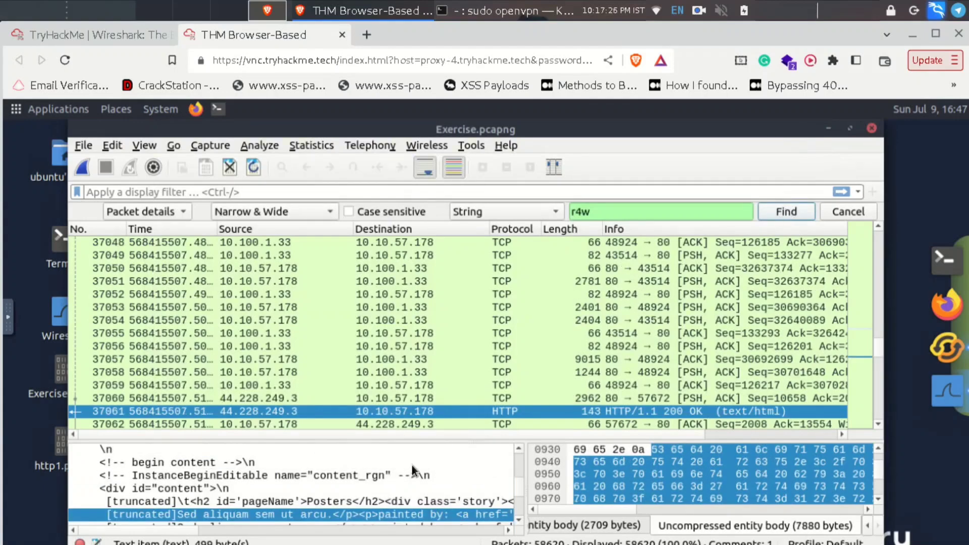
key(Return)
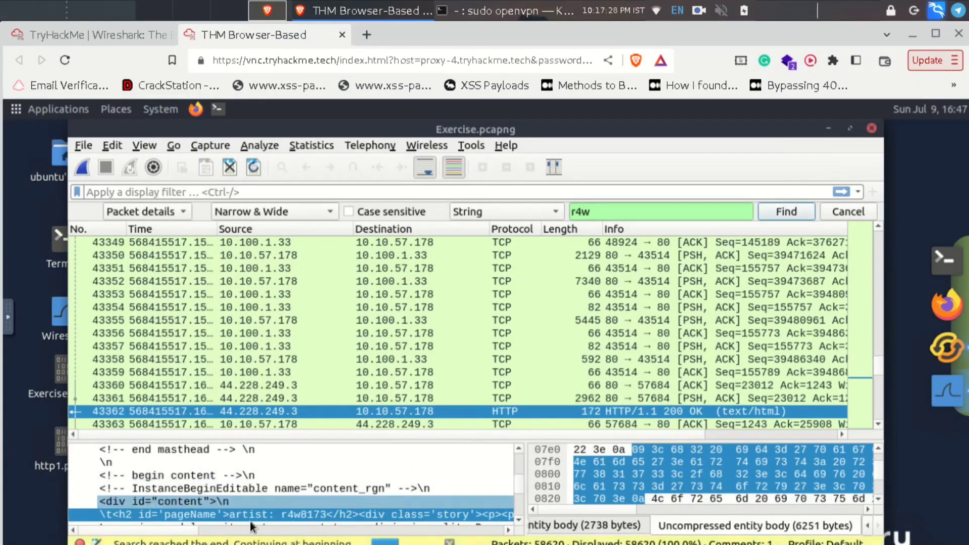
drag(237, 533, 438, 539)
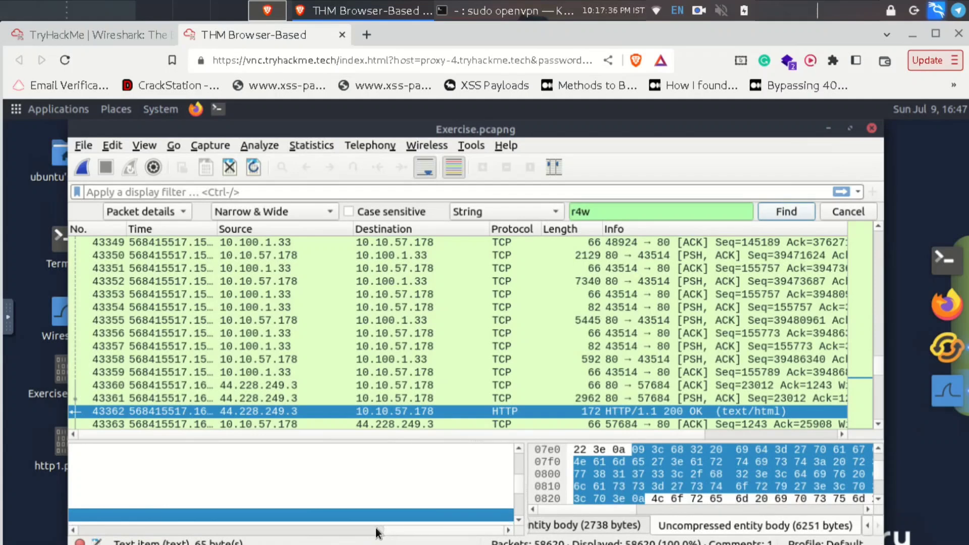
drag(376, 528, 367, 529)
click(346, 529)
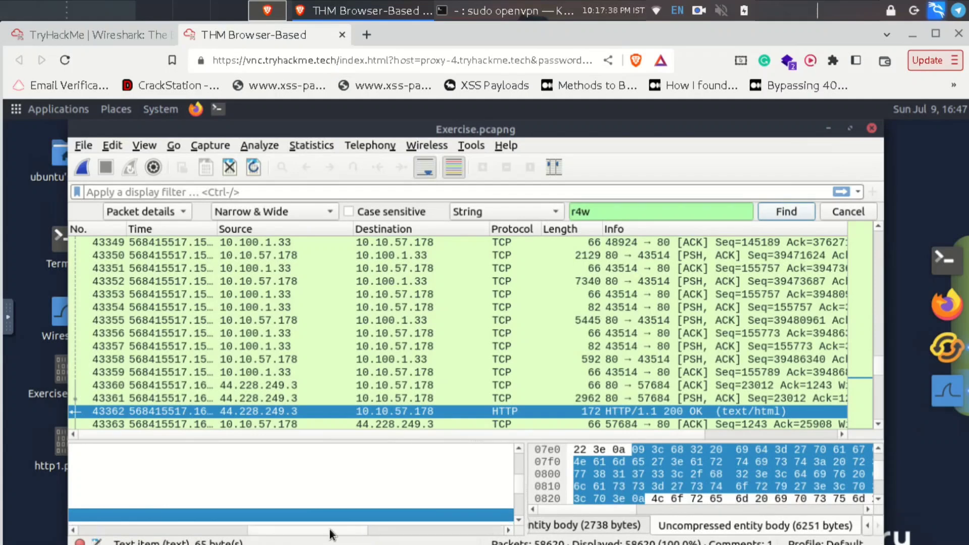
click(241, 530)
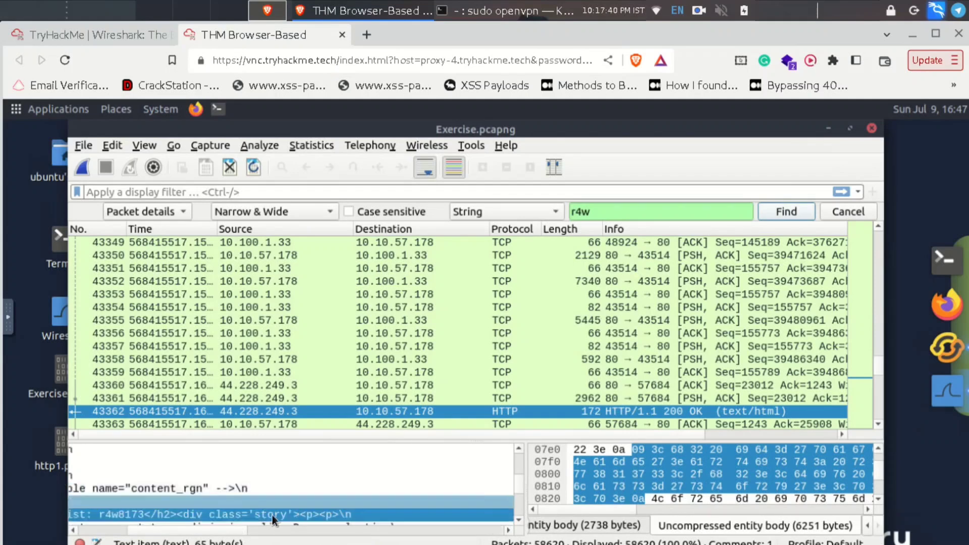
click(255, 529)
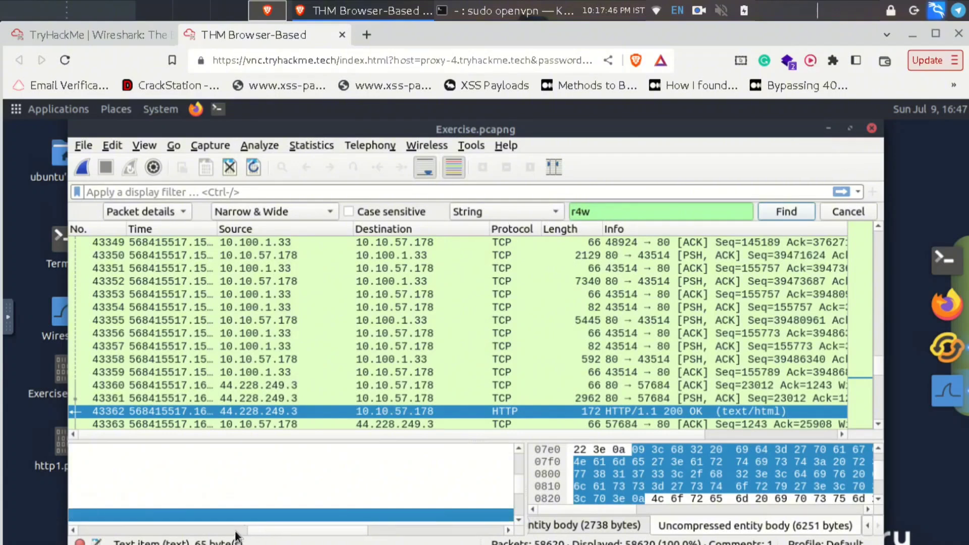
click(240, 531)
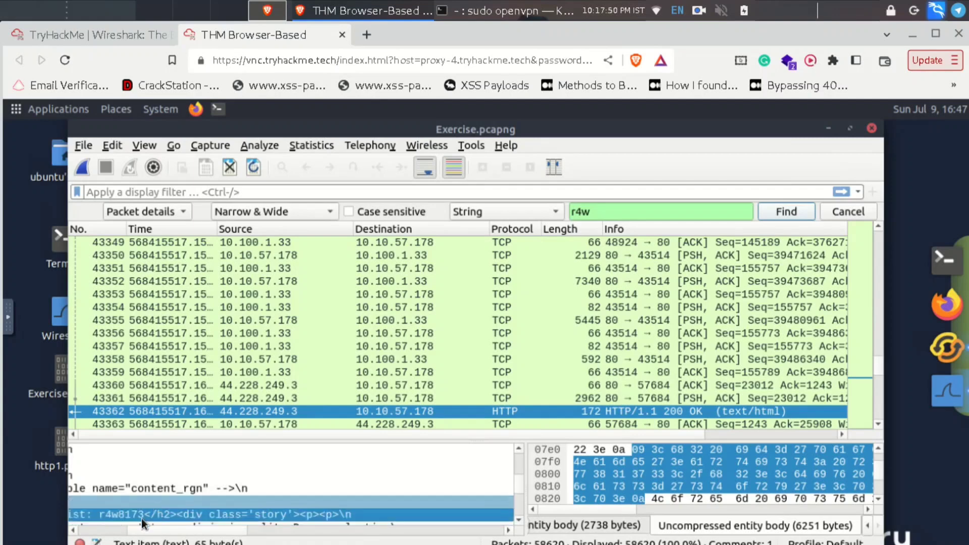
- Focus the answer field for the artist 1 question after rechecking Wireshark's 'artist: r4w8173' line
click(86, 34)
scroll(210, 317, down, 15)
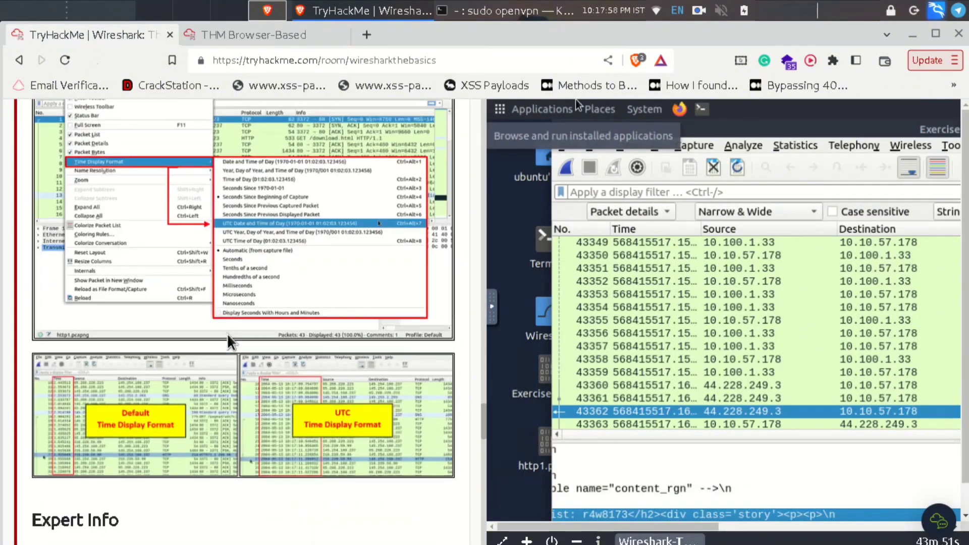
scroll(228, 342, down, 6)
scroll(28, 207, up, 3)
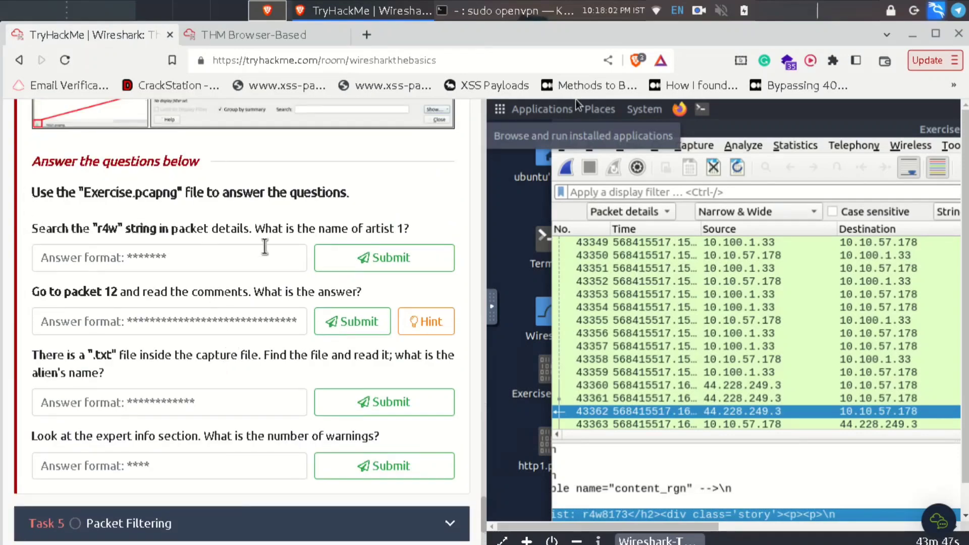
triple_click(413, 229)
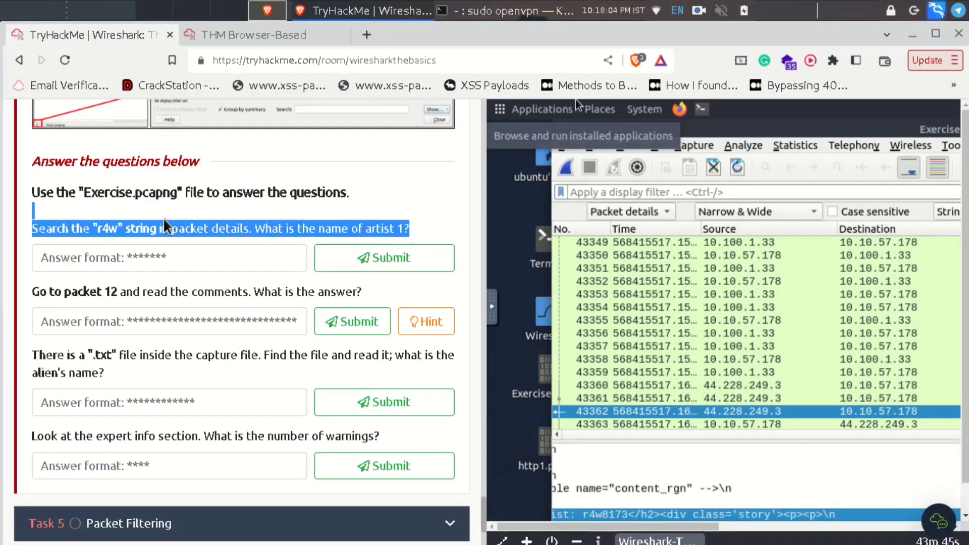
click(121, 247)
click(265, 37)
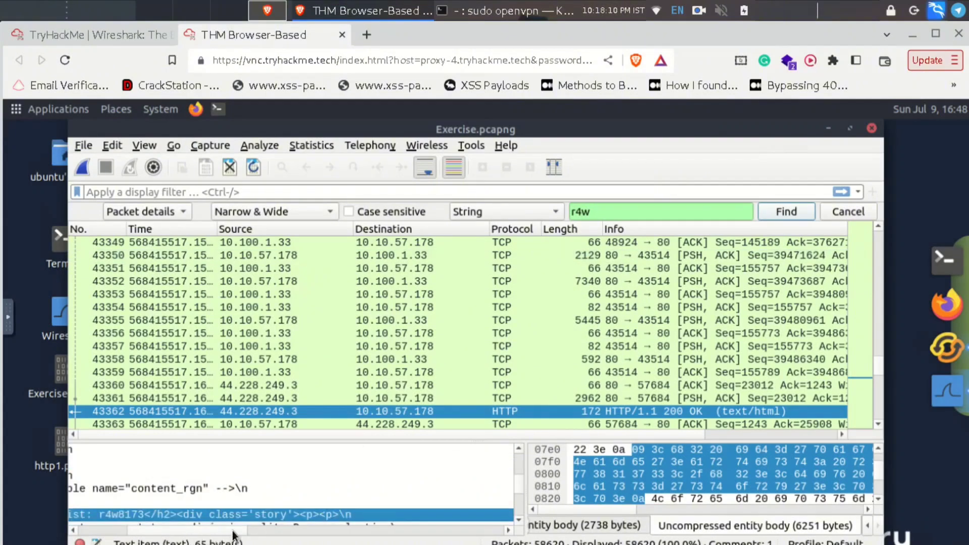
drag(234, 535, 207, 533)
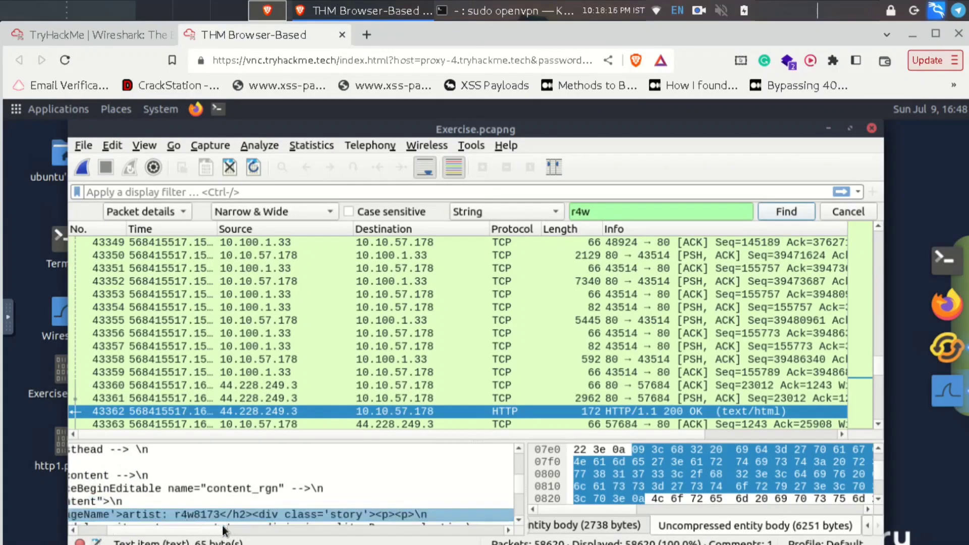
click(104, 37)
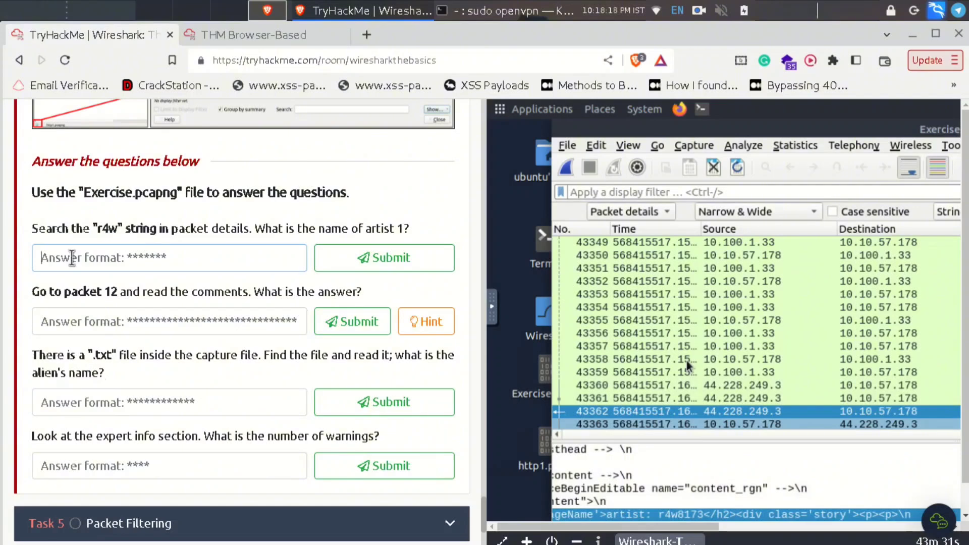
- Submit r4w8173 as artist 1's name, then go back to the Wireshark machine tab
text(r4w)
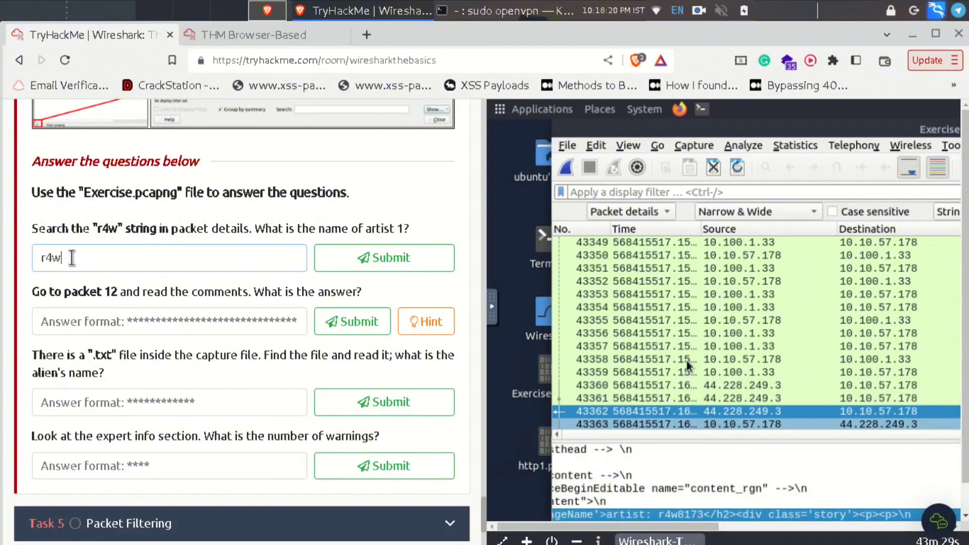
text(8173)
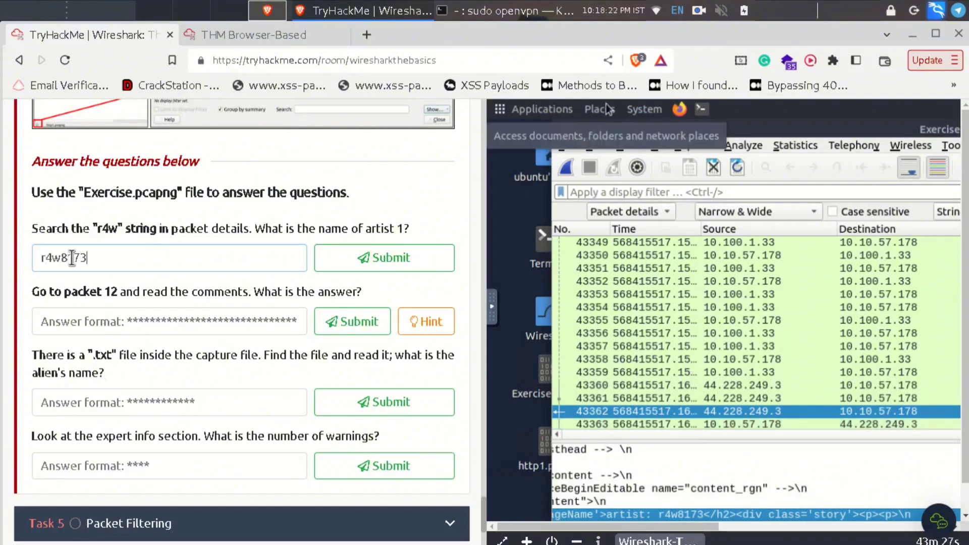
key(Return)
scroll(117, 350, up, 15)
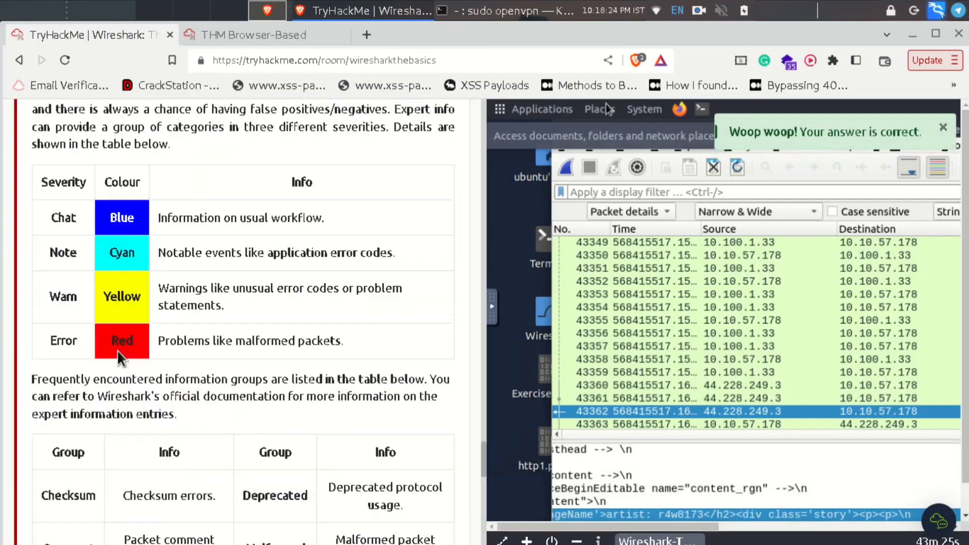
scroll(117, 350, up, 6)
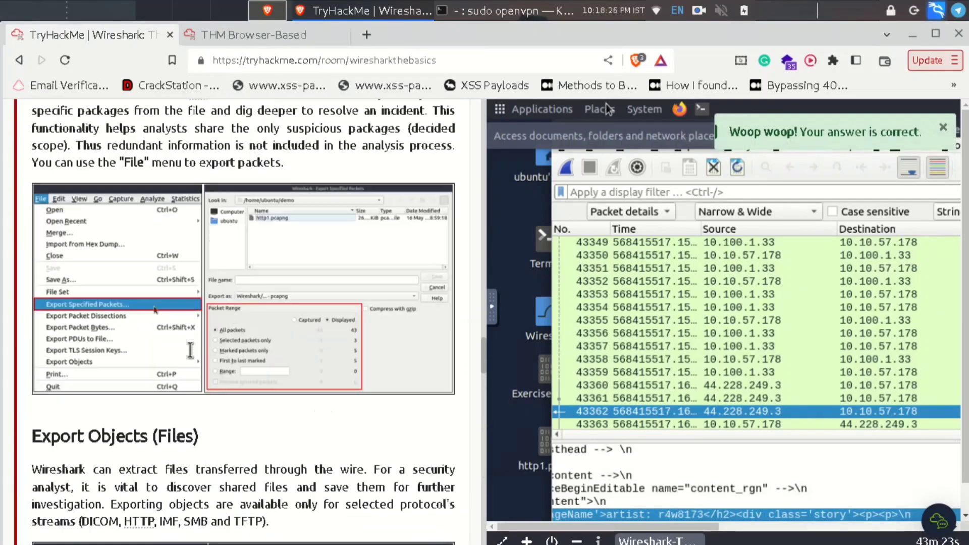
scroll(190, 356, up, 3)
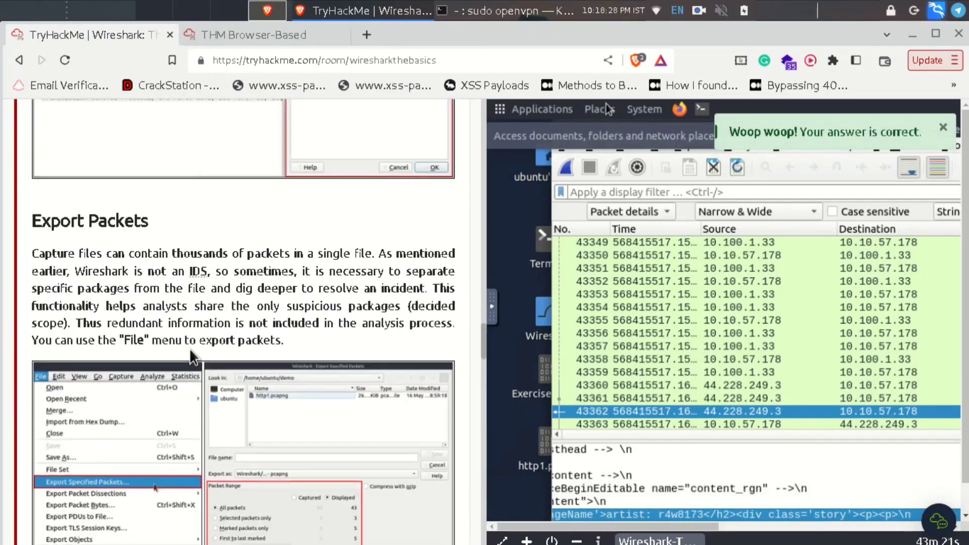
scroll(191, 355, up, 5)
scroll(190, 348, up, 9)
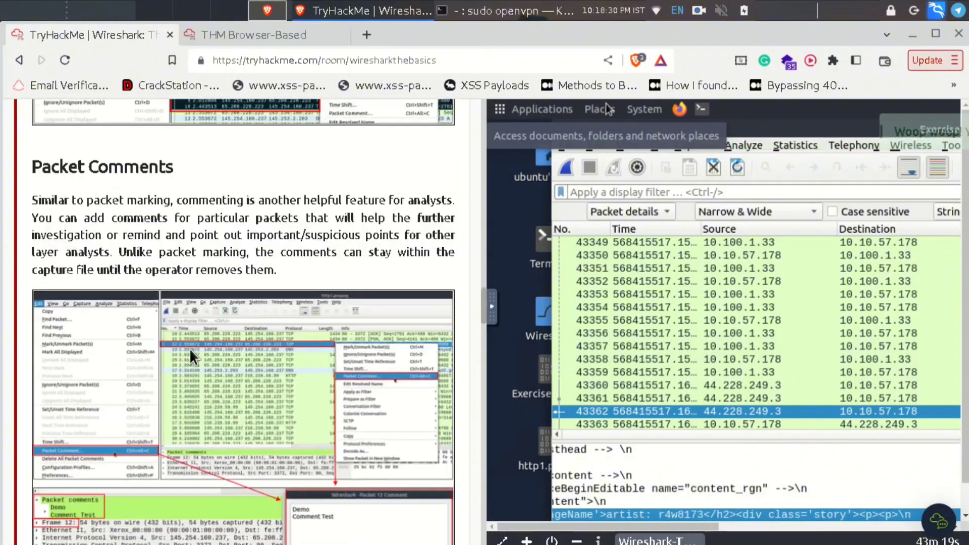
scroll(275, 325, up, 7)
scroll(276, 325, down, 1)
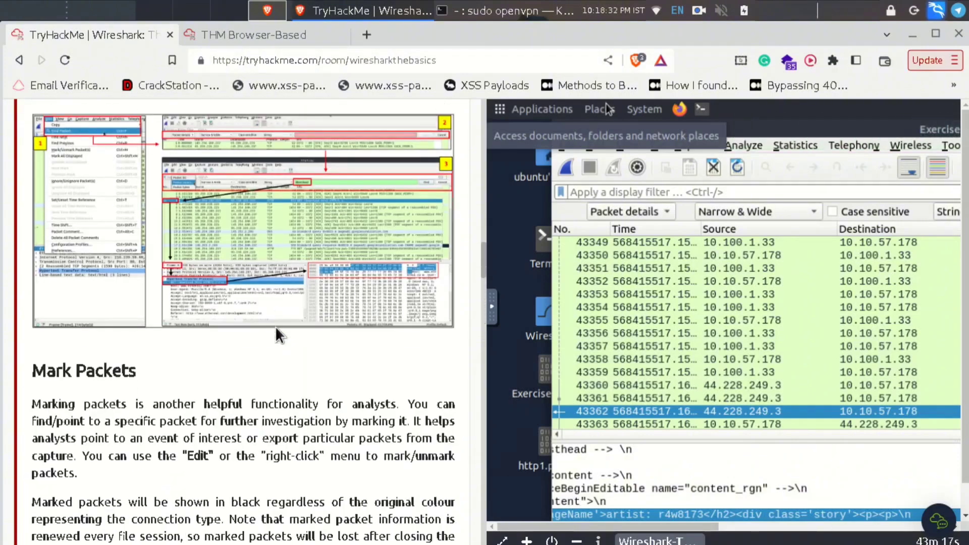
scroll(275, 326, up, 10)
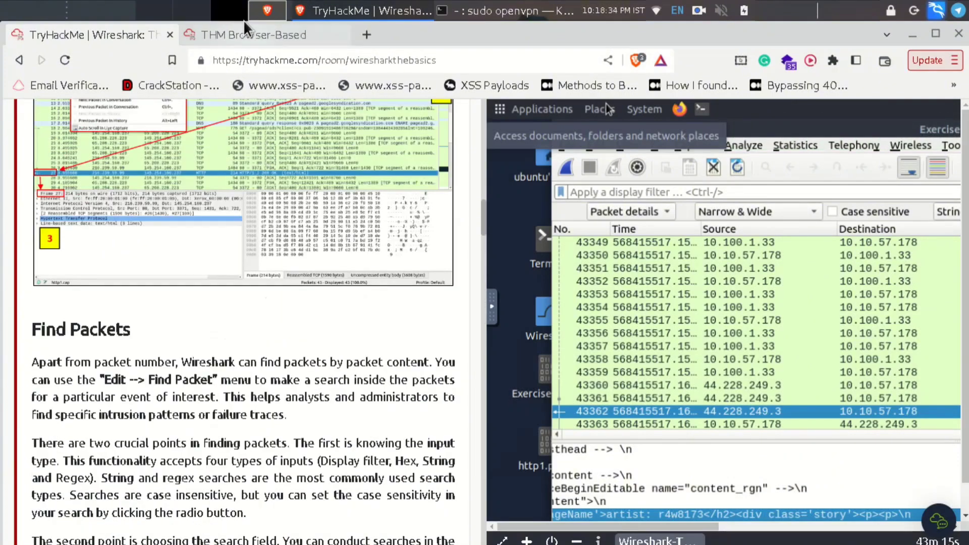
click(243, 34)
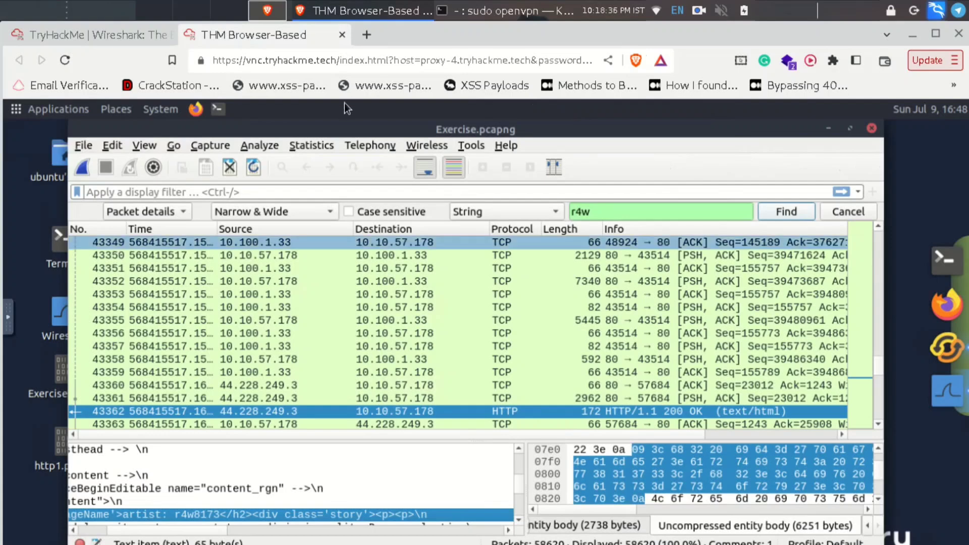
click(280, 169)
click(281, 169)
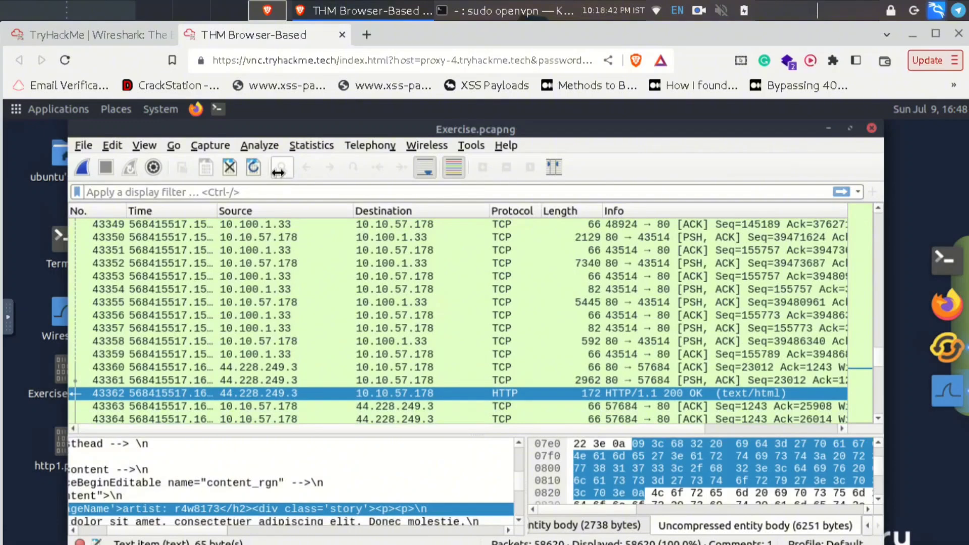
key(ctrl+f)
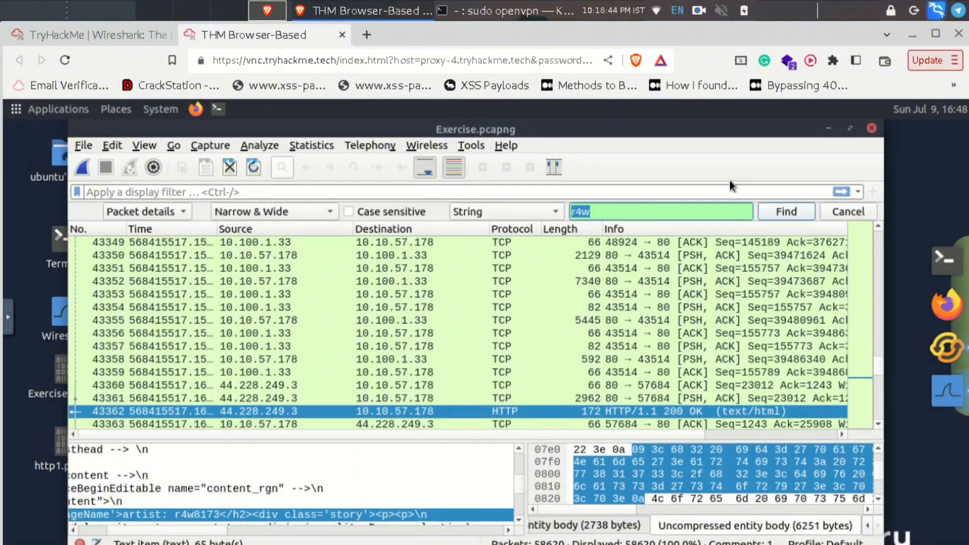
key(ctrl+f)
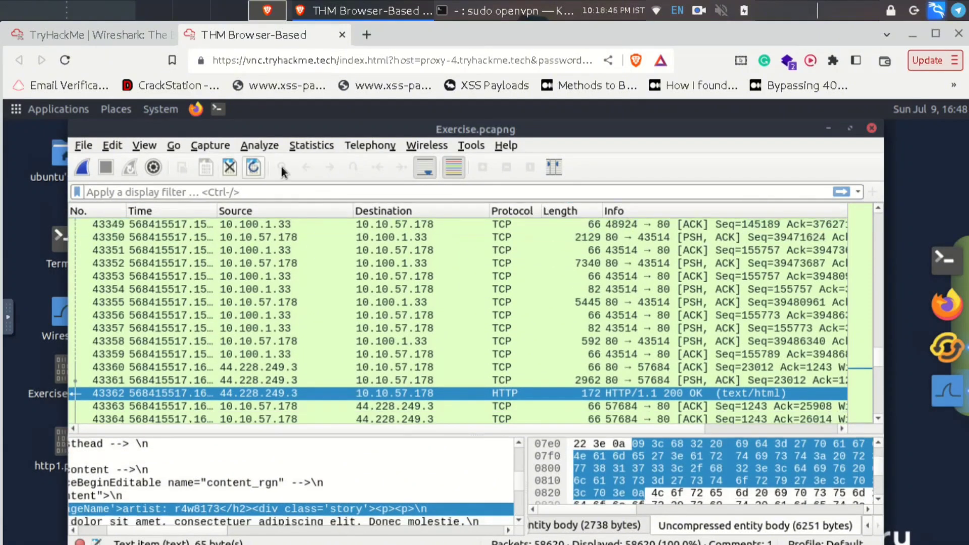
key(ctrl+f)
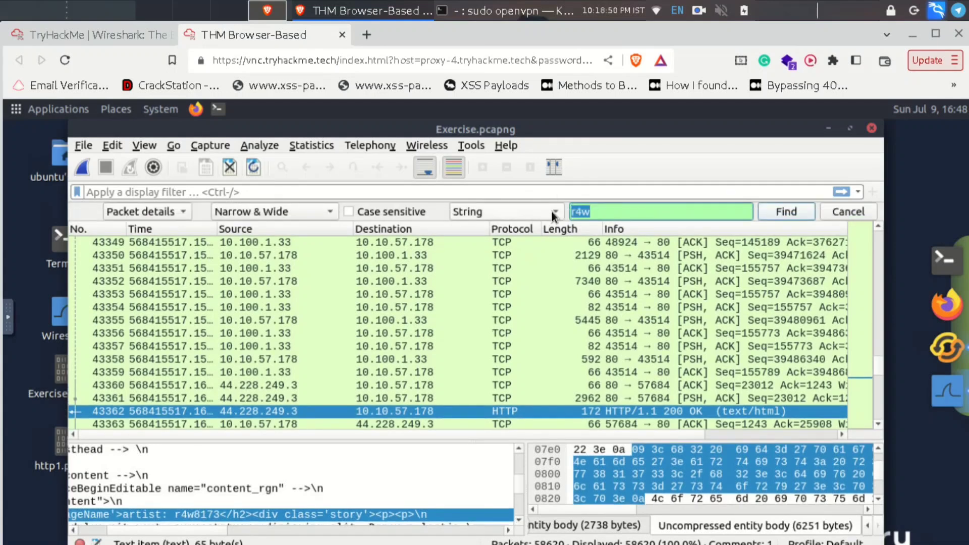
click(551, 211)
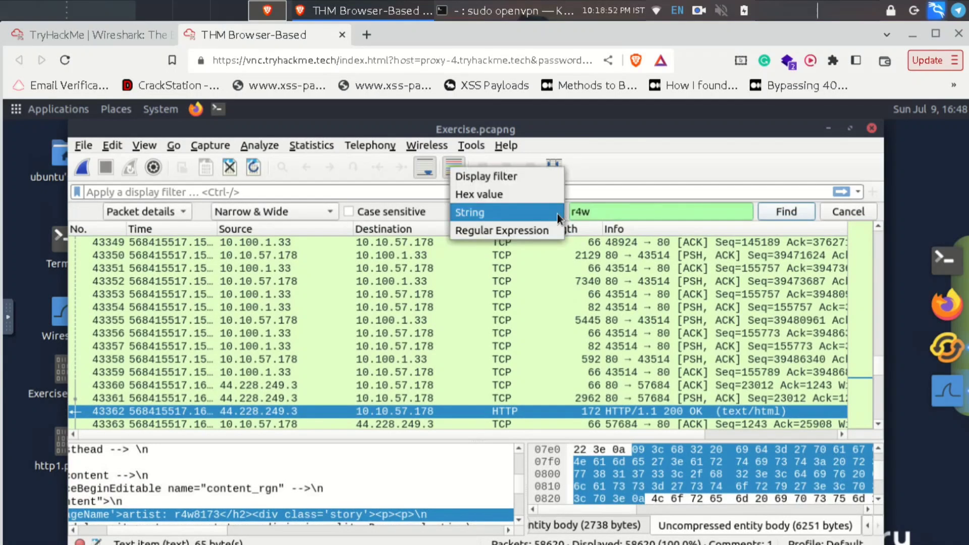
click(547, 214)
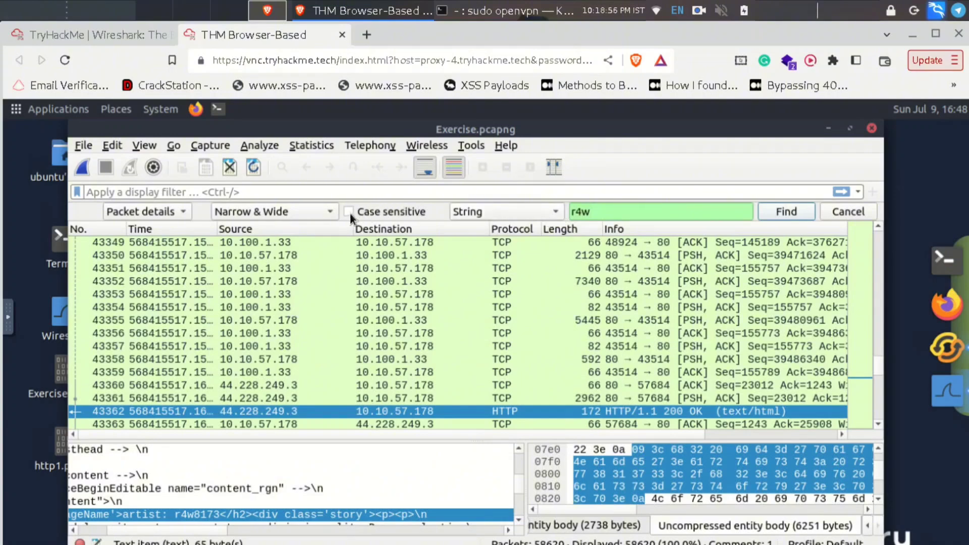
click(101, 35)
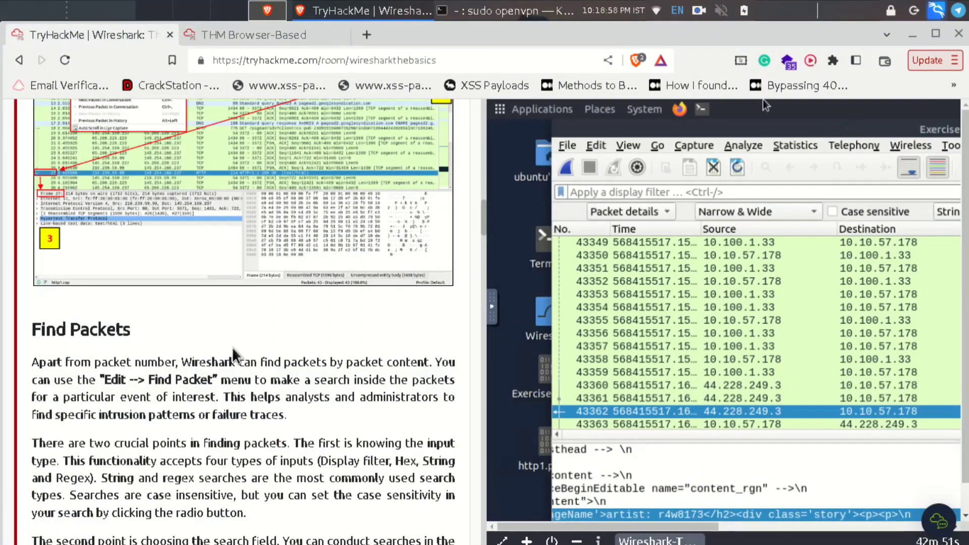
- Scroll to the Mark Packets instructions, then switch back to the Wireshark machine view
scroll(233, 353, down, 12)
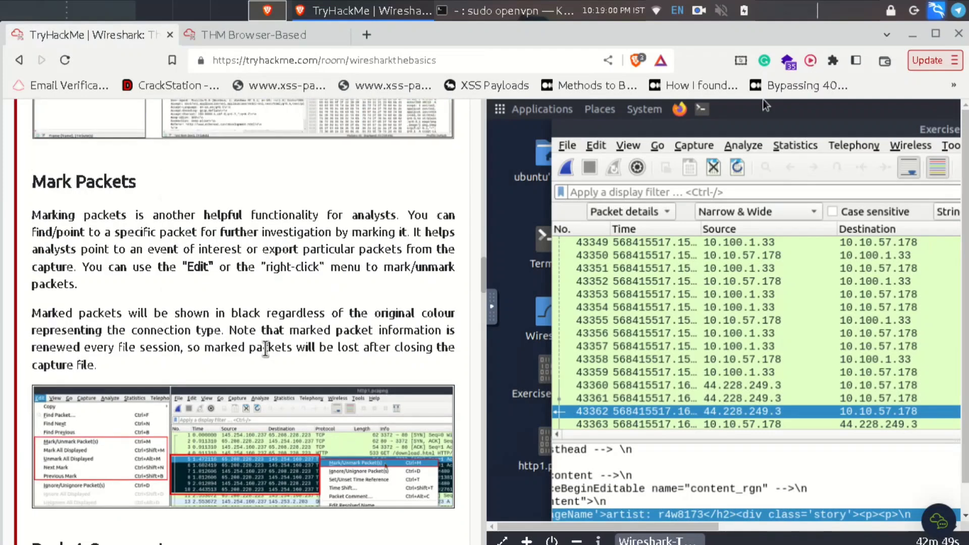
scroll(277, 361, down, 5)
scroll(291, 374, up, 3)
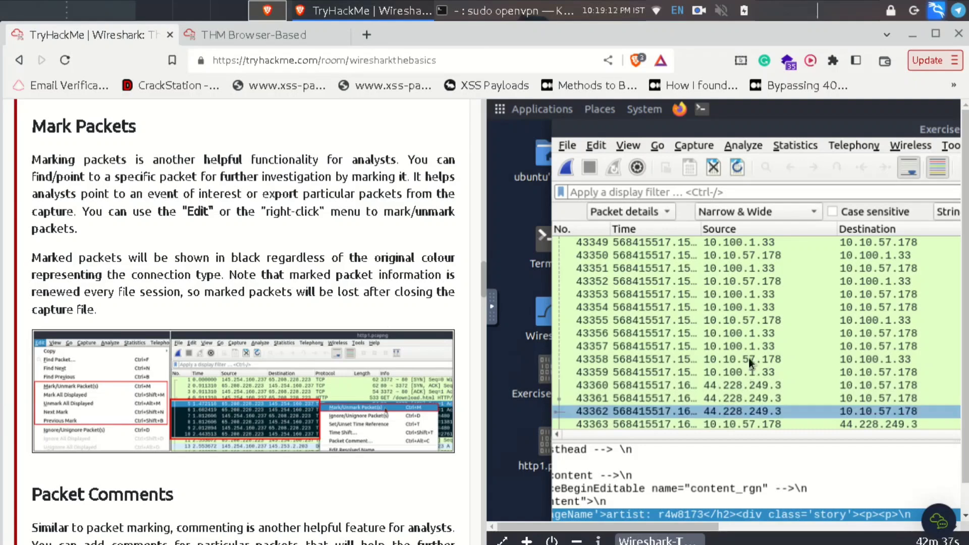
click(250, 26)
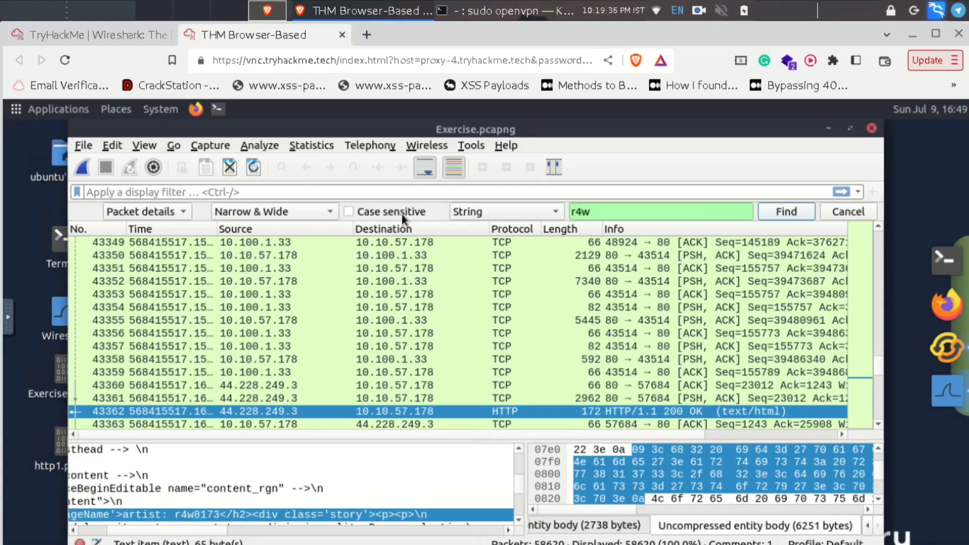
click(138, 146)
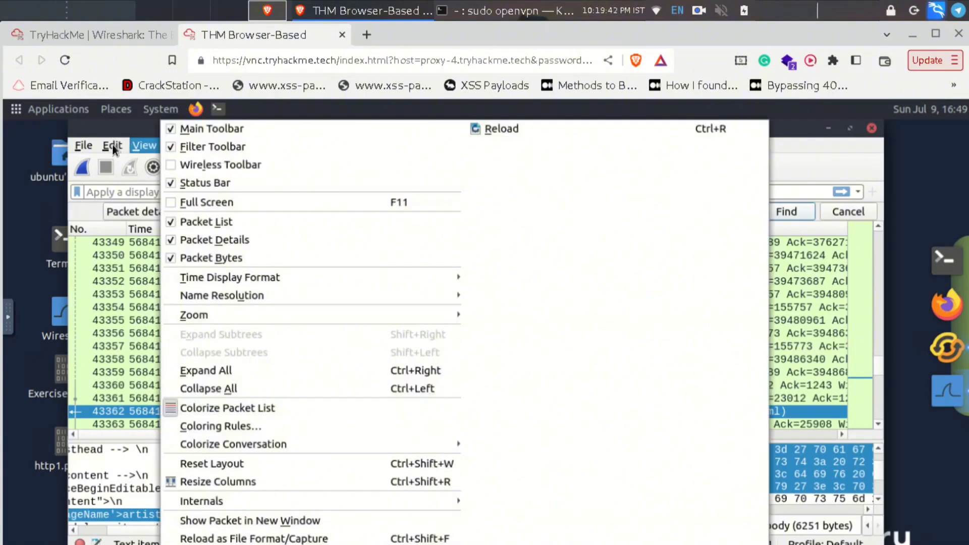
mouse_move(112, 145)
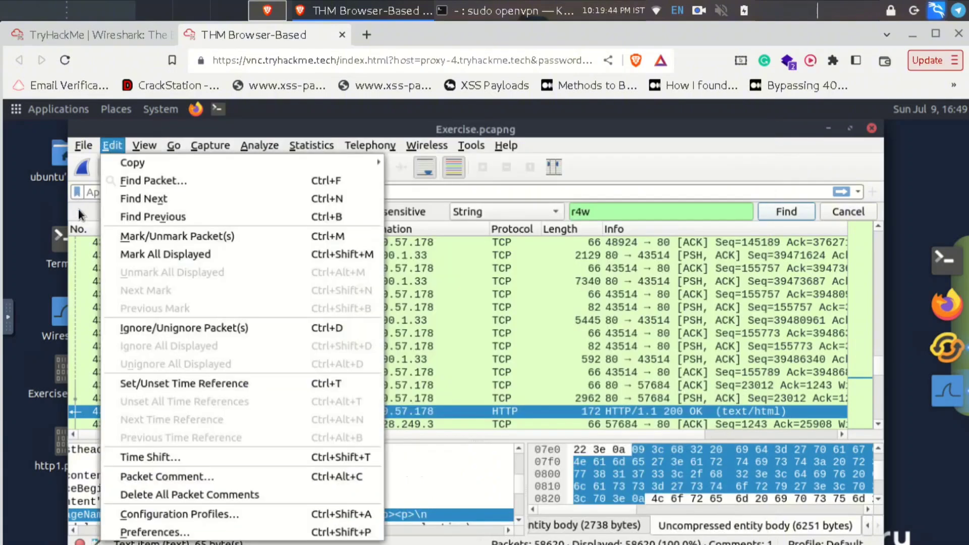
click(169, 238)
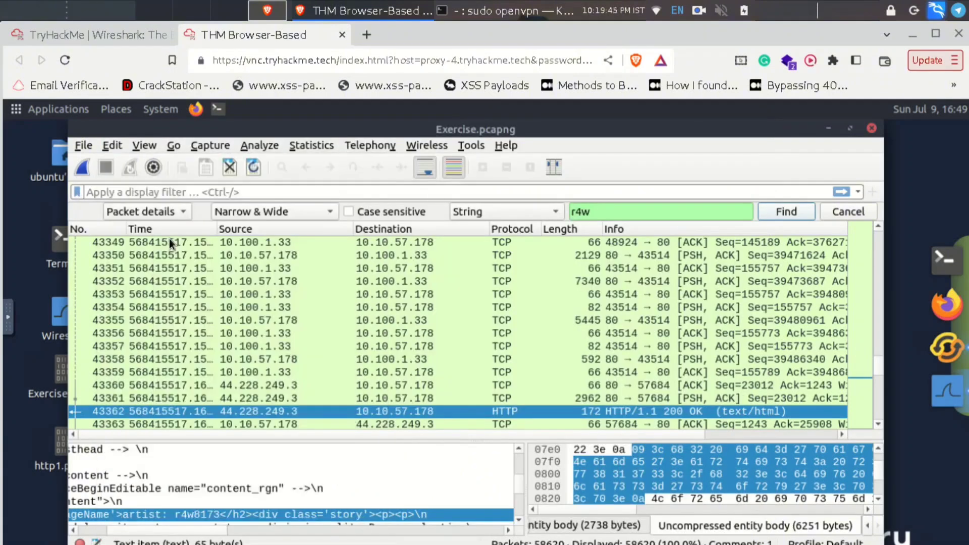
- Mark packet 43362 via Edit > Mark/Unmark Packet(s), select packet 43358, then return to the room
click(108, 145)
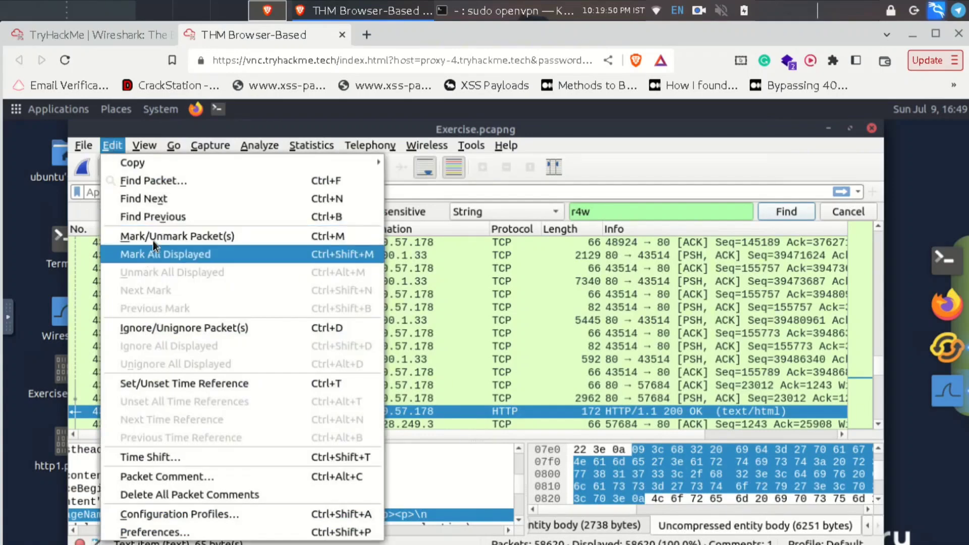
click(344, 234)
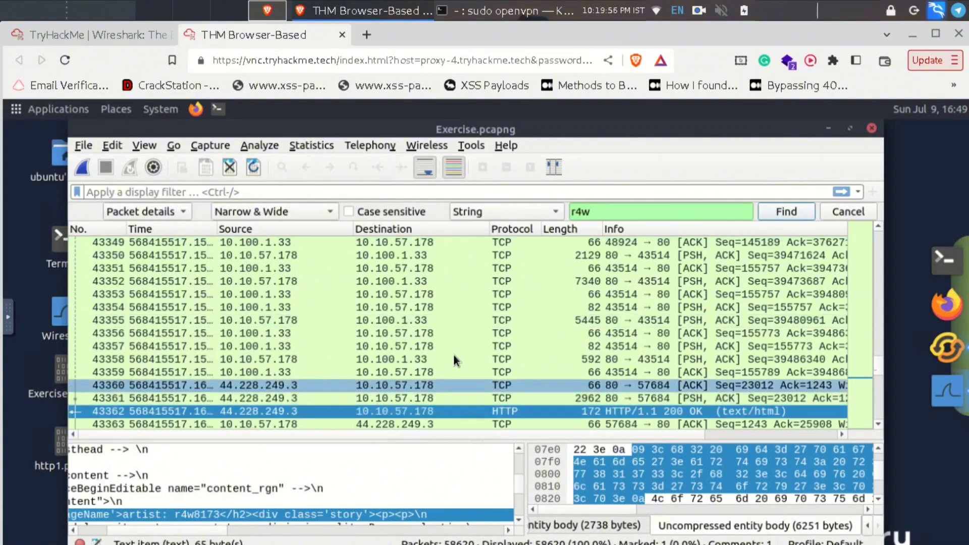
click(435, 359)
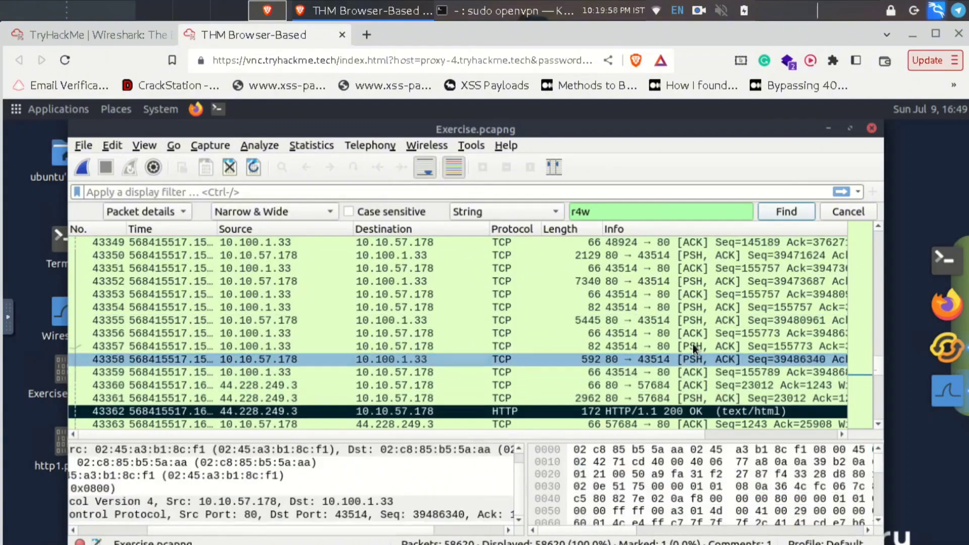
scroll(494, 394, down, 2)
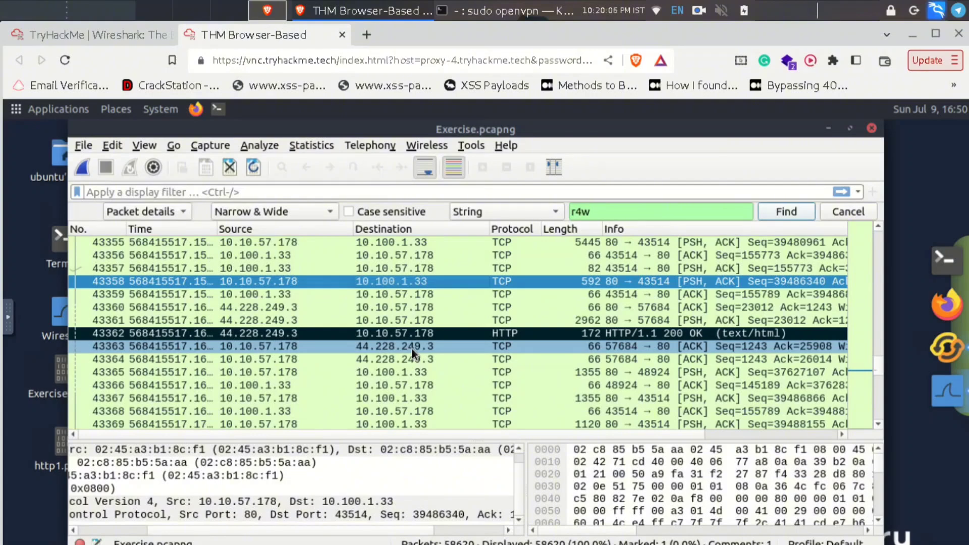
click(112, 146)
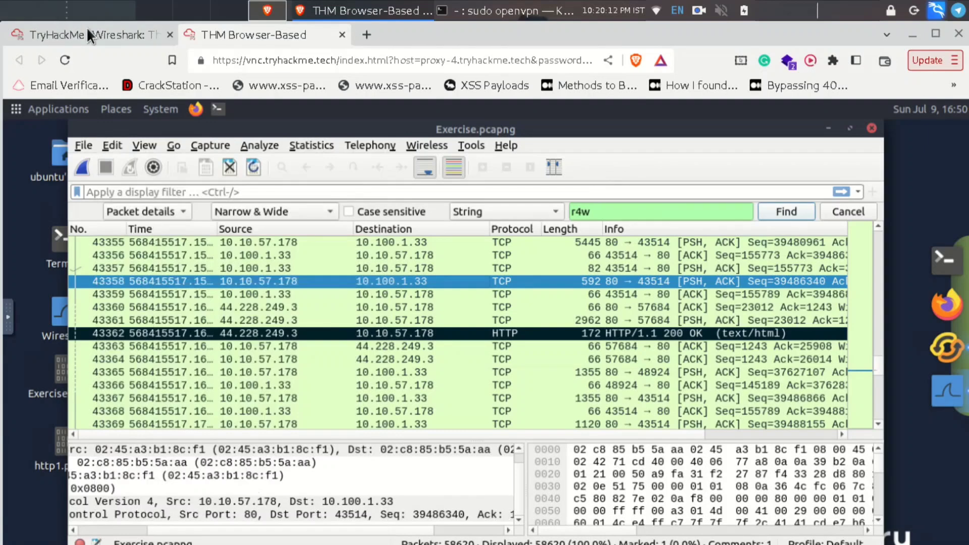
click(86, 28)
- Scroll through and reread the room's Packet Comments section on the TryHackMe page
scroll(285, 310, down, 5)
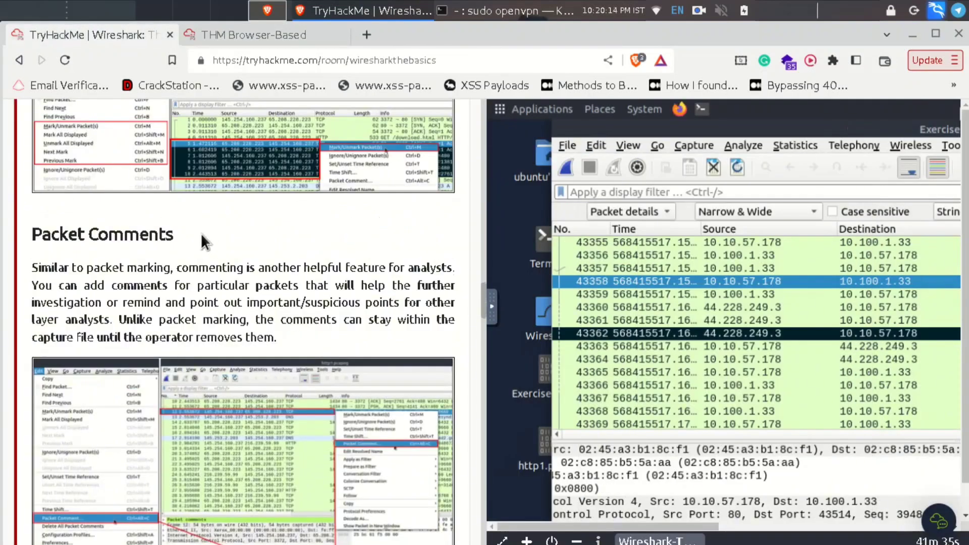
drag(174, 235, 33, 227)
click(255, 235)
scroll(325, 266, down, 6)
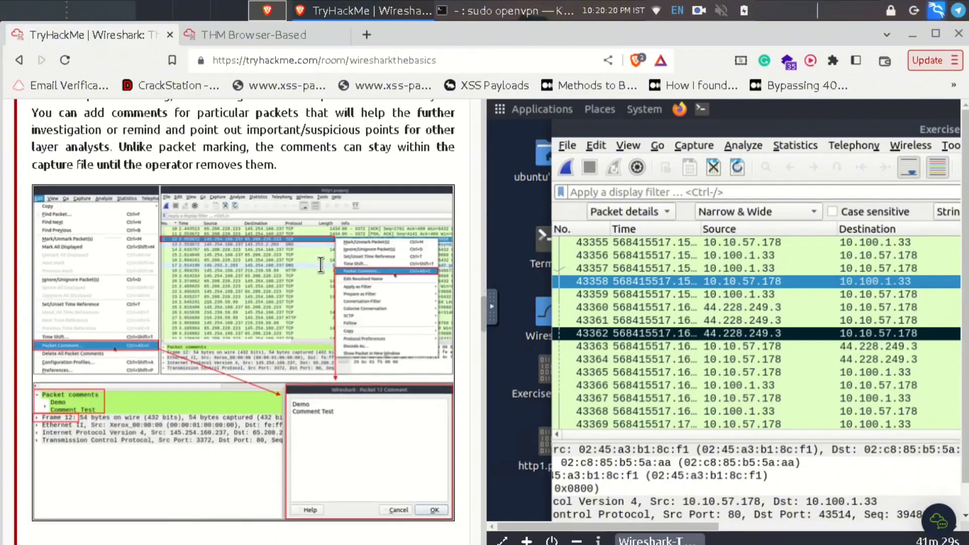
scroll(324, 266, up, 3)
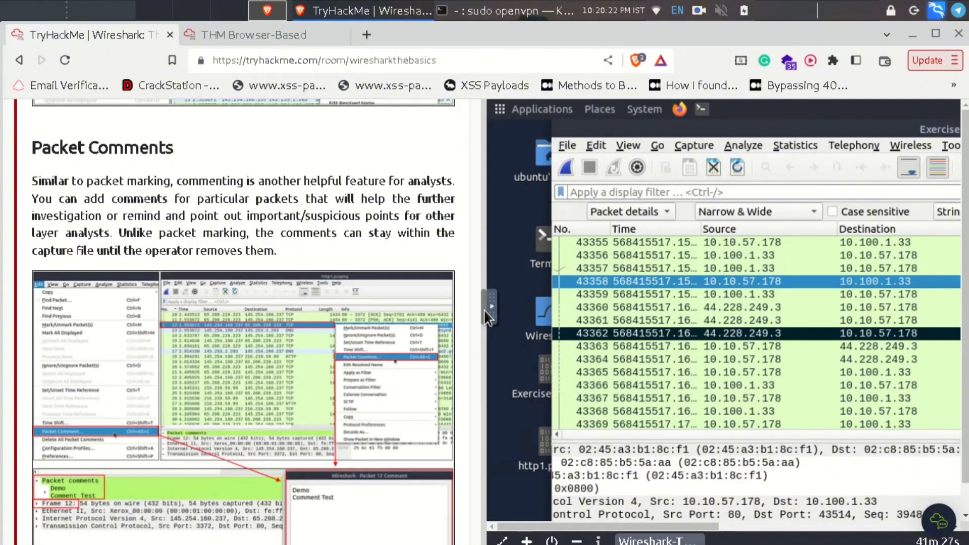
drag(483, 309, 493, 147)
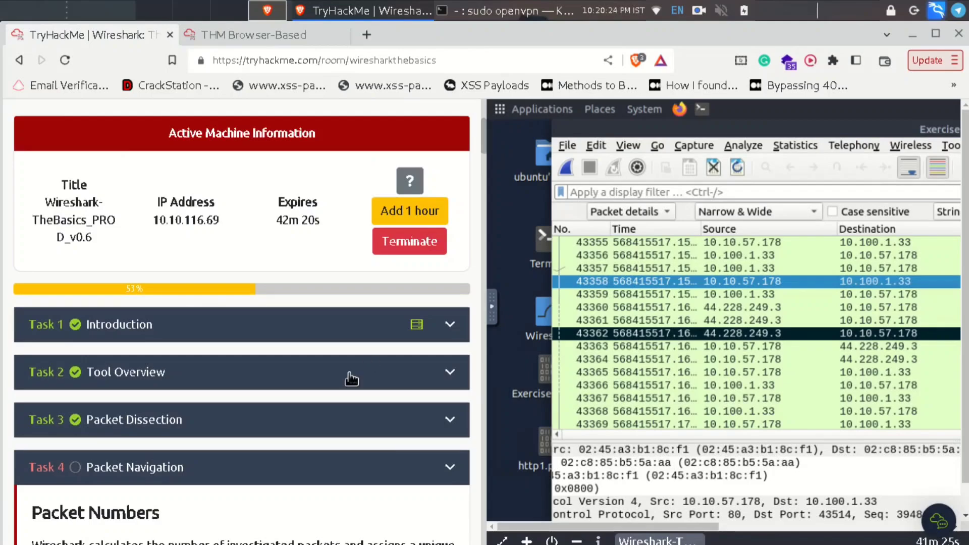
- Expand the Packet Dissection and Tool Overview tasks to reread them
click(313, 430)
scroll(312, 432, down, 20)
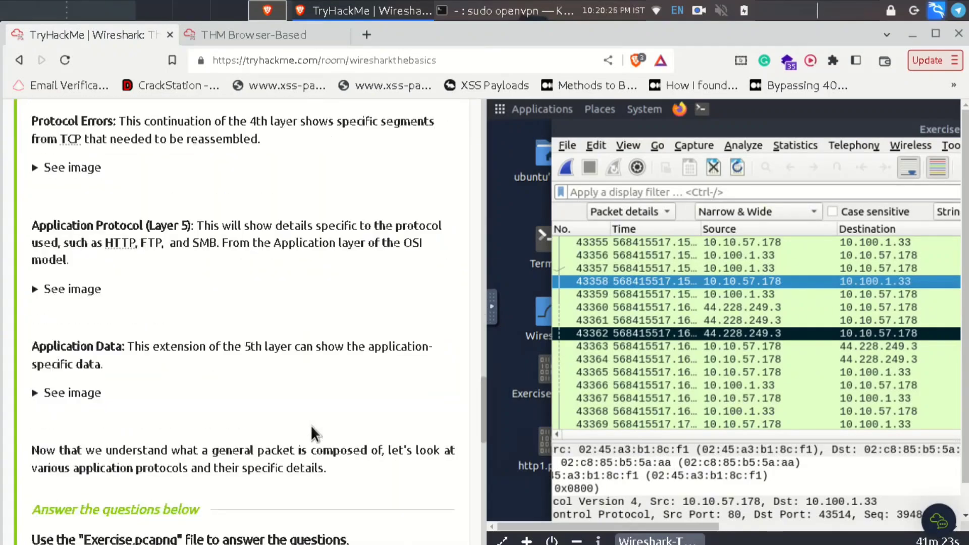
scroll(311, 425, up, 15)
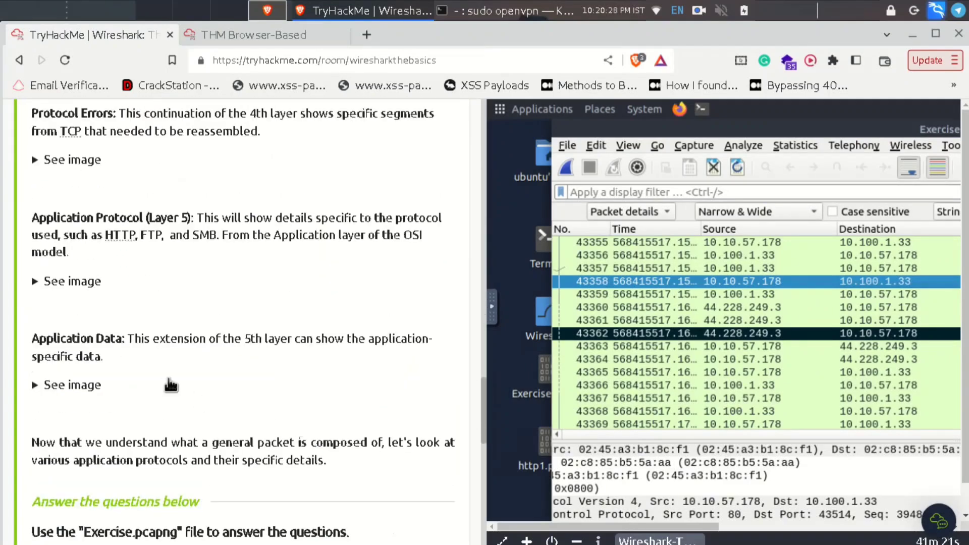
scroll(167, 377, up, 12)
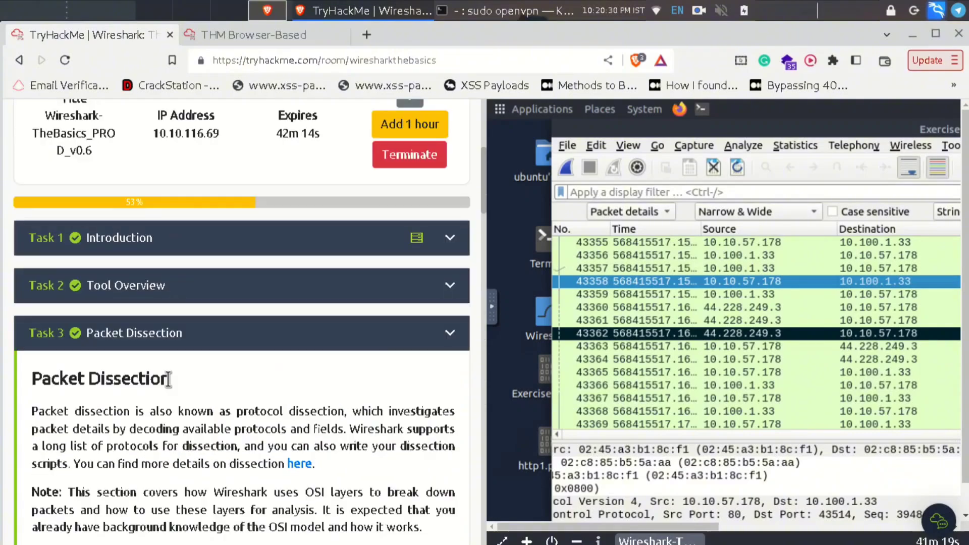
scroll(131, 201, down, 3)
click(130, 202)
scroll(364, 410, down, 15)
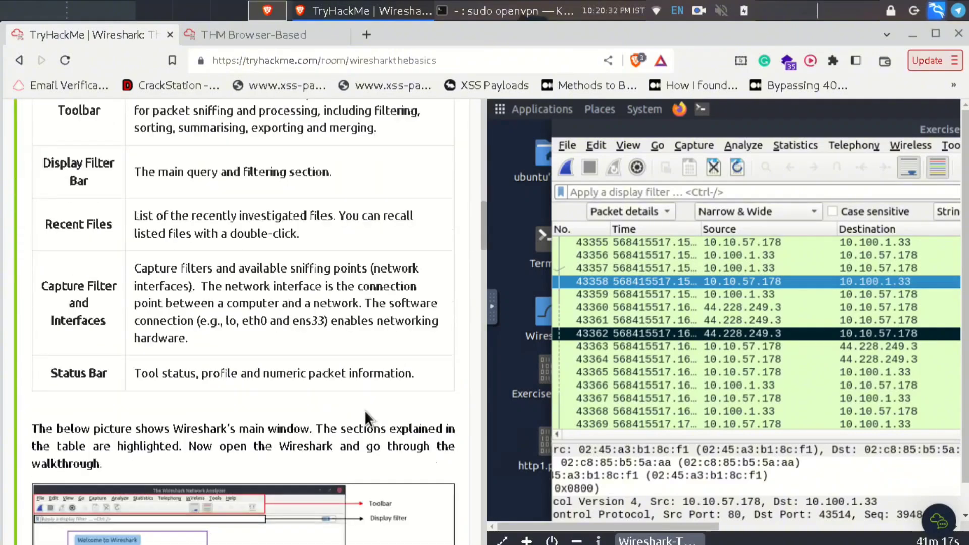
scroll(365, 410, down, 15)
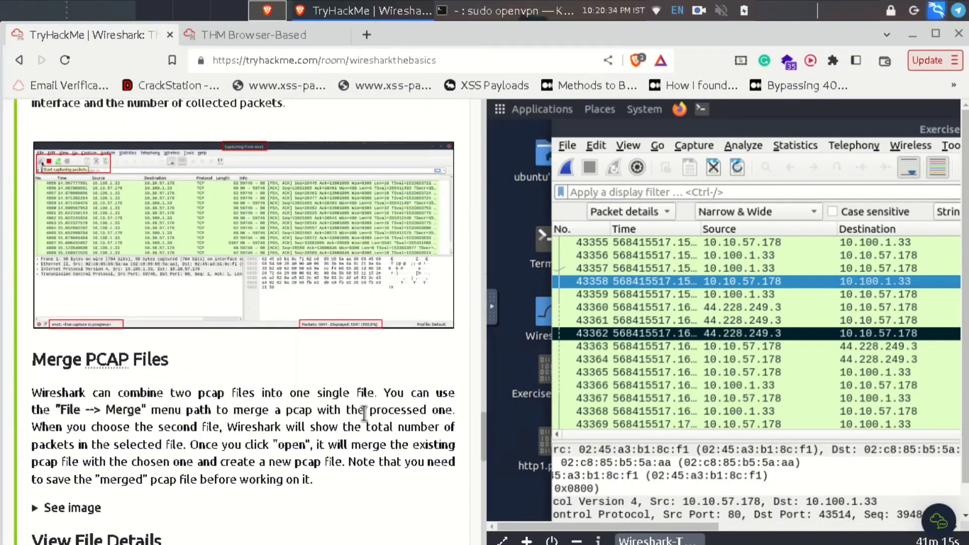
- Expand and reread the Packet Navigation task, then go back to the Wireshark machine tab
click(123, 308)
scroll(261, 352, down, 10)
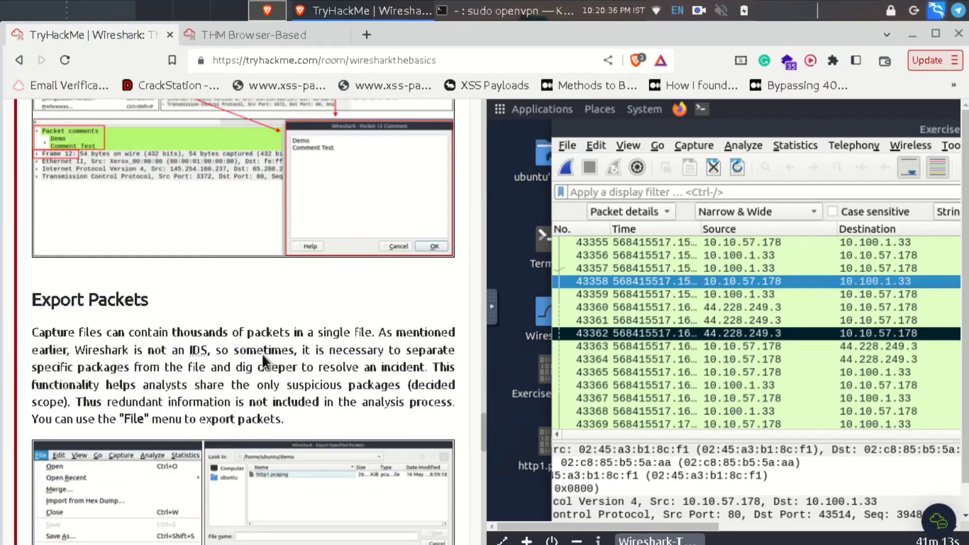
scroll(263, 354, up, 15)
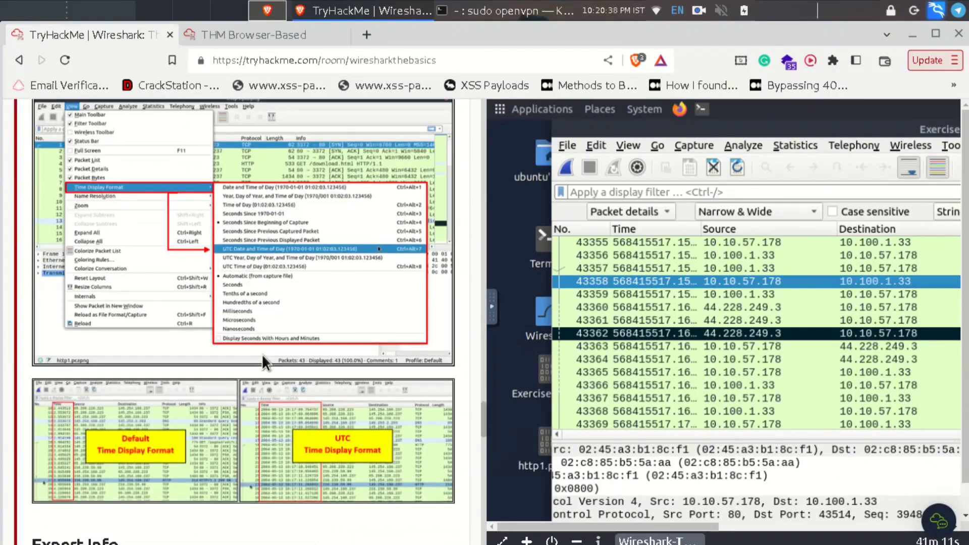
scroll(263, 360, up, 10)
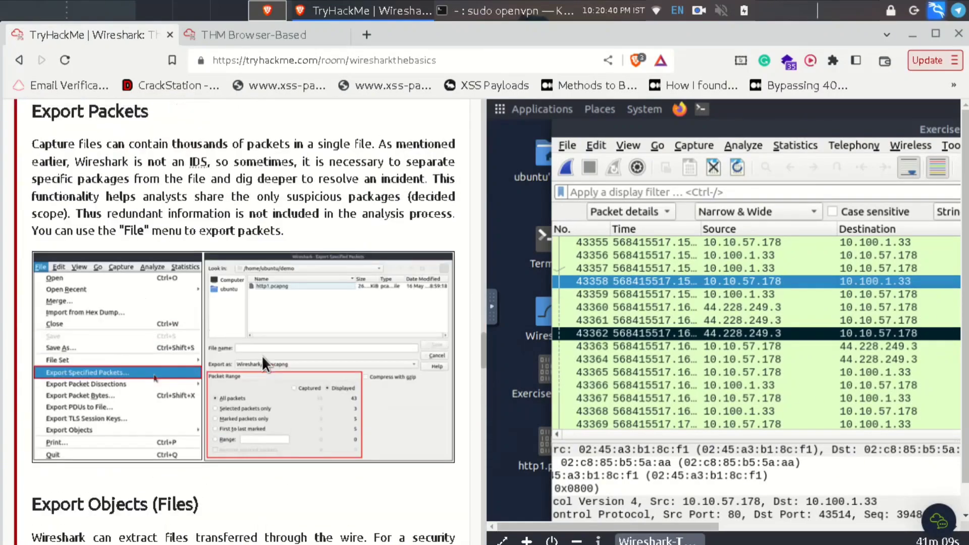
scroll(262, 363, up, 8)
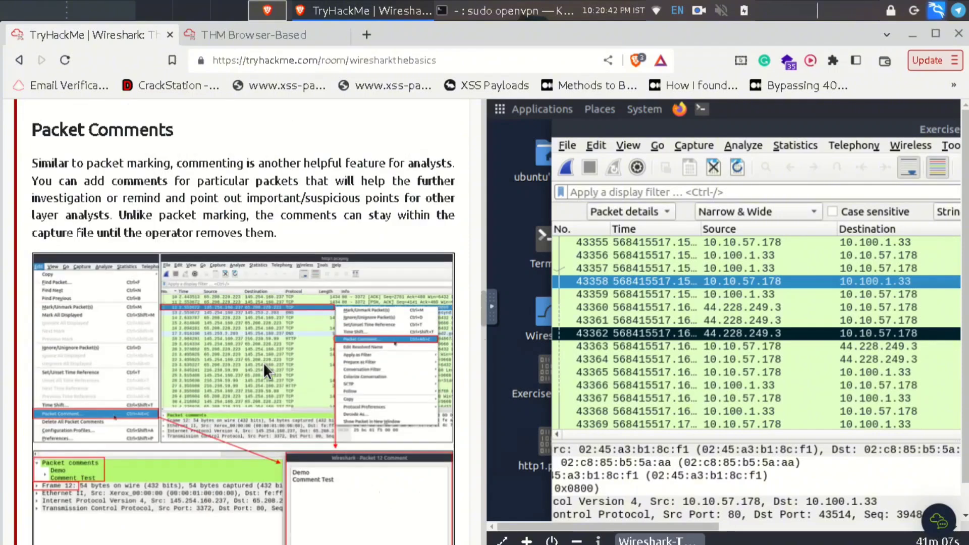
scroll(290, 364, down, 1)
scroll(289, 363, down, 2)
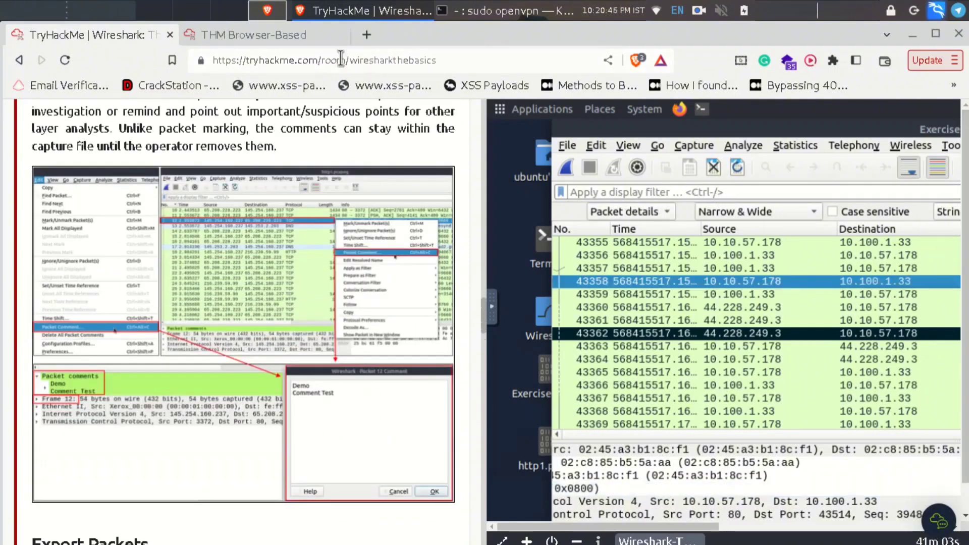
click(275, 35)
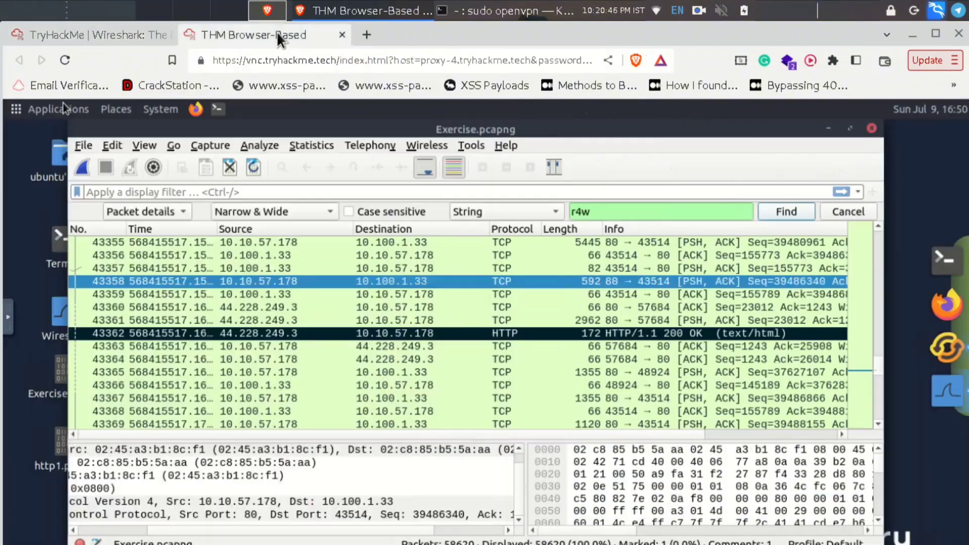
- Open Statistics > Capture File Properties for Exercise.pcapng and scroll its comments to read the flag
click(316, 145)
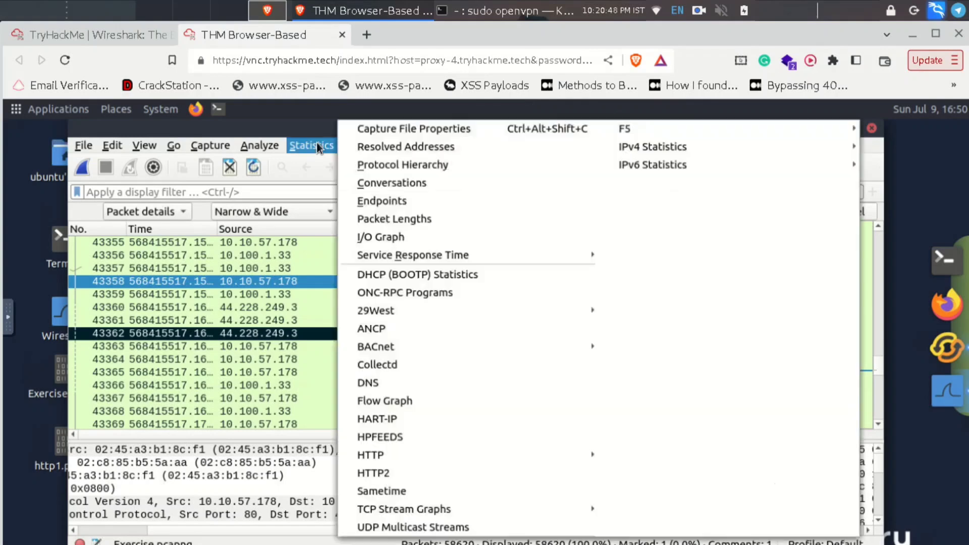
click(389, 126)
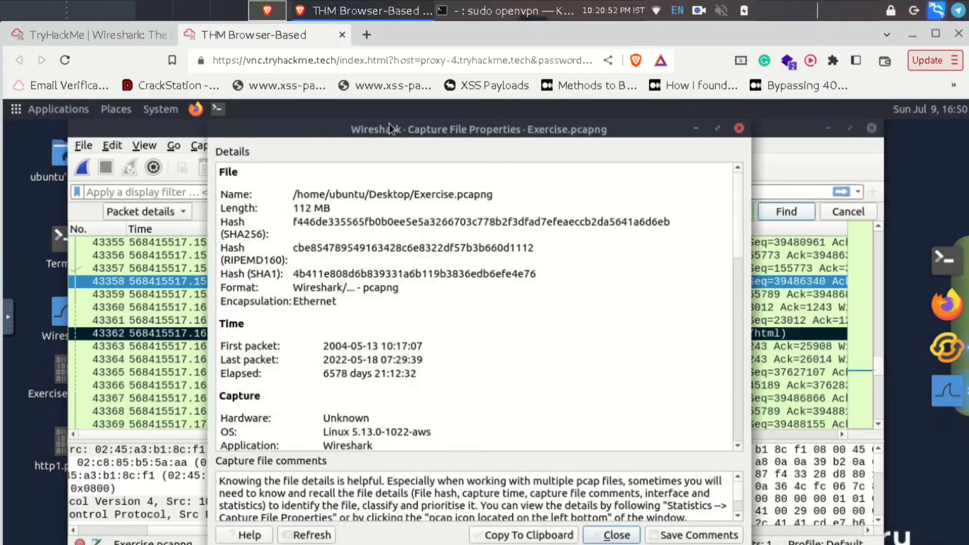
scroll(593, 359, down, 2)
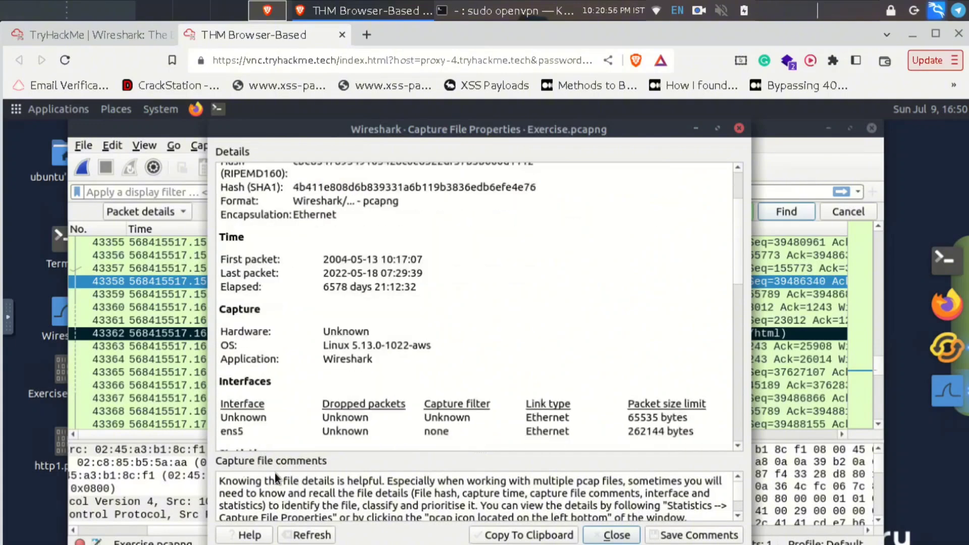
scroll(417, 501, down, 3)
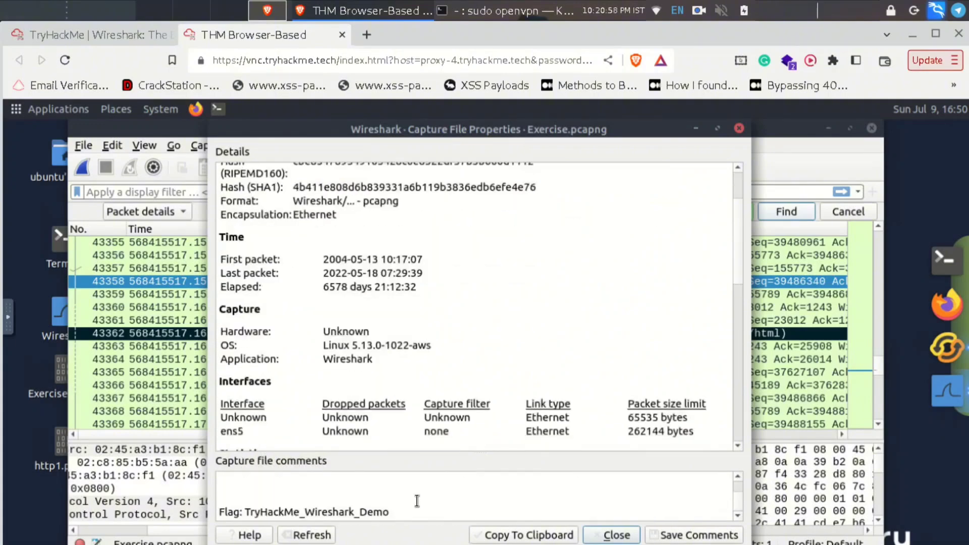
scroll(417, 500, up, 3)
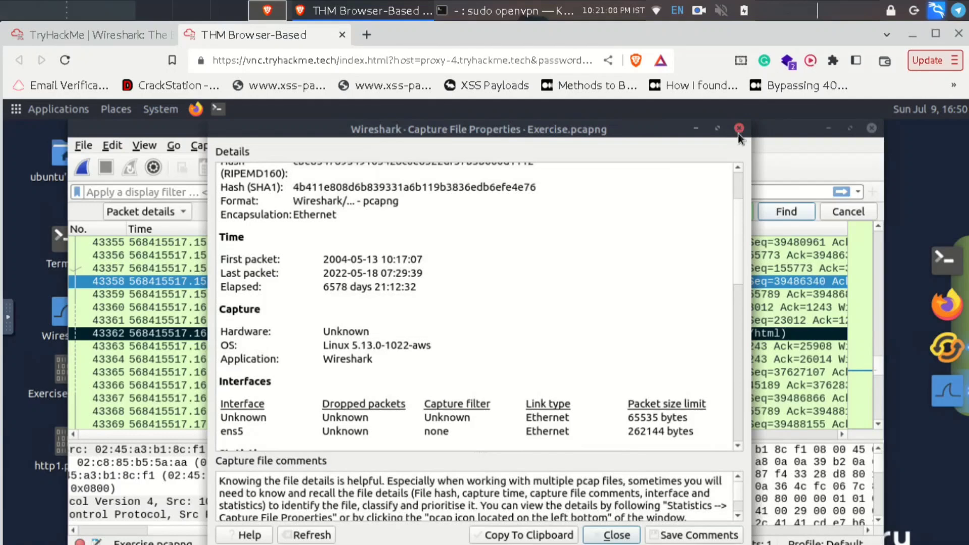
- Close Capture File Properties, reread TryHackMe's Packet Comments section, and return to the Wireshark desktop
click(738, 131)
click(111, 34)
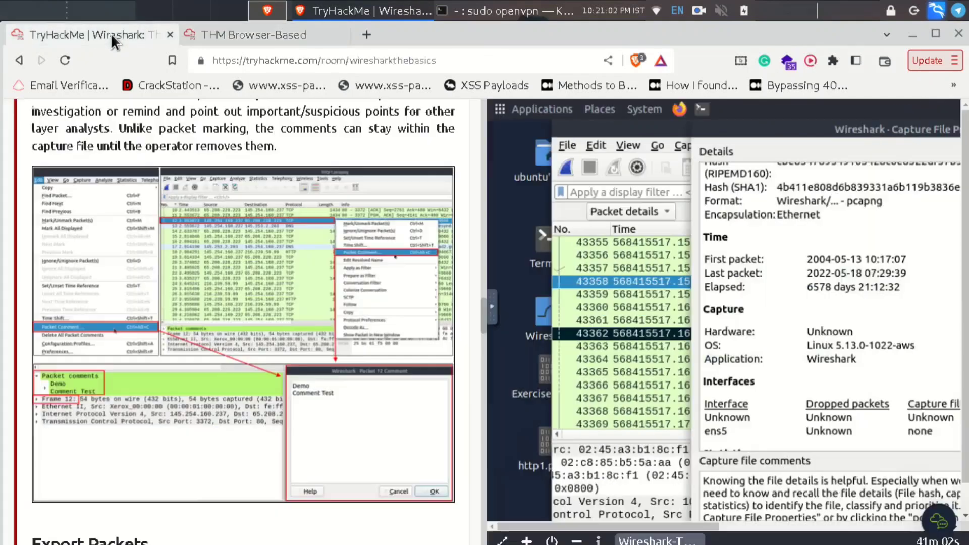
scroll(301, 385, up, 3)
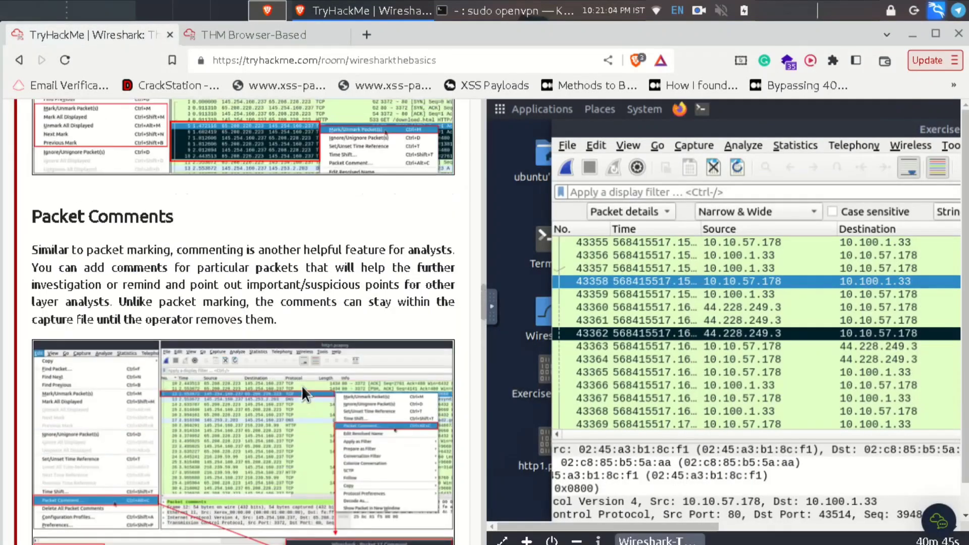
scroll(301, 386, down, 3)
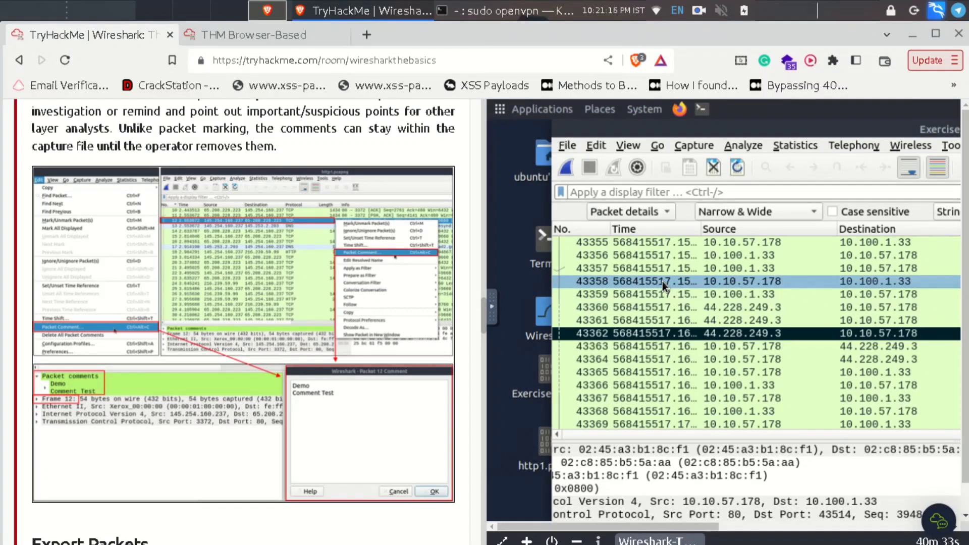
click(290, 40)
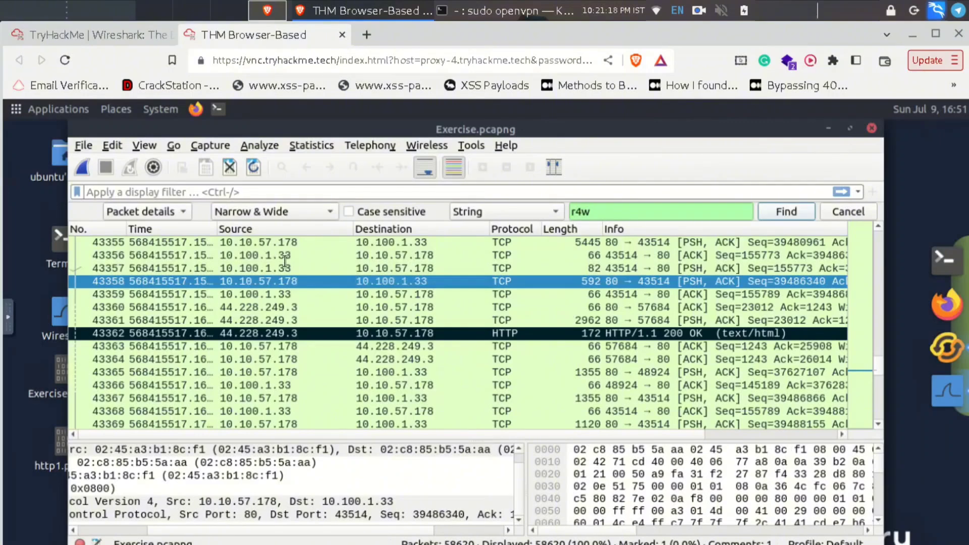
- Add the packet comment 'Maliciouss' to packet 43358
right_click(284, 281)
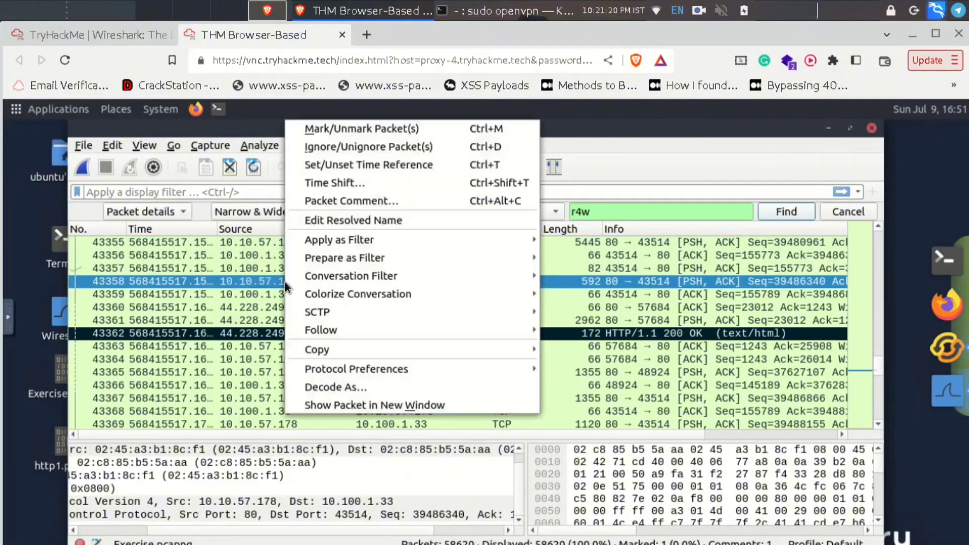
click(358, 207)
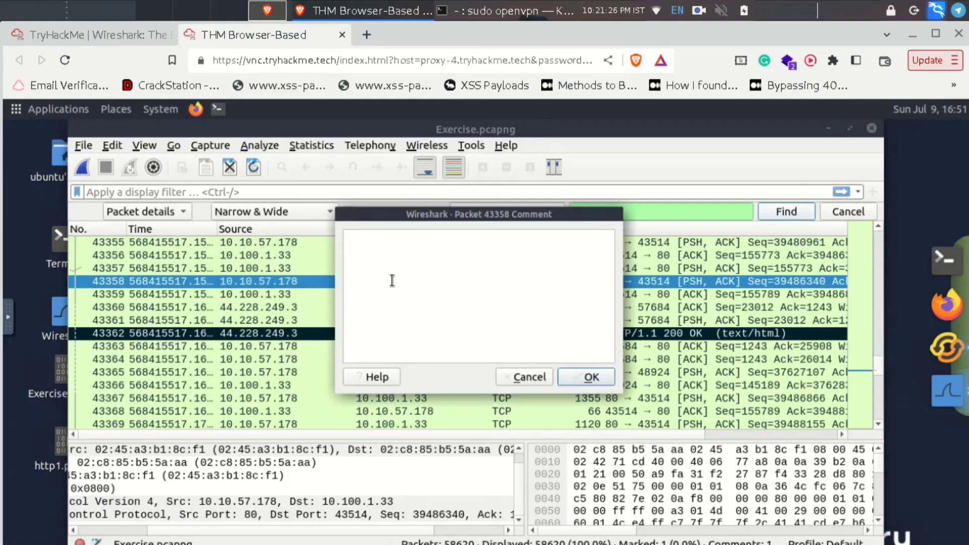
text(Maliciouss)
click(589, 377)
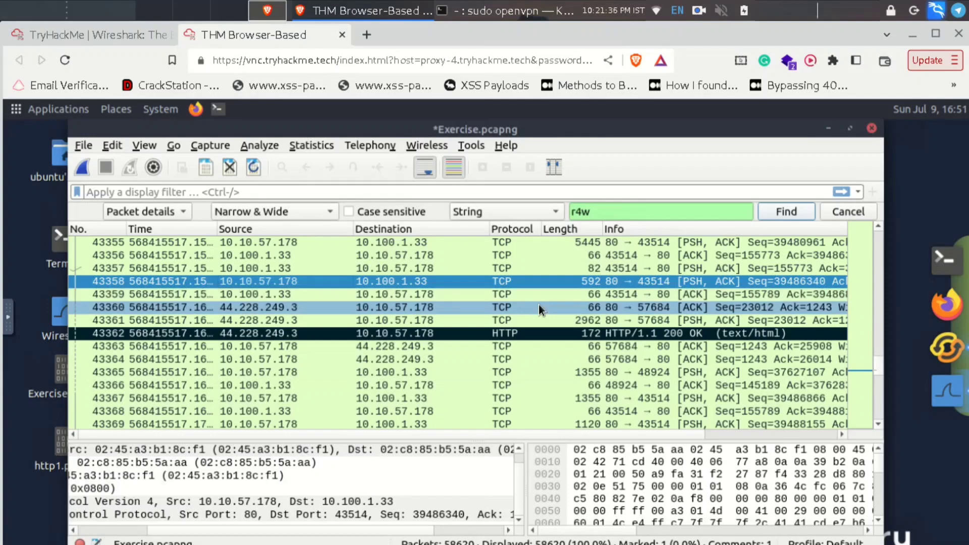
- Confirm the 'Maliciouss' comment in packet 43358's own window, close it, and switch to TryHackMe
double_click(347, 281)
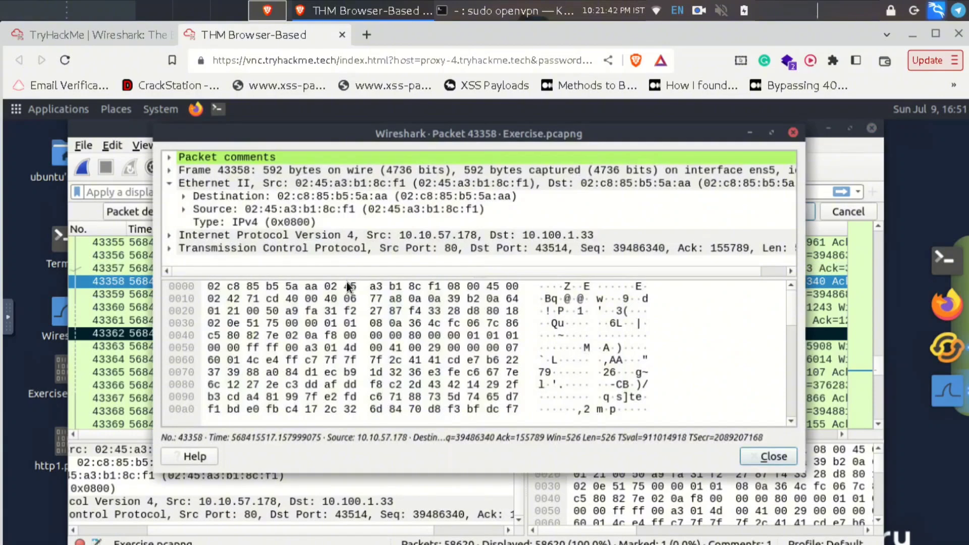
click(194, 157)
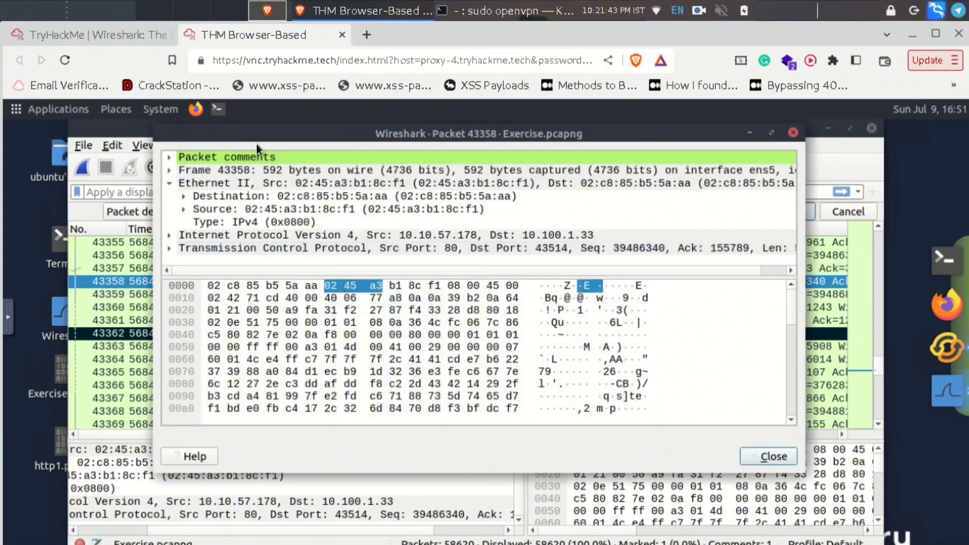
click(169, 154)
click(268, 172)
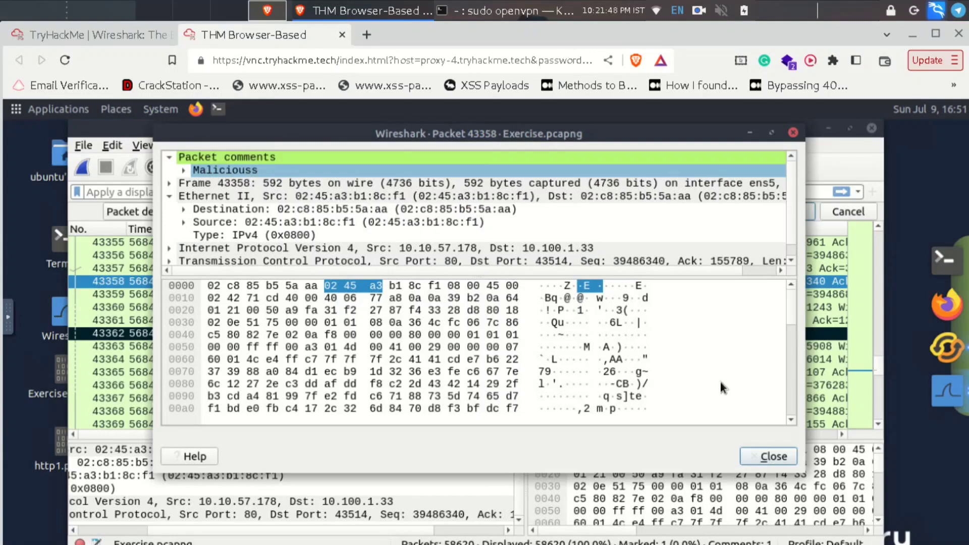
click(683, 372)
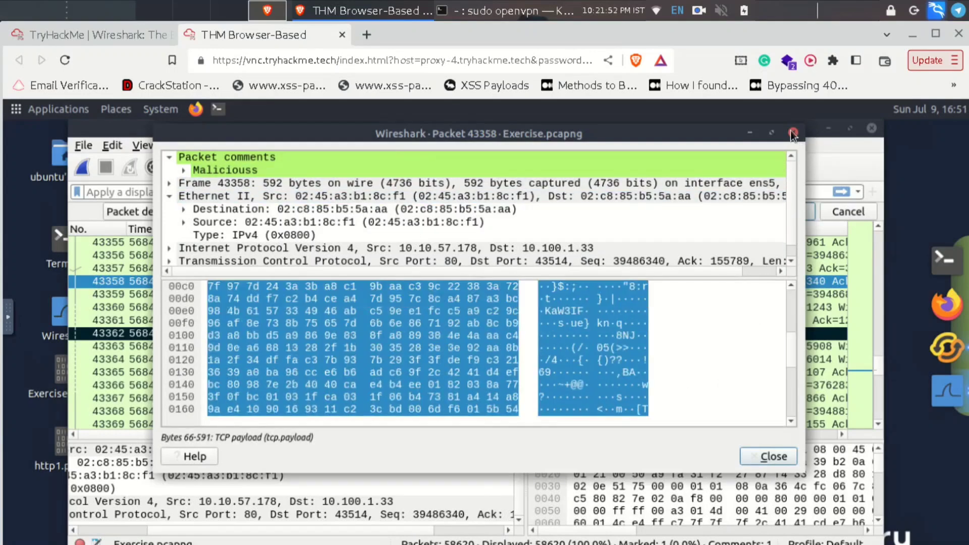
click(793, 134)
click(99, 36)
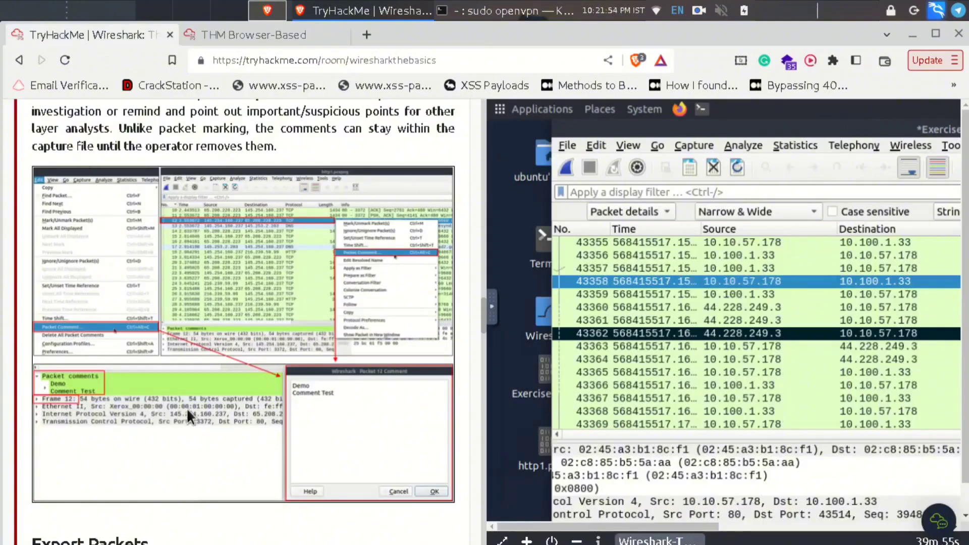
- Read the Export Packets section on TryHackMe, then return to the Wireshark desktop
scroll(214, 374, down, 6)
scroll(214, 374, down, 4)
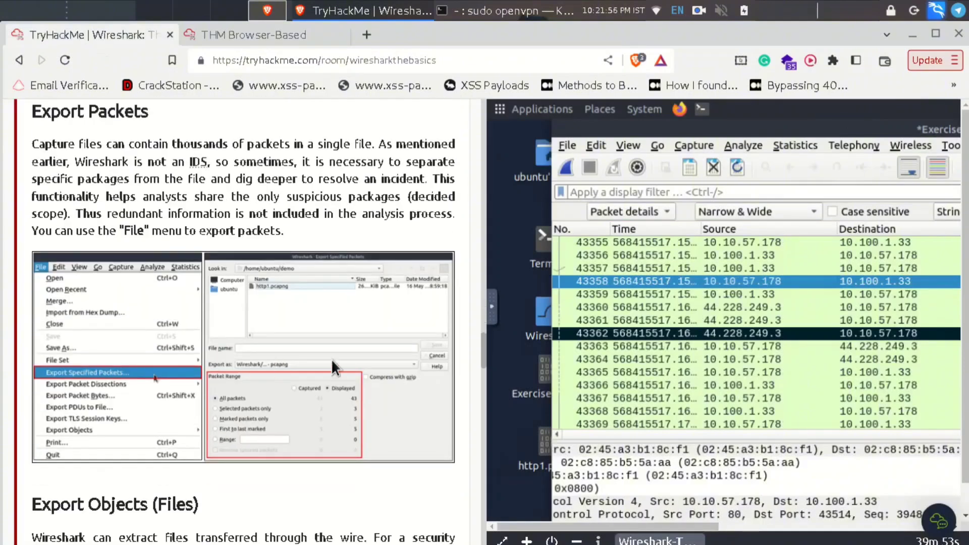
scroll(331, 359, down, 3)
scroll(331, 396, up, 3)
click(265, 33)
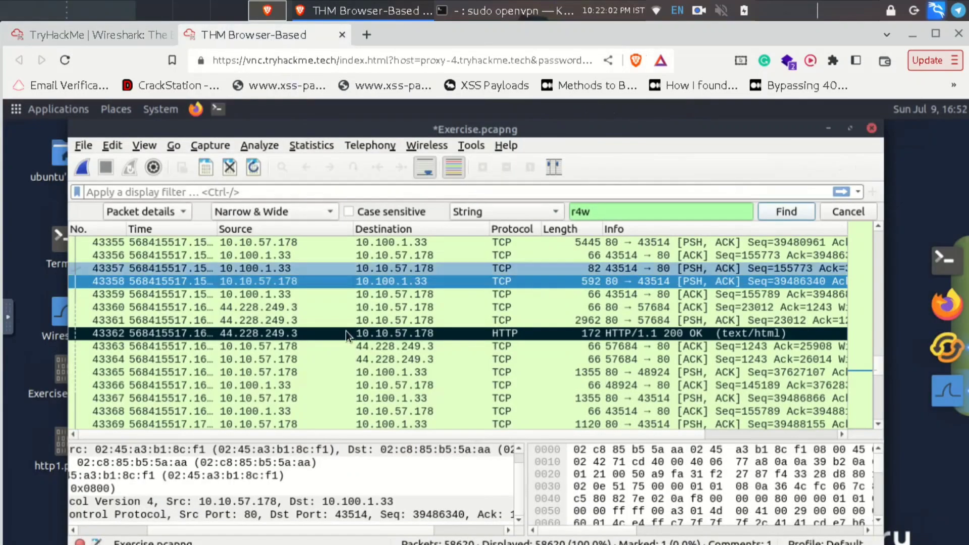
- Select packet 43368 and jump to the marked packet 43362 with Ctrl+Shift+B
scroll(346, 334, down, 1)
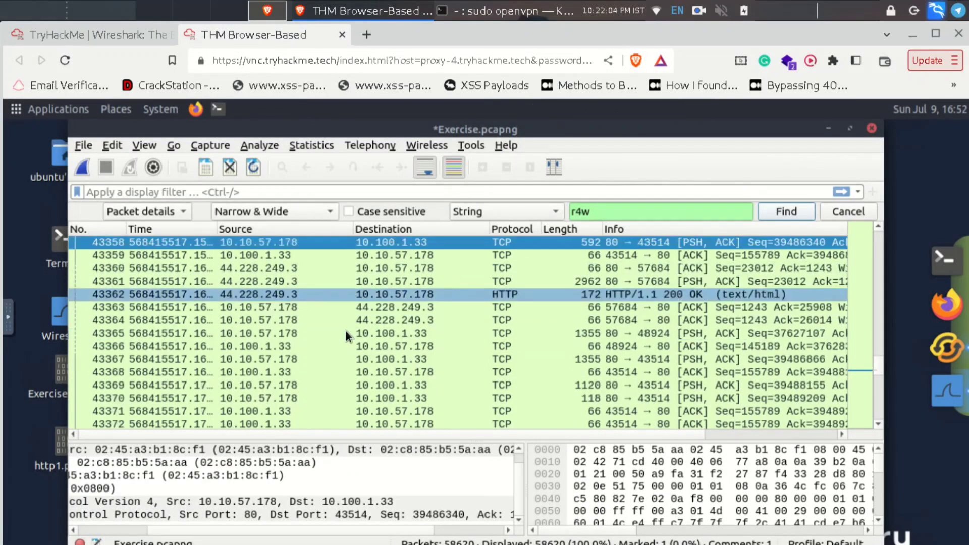
scroll(346, 332, down, 1)
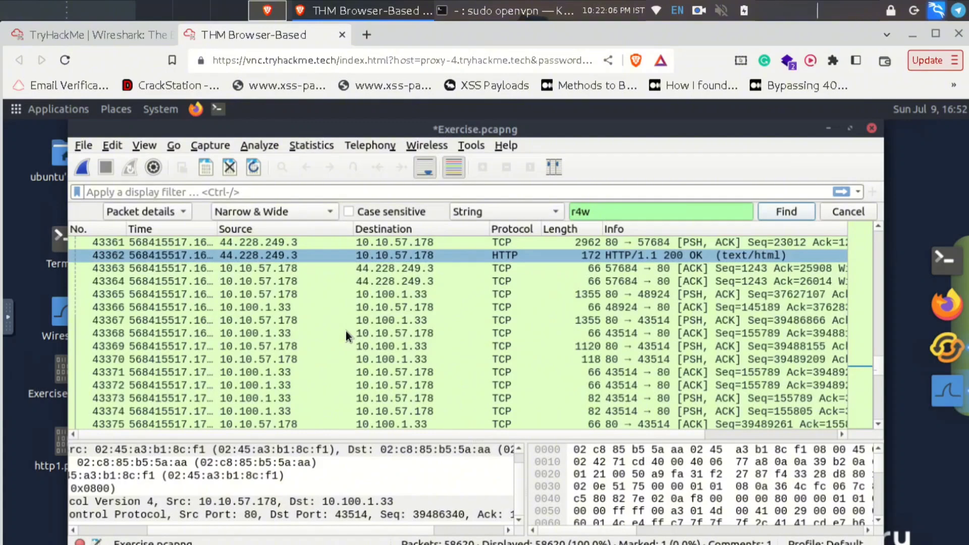
click(346, 331)
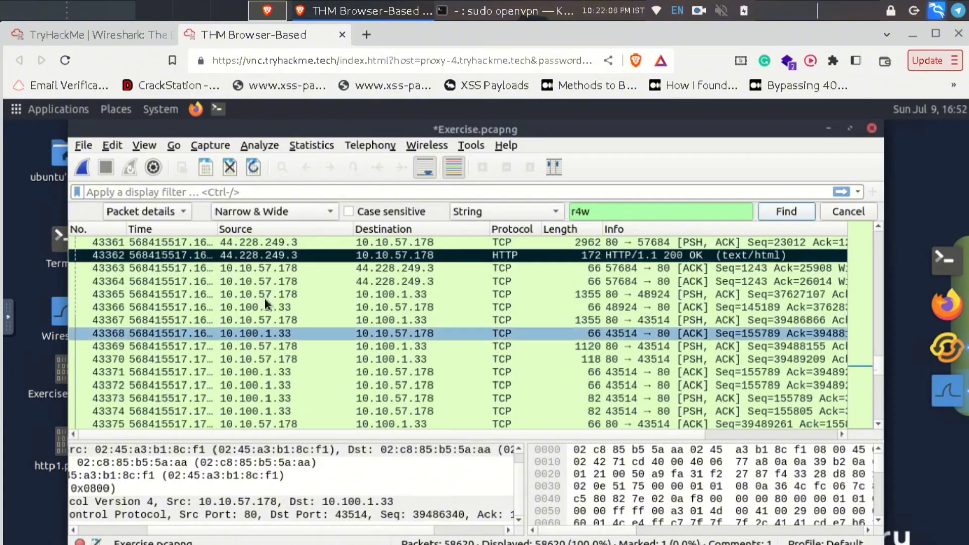
key(ctrl+shift+b)
scroll(265, 299, up, 4)
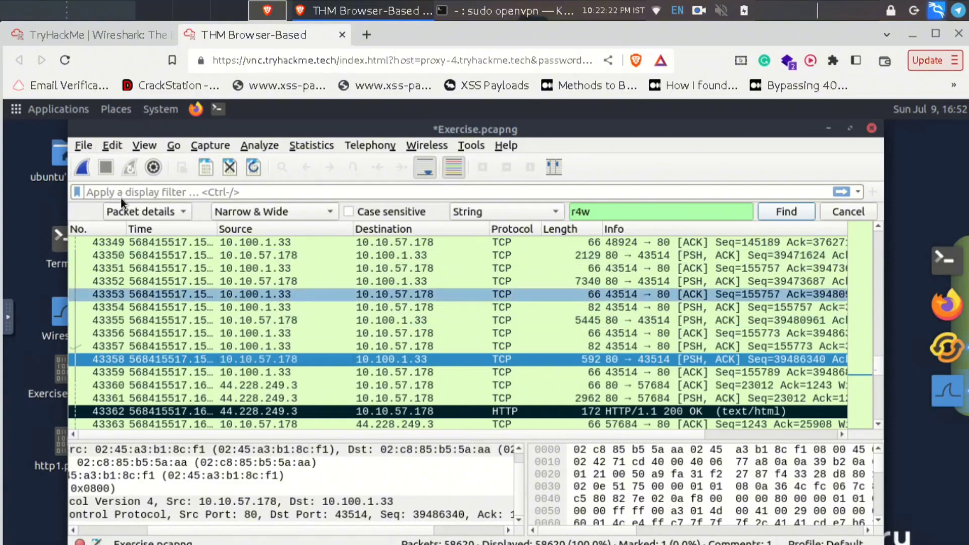
- Review File > Export Specified Packets (58620 displayed or 1 marked), then close it without exporting
click(83, 27)
click(256, 35)
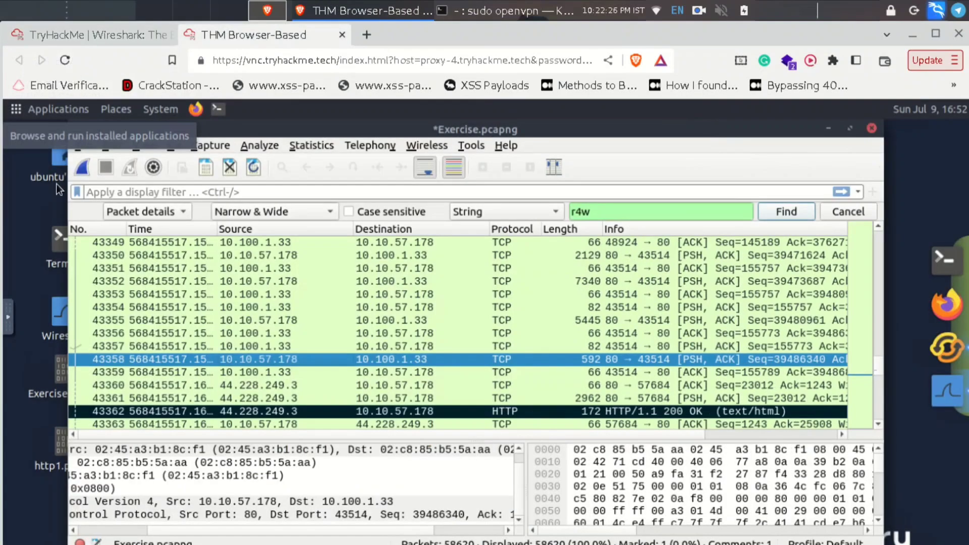
click(85, 145)
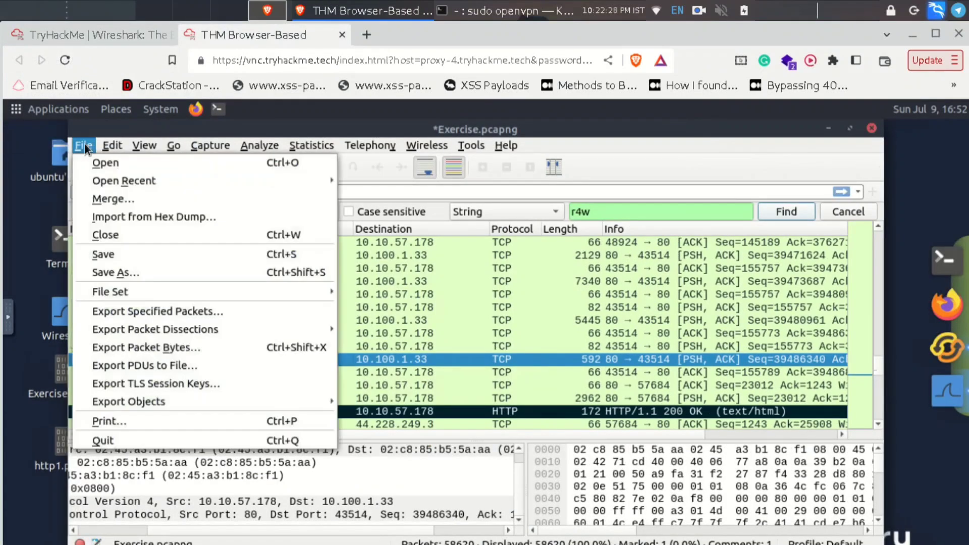
click(140, 310)
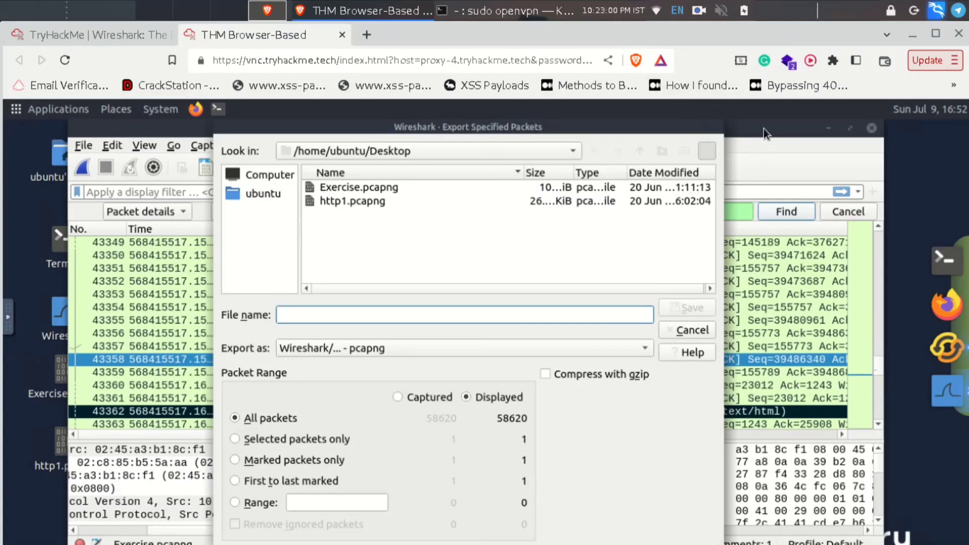
right_click(694, 128)
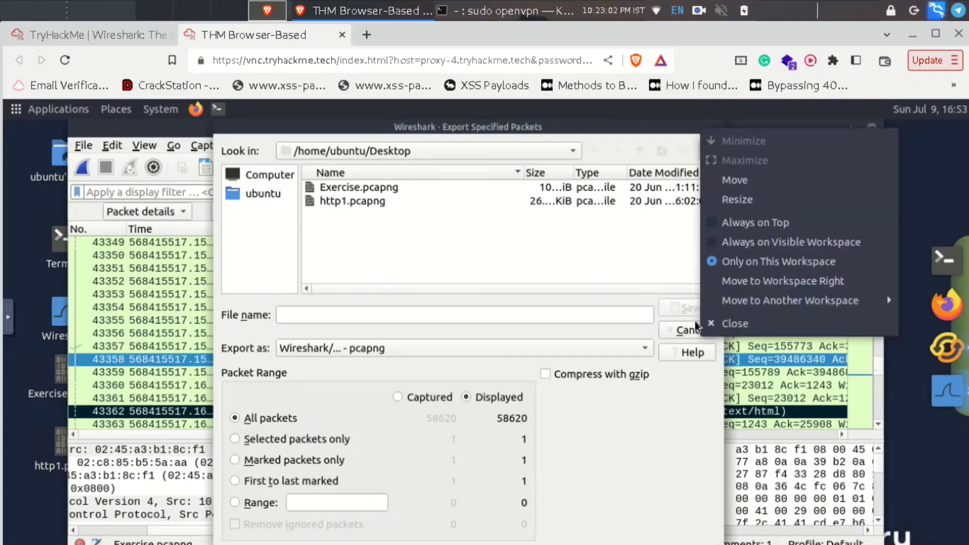
click(709, 330)
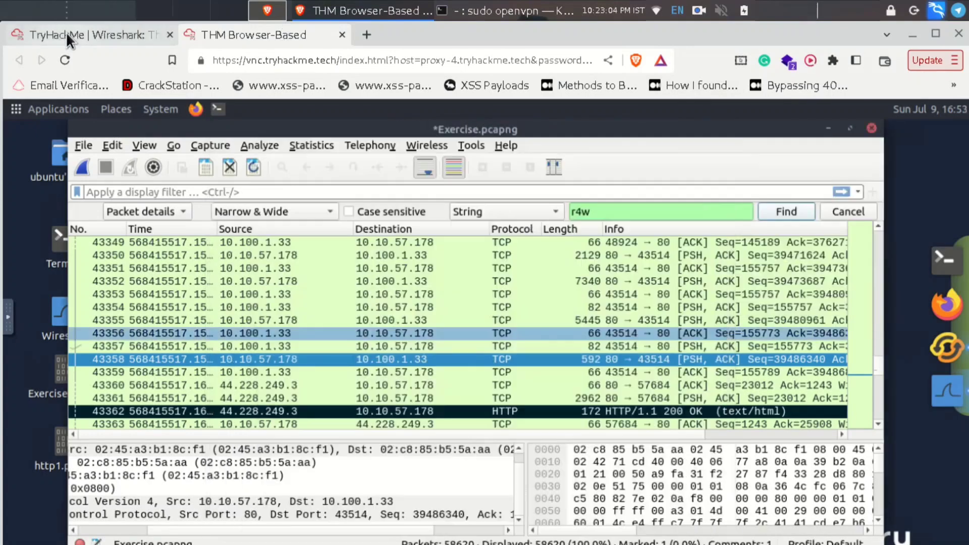
- Read TryHackMe's Export Objects (Files) section, switching between it and the Wireshark desktop
click(66, 34)
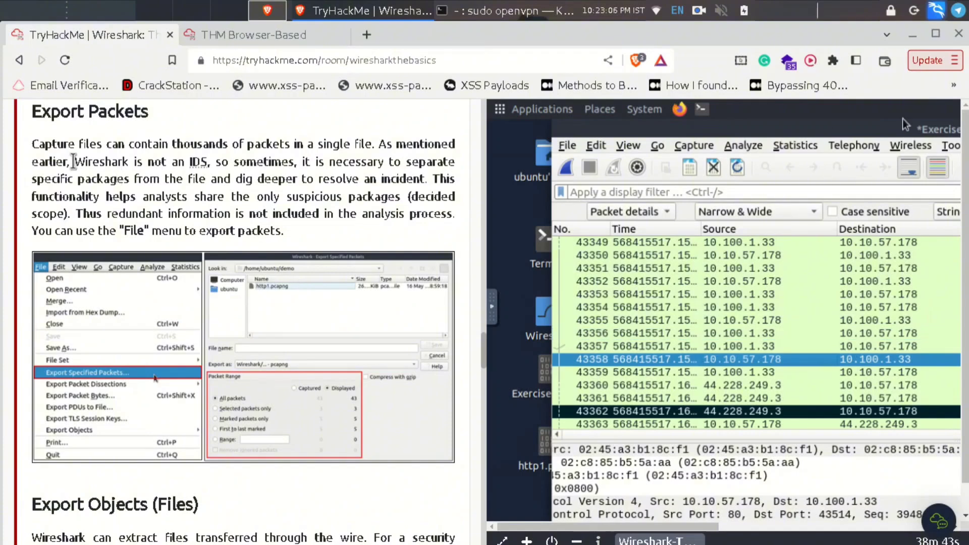
scroll(172, 248, down, 3)
scroll(225, 295, down, 3)
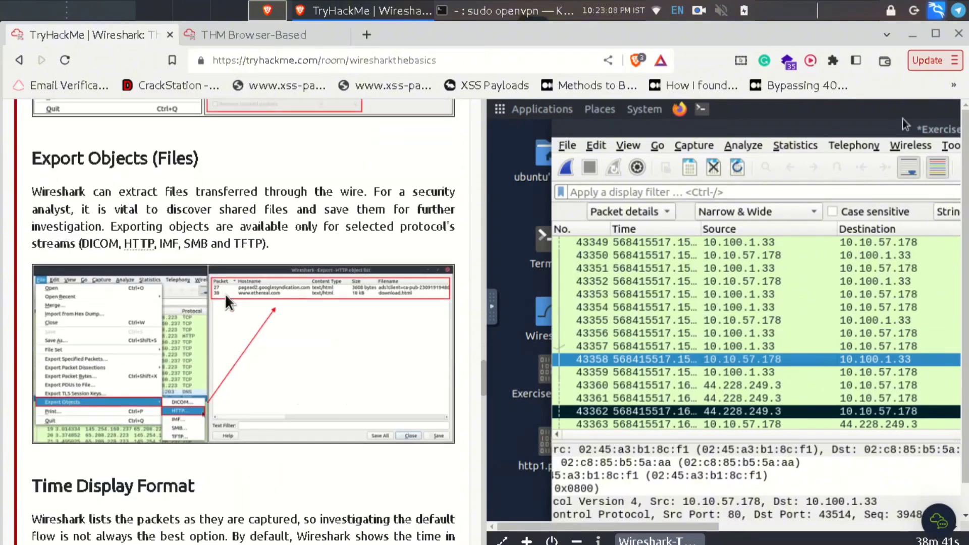
click(260, 41)
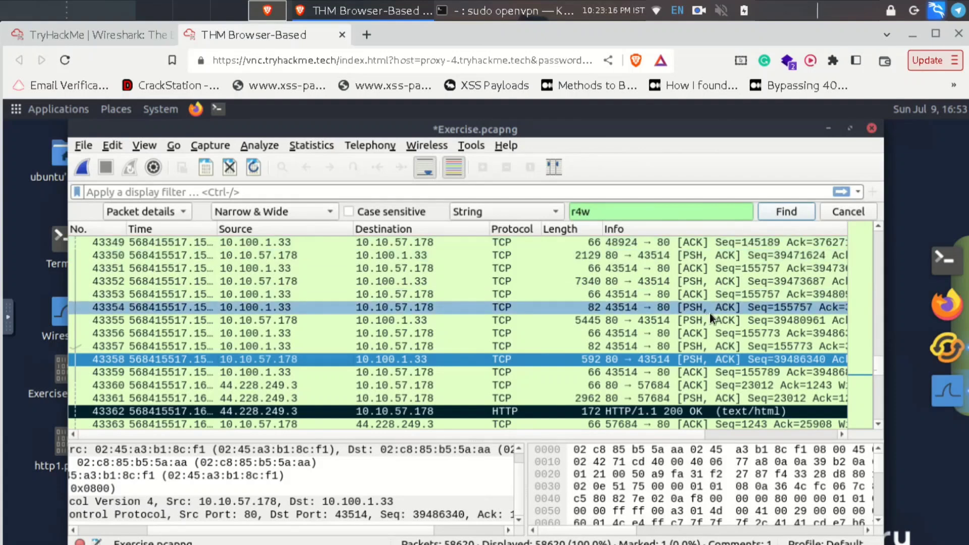
click(81, 32)
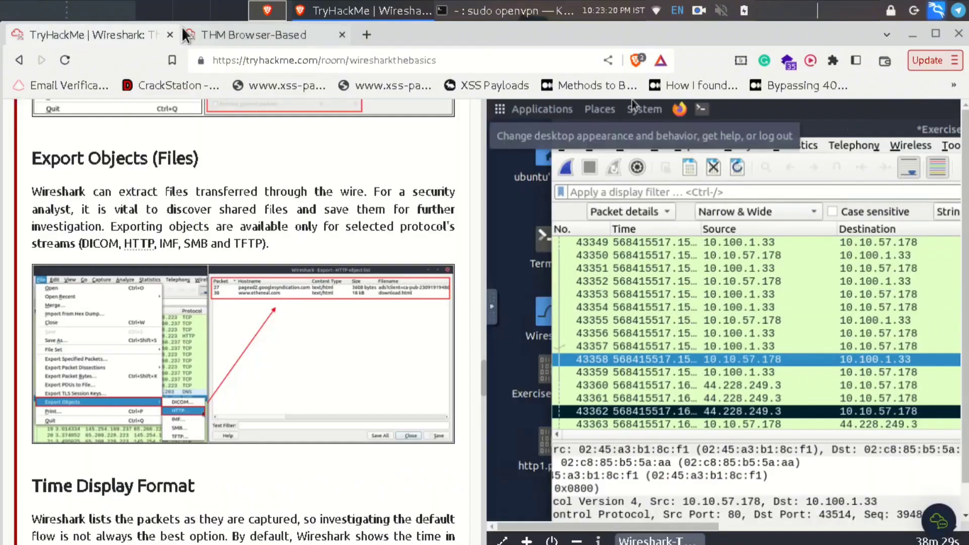
click(244, 37)
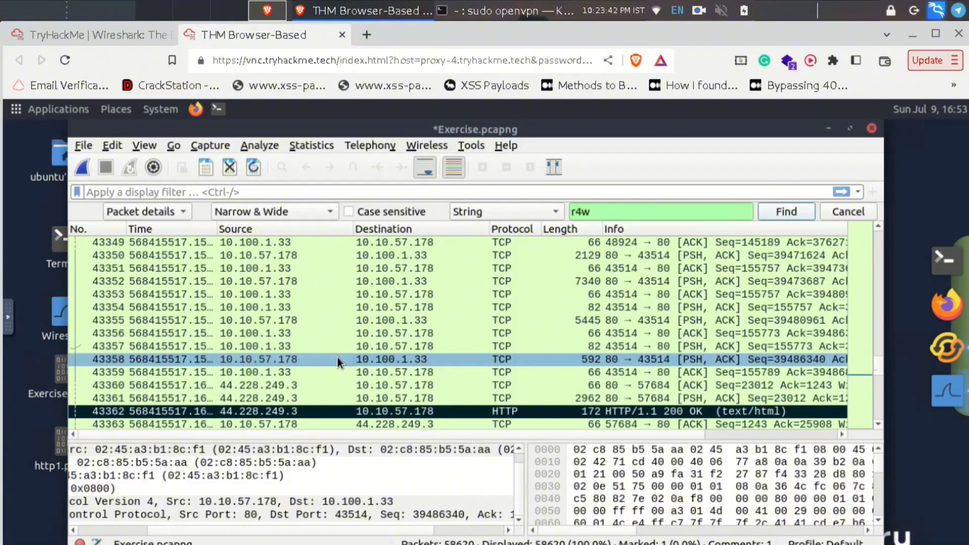
click(96, 34)
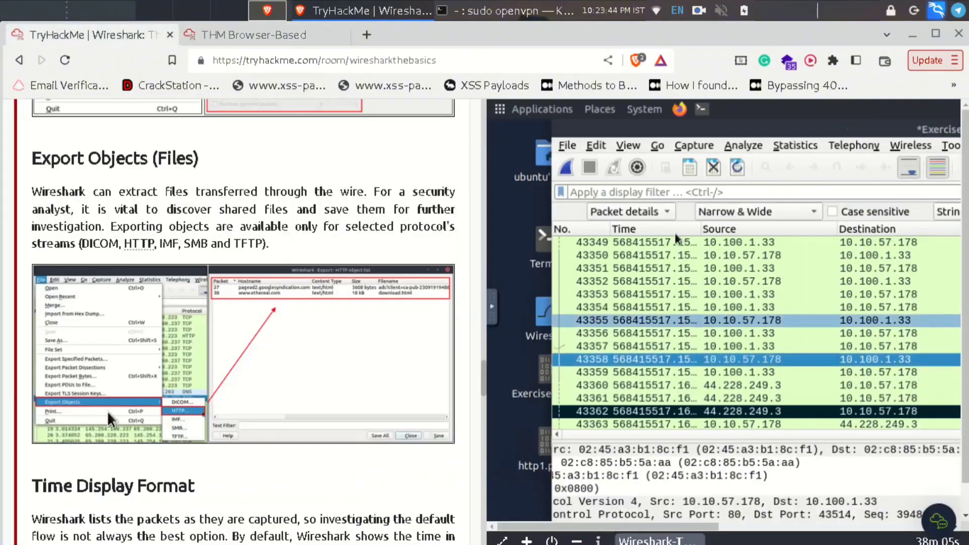
click(250, 36)
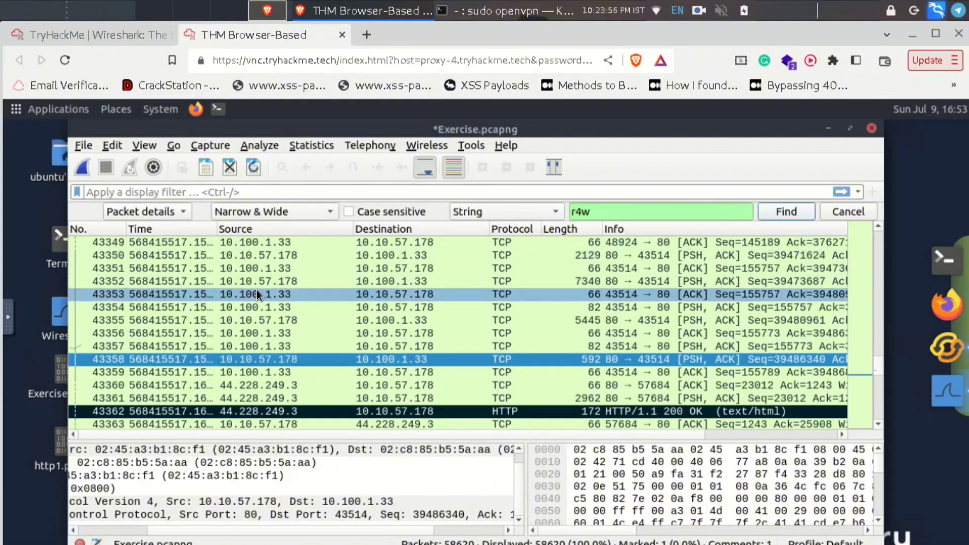
- Open File > Export Objects > HTTP and filter by 'txt' to show note.txt from packet 4267
click(79, 146)
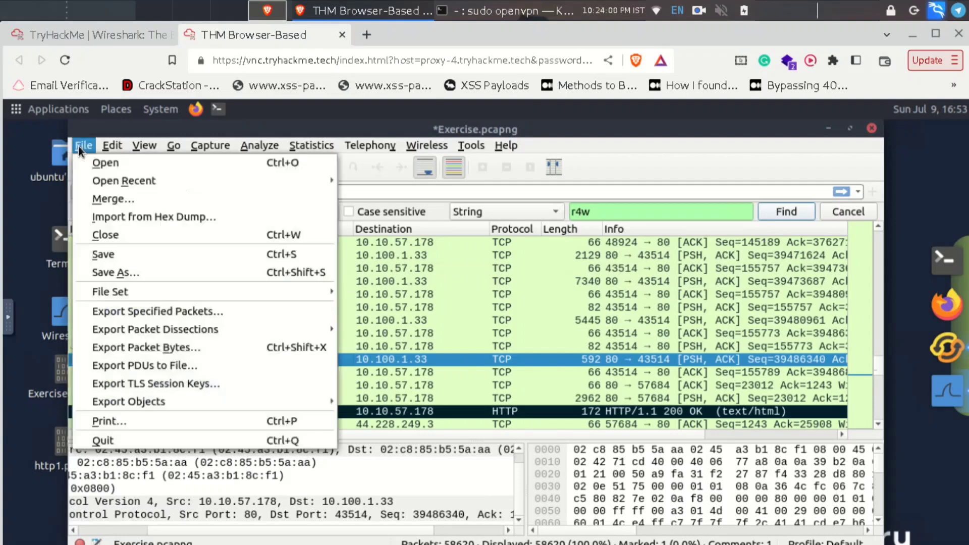
mouse_move(146, 403)
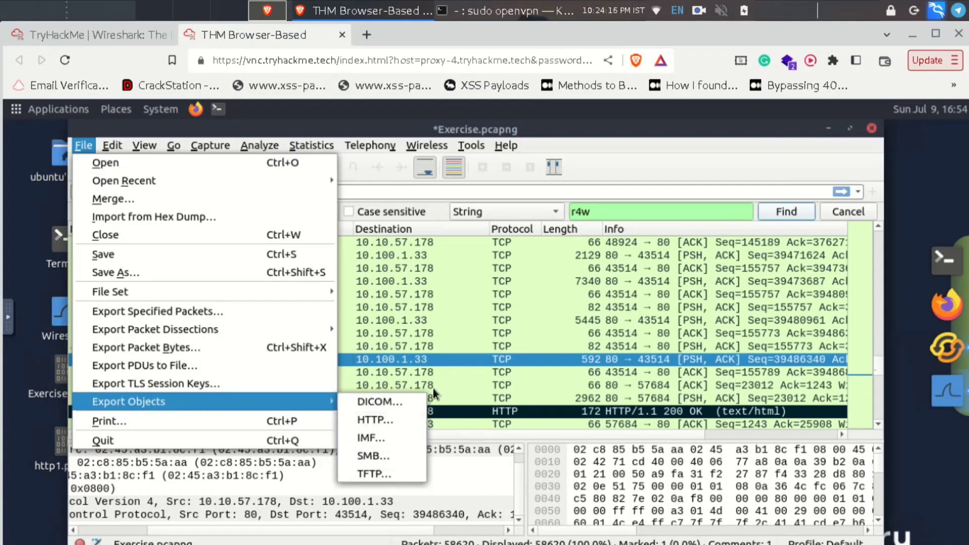
click(390, 421)
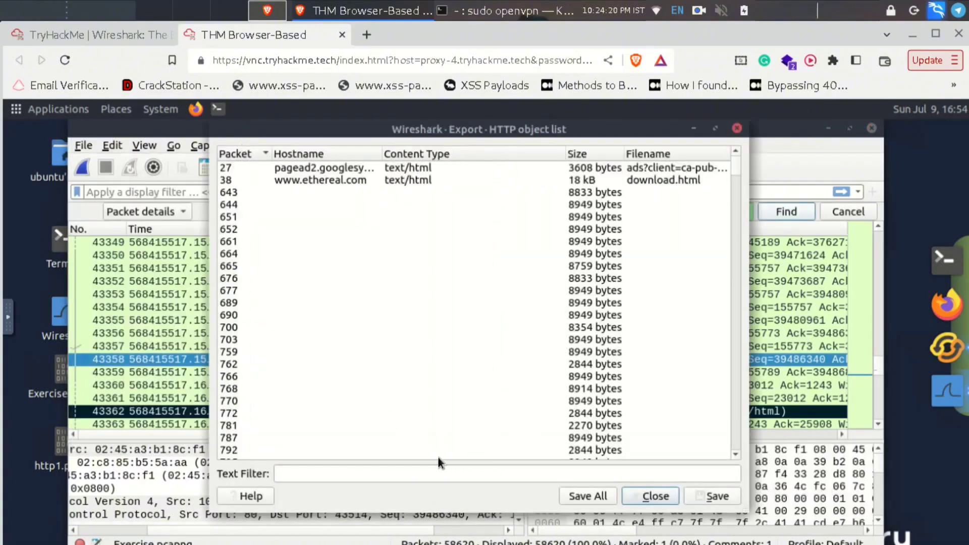
click(319, 470)
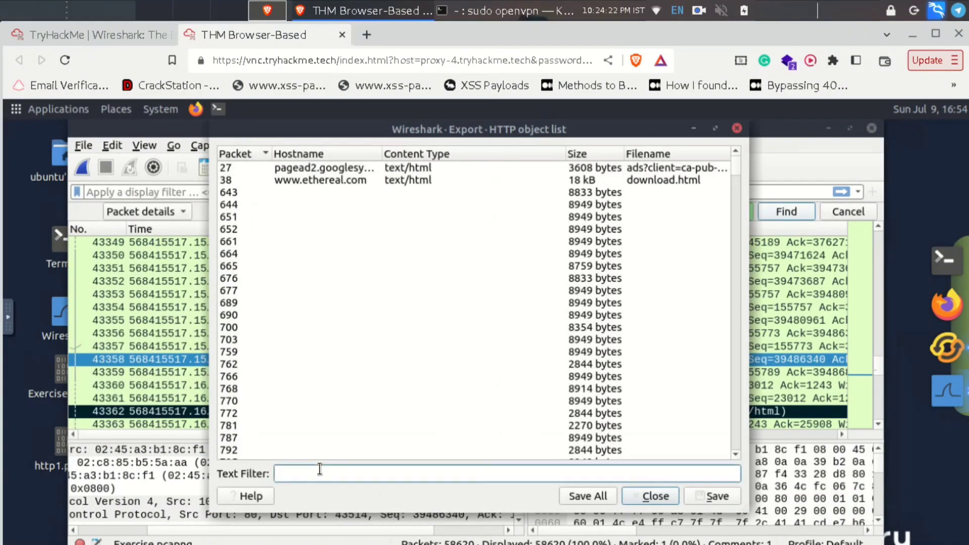
text(txt)
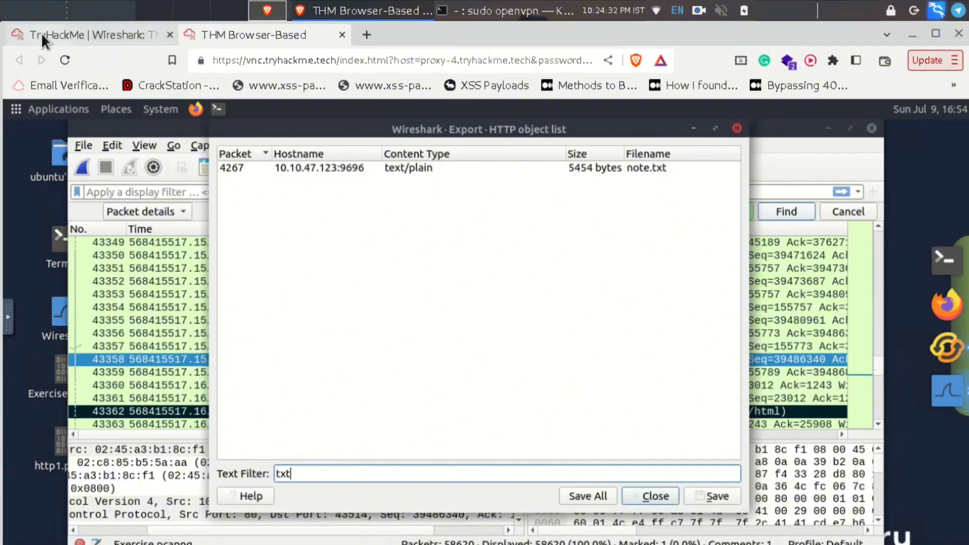
- Close the HTTP object list, read the Time Display Format instructions, and return to Wireshark
key(Escape)
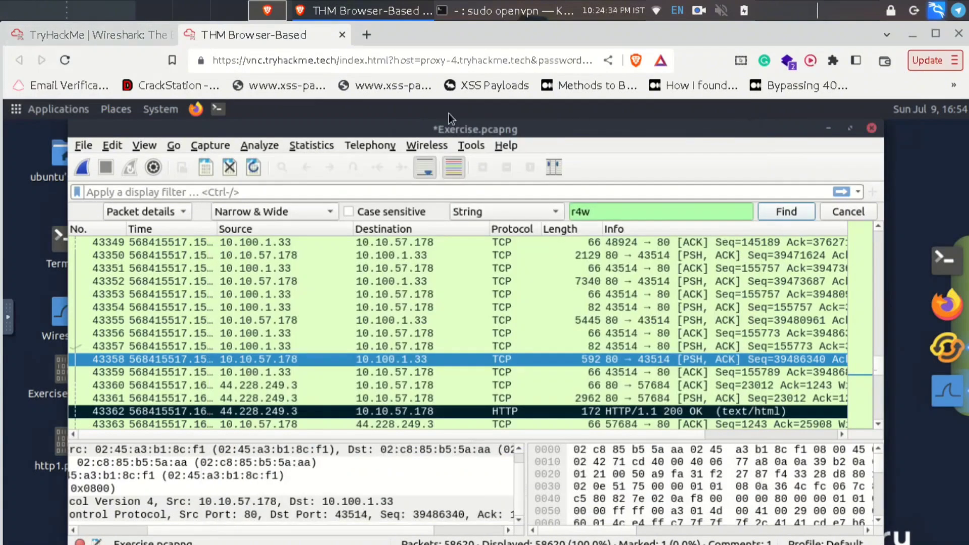
click(111, 47)
scroll(244, 322, down, 6)
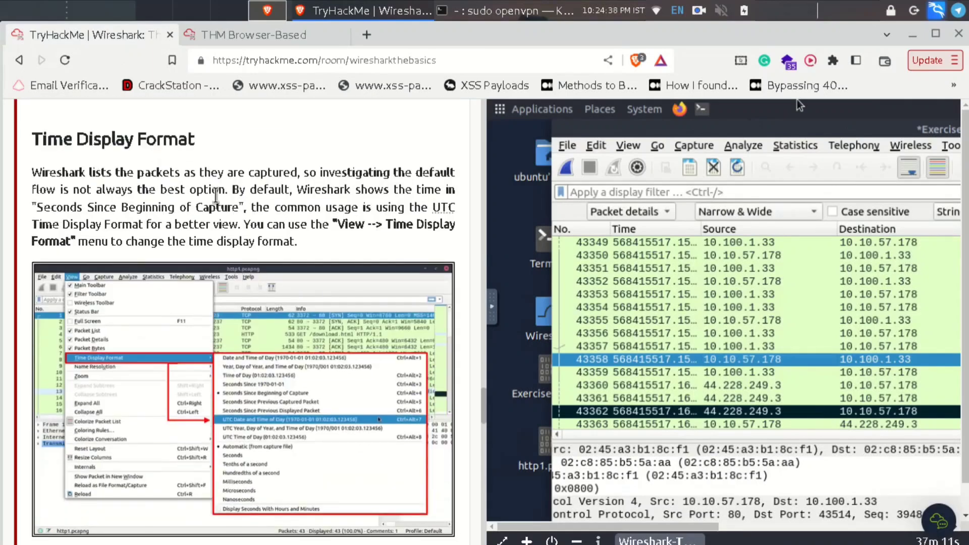
click(240, 32)
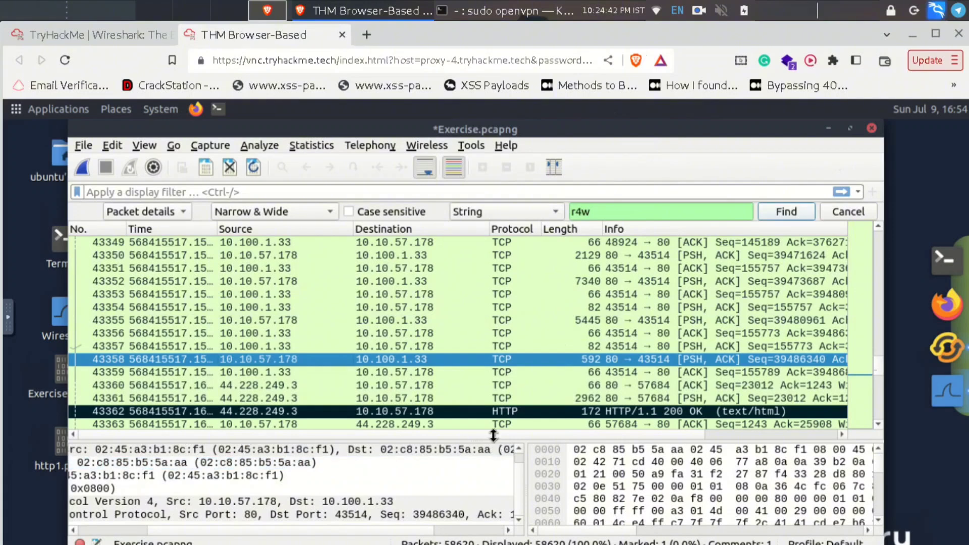
click(429, 423)
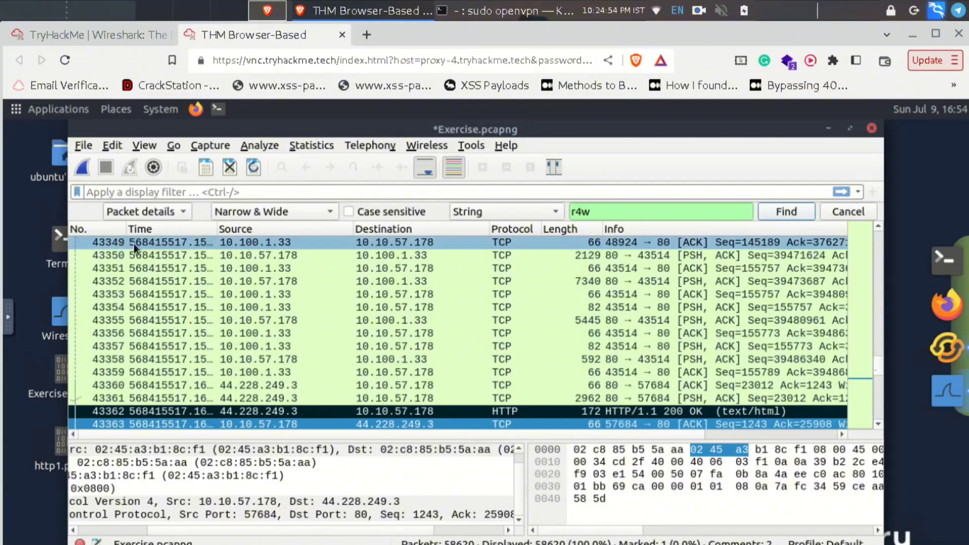
click(111, 32)
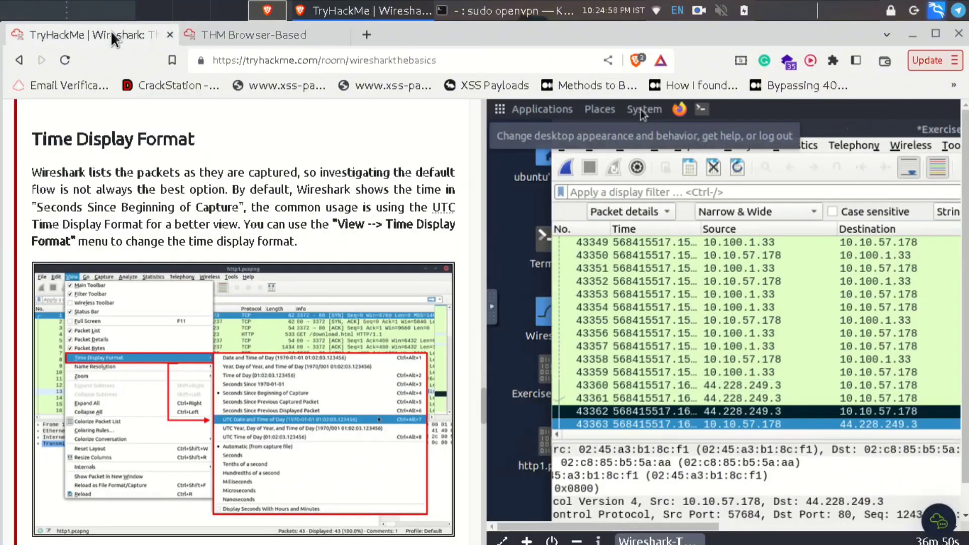
click(224, 35)
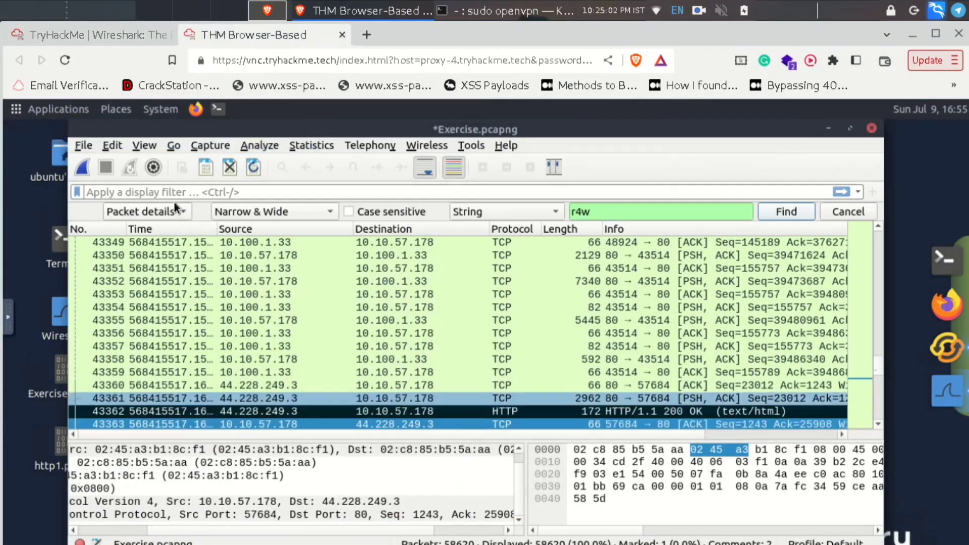
- Set View > Time Display Format to Time of Day, then select packets 43355 and 43356
click(139, 148)
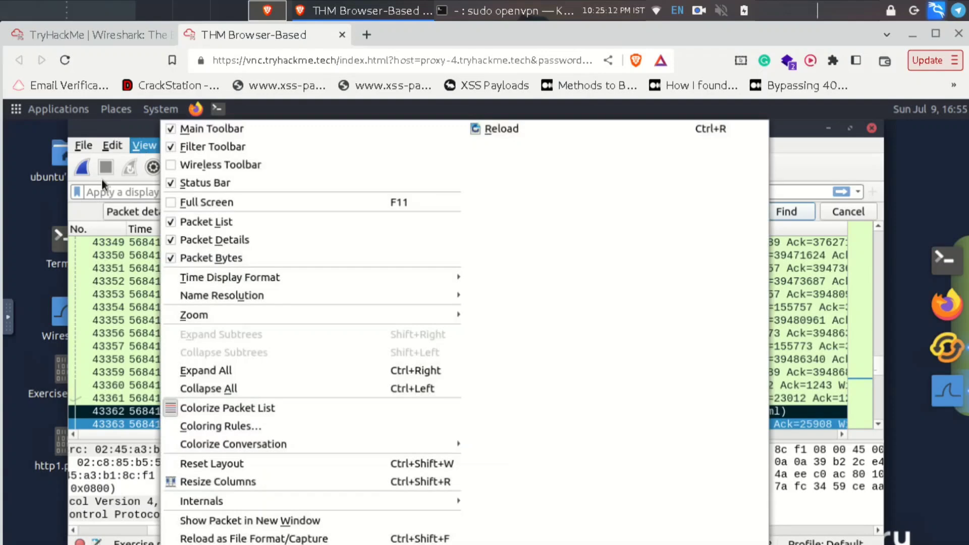
mouse_move(289, 274)
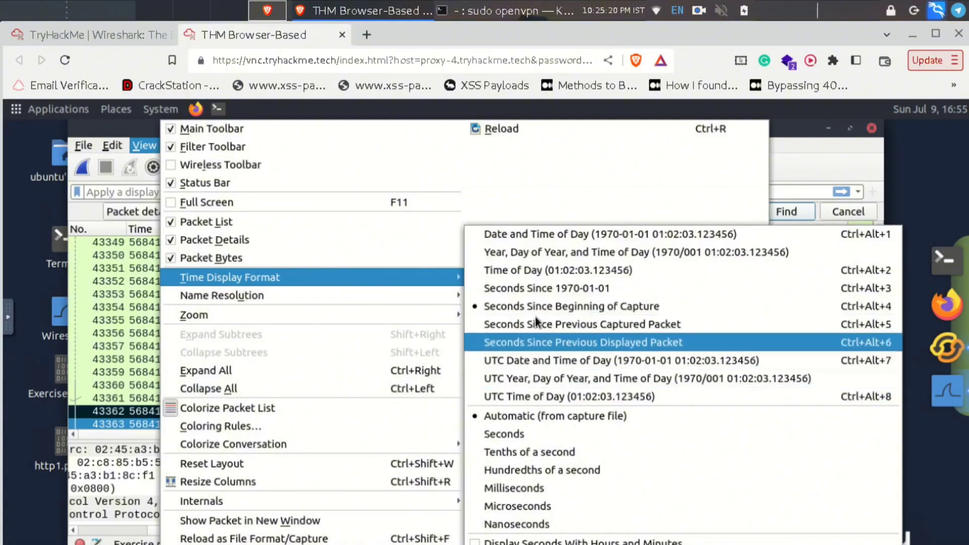
click(534, 276)
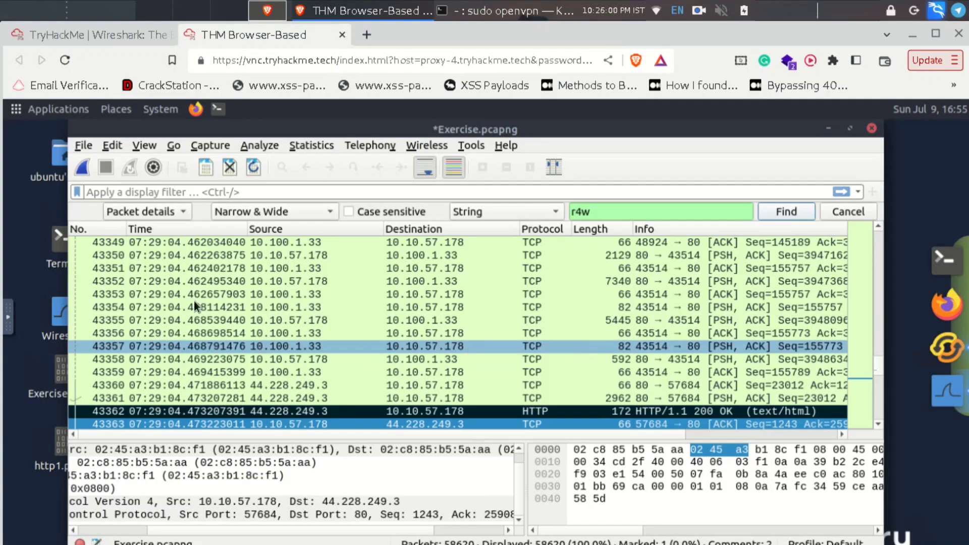
key(Up)
key(Up)
click(185, 329)
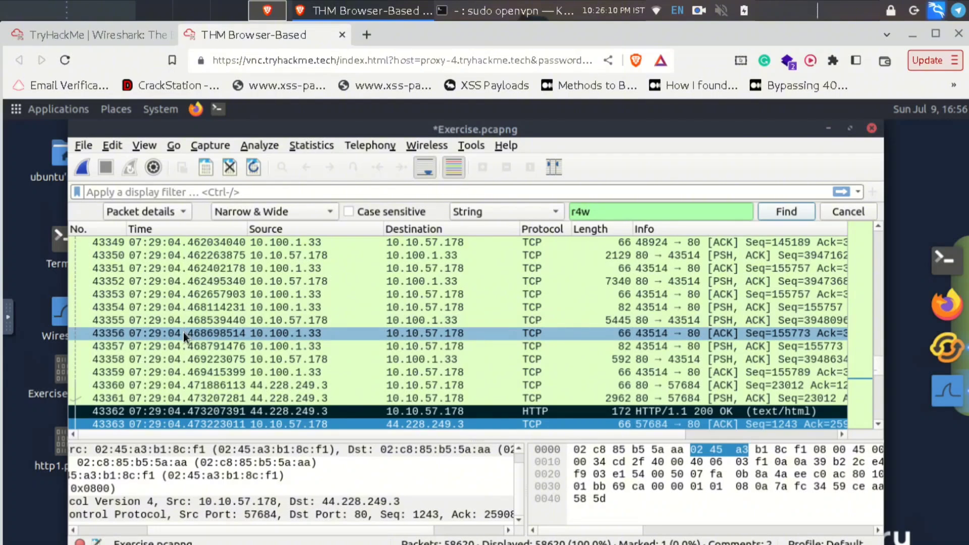
- Switch the Time column to the Date and Time of Day display format
click(137, 147)
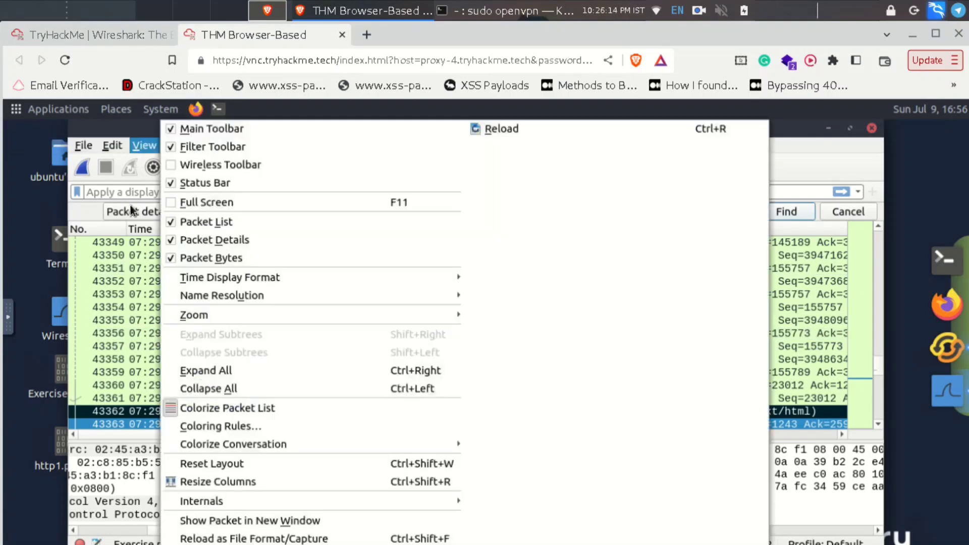
mouse_move(401, 273)
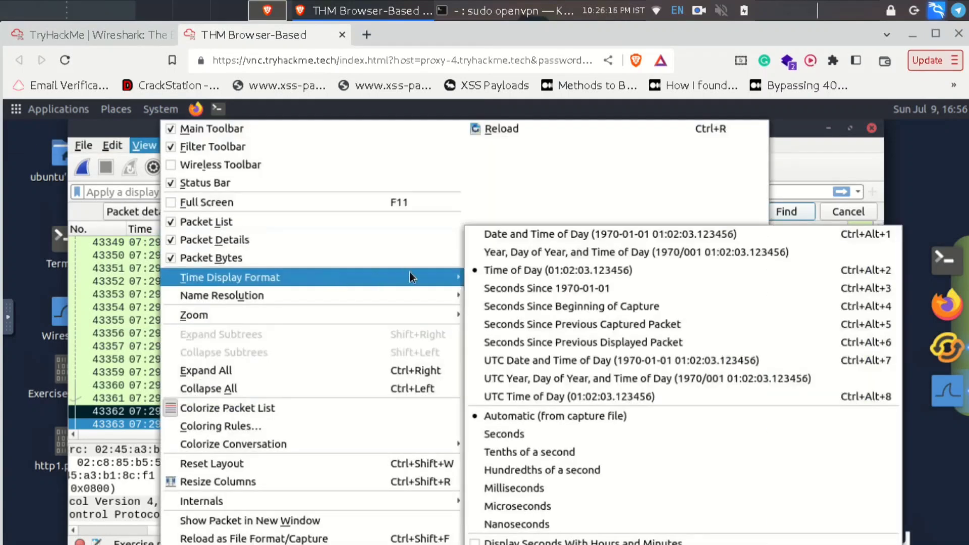
click(514, 235)
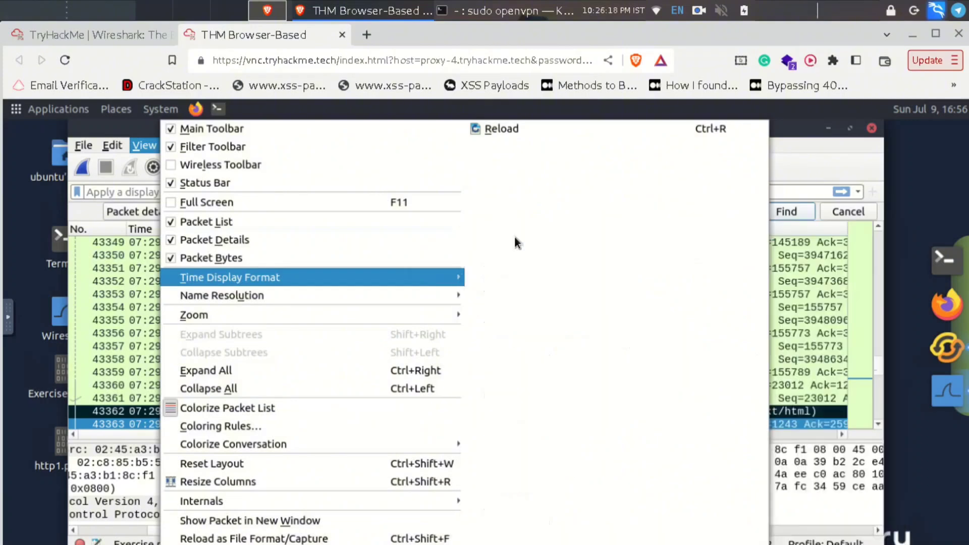
- Select packet 43349, then move over to the TryHackMe room page
click(164, 245)
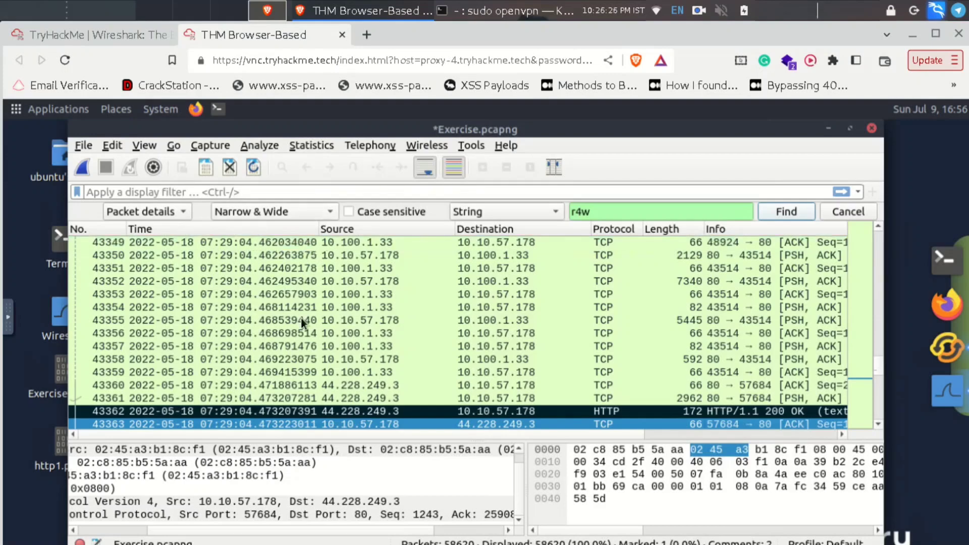
scroll(250, 295, down, 1)
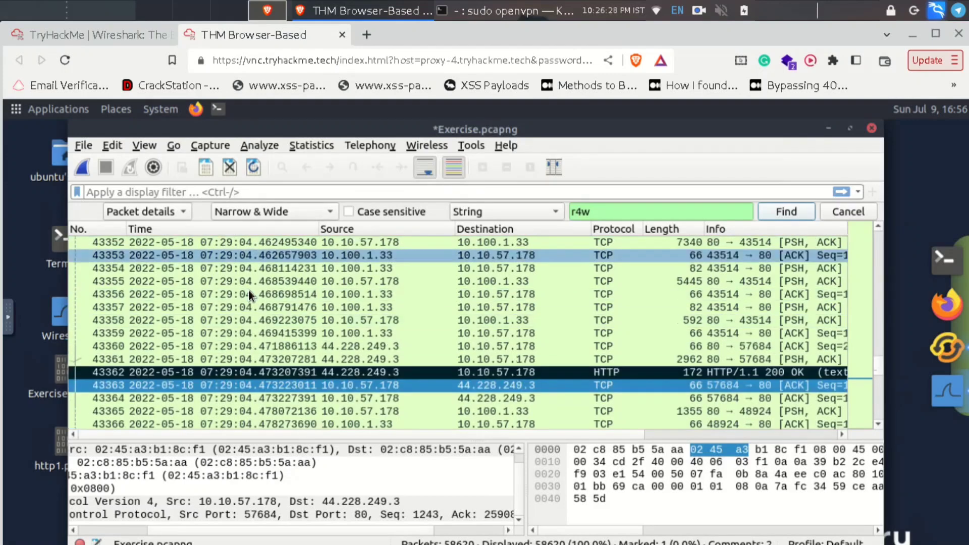
click(121, 34)
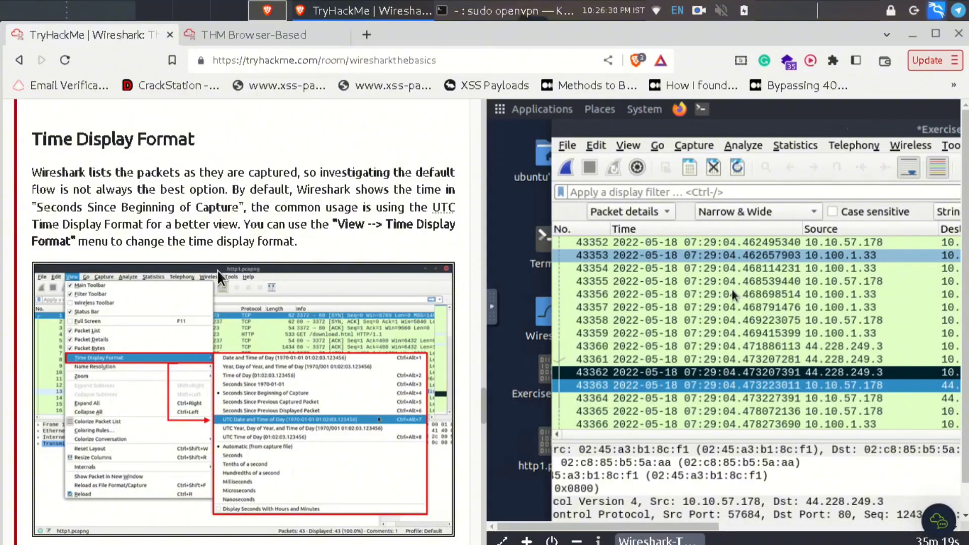
- Scroll the TryHackMe room to its Expert Info section
scroll(217, 269, down, 2)
scroll(210, 243, down, 8)
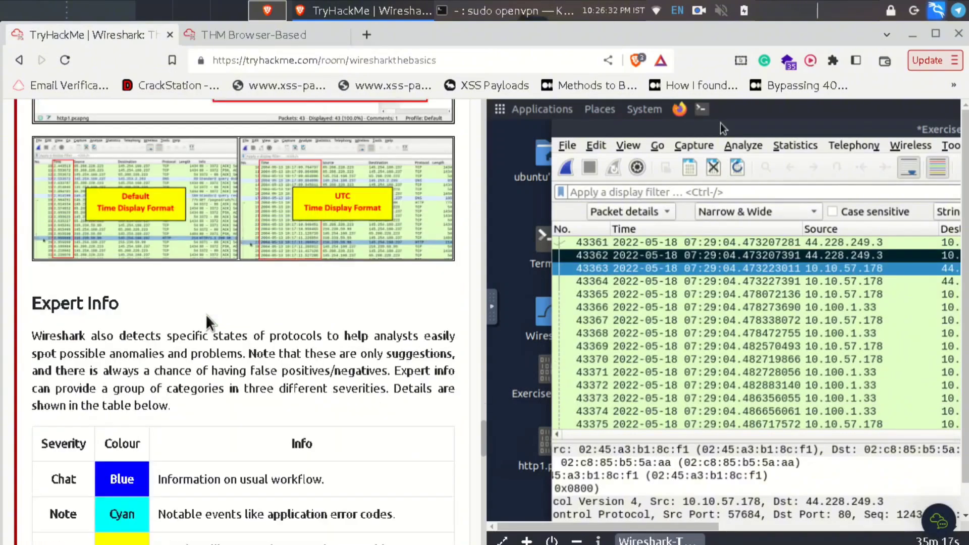
scroll(303, 301, down, 5)
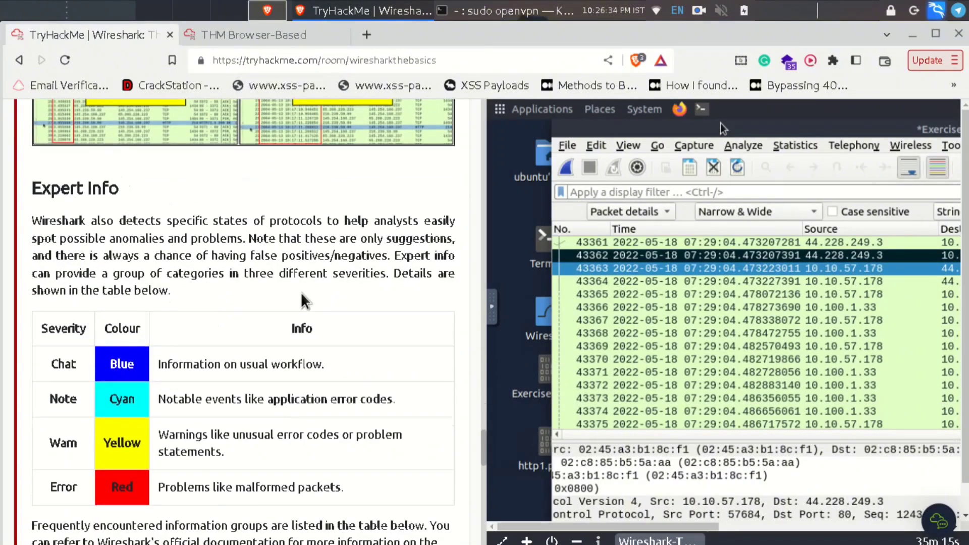
scroll(303, 301, down, 5)
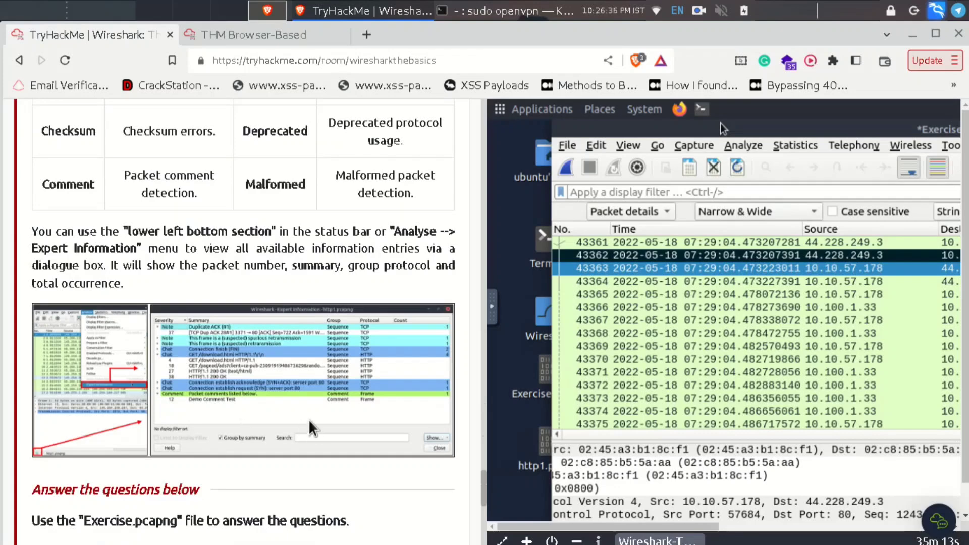
scroll(310, 423, up, 8)
- Back in Wireshark, select a hex-dump byte, narrow the window, and select packet 43365
click(280, 33)
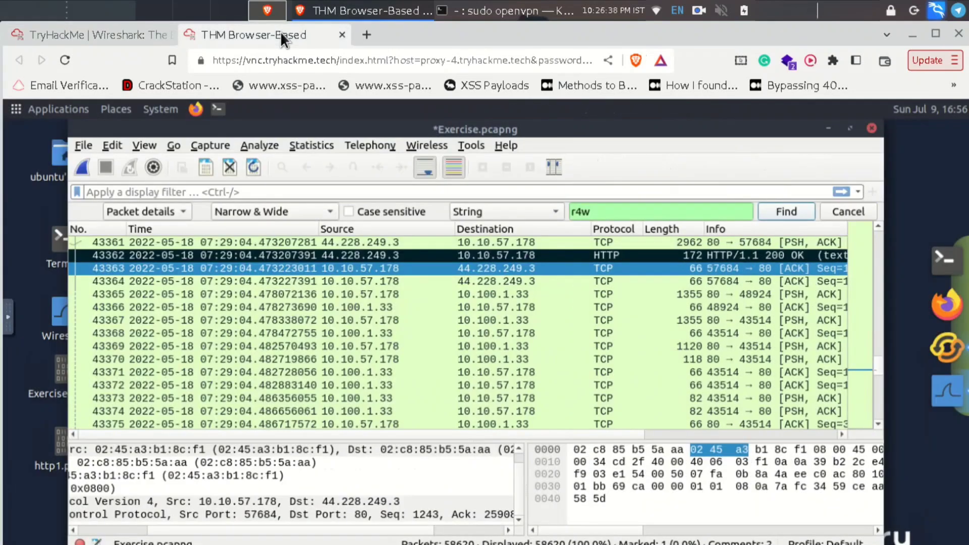
click(877, 473)
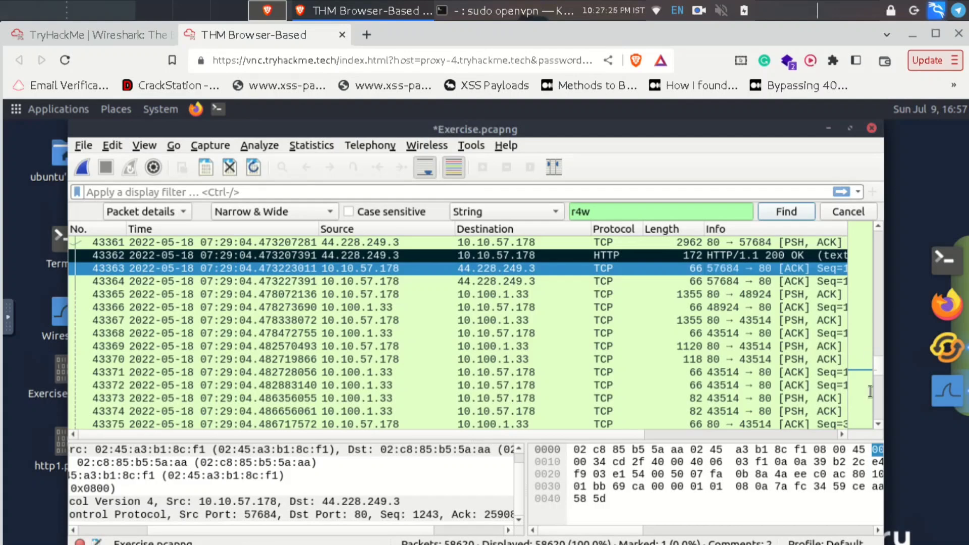
drag(882, 536, 949, 189)
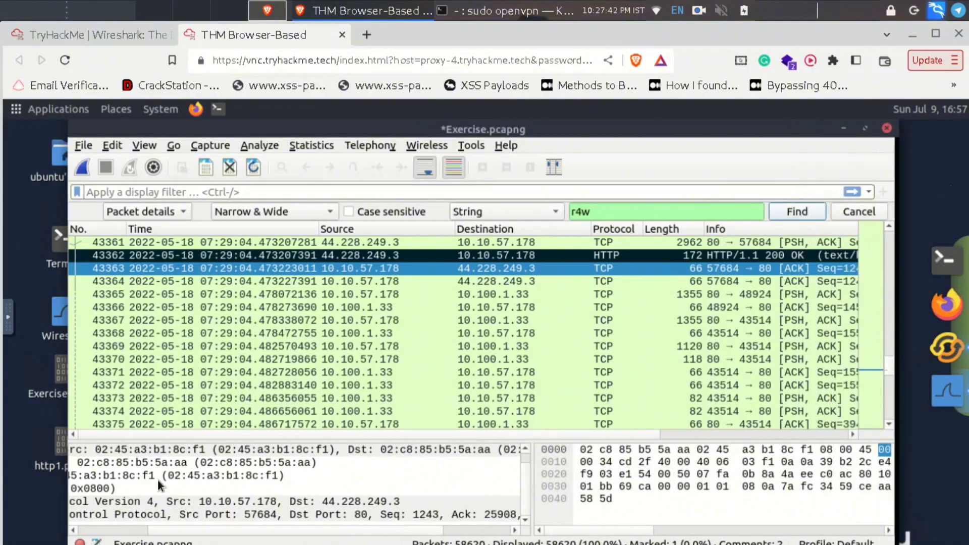
click(77, 35)
click(227, 31)
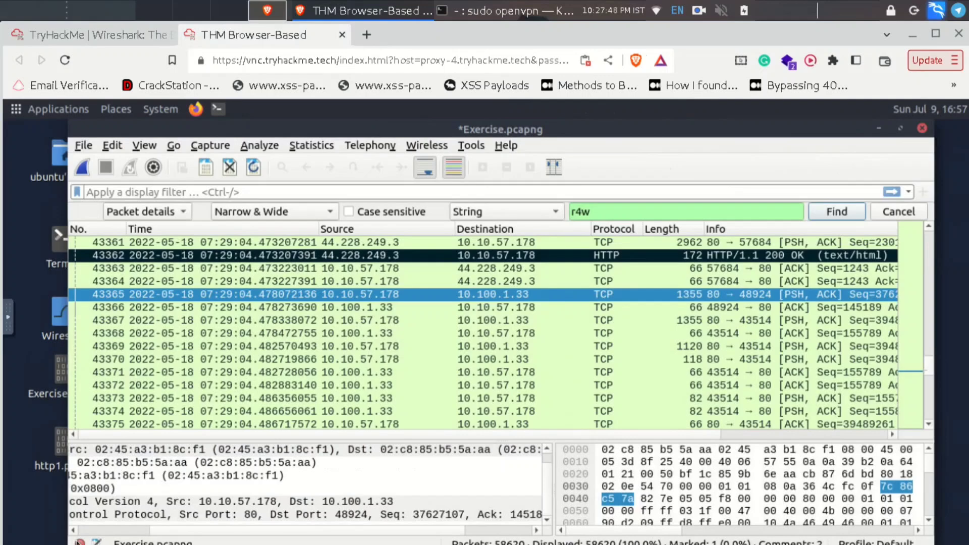
- Open Analyze > Expert Information and compare it with the TryHackMe room's Expert Info notes
click(79, 541)
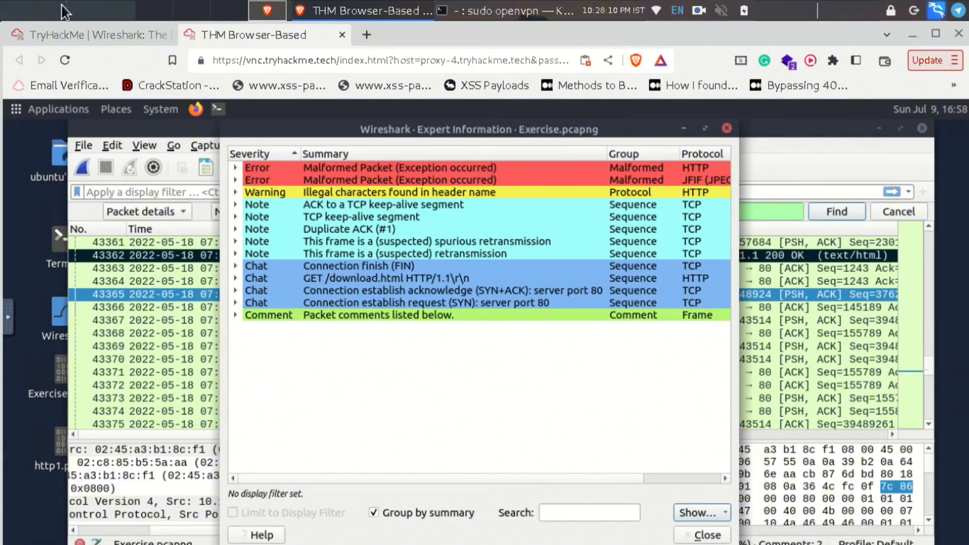
click(84, 32)
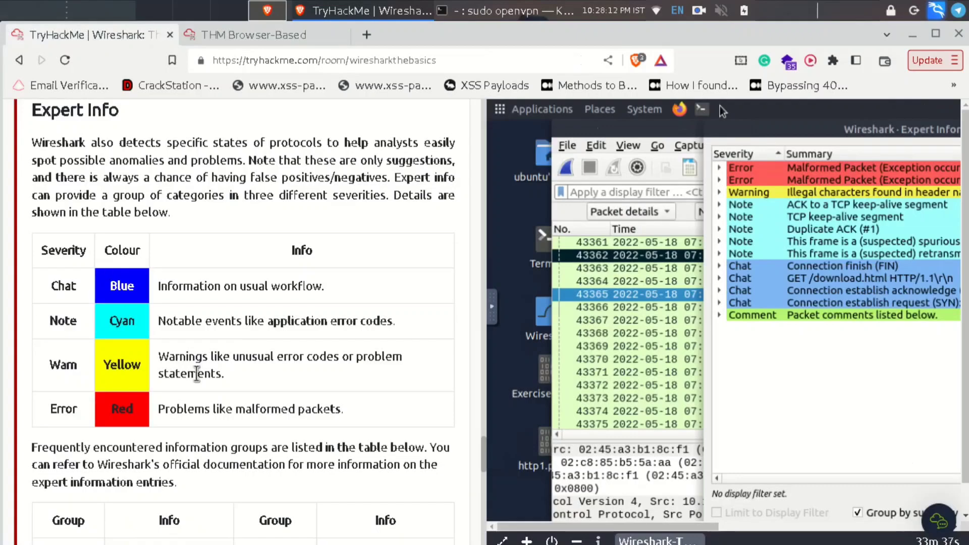
scroll(193, 367, down, 4)
scroll(160, 260, up, 2)
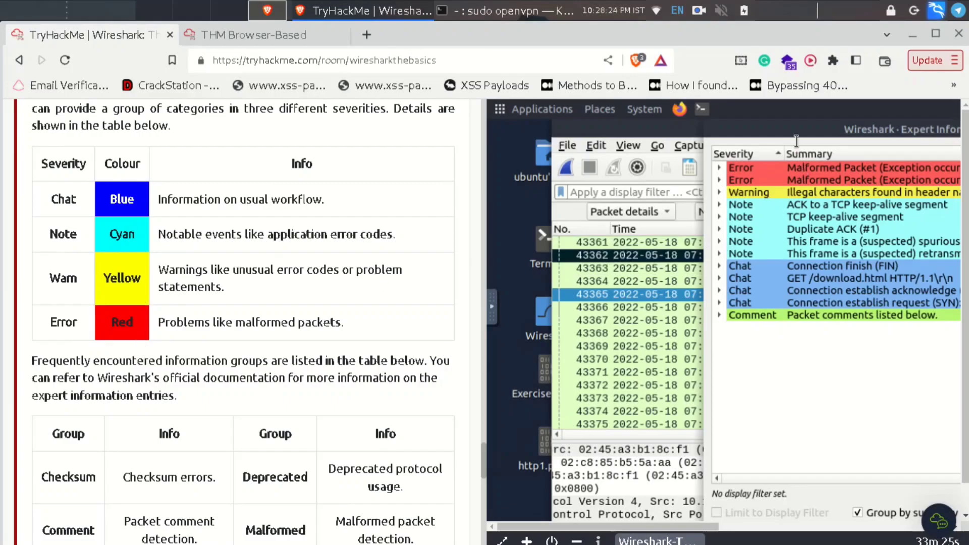
- Switch desktop workspaces and bring the remote Wireshark session back into view
click(226, 18)
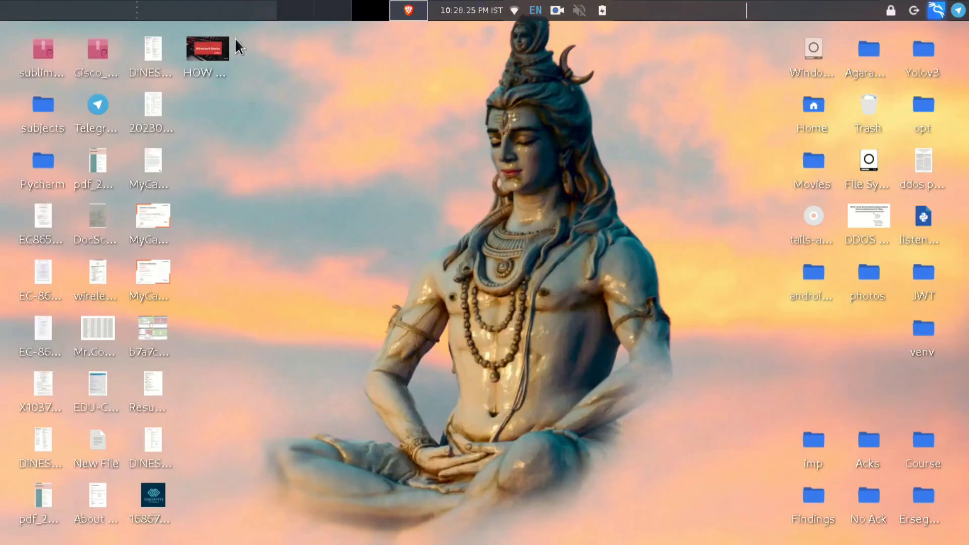
click(373, 15)
click(204, 35)
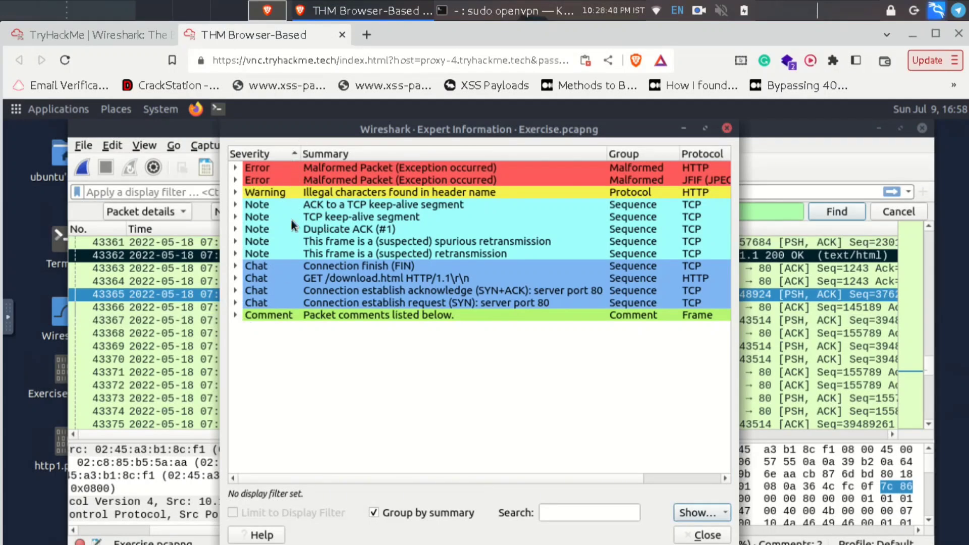
- Scroll the TryHackMe room to the Task 4 questions on the packet 12 comment and expert-info warnings
click(129, 34)
scroll(252, 402, down, 5)
scroll(256, 403, up, 12)
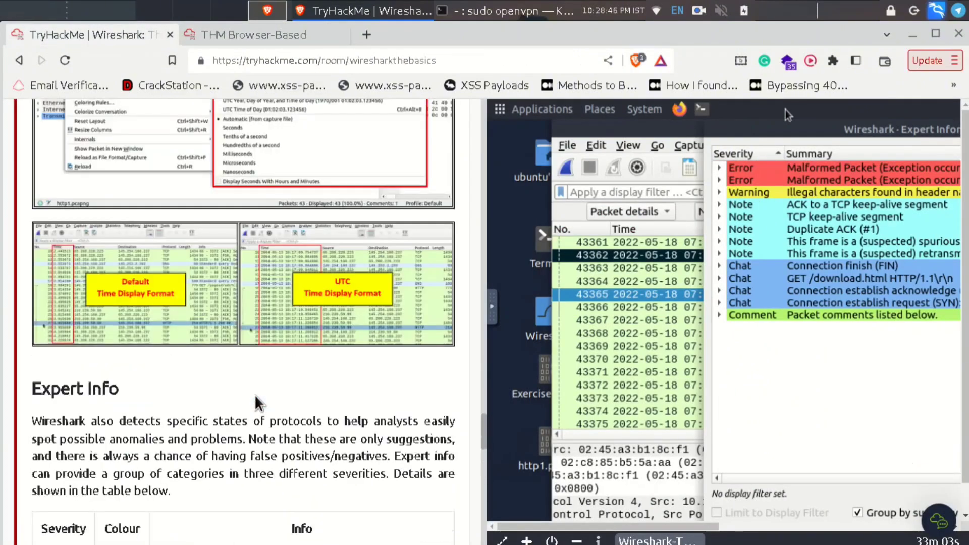
scroll(256, 396, down, 5)
scroll(256, 398, up, 15)
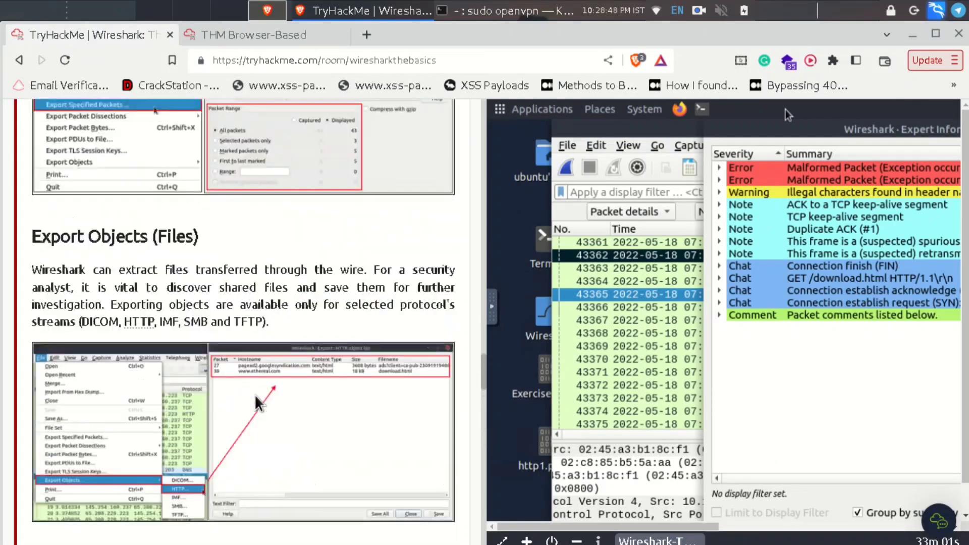
scroll(256, 402, up, 10)
scroll(257, 402, down, 2)
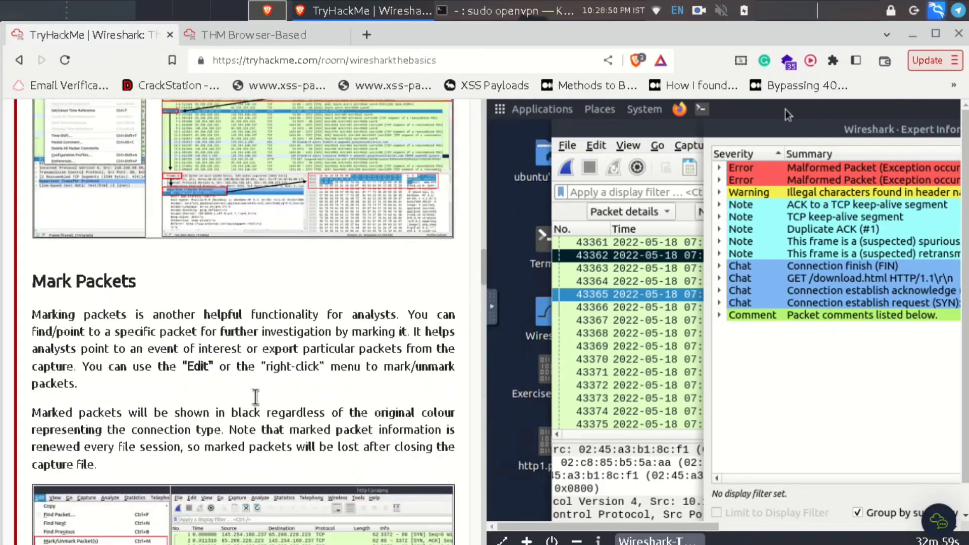
scroll(258, 403, up, 3)
scroll(257, 402, up, 6)
scroll(258, 403, down, 10)
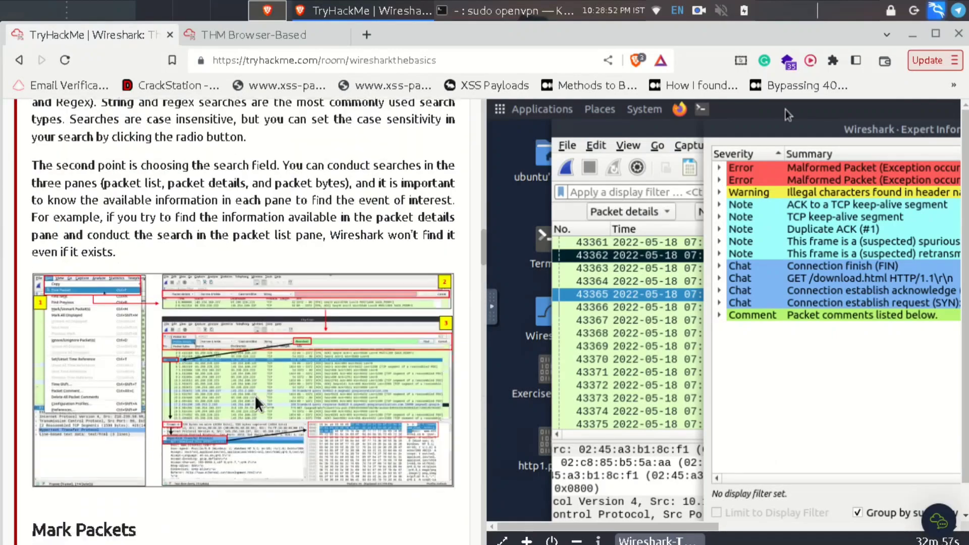
scroll(256, 403, down, 9)
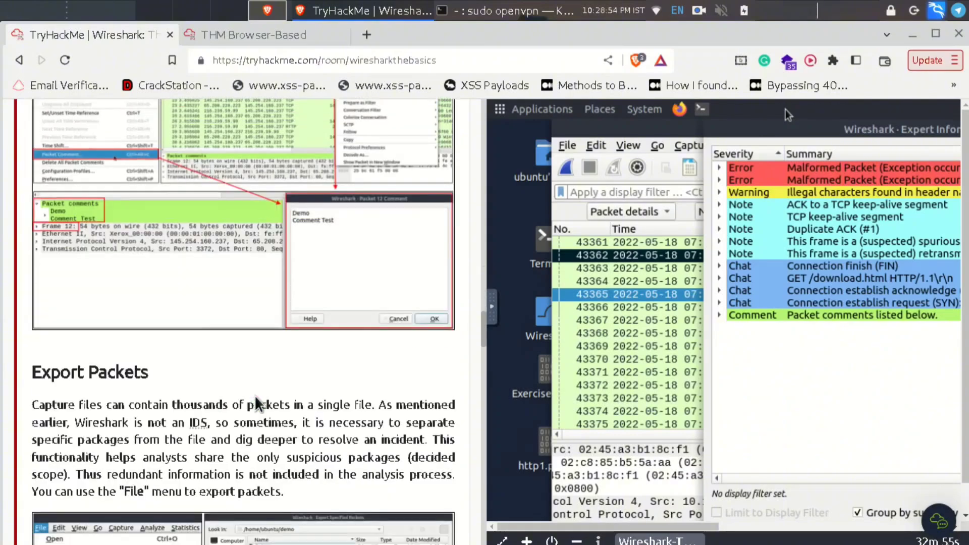
scroll(256, 402, down, 10)
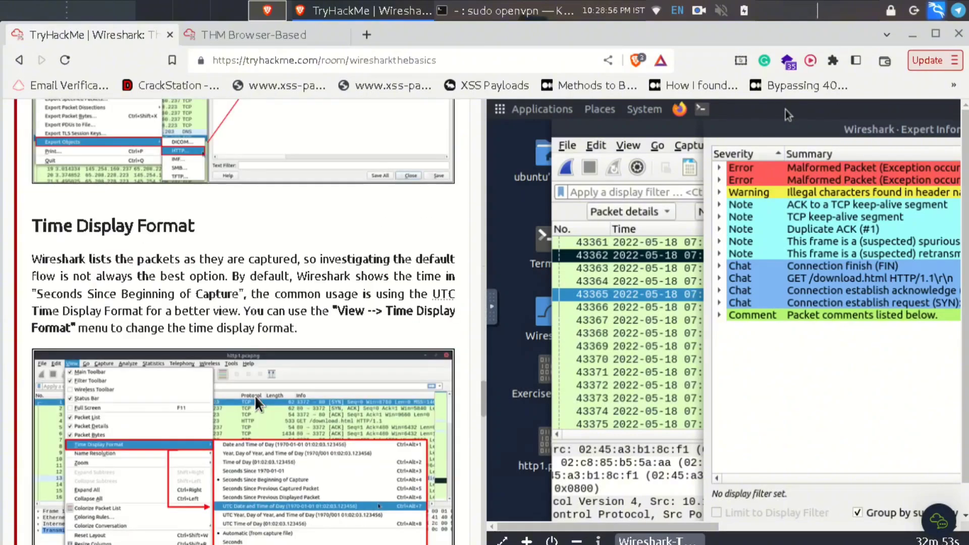
scroll(257, 402, down, 15)
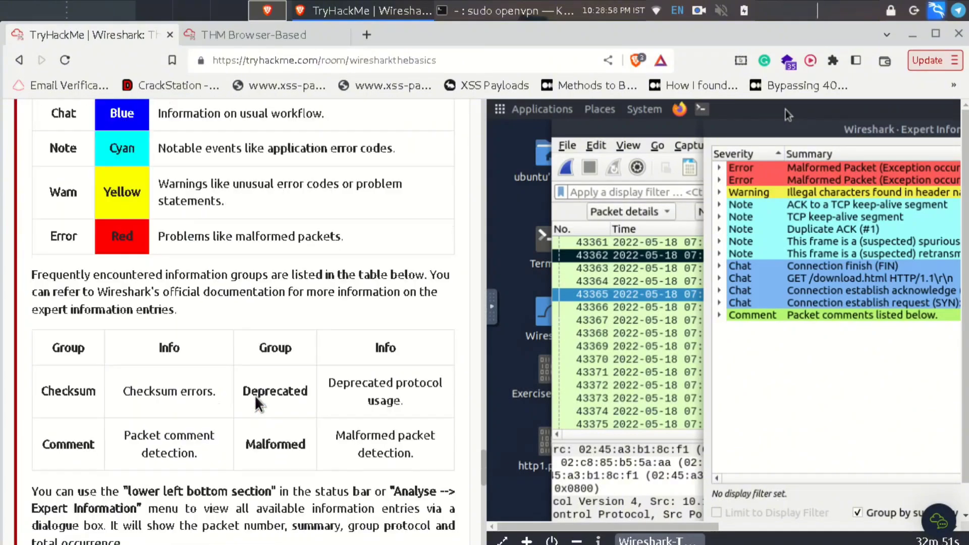
scroll(256, 397, down, 10)
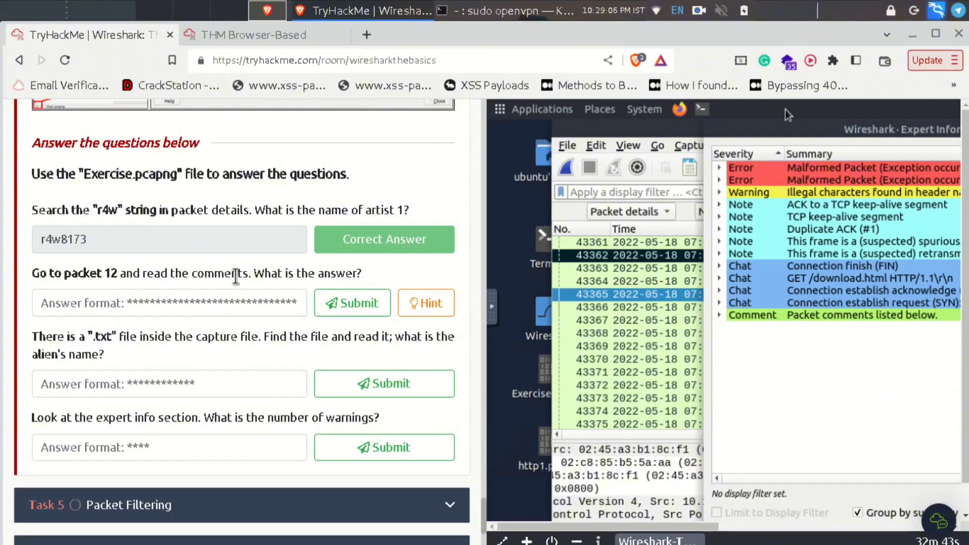
- Select the 'Go to packet 12' question text, then return to the remote Wireshark session
triple_click(356, 276)
click(181, 277)
click(272, 34)
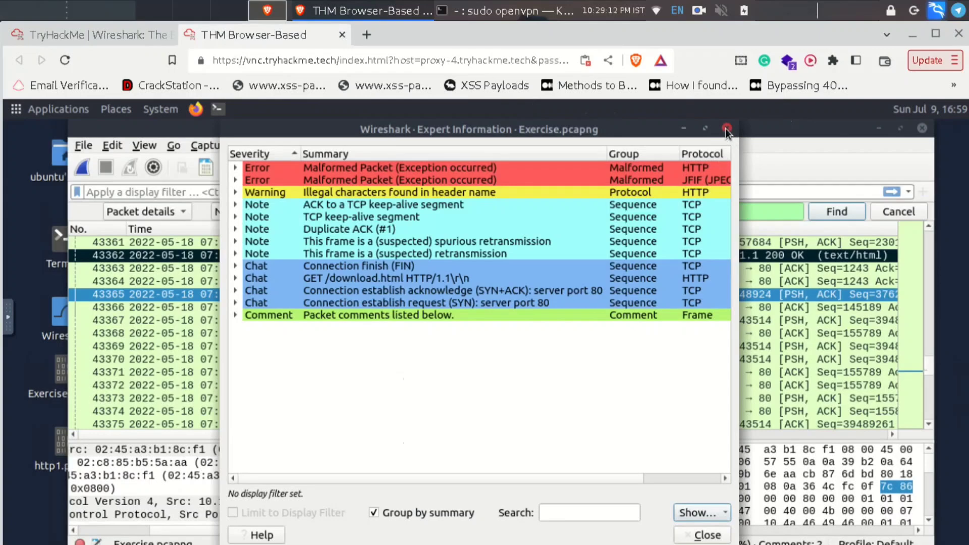
- Close Expert Information and go to packet 12, whose details read 'This_is_Not_a_Flag'
click(726, 128)
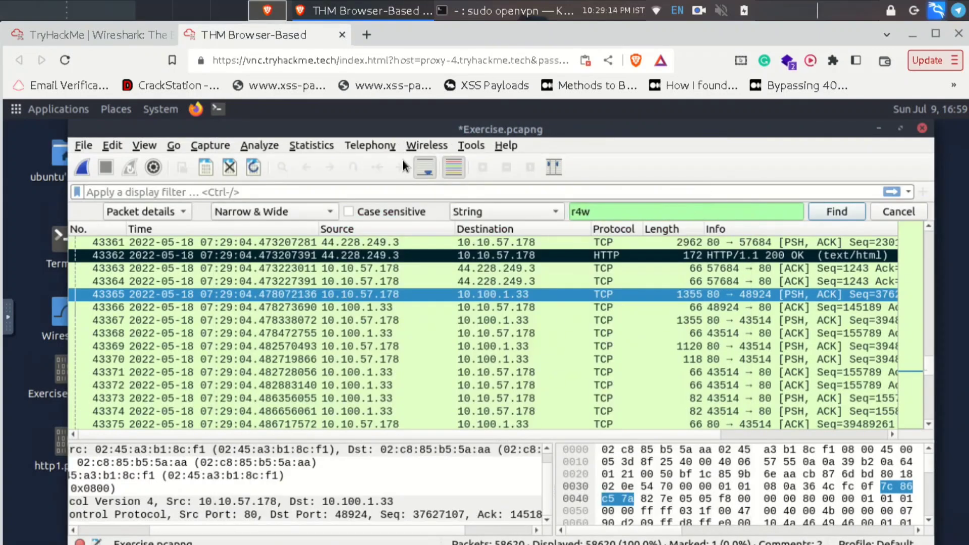
click(169, 146)
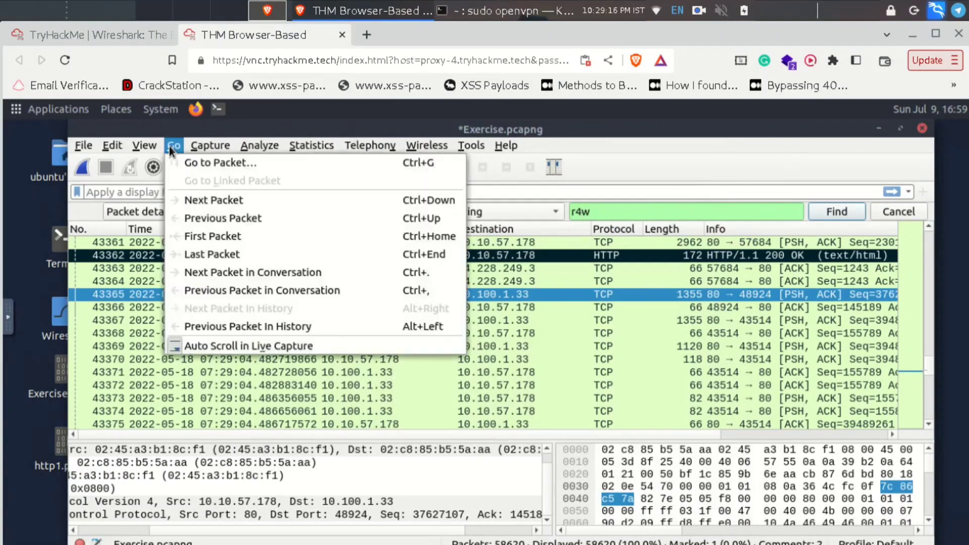
click(210, 163)
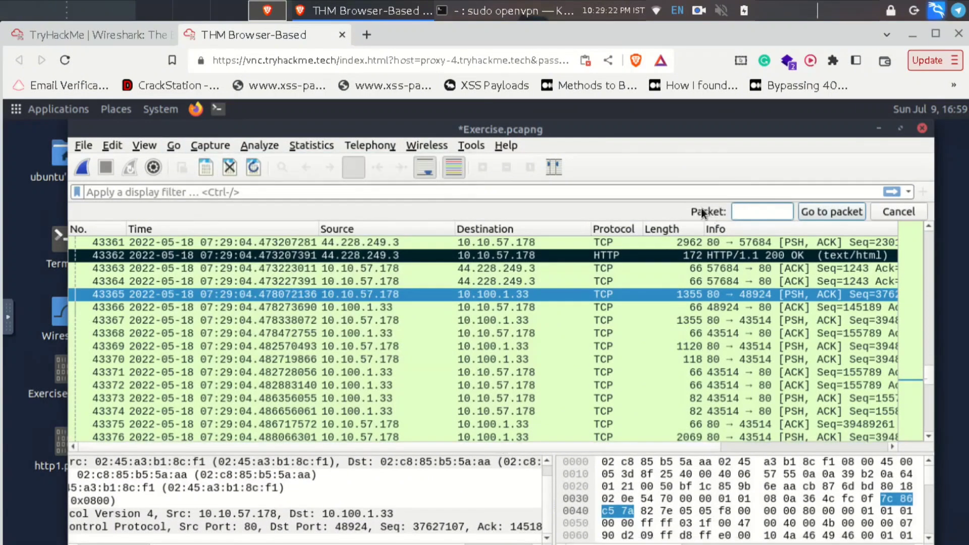
text(12)
key(Return)
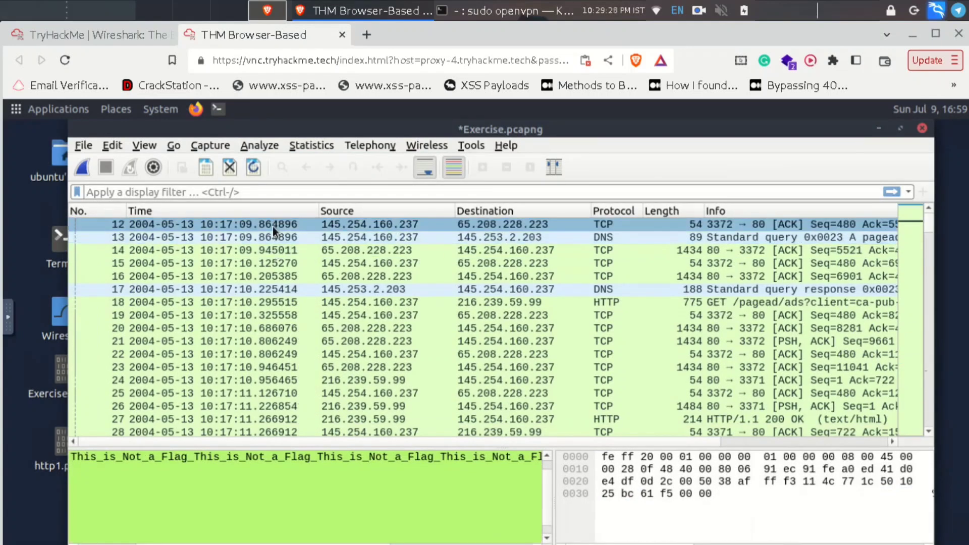
drag(272, 226, 273, 226)
double_click(272, 226)
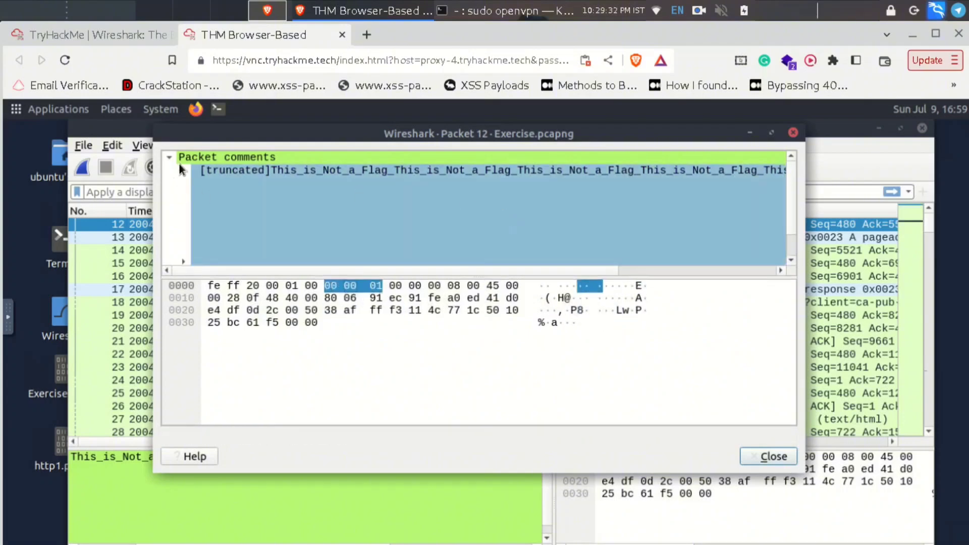
click(179, 161)
scroll(558, 191, down, 2)
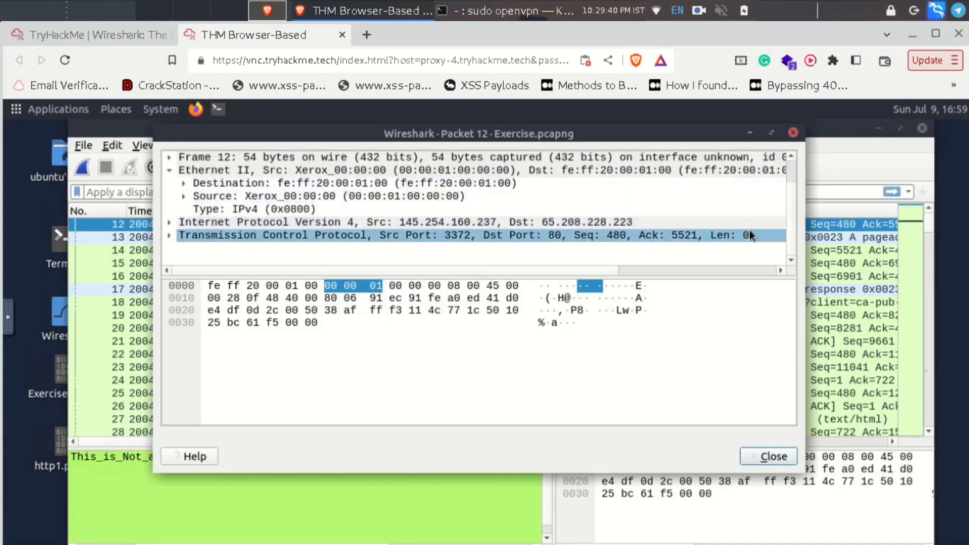
scroll(789, 173, up, 2)
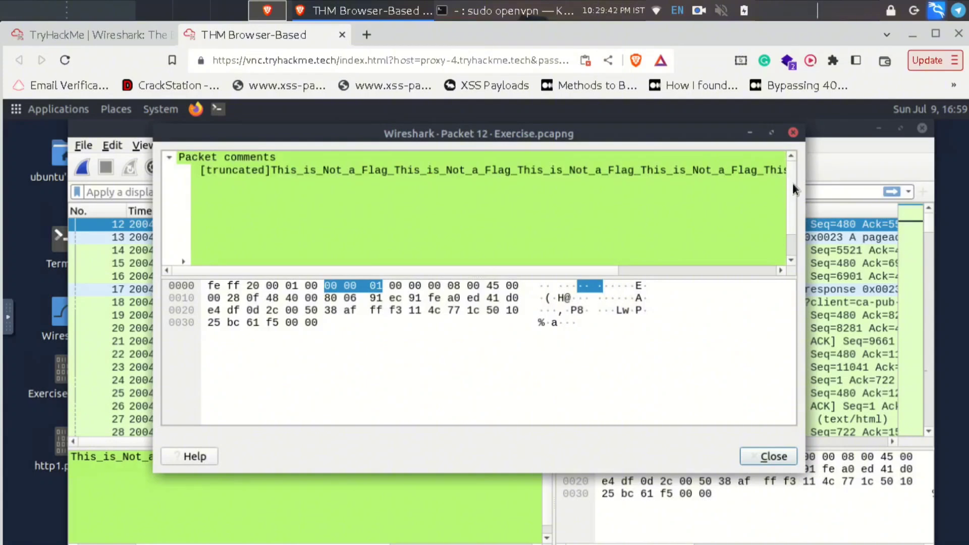
scroll(794, 186, down, 2)
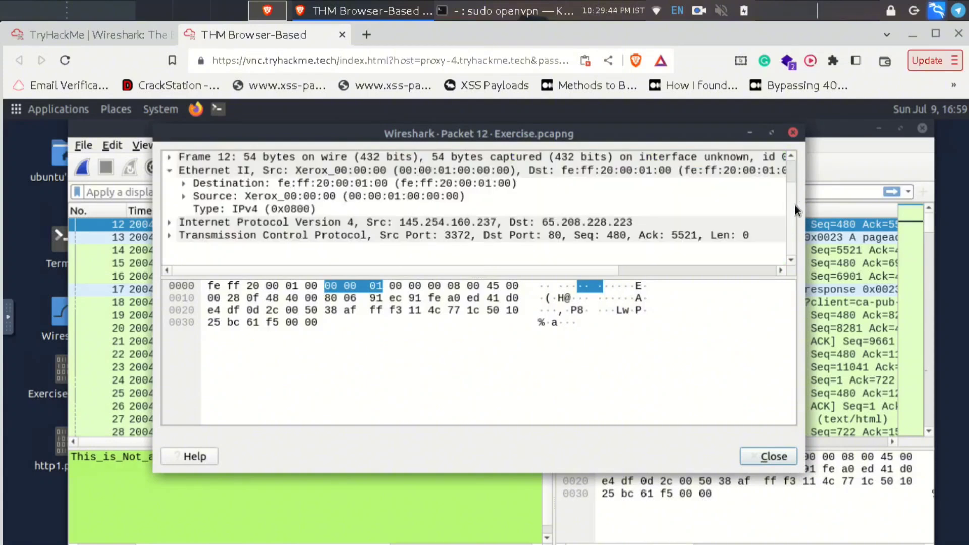
scroll(793, 187, up, 2)
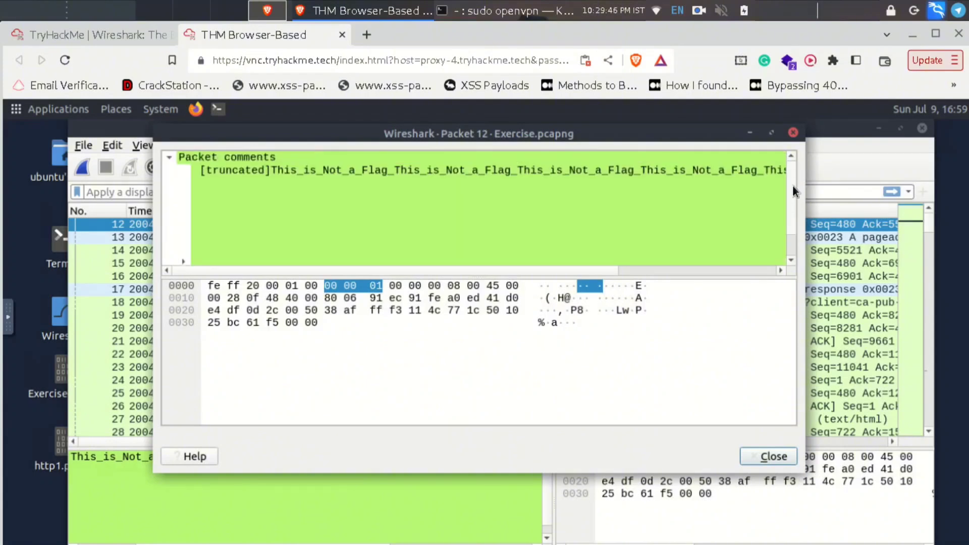
scroll(793, 202, down, 2)
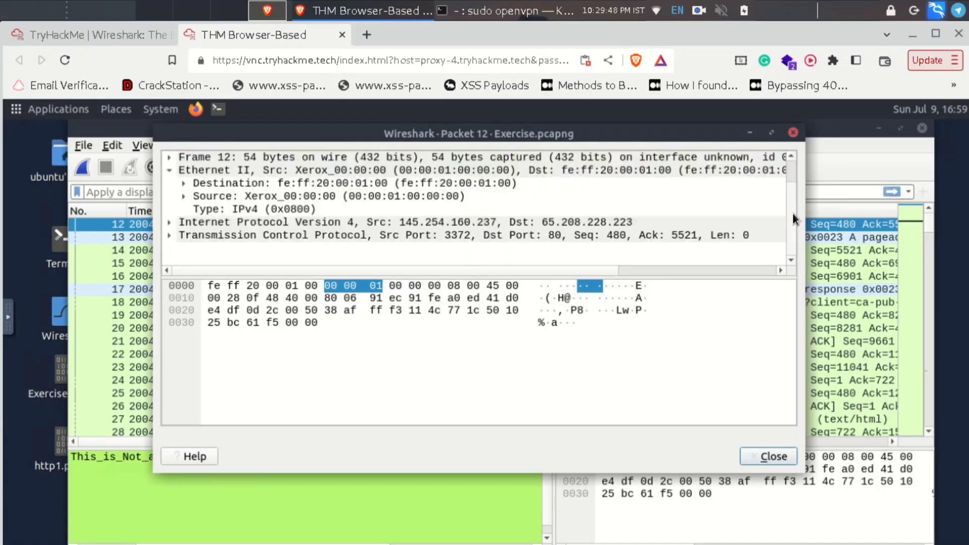
scroll(792, 197, up, 2)
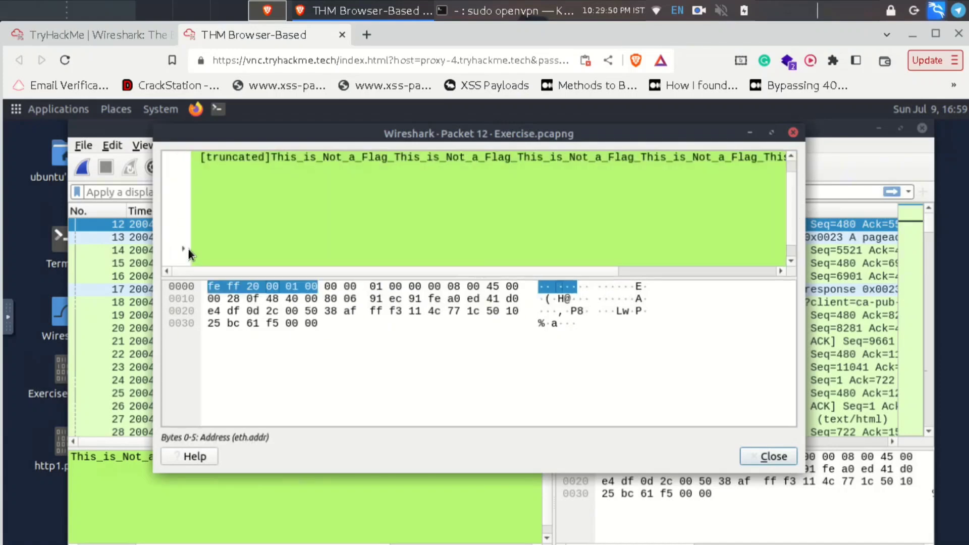
scroll(466, 186, down, 2)
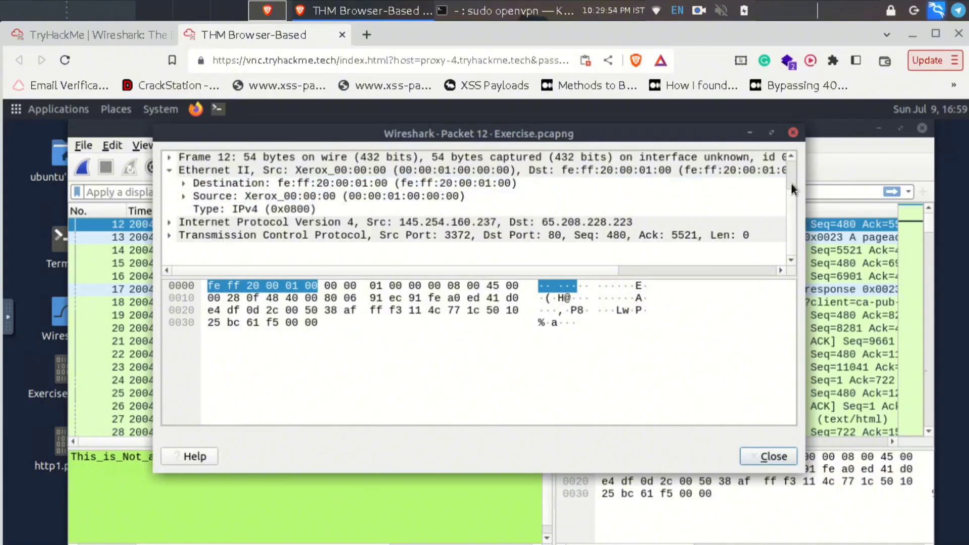
scroll(791, 183, up, 2)
scroll(791, 241, down, 2)
- Close the packet 12 window and widen Wireshark to show more columns
key(Escape)
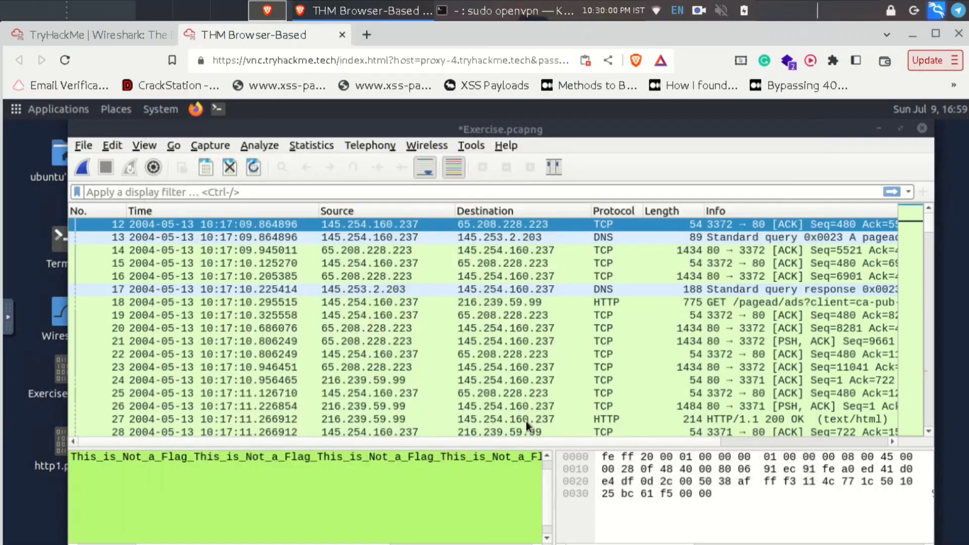
click(526, 421)
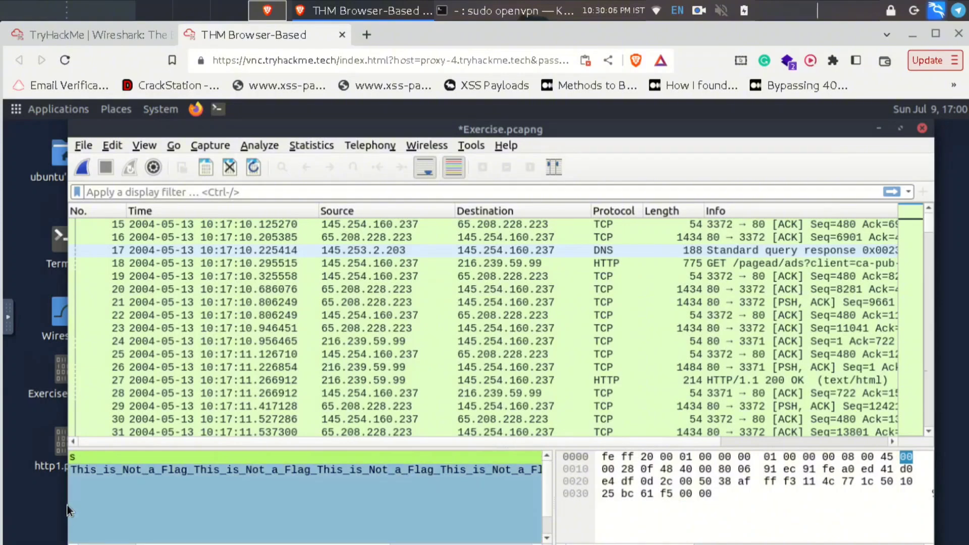
drag(66, 504, 16, 492)
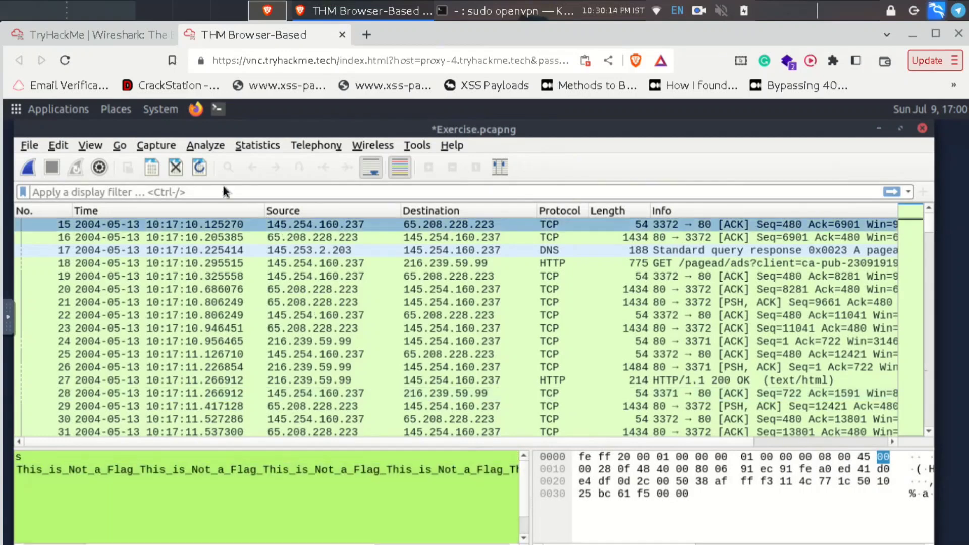
- Jump to packet 12 again and open it in its own window
click(120, 146)
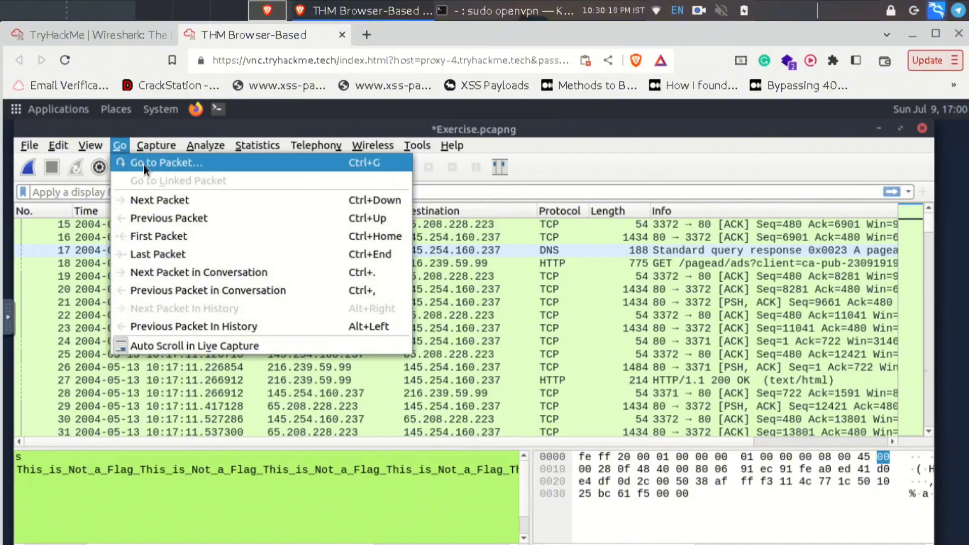
key(Escape)
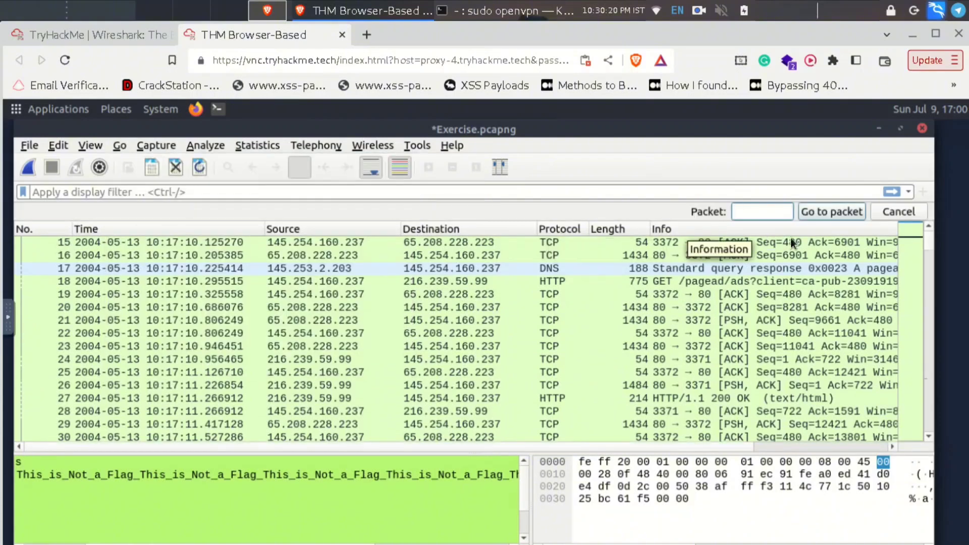
click(790, 242)
text(12)
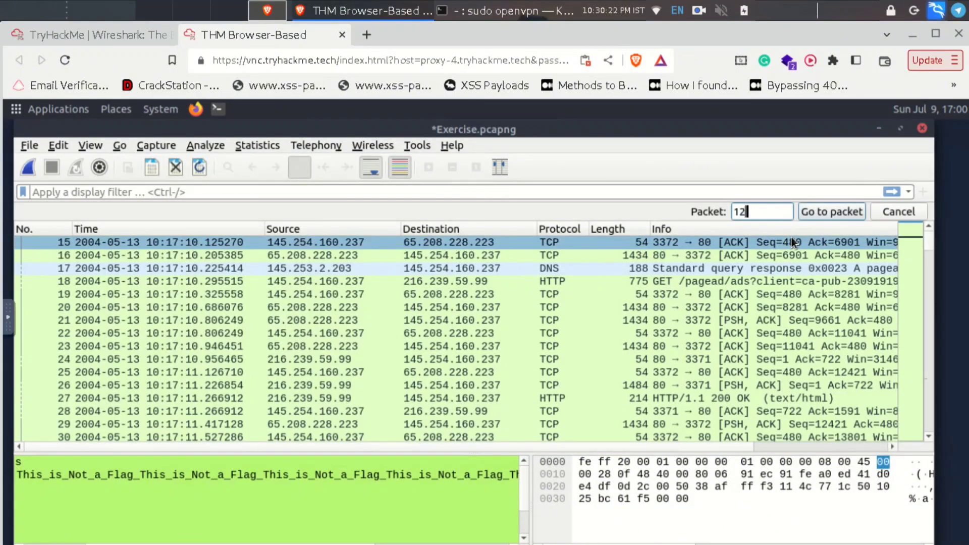
key(Return)
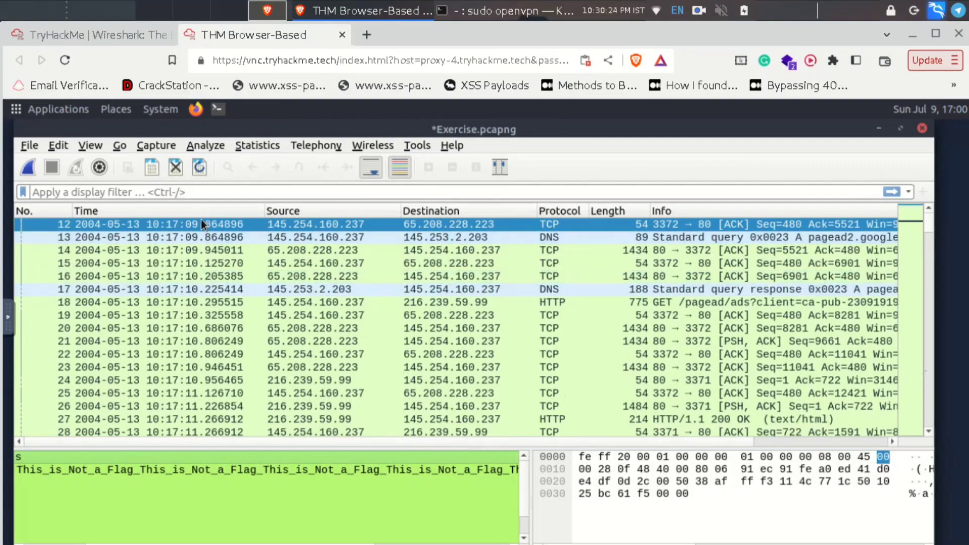
double_click(201, 220)
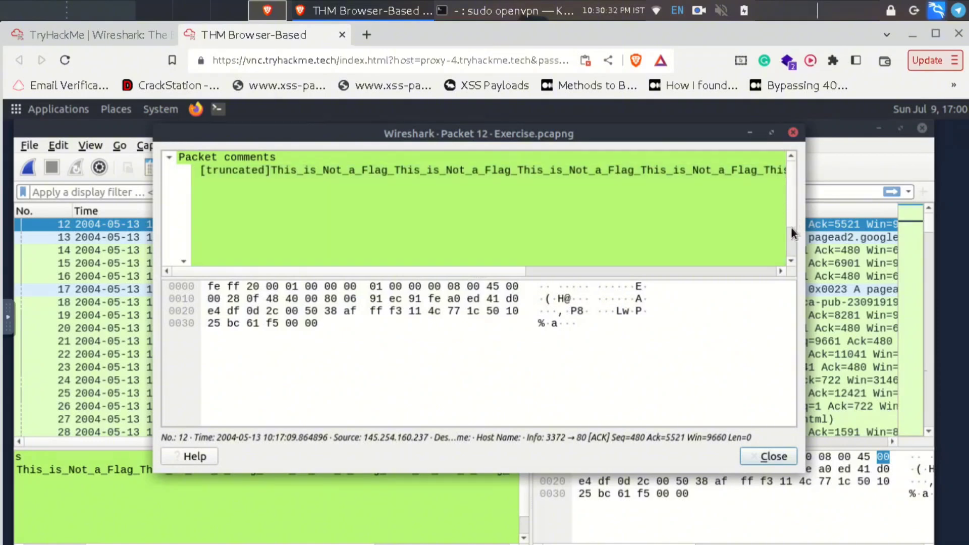
- Expand packet 12's TCP header and inspect its IPv4 and destination port fields
scroll(791, 232, up, 5)
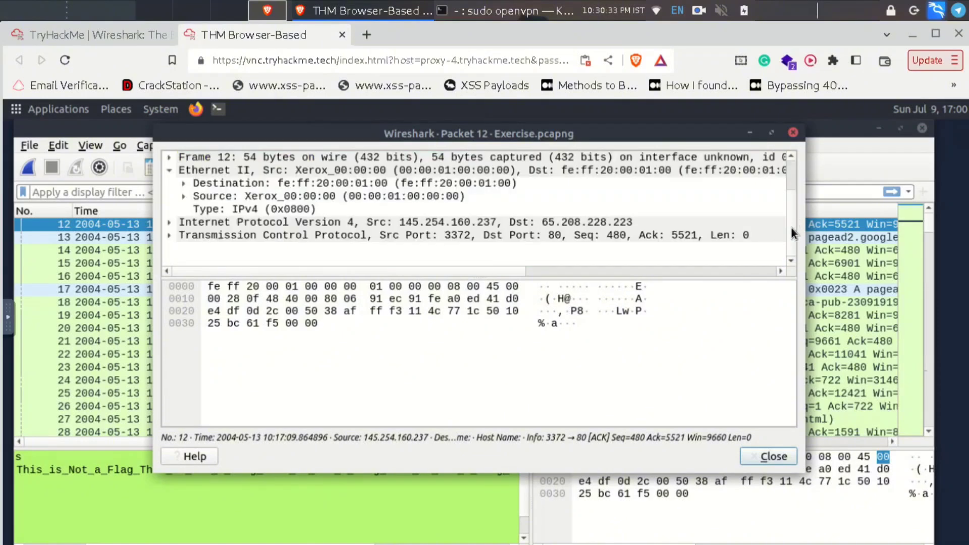
click(169, 236)
click(168, 235)
click(382, 224)
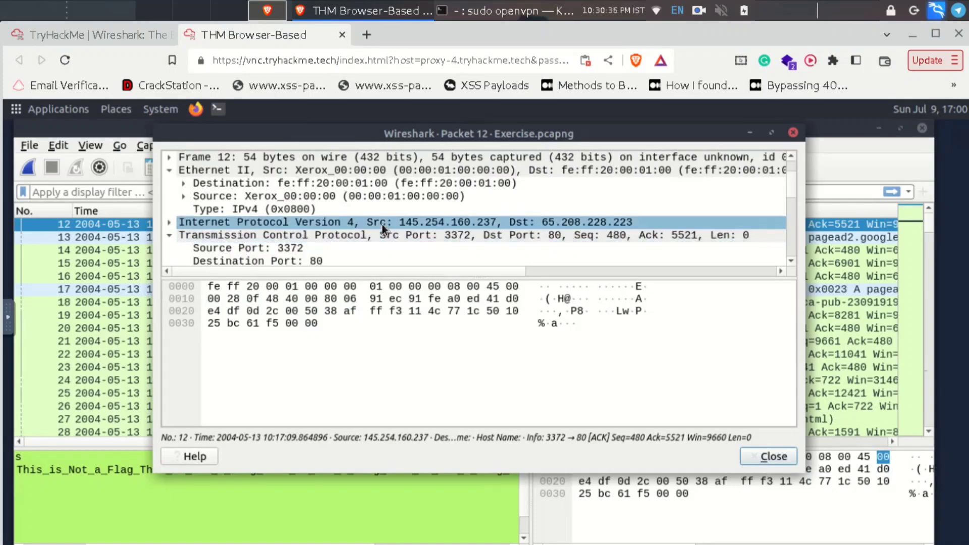
scroll(383, 224, down, 1)
click(381, 223)
scroll(381, 223, down, 5)
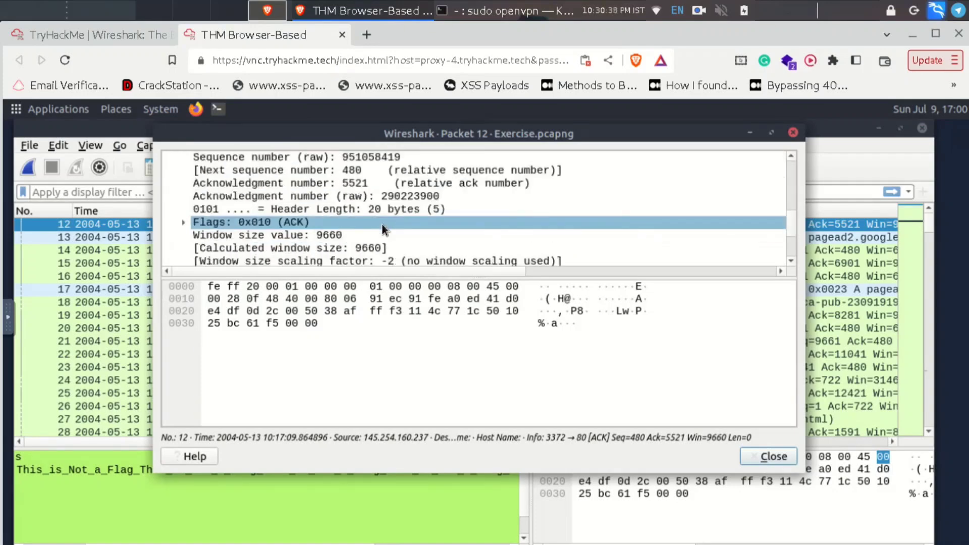
scroll(382, 224, up, 7)
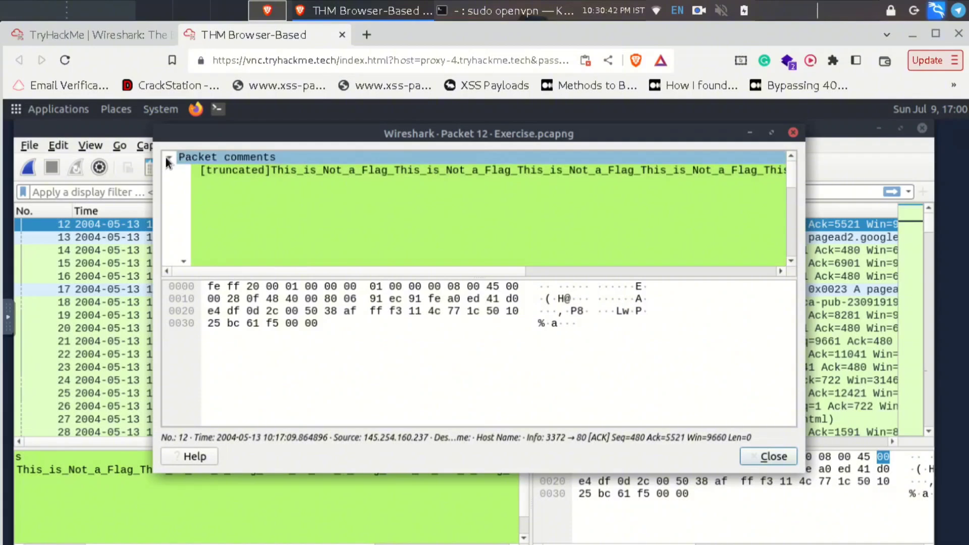
- Collapse the comments, expand the Frame 12 and IPv4 details, then close the packet window
click(166, 157)
click(168, 171)
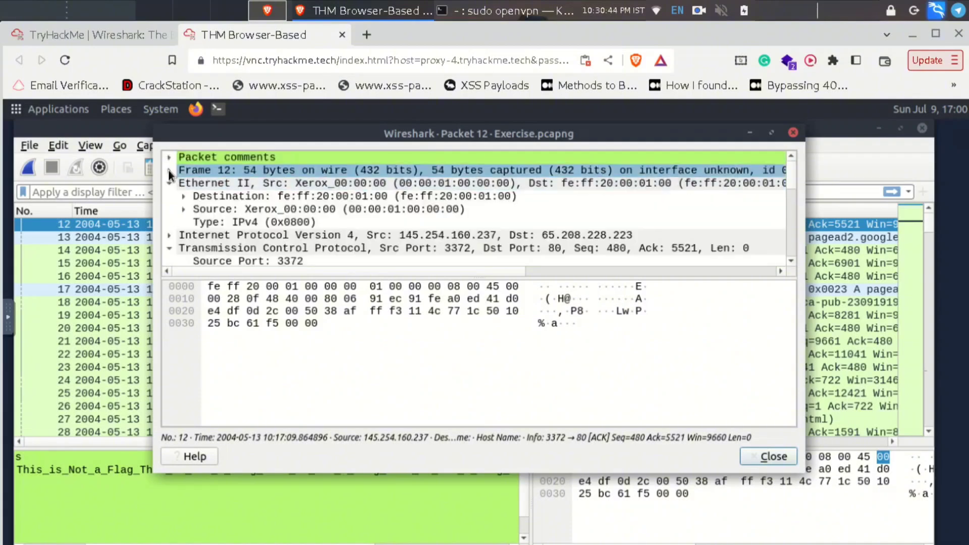
click(169, 171)
scroll(410, 202, down, 1)
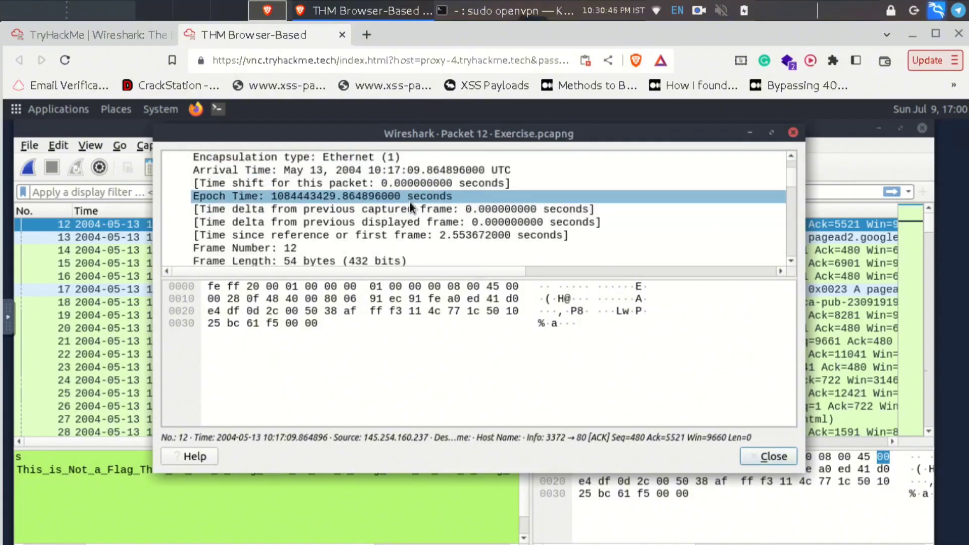
scroll(410, 201, down, 4)
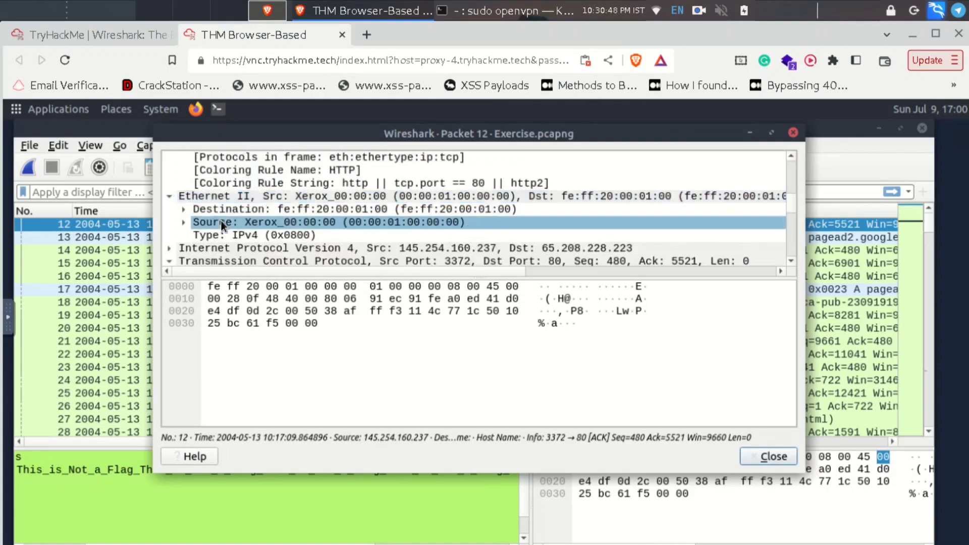
scroll(217, 219, down, 1)
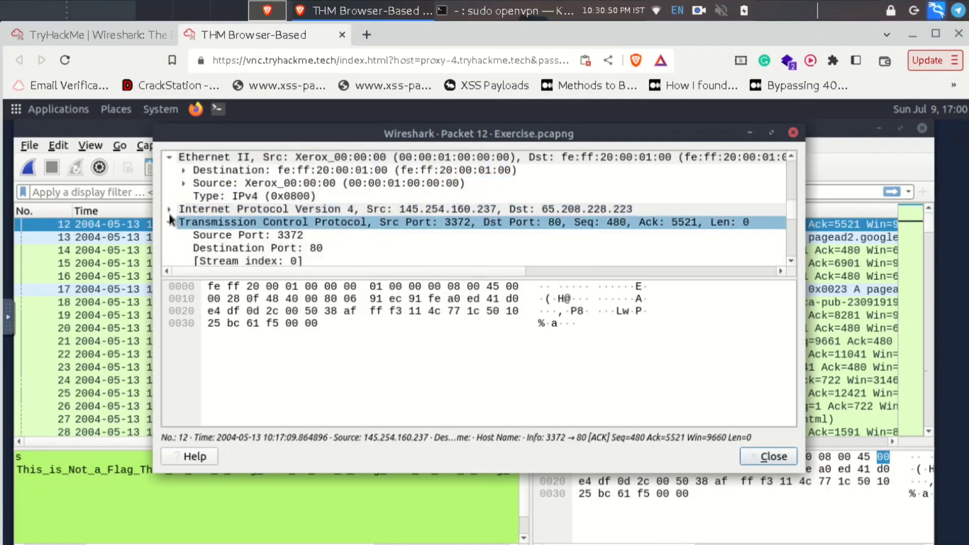
click(168, 209)
scroll(371, 217, down, 3)
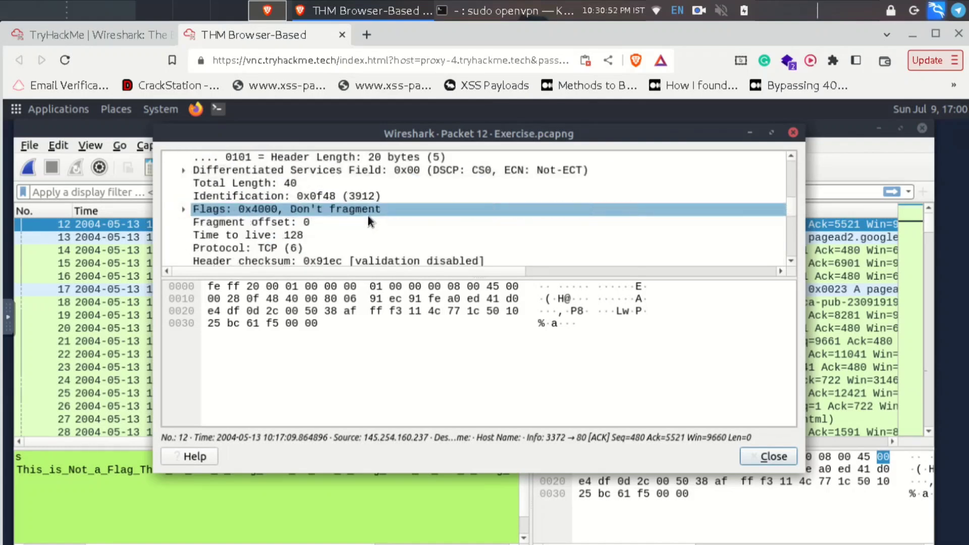
scroll(368, 216, down, 3)
scroll(368, 214, down, 3)
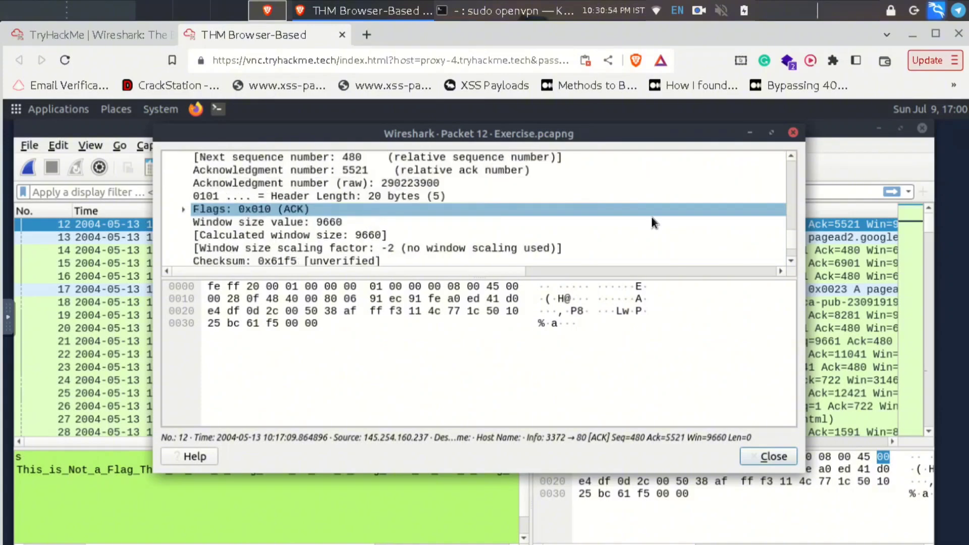
click(792, 133)
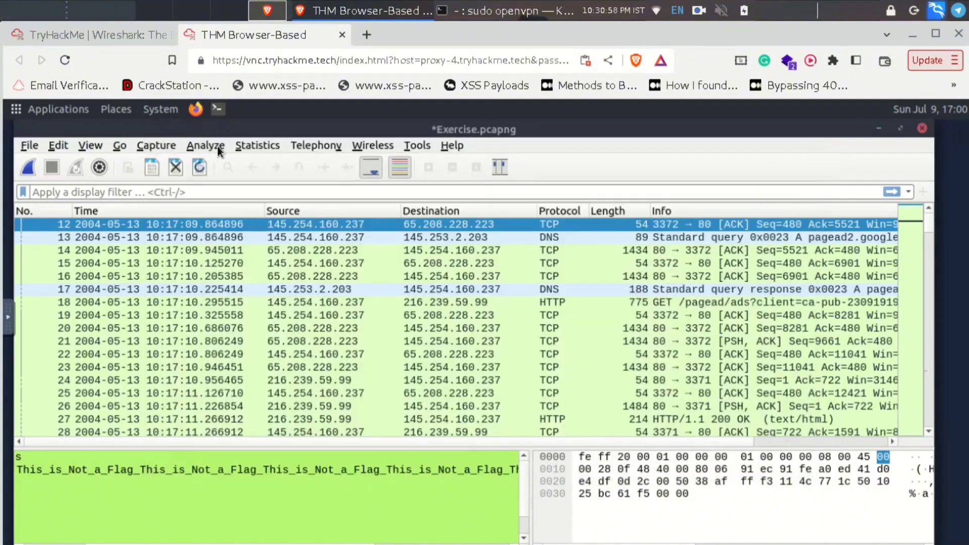
- Open Statistics > Capture File Properties and read the Packet Comments, including the frame 12 comment
click(251, 143)
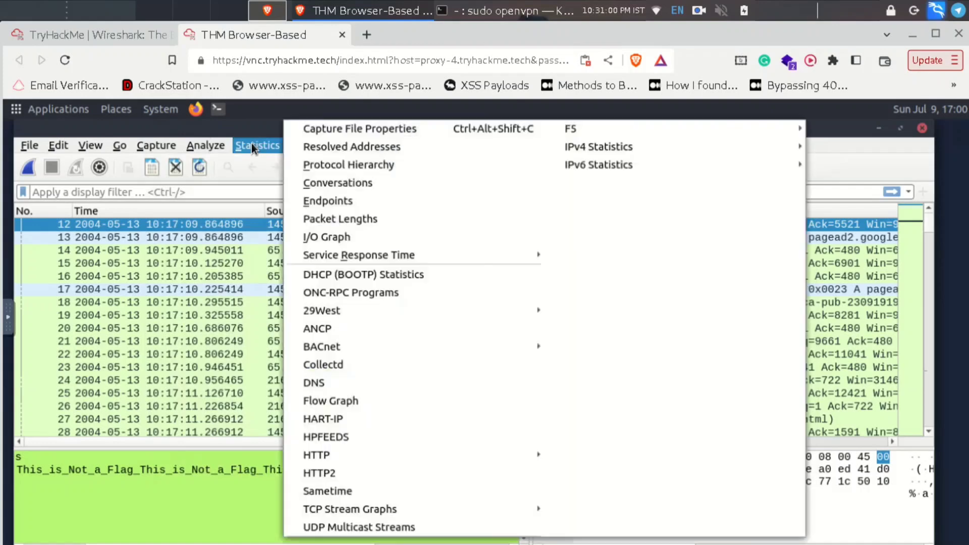
click(333, 132)
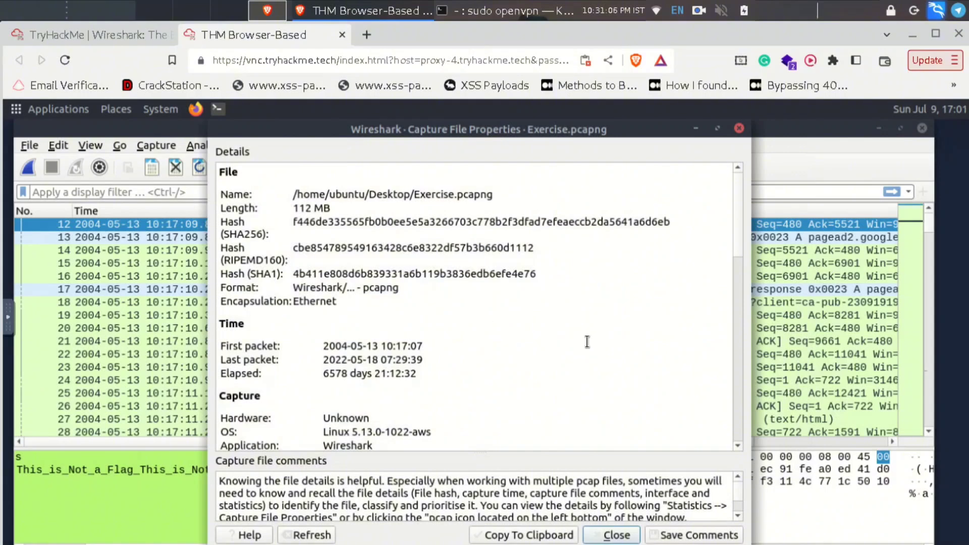
scroll(589, 370, down, 12)
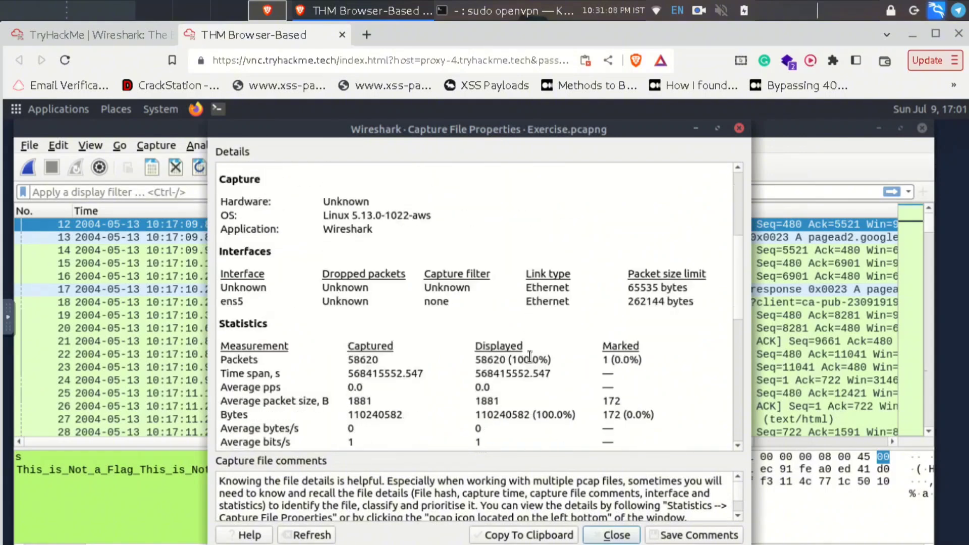
scroll(530, 357, down, 9)
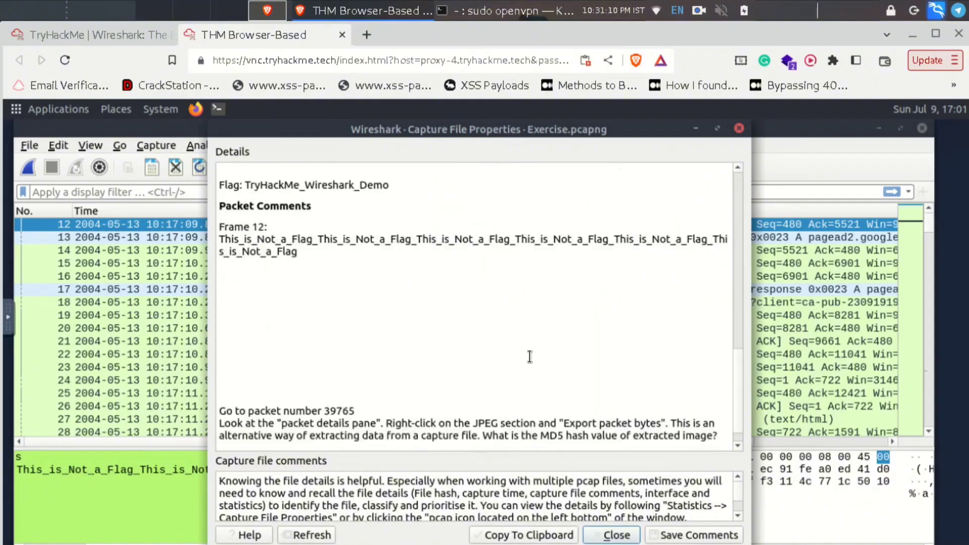
drag(220, 179, 257, 200)
click(331, 240)
drag(308, 225, 232, 212)
click(375, 401)
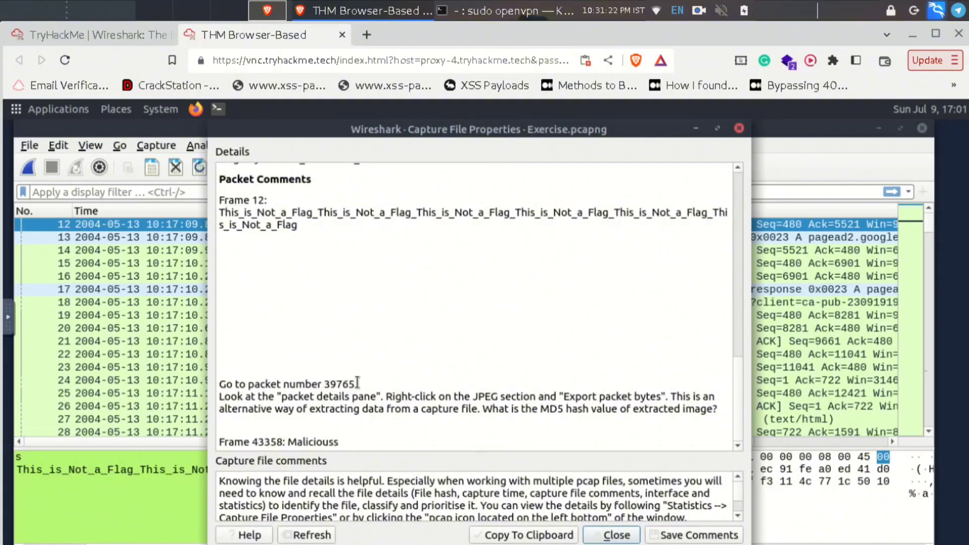
- Highlight packet number 39765 and the JPEG and MD5 mentions in the comment instructions
drag(358, 384, 329, 384)
click(327, 385)
drag(470, 397, 491, 398)
double_click(611, 397)
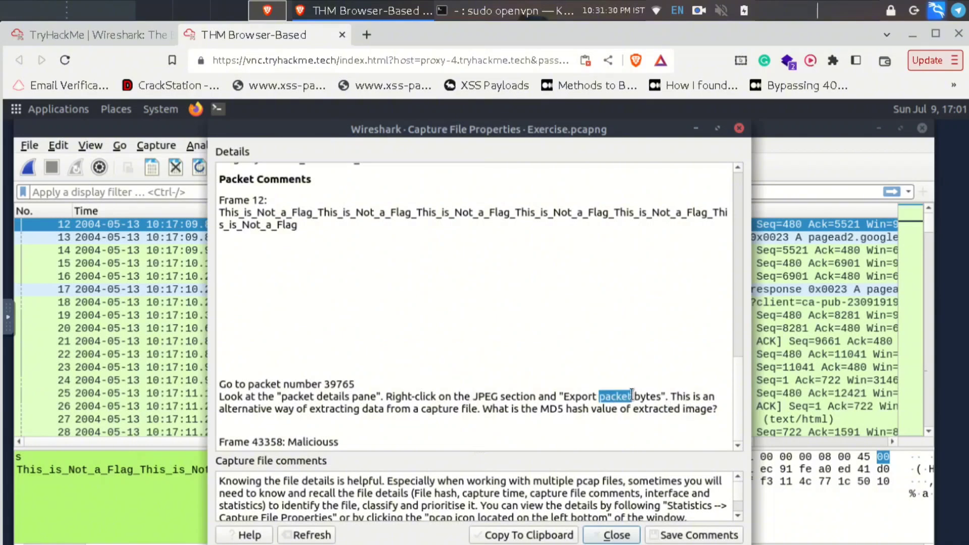
click(644, 397)
drag(538, 410, 618, 424)
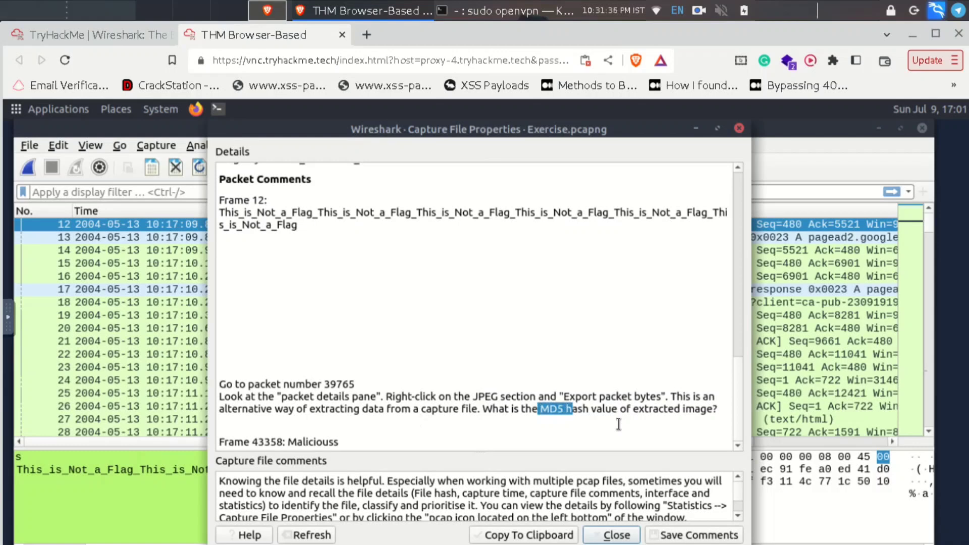
click(619, 424)
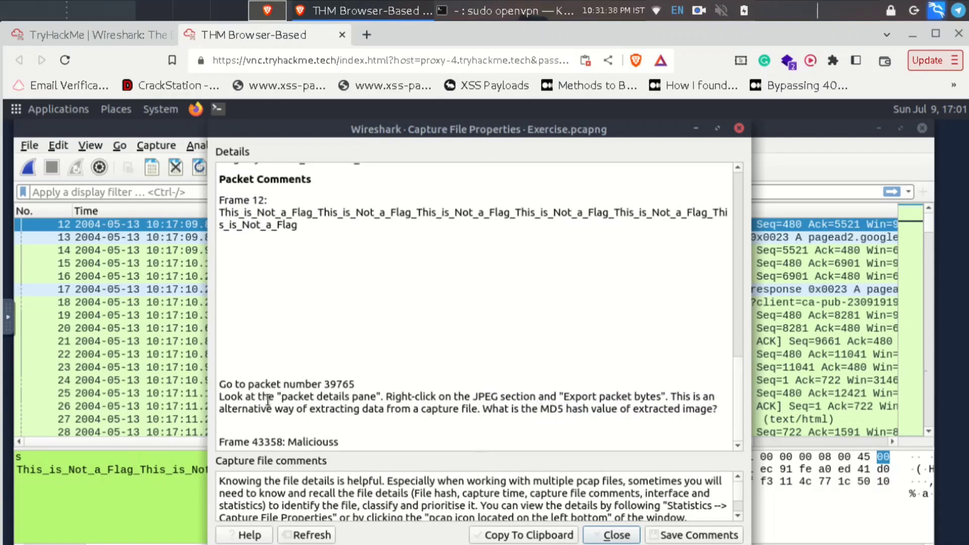
- Copy packet number 39765 from the comments and close the properties dialog
drag(360, 386, 325, 384)
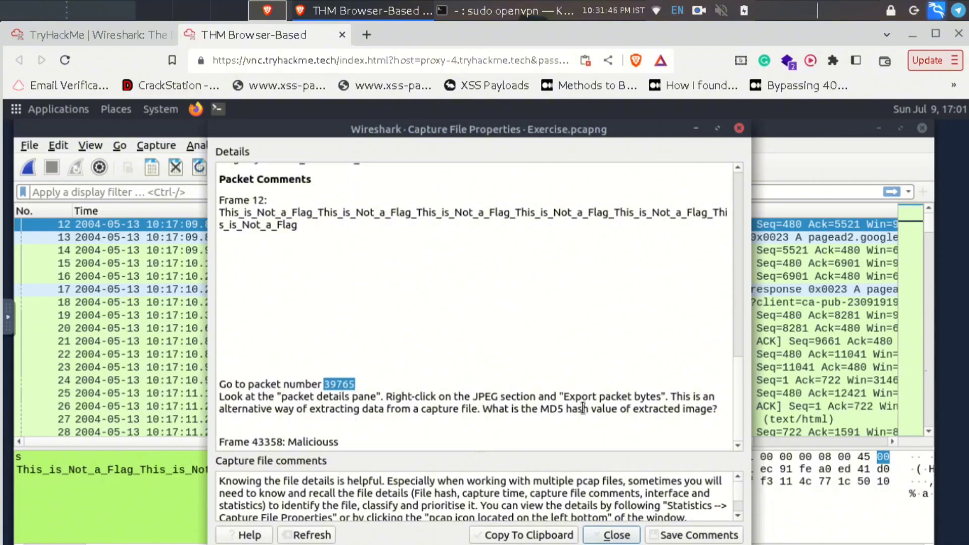
right_click(335, 386)
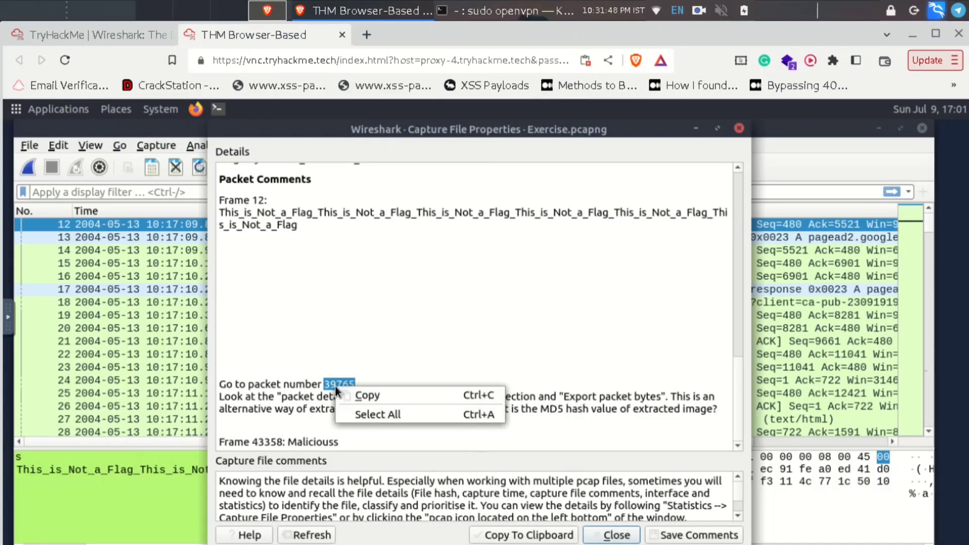
click(347, 396)
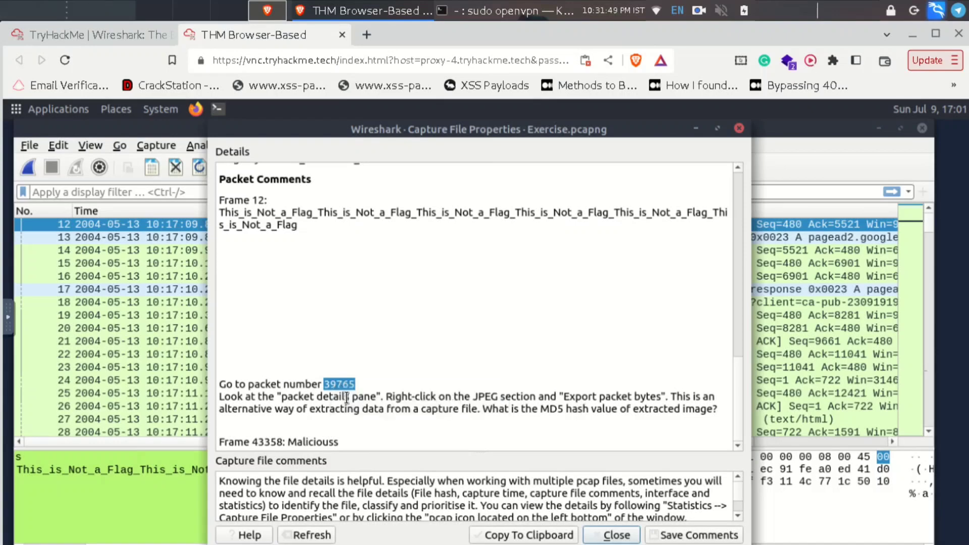
click(738, 129)
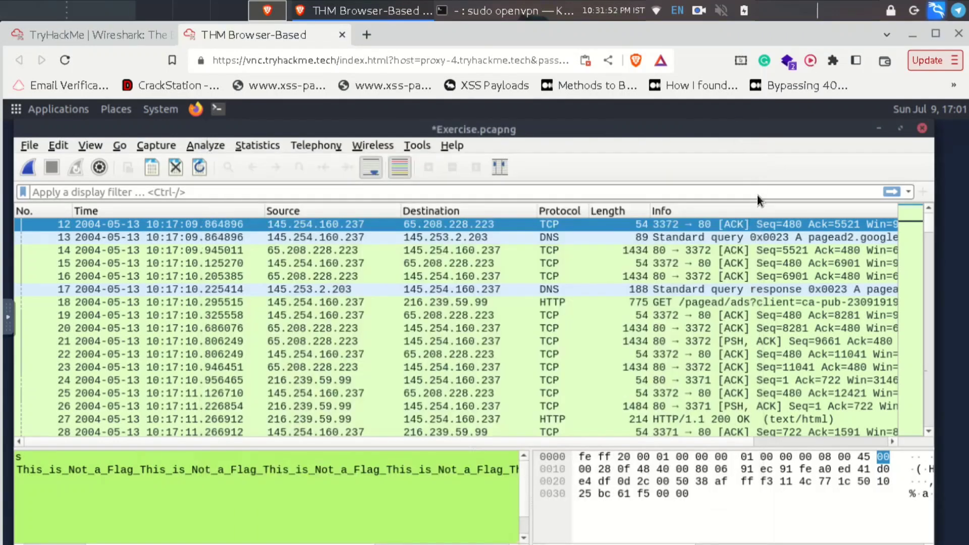
- Go to packet 39765, the HTTP 200 OK response carrying a JPEG JFIF image
click(120, 146)
click(139, 163)
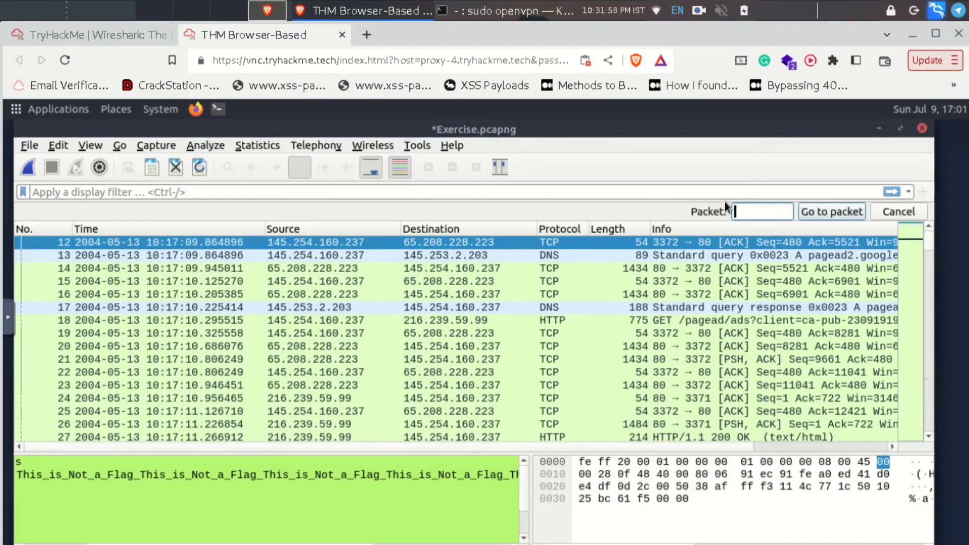
text(39765)
key(Return)
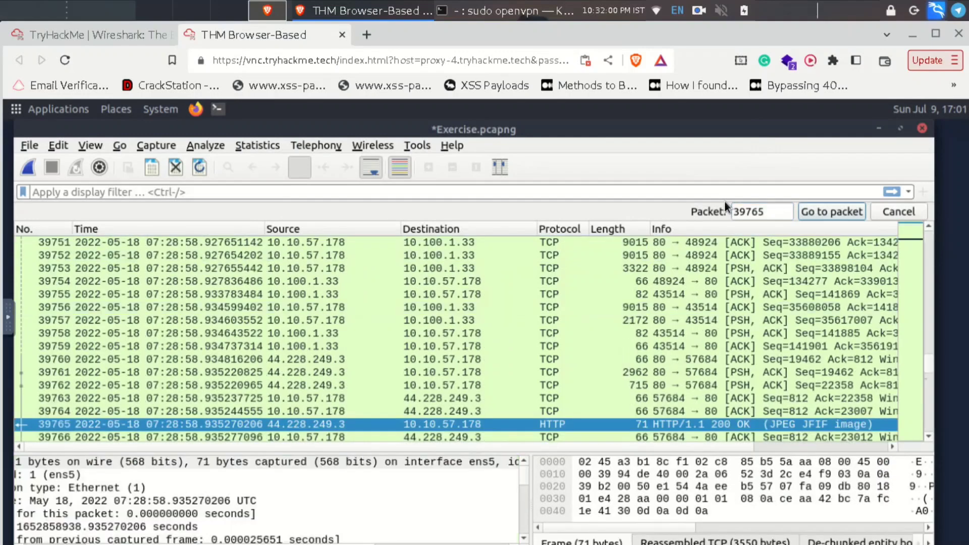
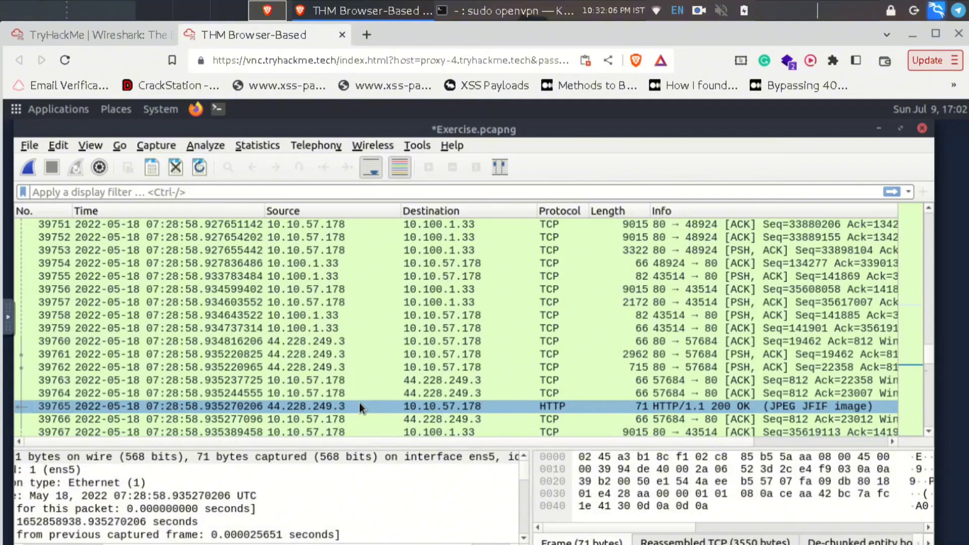
- Open packet 39765 in its own window and select its JPEG File Interchange Format section
double_click(360, 406)
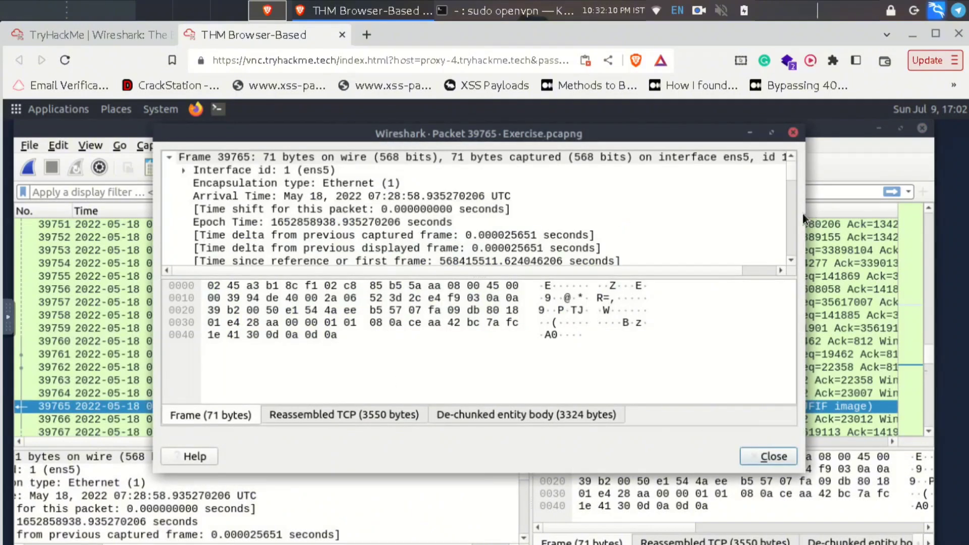
scroll(788, 220, down, 10)
scroll(788, 220, down, 15)
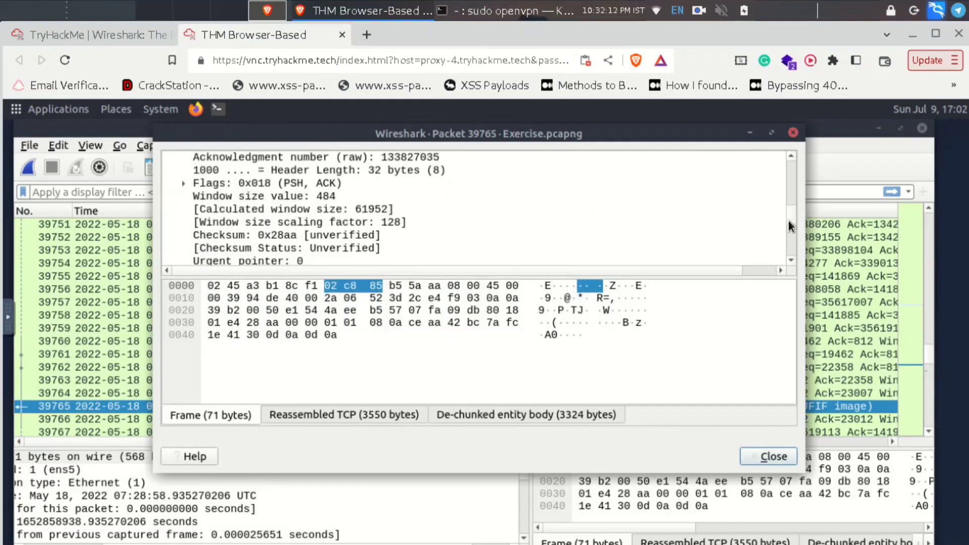
click(294, 249)
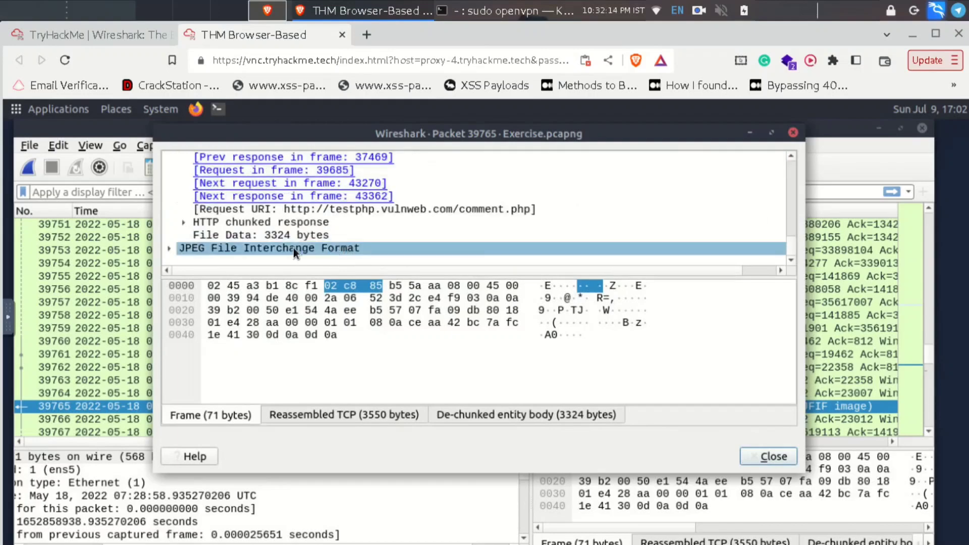
right_click(272, 251)
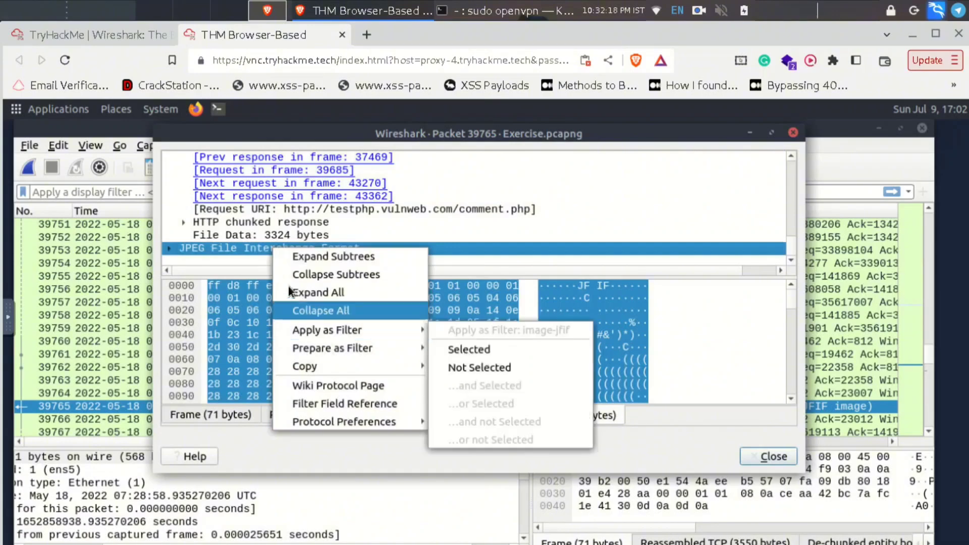
click(647, 200)
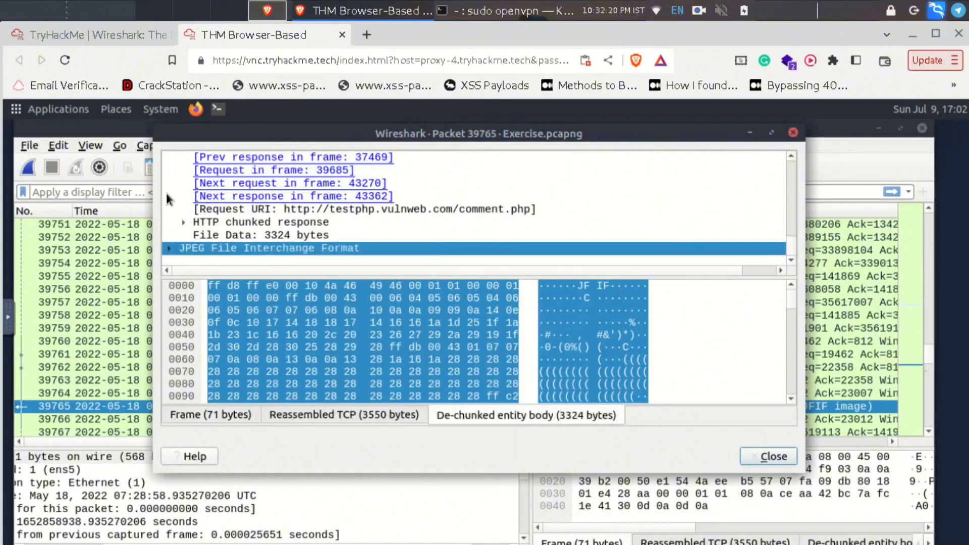
- Expand the JPEG section to review its markers, then close the packet window
click(170, 249)
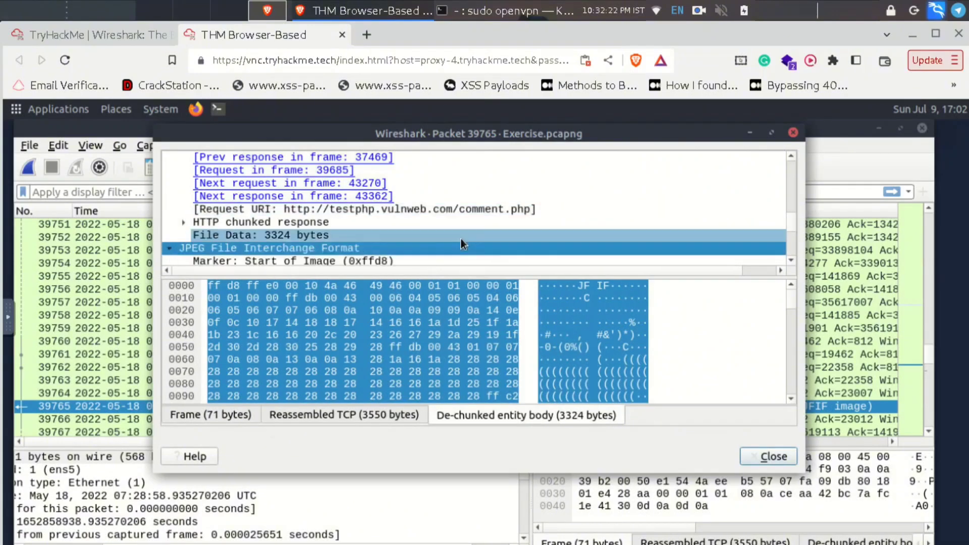
scroll(461, 239, down, 2)
scroll(455, 232, down, 5)
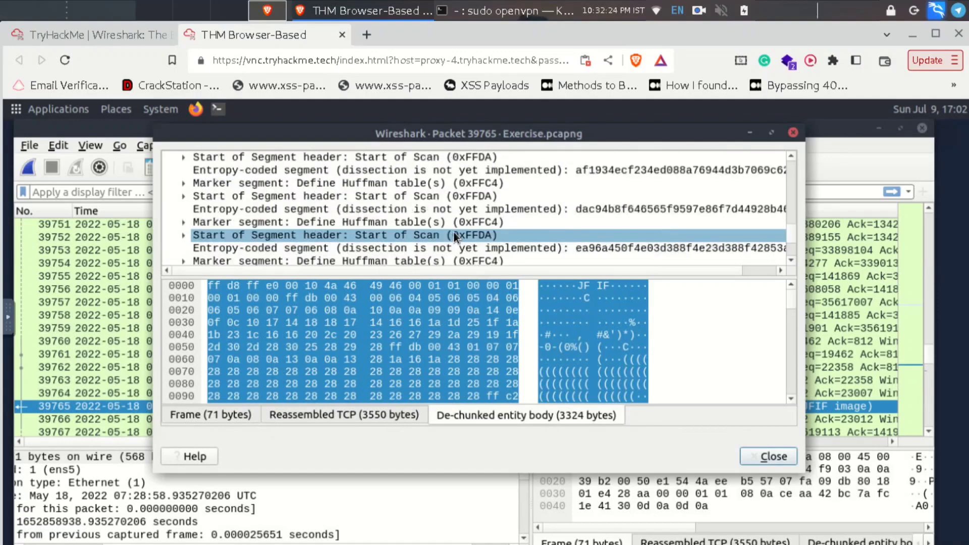
scroll(578, 223, down, 4)
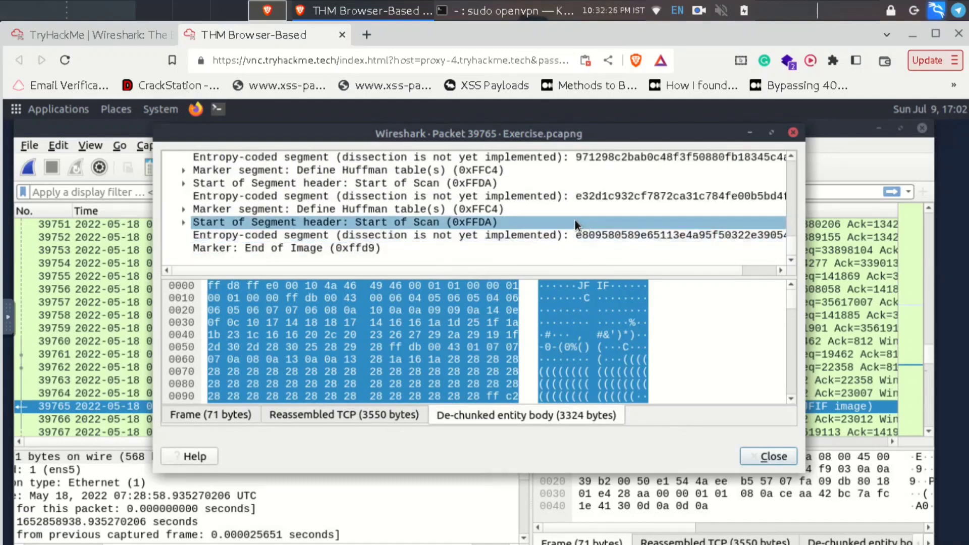
scroll(574, 218, up, 3)
scroll(546, 210, up, 4)
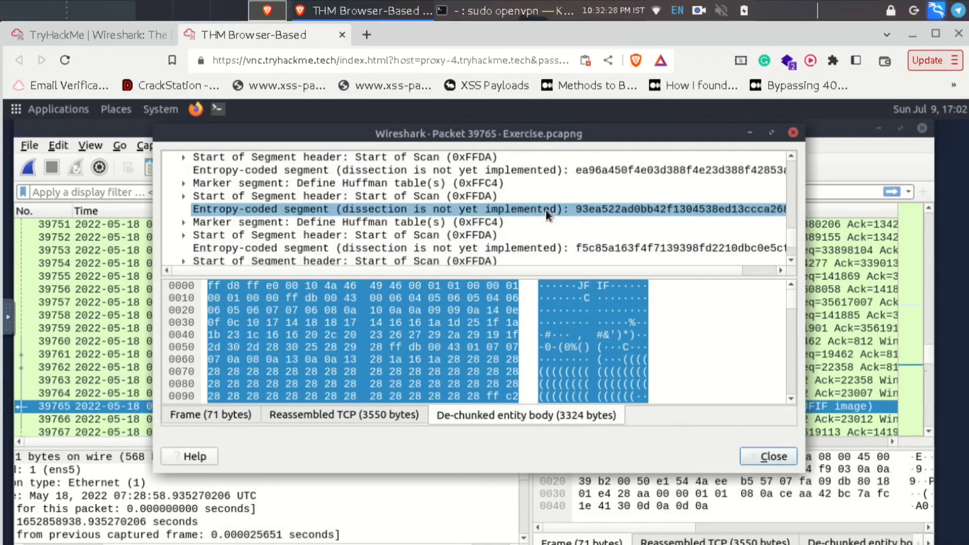
scroll(747, 161, up, 2)
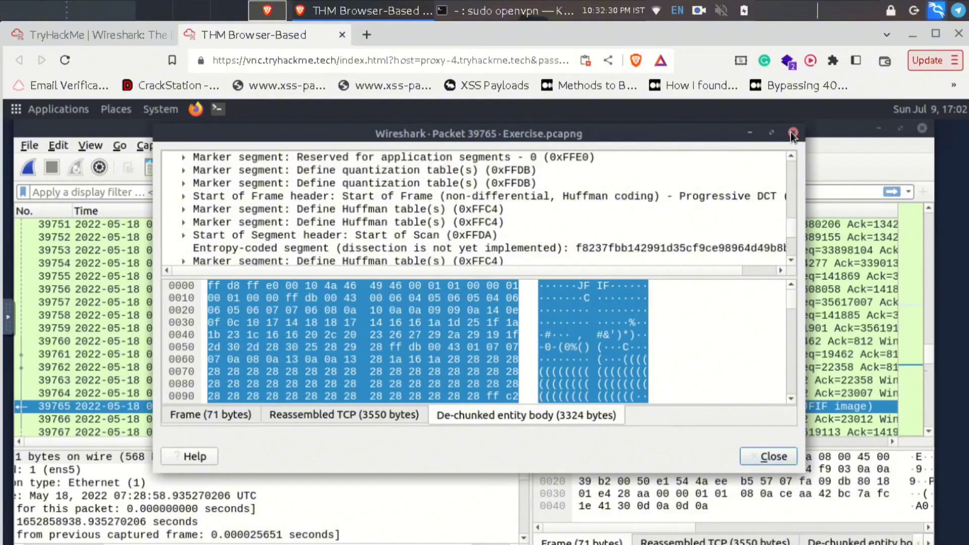
click(792, 134)
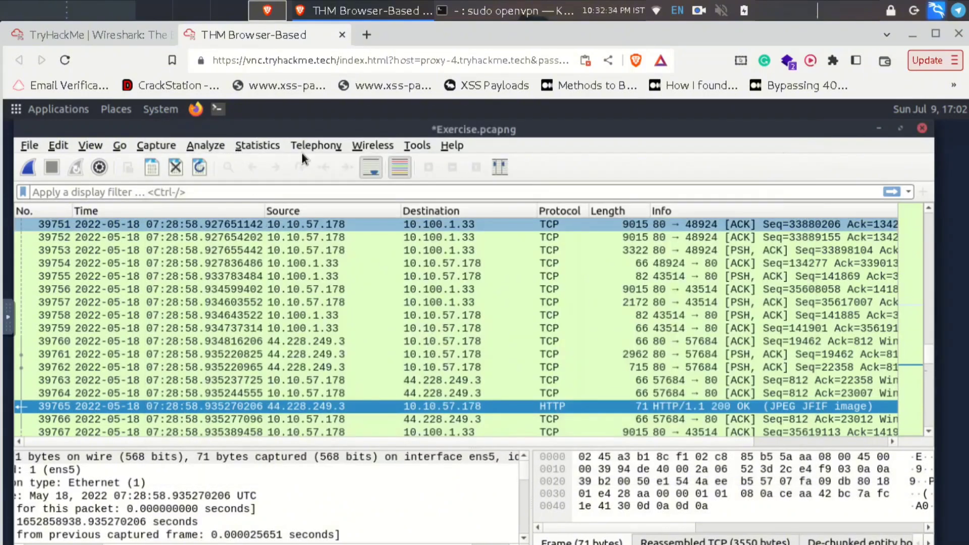
- Recheck packet number 39765 in the Capture File Properties comments, then close the dialog
click(256, 144)
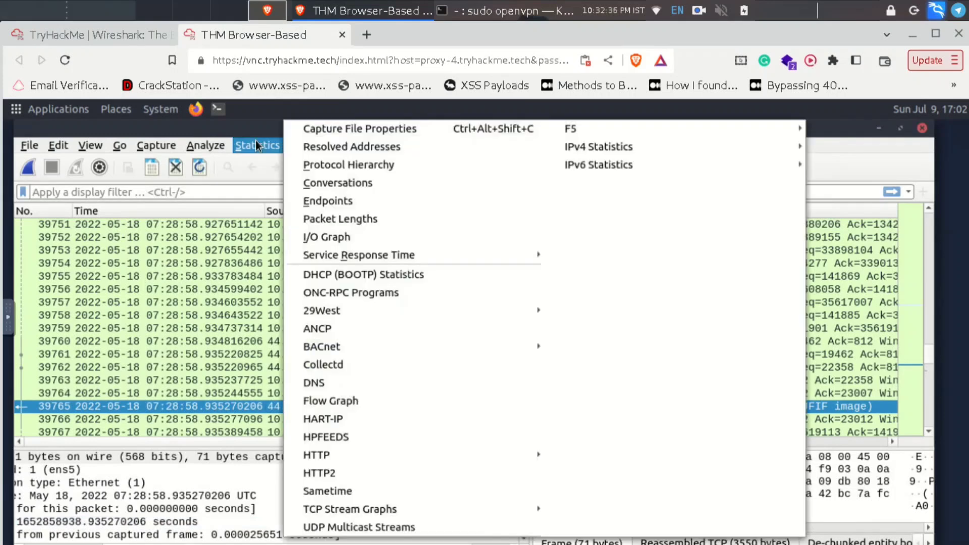
click(354, 128)
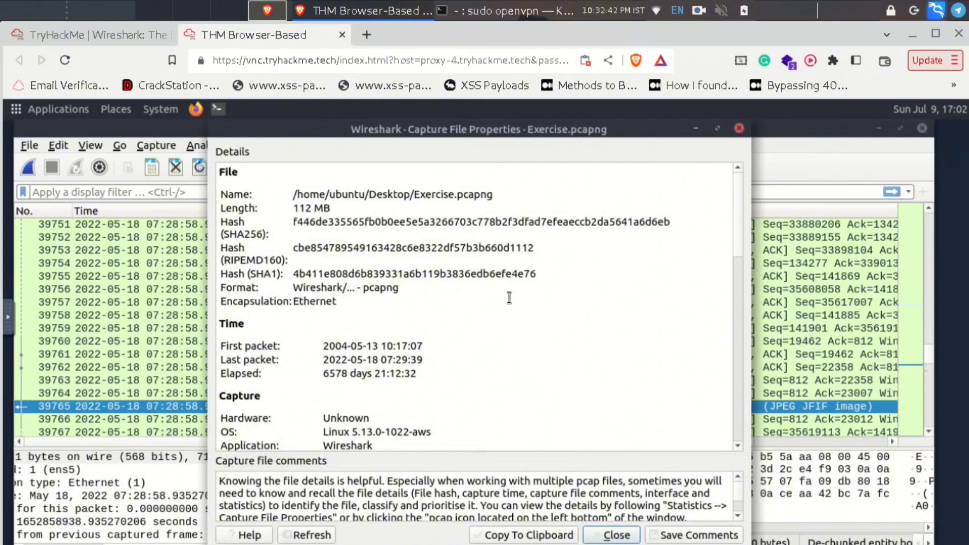
scroll(509, 298, down, 4)
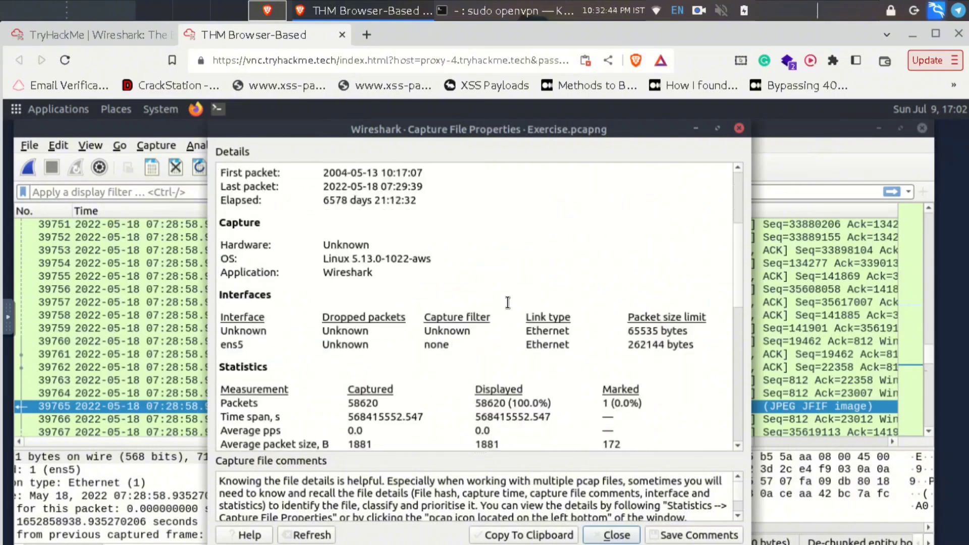
scroll(481, 338, down, 6)
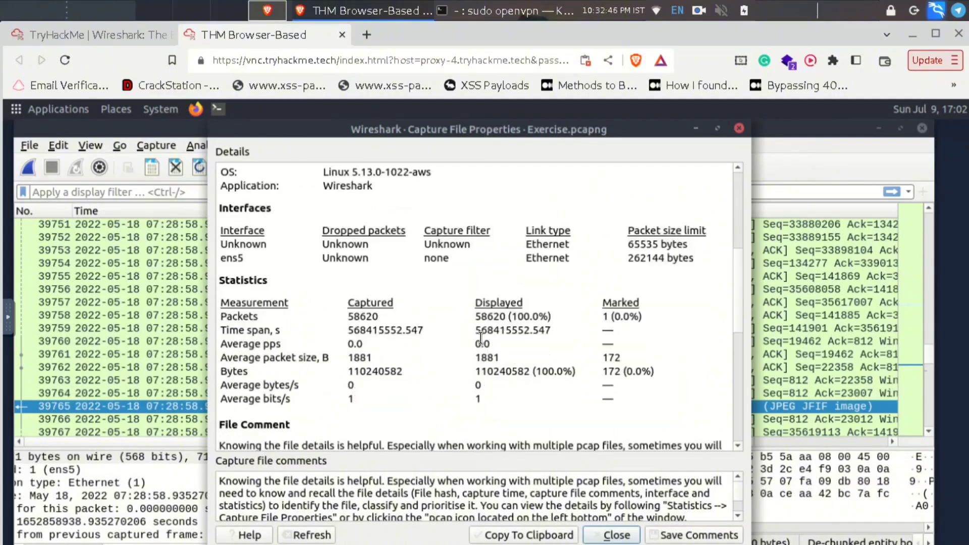
scroll(481, 338, down, 4)
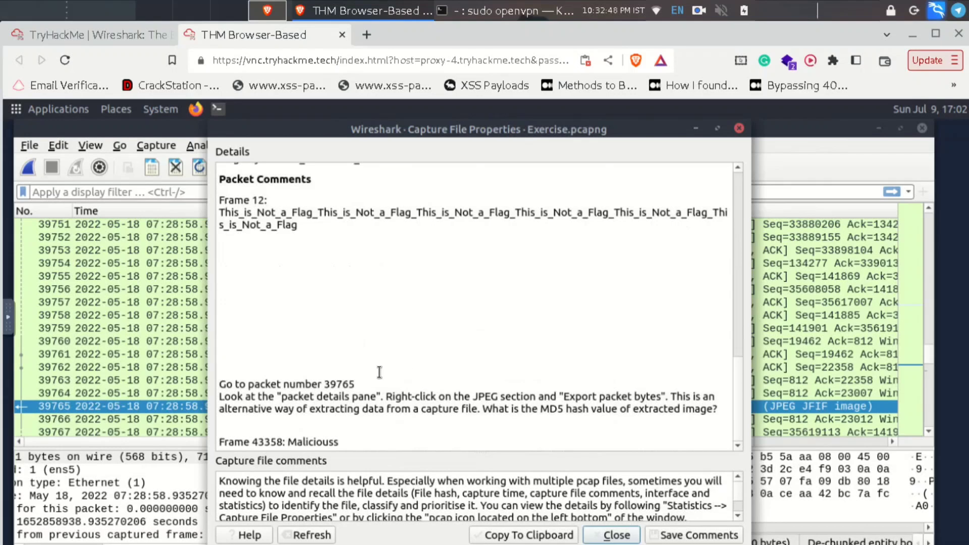
drag(355, 384, 324, 384)
click(489, 428)
click(738, 129)
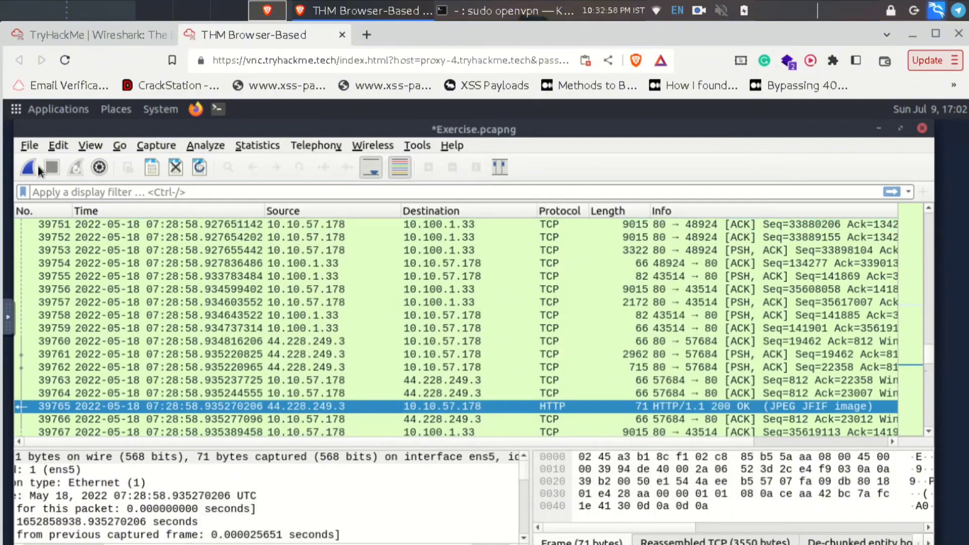
- Cancel Export Specified Packets without saving, then show the File > Export Objects choices
click(26, 147)
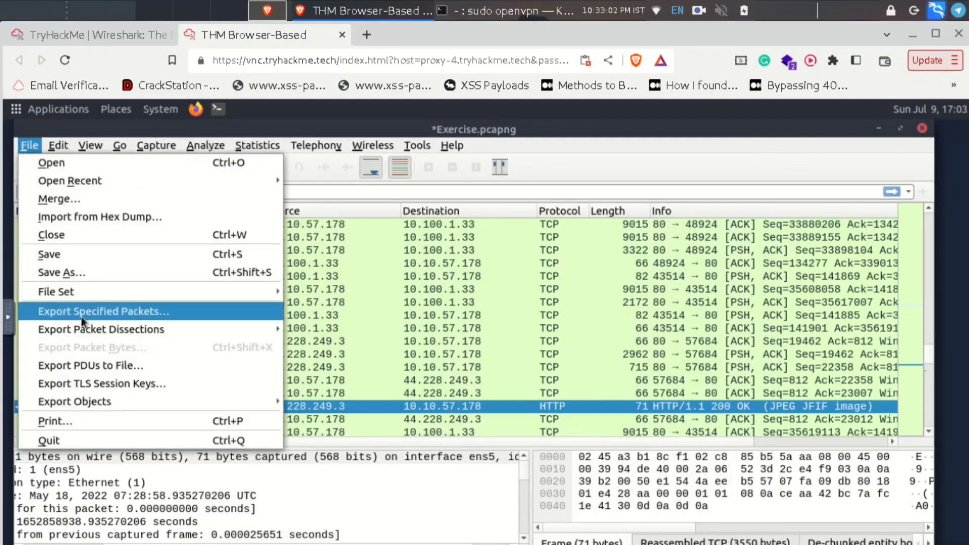
click(238, 309)
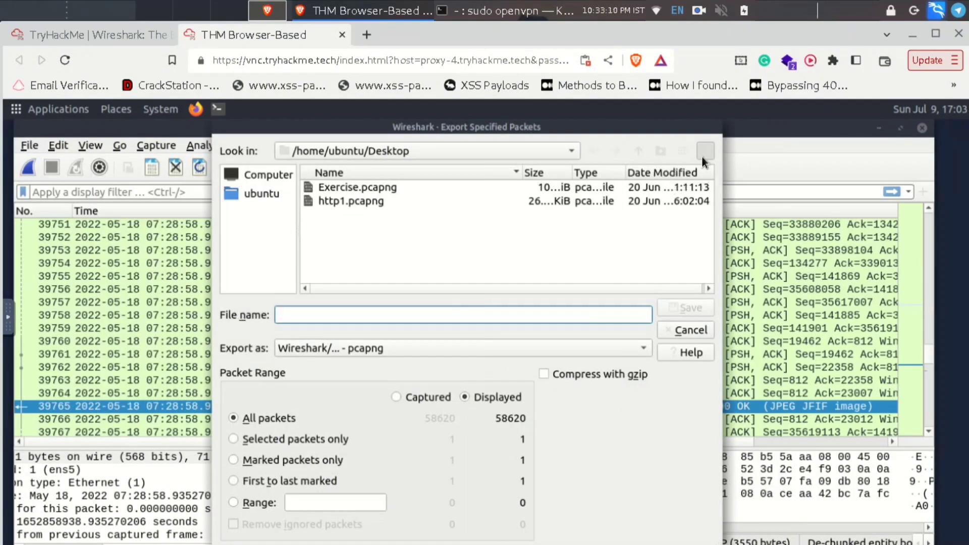
right_click(628, 122)
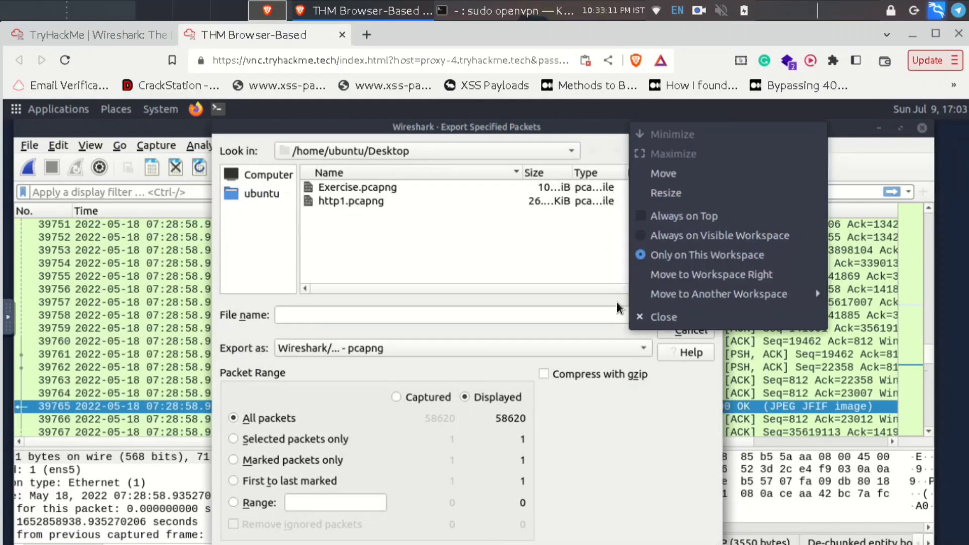
click(646, 323)
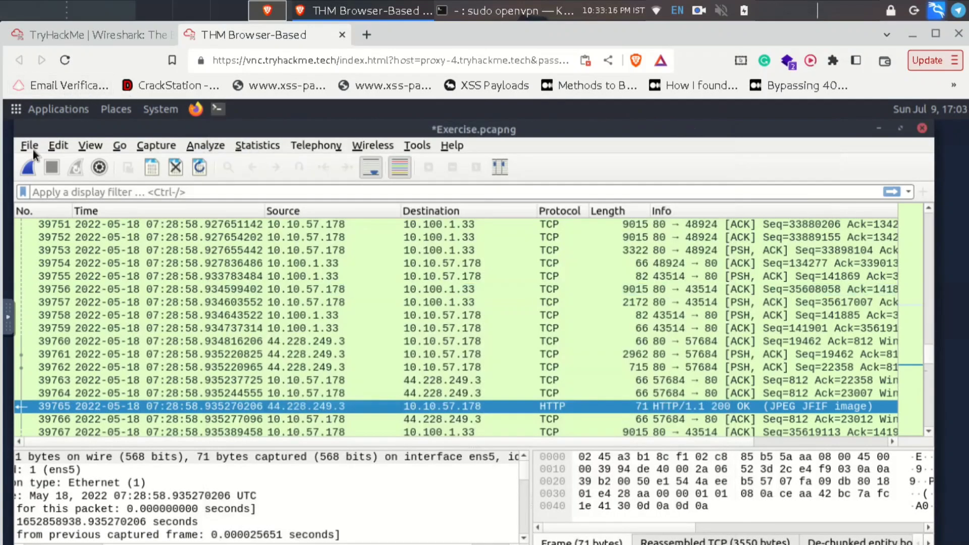
click(31, 146)
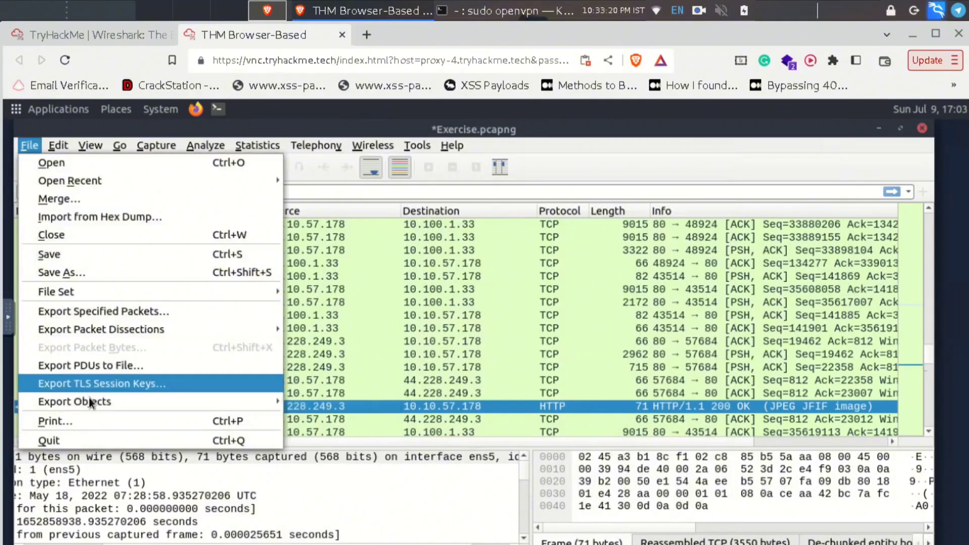
mouse_move(90, 398)
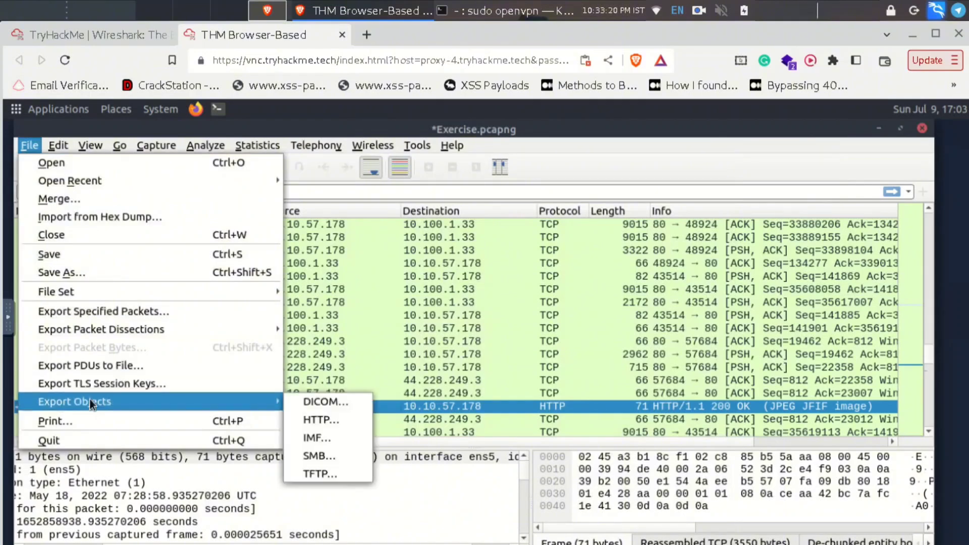
- List the capture's HTTP objects filtered by 'jpeg'
click(309, 420)
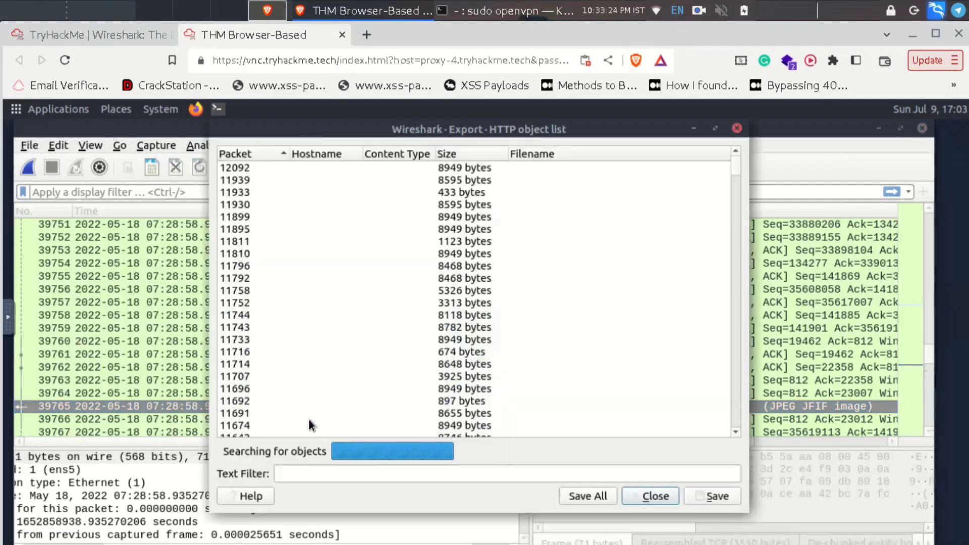
click(306, 474)
text(jpeg)
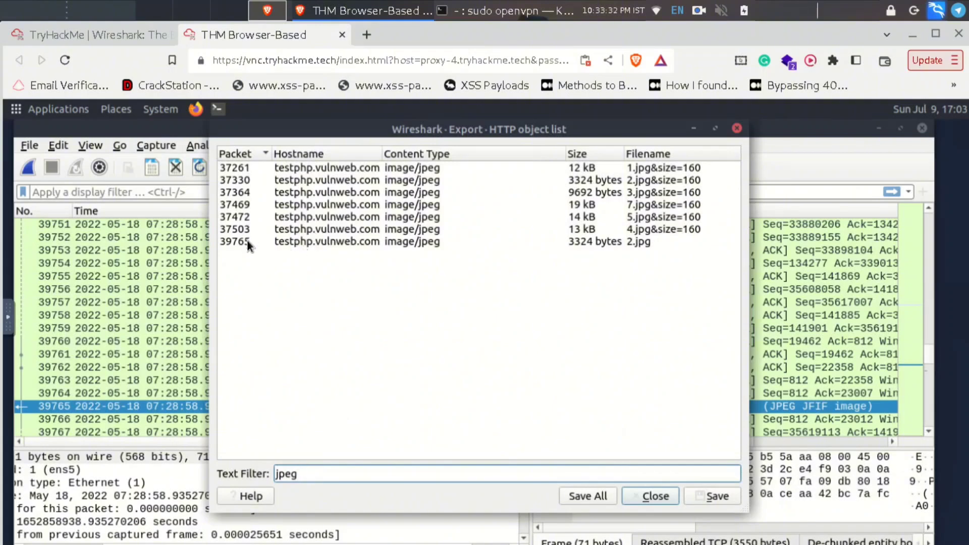
- Save 2.jpg from packet 39765 to the home folder and minimize Wireshark
click(613, 241)
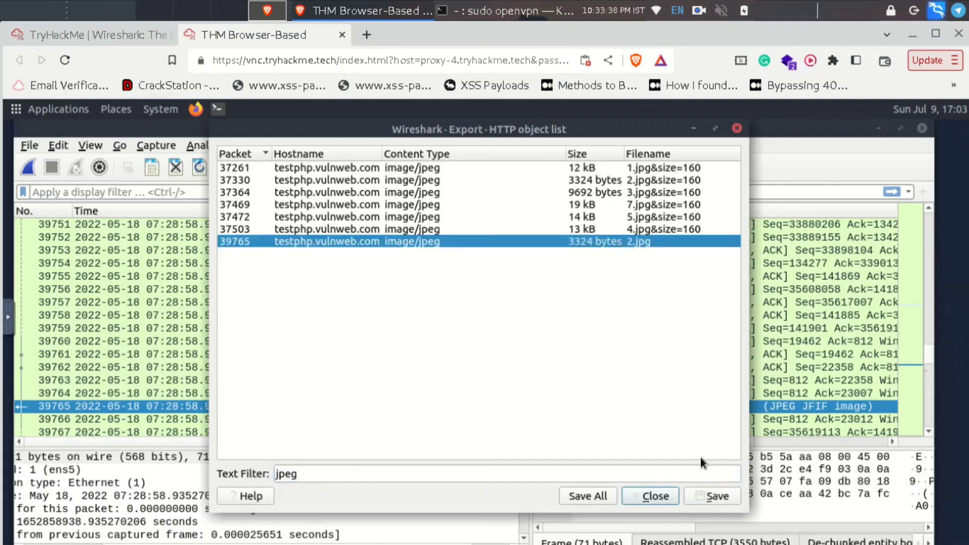
click(711, 496)
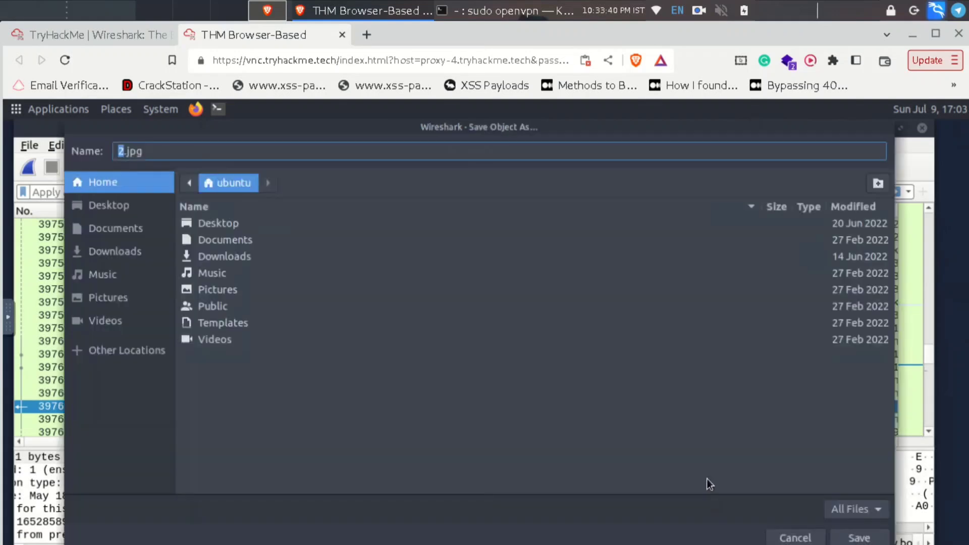
click(860, 538)
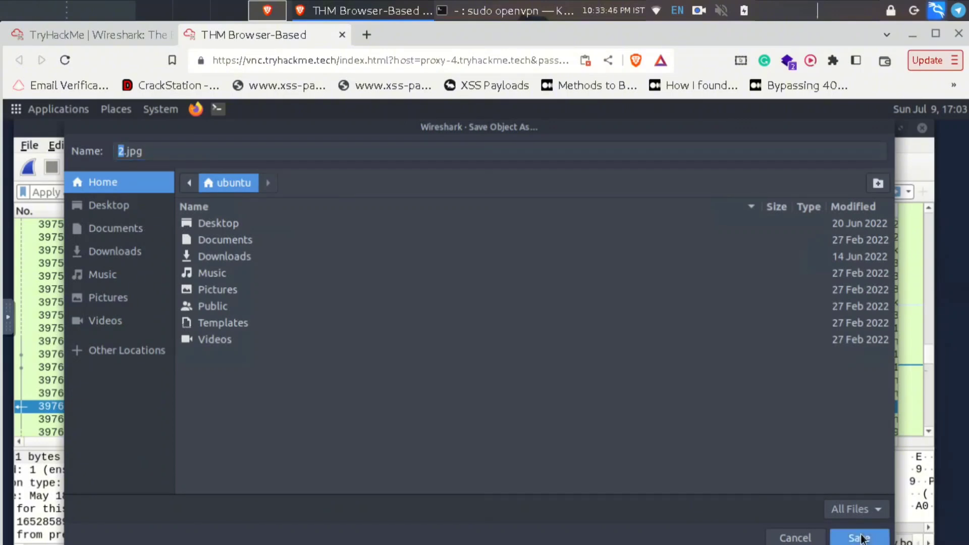
click(860, 538)
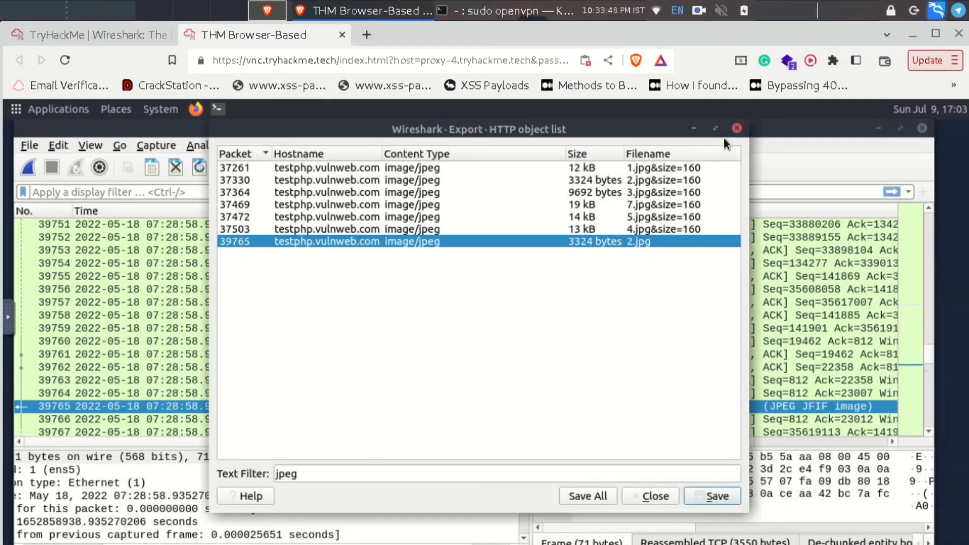
click(738, 128)
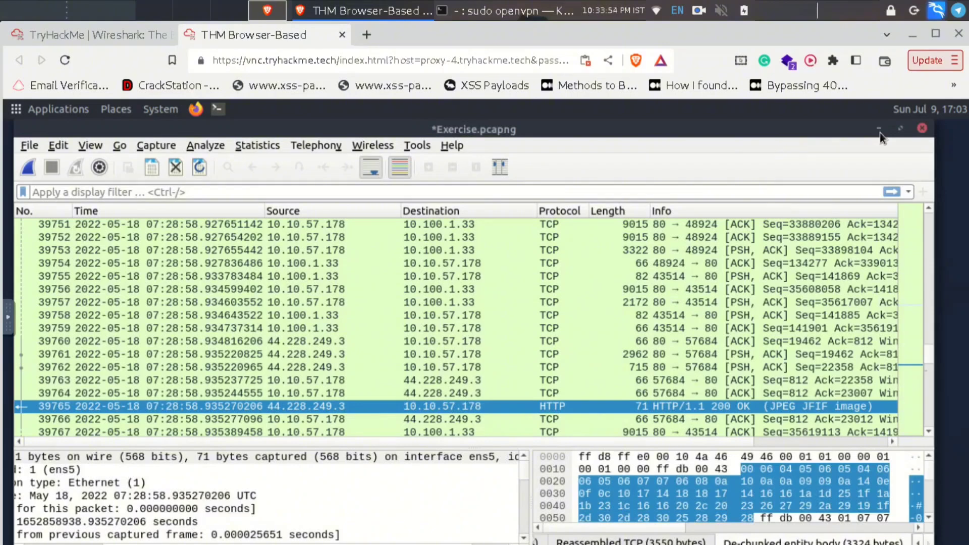
click(880, 132)
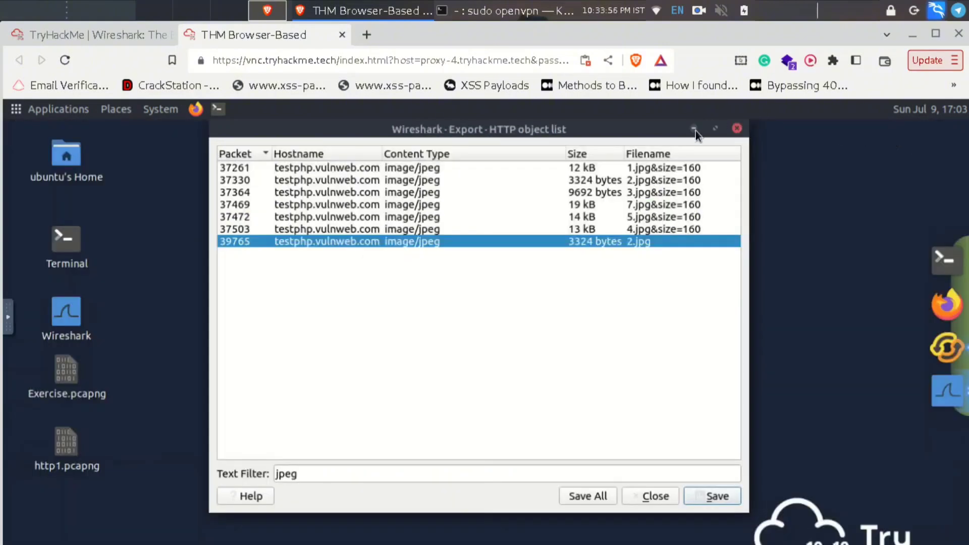
- Close the object list, open a terminal, and run ls and md5sum 2.jpg
click(737, 130)
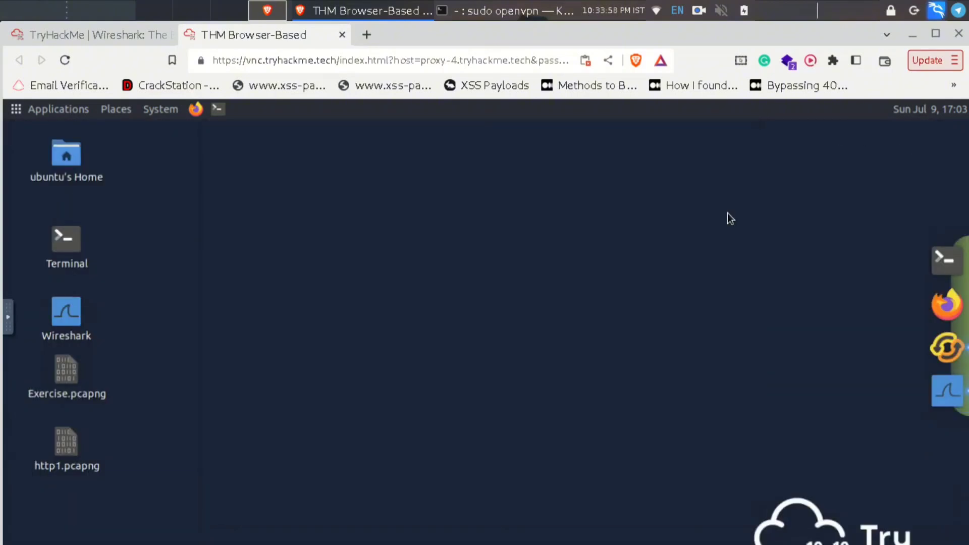
click(948, 258)
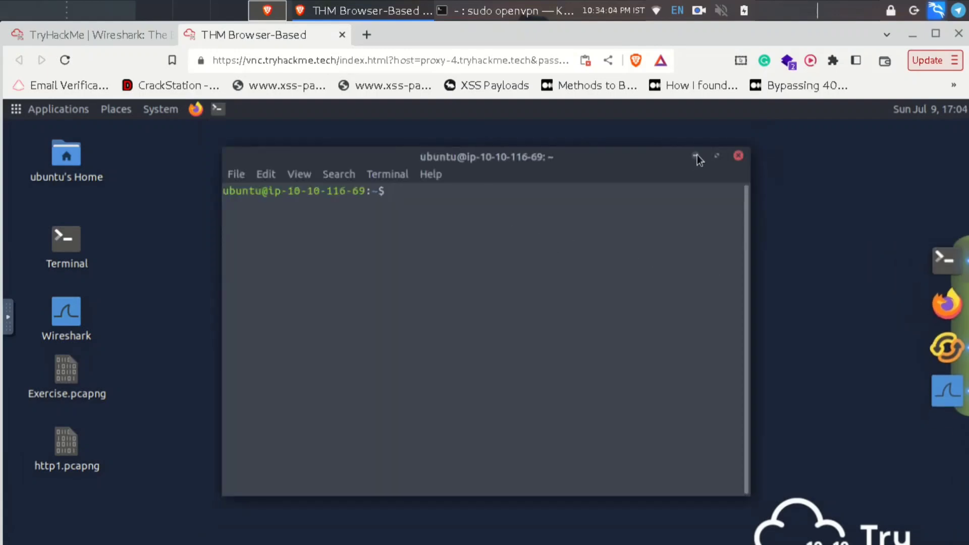
text(ls)
key(Return)
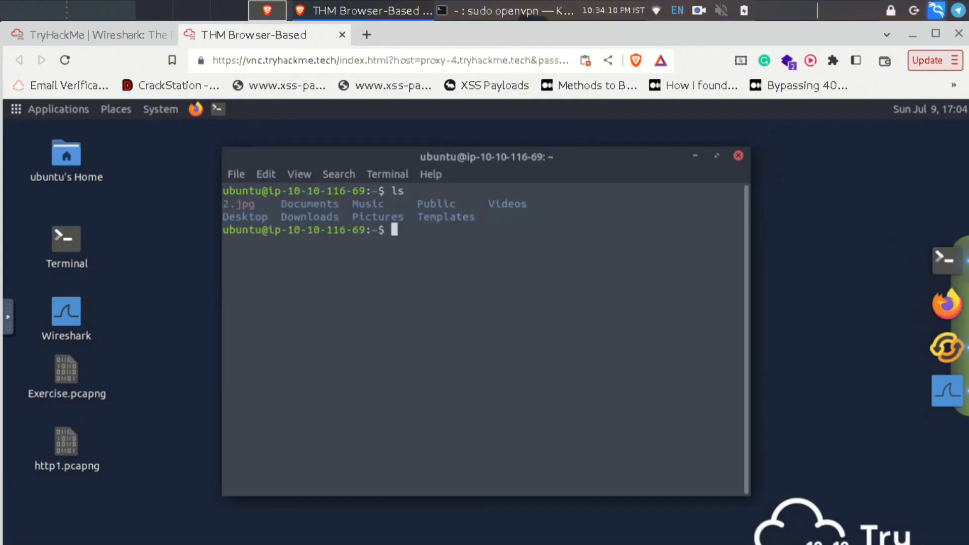
text(md5sum 2.j)
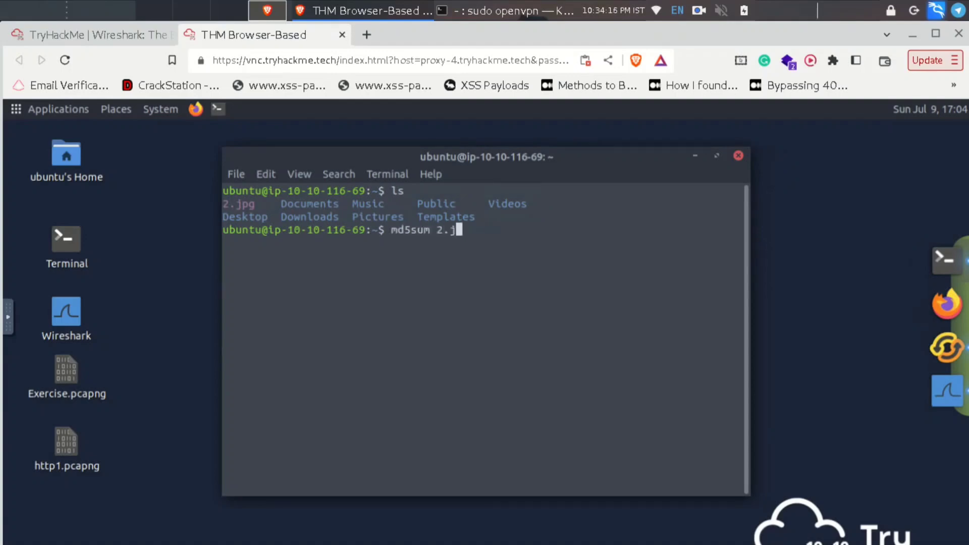
text(pg)
key(Return)
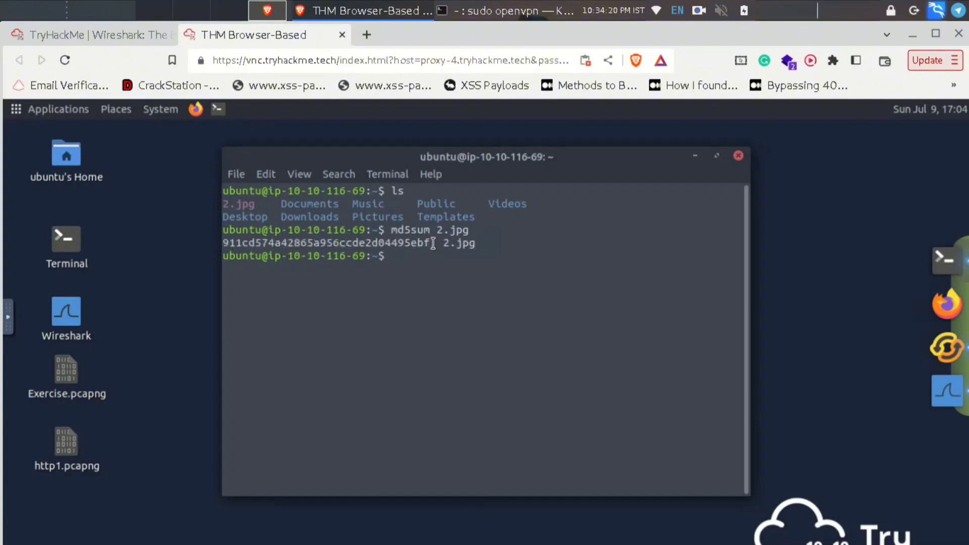
- Copy the 2.jpg MD5 hash and paste it into TryHackMe's packet-12 answer field
drag(429, 243, 216, 244)
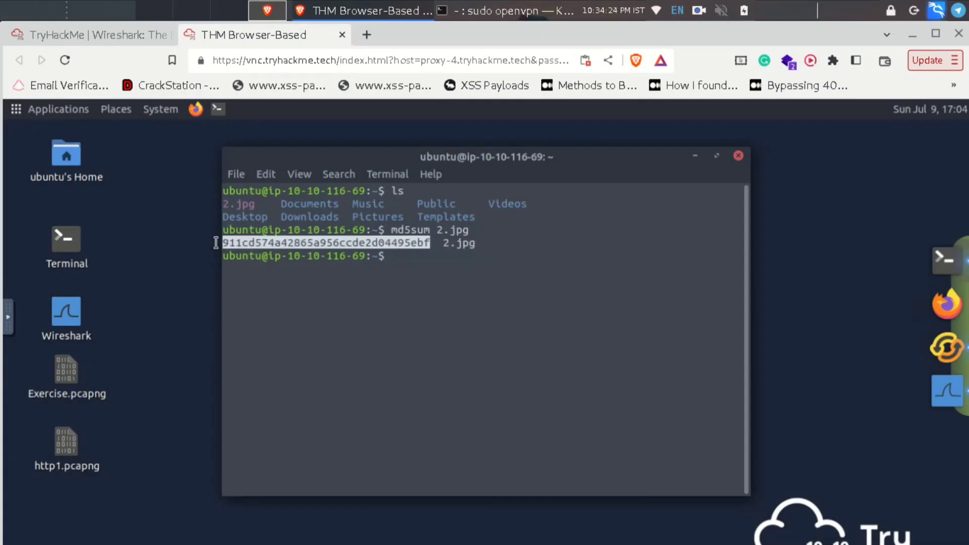
right_click(241, 245)
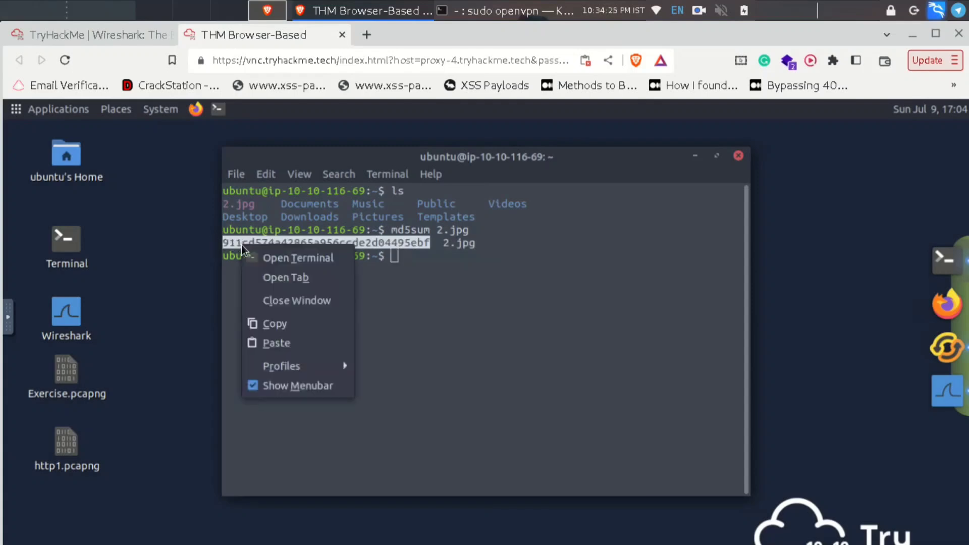
click(265, 325)
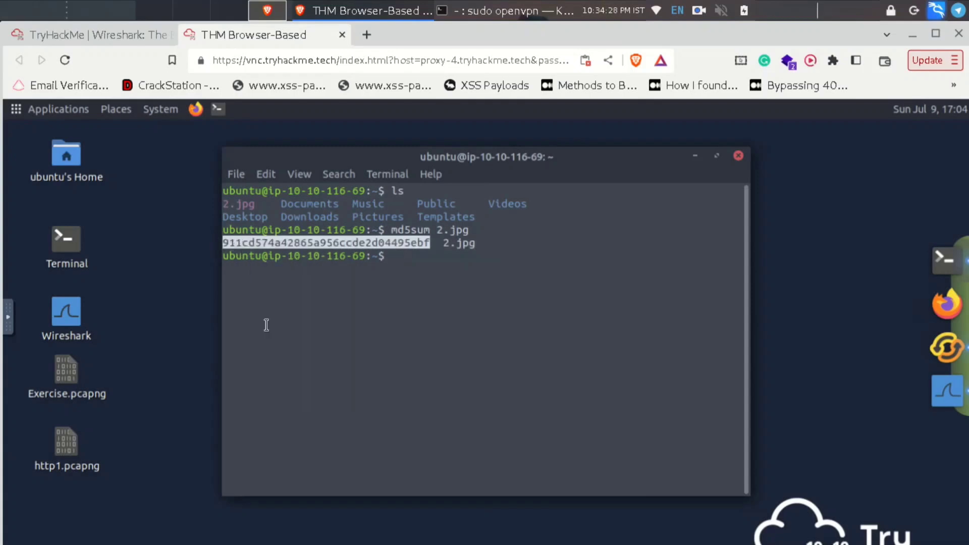
right_click(277, 240)
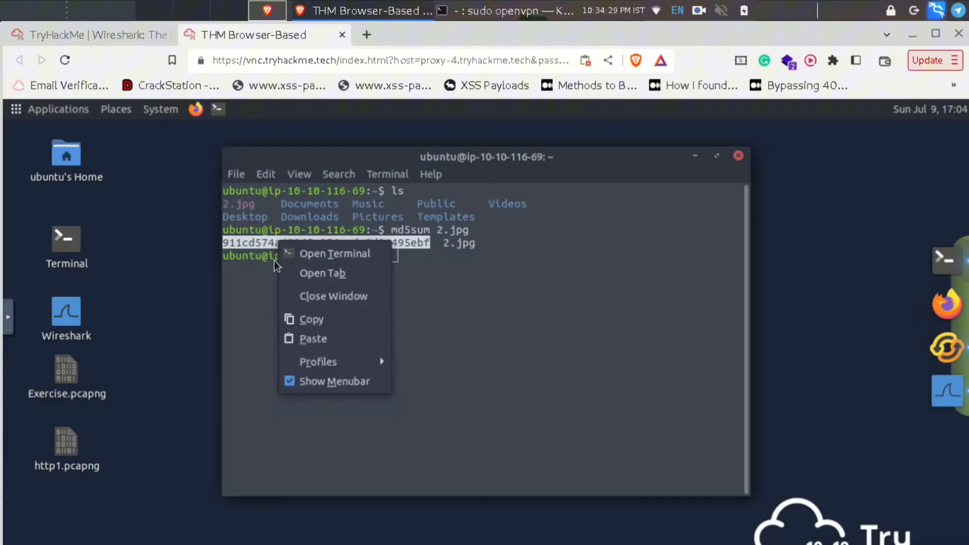
click(298, 322)
click(83, 29)
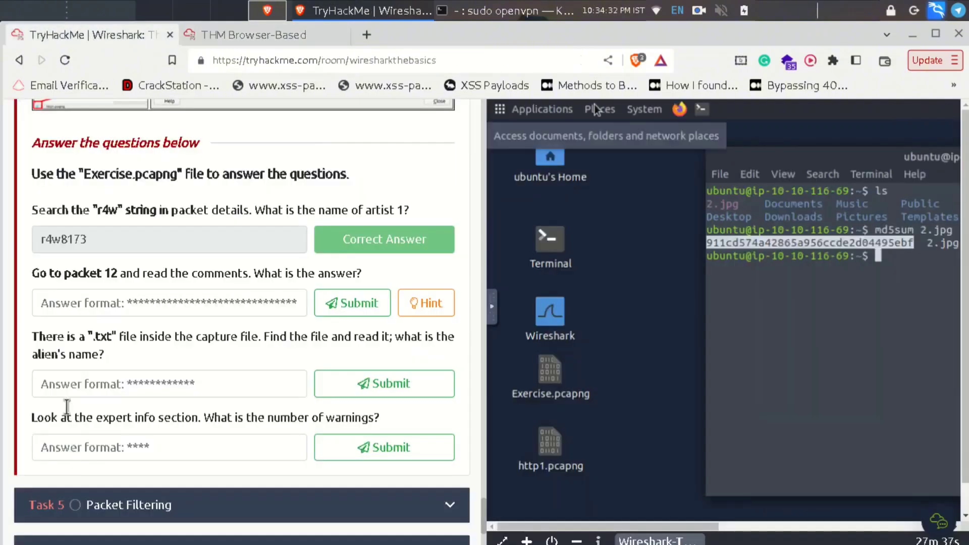
right_click(70, 298)
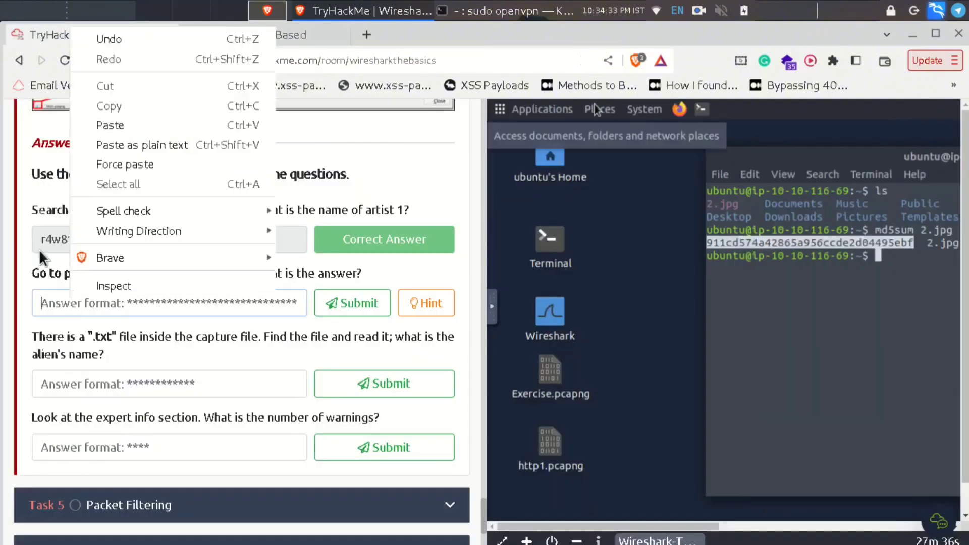
click(90, 127)
- Submit the hash as the packet-12 answer and return to the terminal
click(352, 303)
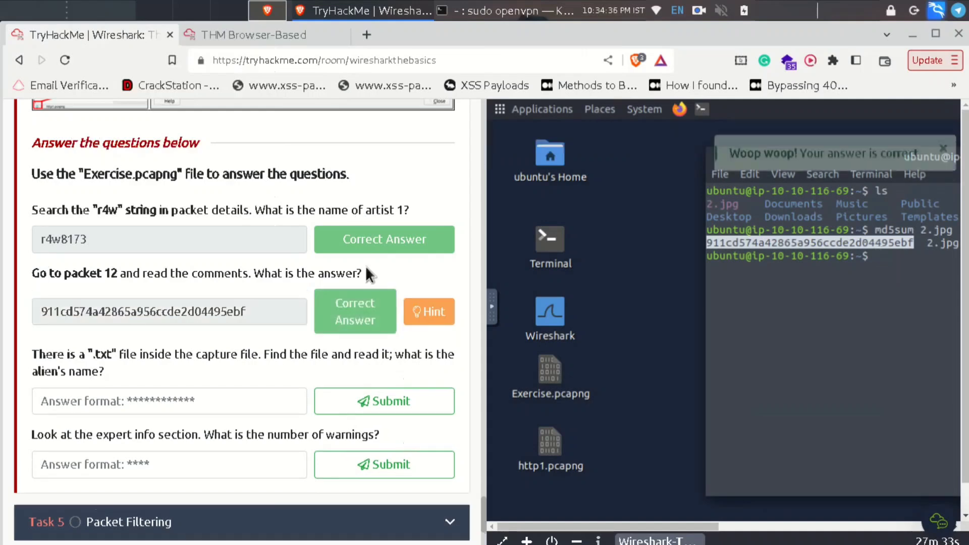
click(238, 35)
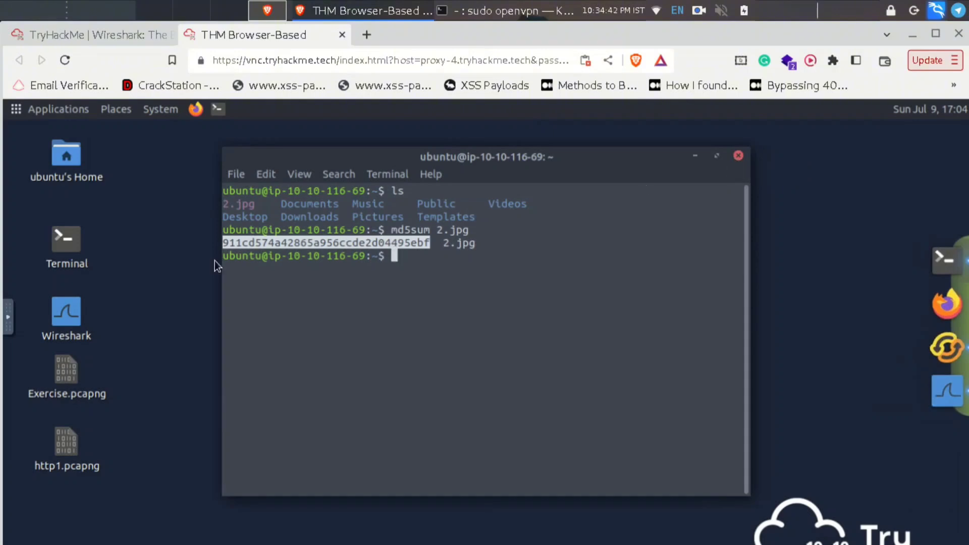
click(417, 306)
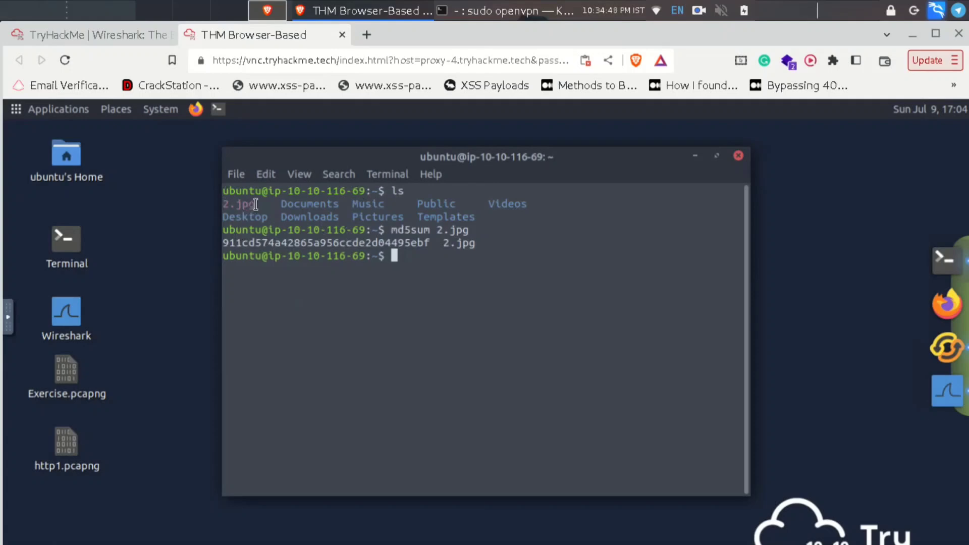
- Highlight 2.jpg, the md5sum command and the hash in the terminal, then close it
drag(256, 204, 217, 200)
click(343, 237)
double_click(409, 229)
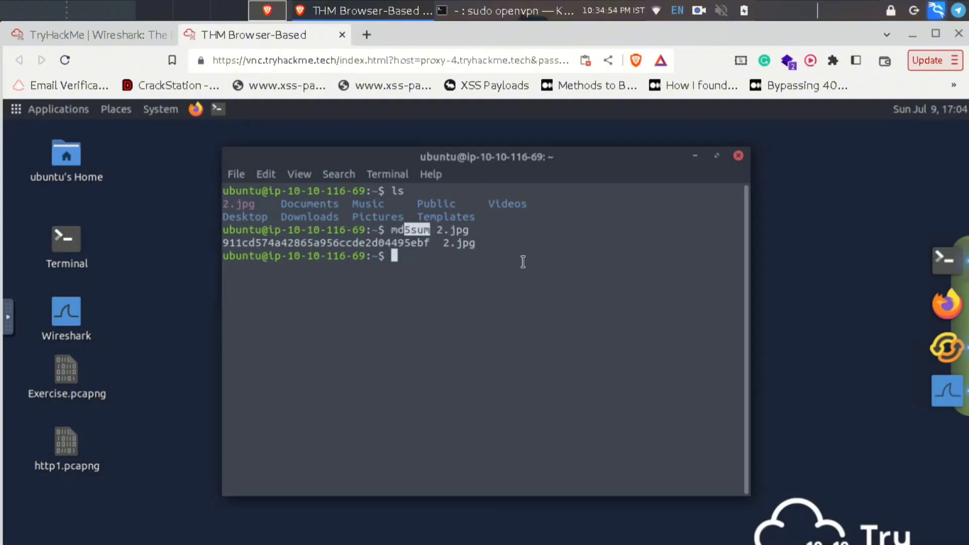
click(482, 229)
drag(425, 230, 505, 231)
click(512, 274)
drag(436, 243, 294, 240)
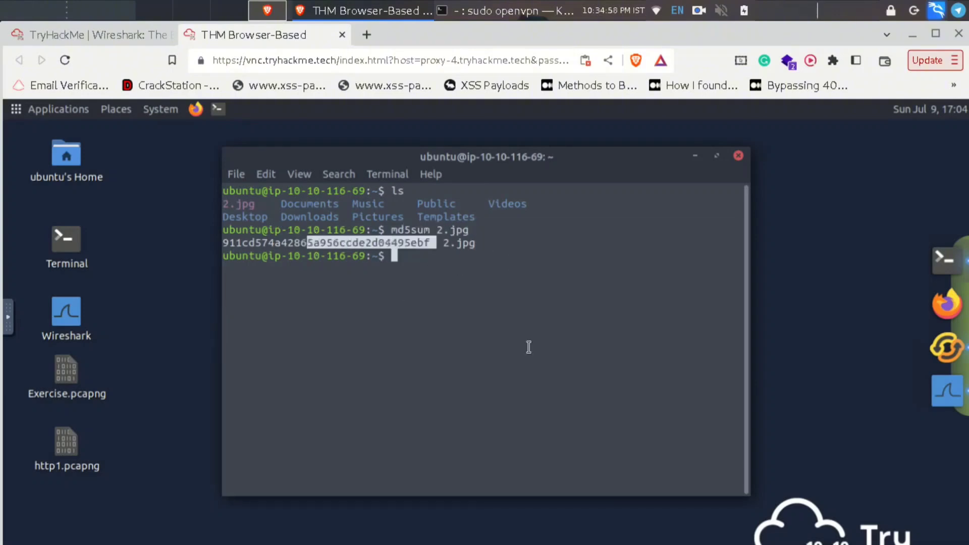
click(528, 347)
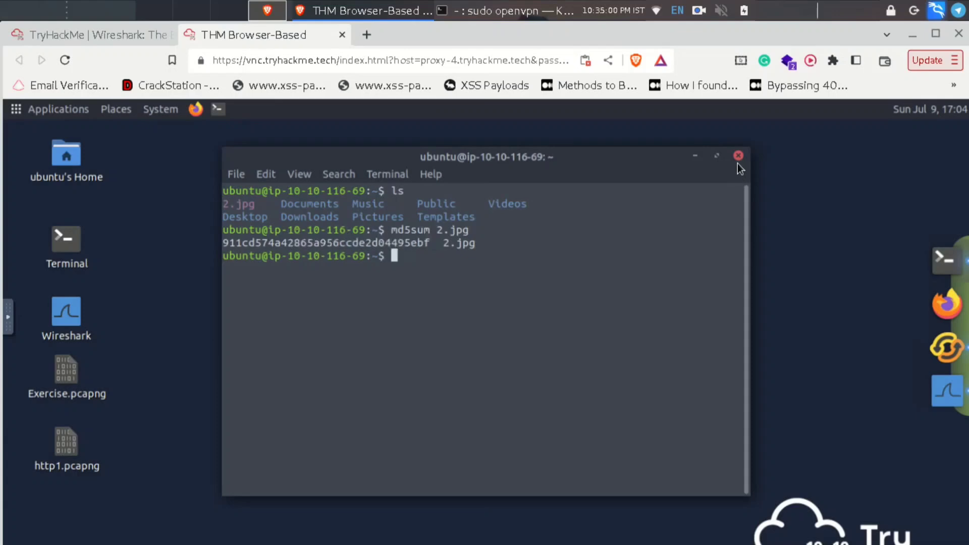
click(738, 157)
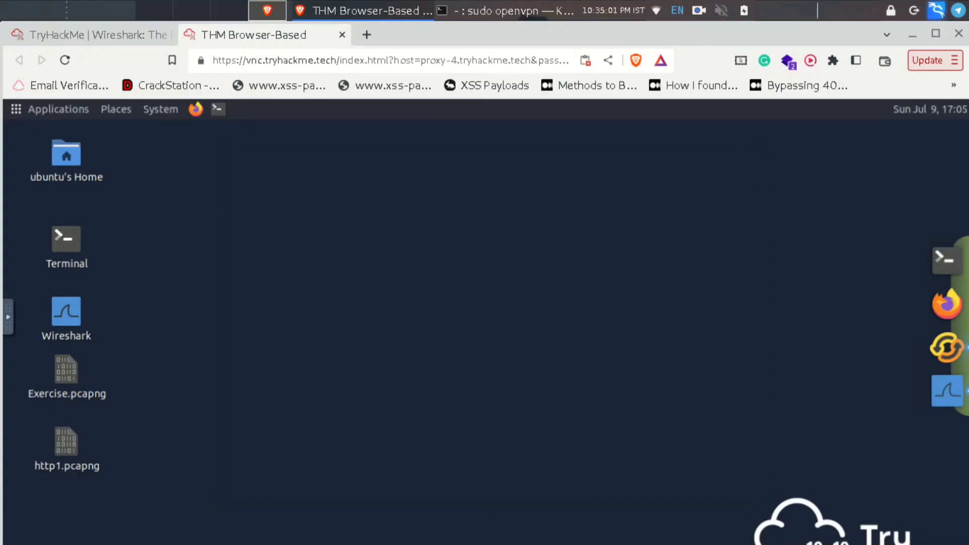
- Bring the Exercise.pcapng Wireshark window forward and browse the File menu
click(954, 391)
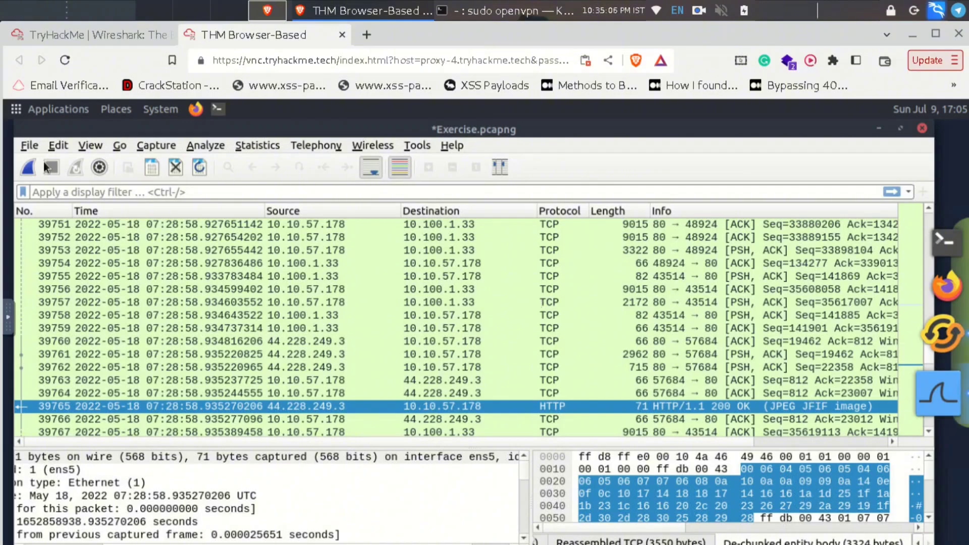
click(23, 145)
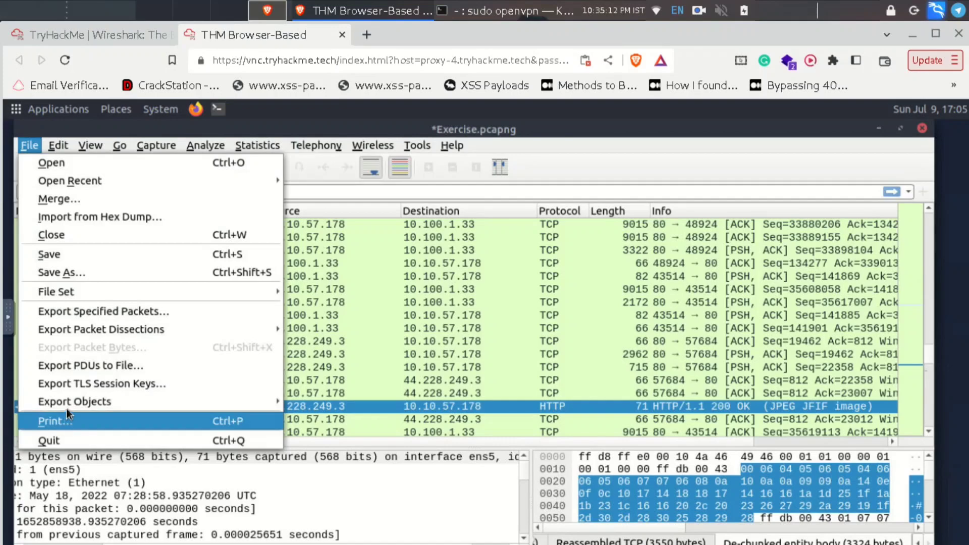
mouse_move(68, 408)
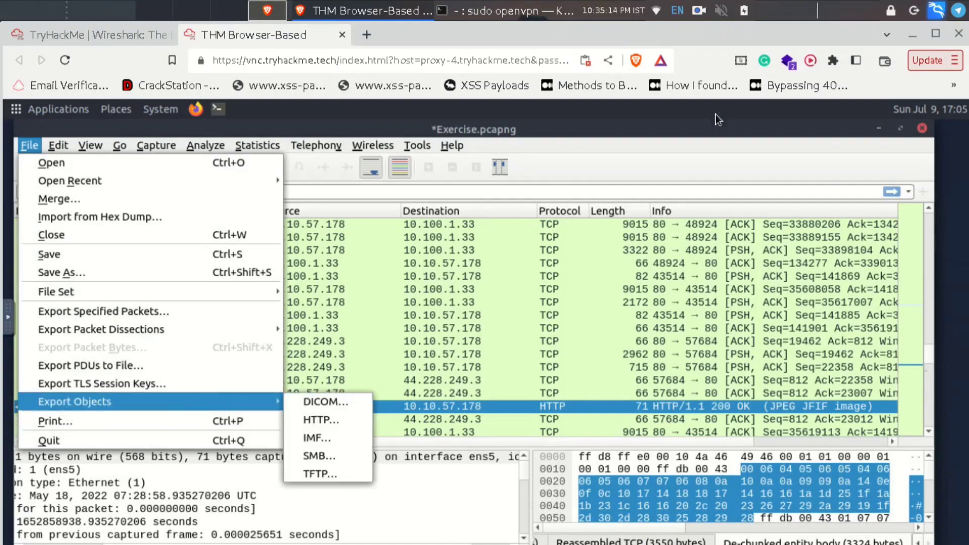
click(964, 232)
- Read the .txt file question on TryHackMe, then open Wireshark's File > Export Objects submenu
click(51, 29)
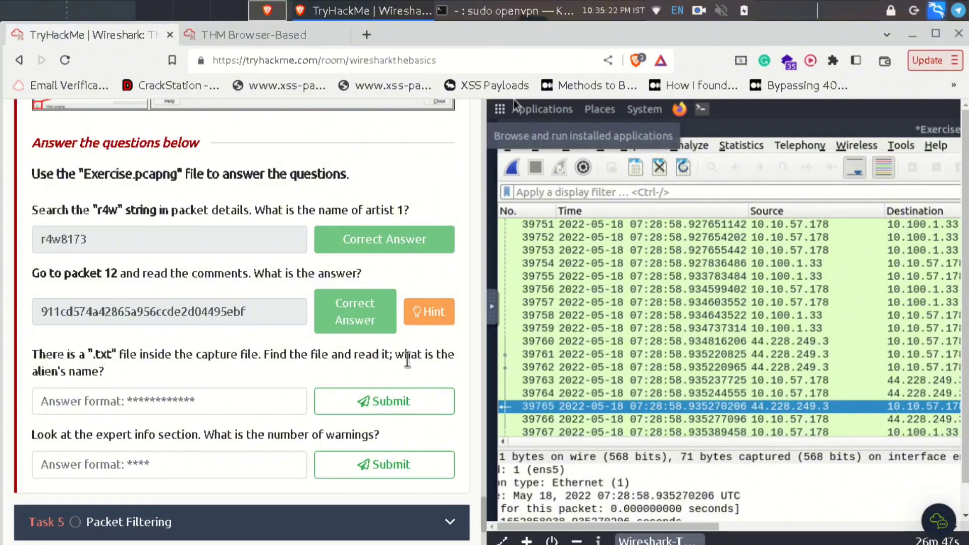
triple_click(110, 373)
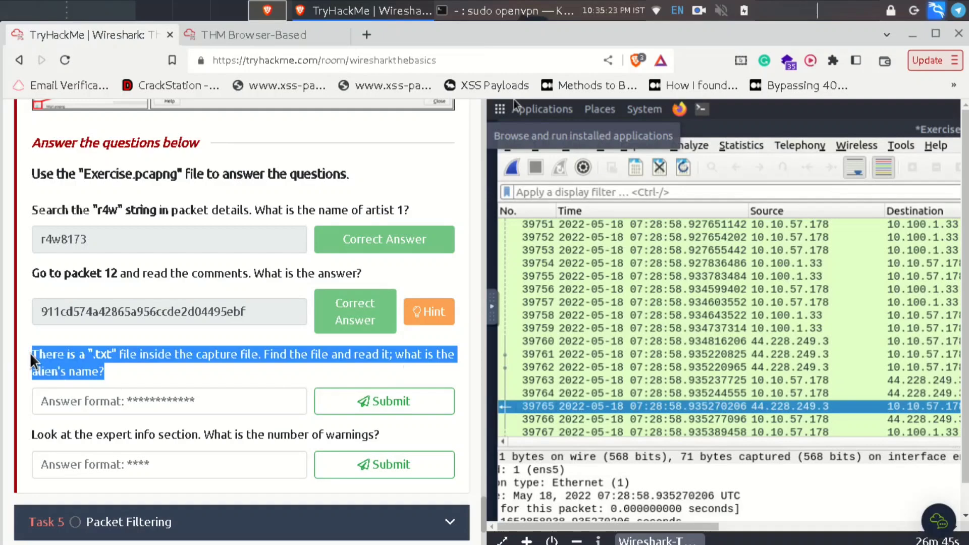
click(145, 372)
click(226, 35)
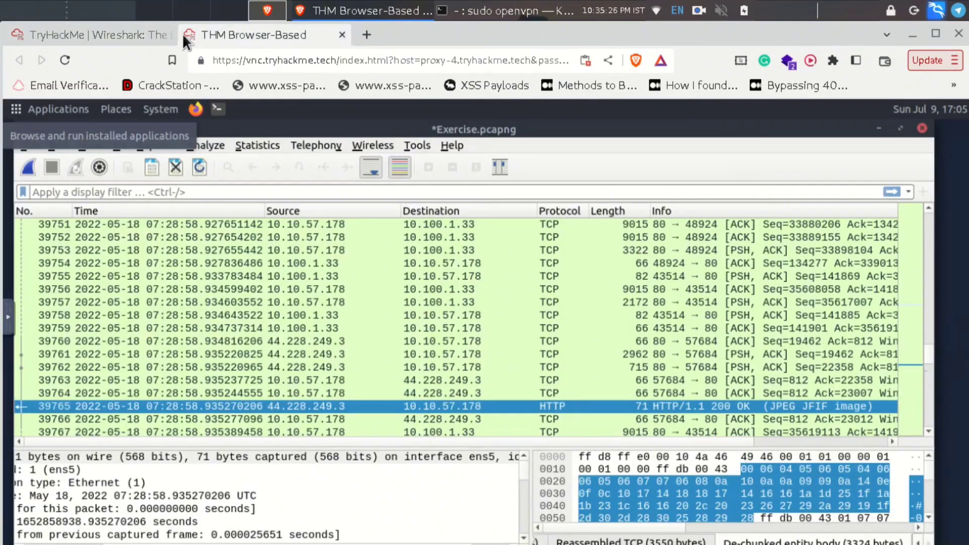
click(130, 32)
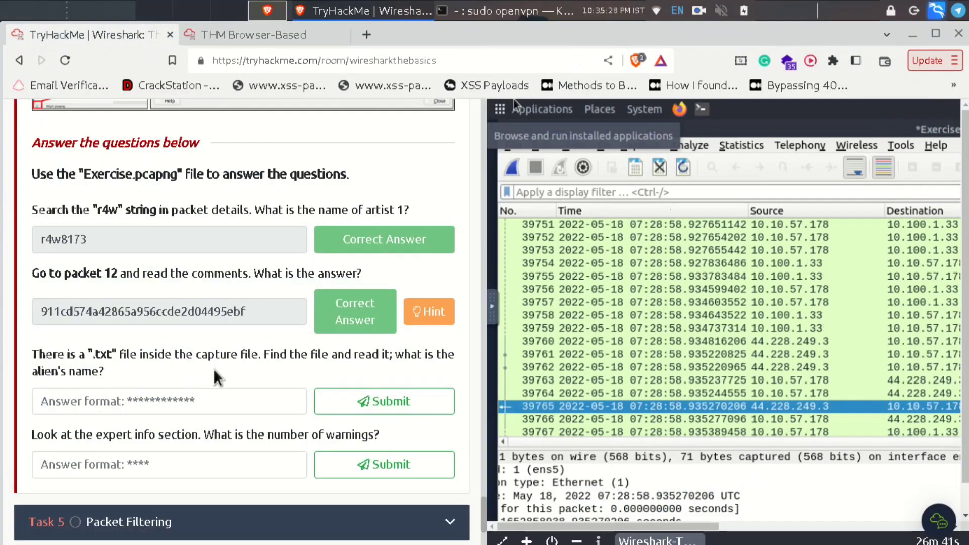
click(301, 40)
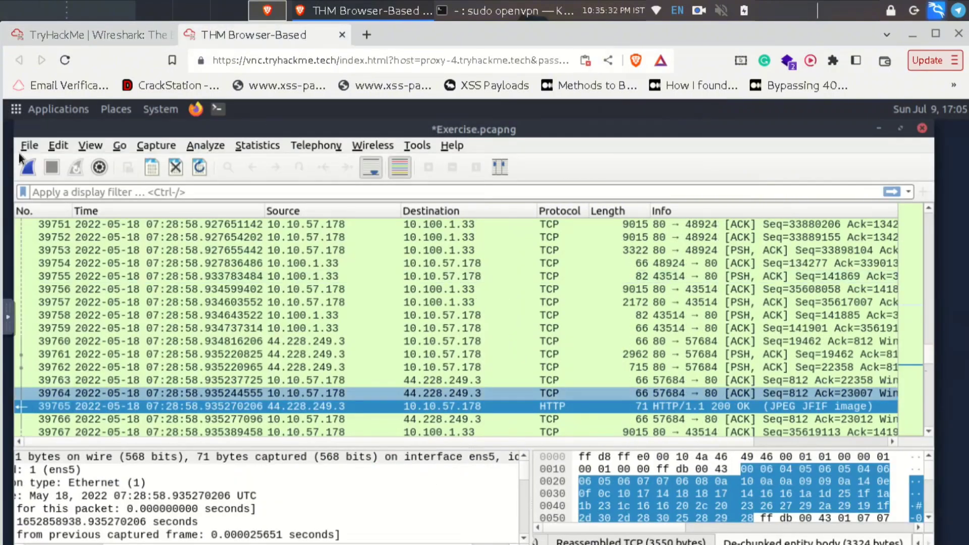
click(24, 140)
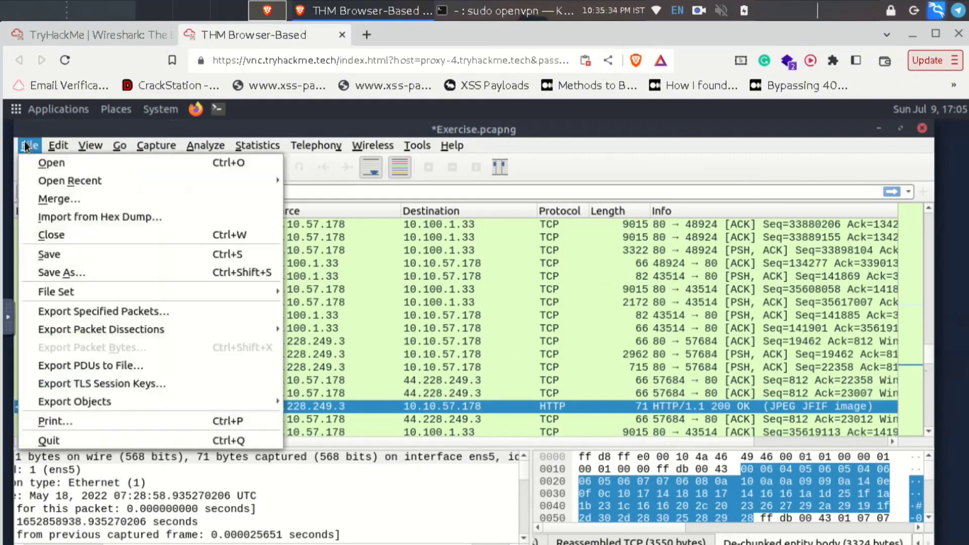
mouse_move(89, 400)
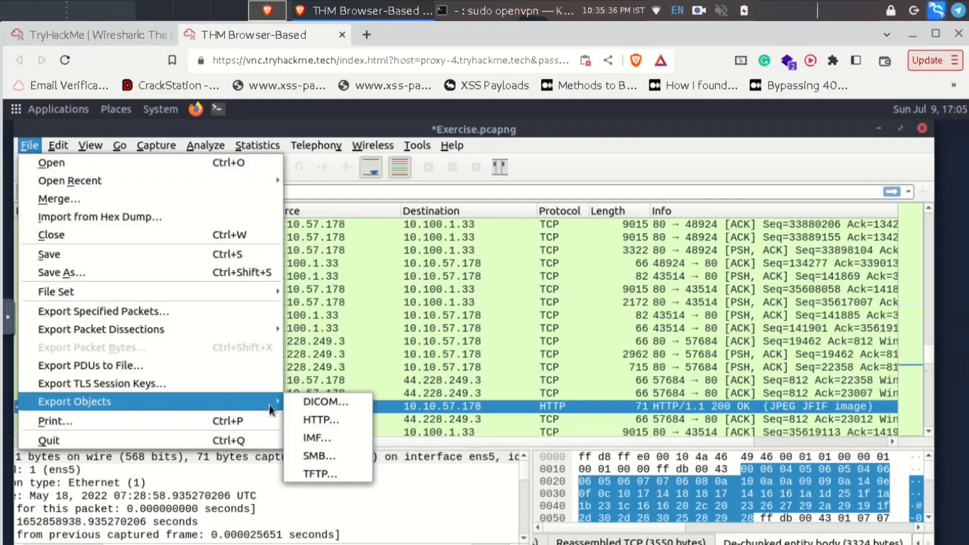
- Filter HTTP objects by 'txt', save note.txt from packet 4267 to home, and minimize Wireshark
click(311, 419)
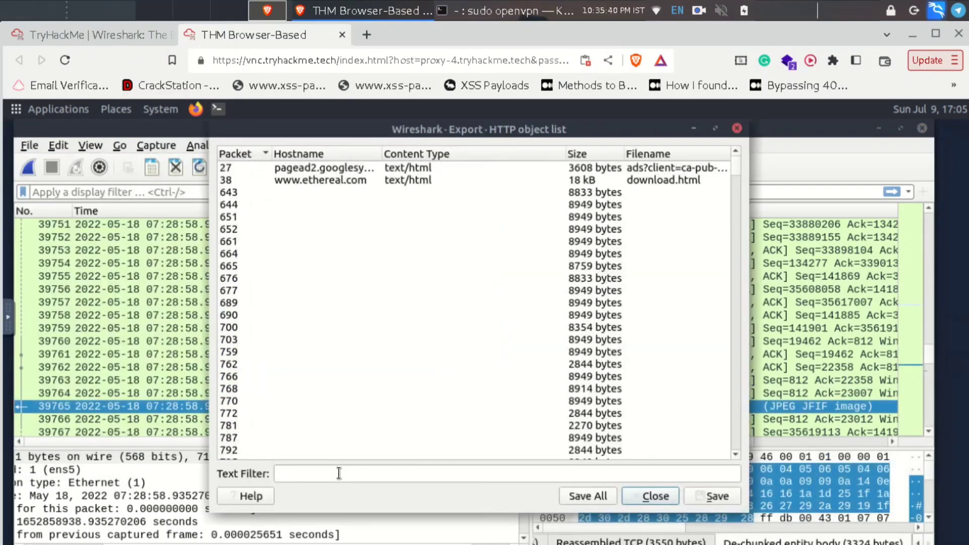
click(338, 473)
text(txt)
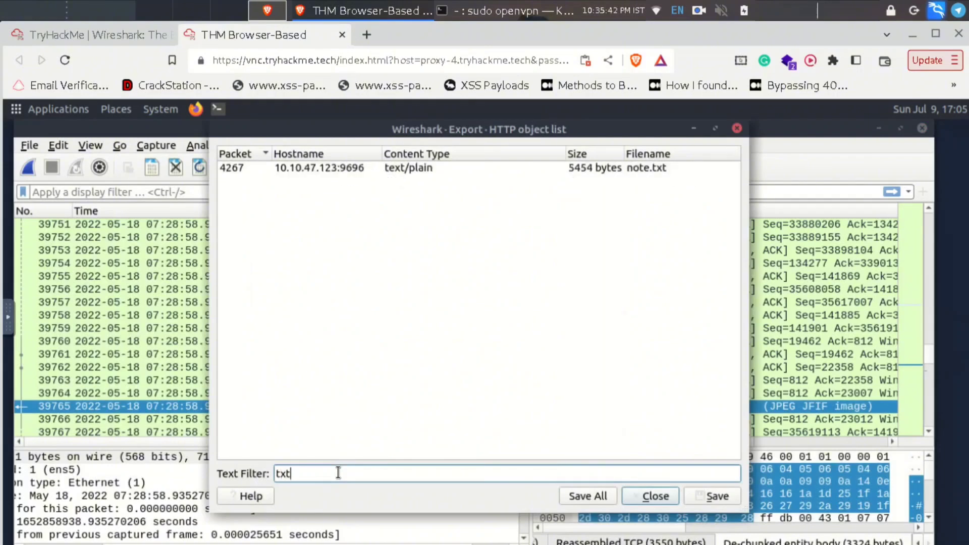
click(407, 168)
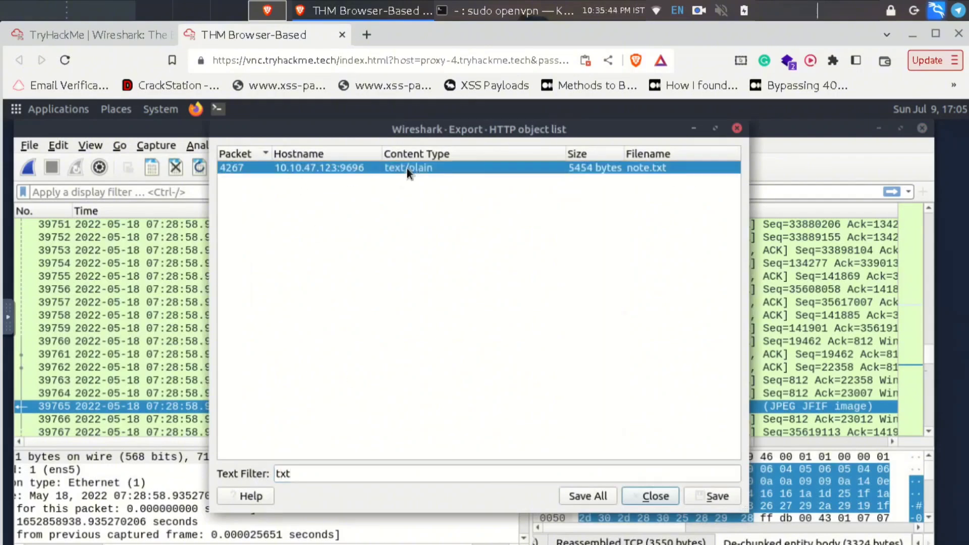
click(704, 495)
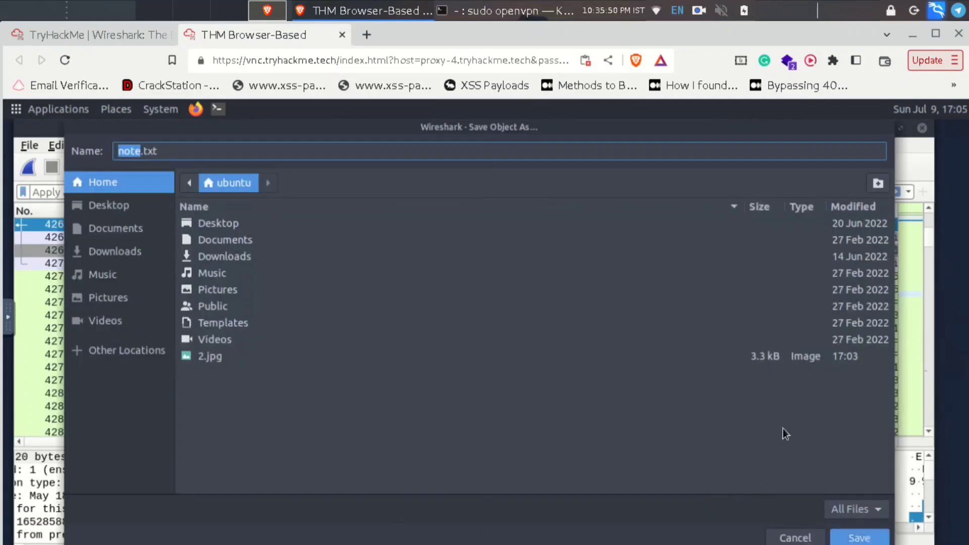
key(Return)
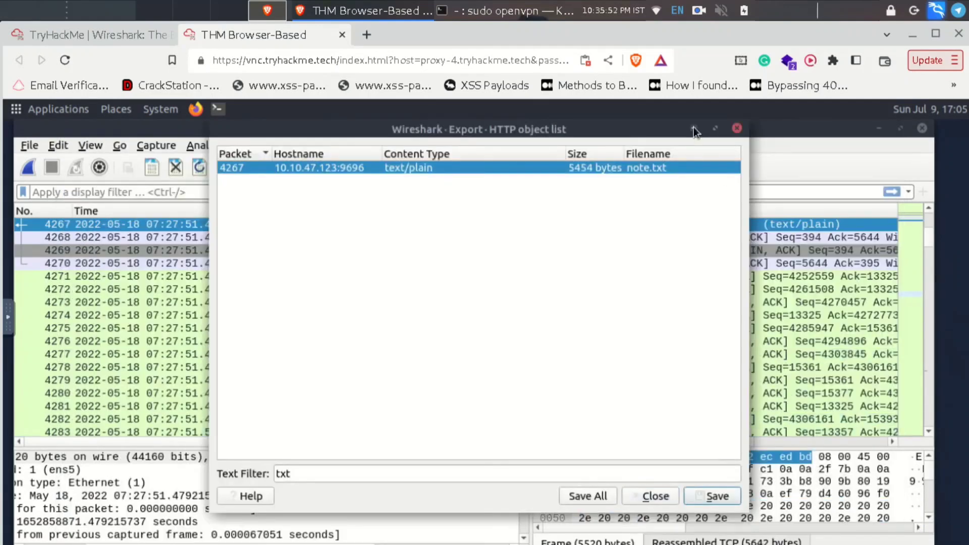
click(693, 127)
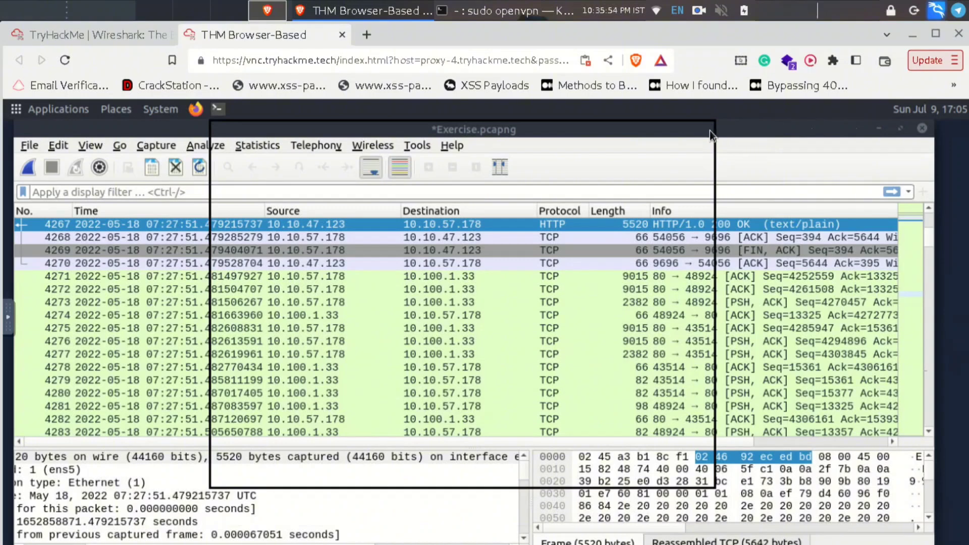
click(882, 130)
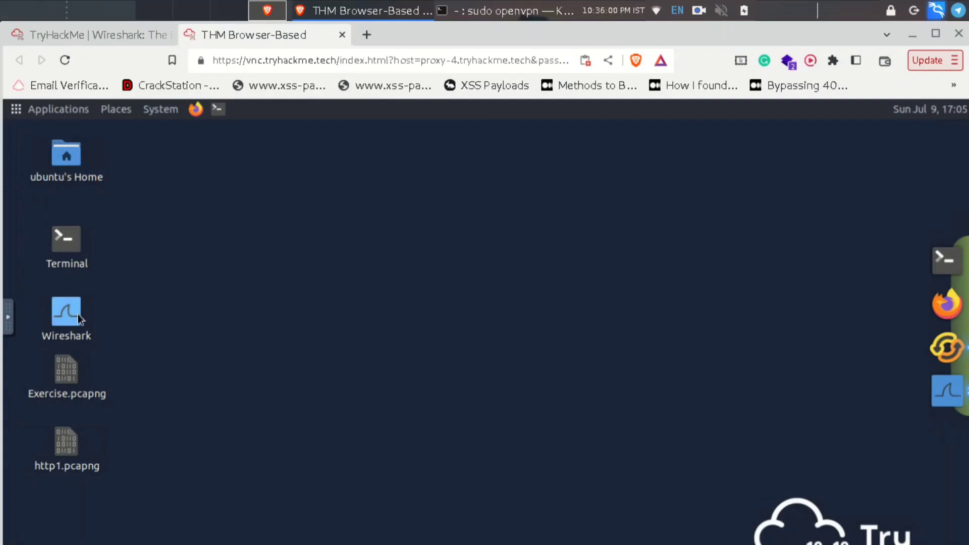
- Open note.txt from the Home folder in Pluma and scroll to the PACKETMASTER ASCII art
double_click(59, 167)
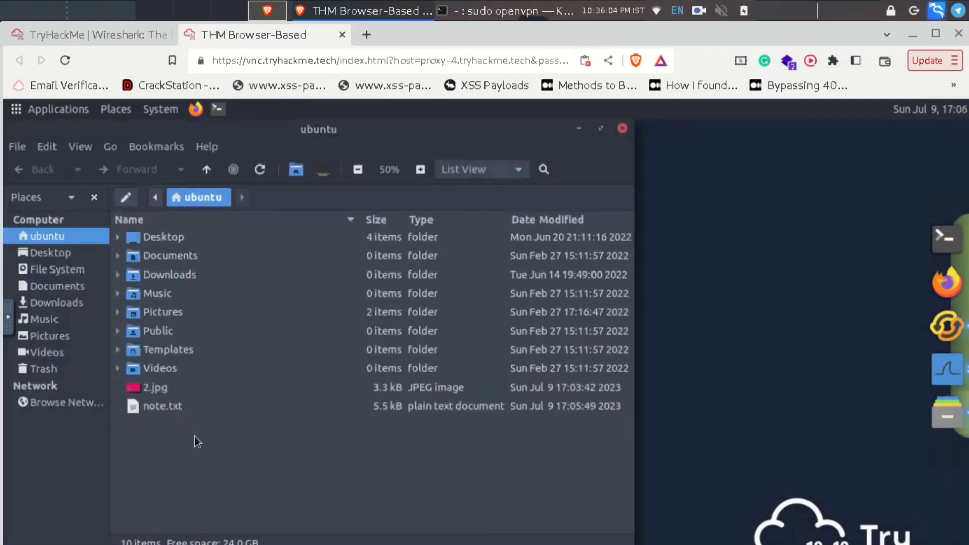
right_click(169, 405)
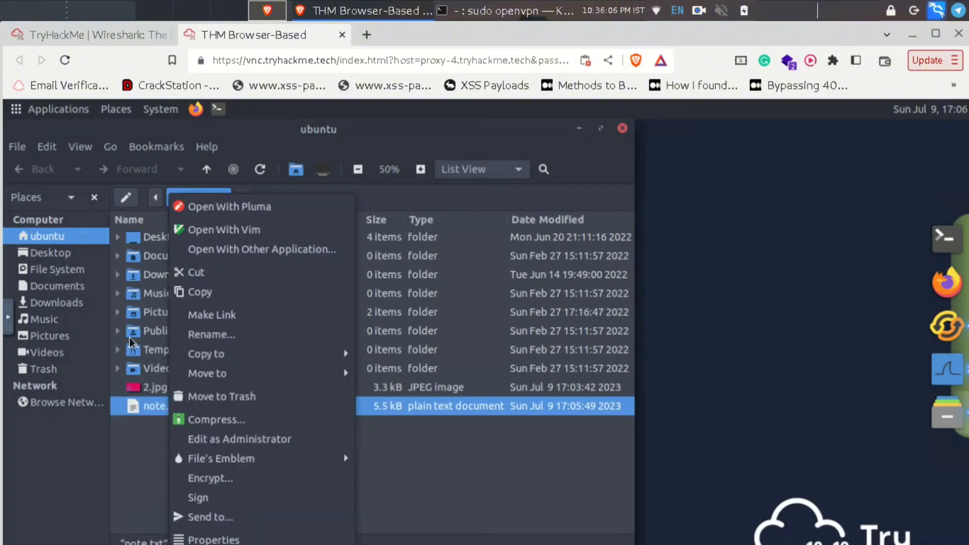
click(222, 207)
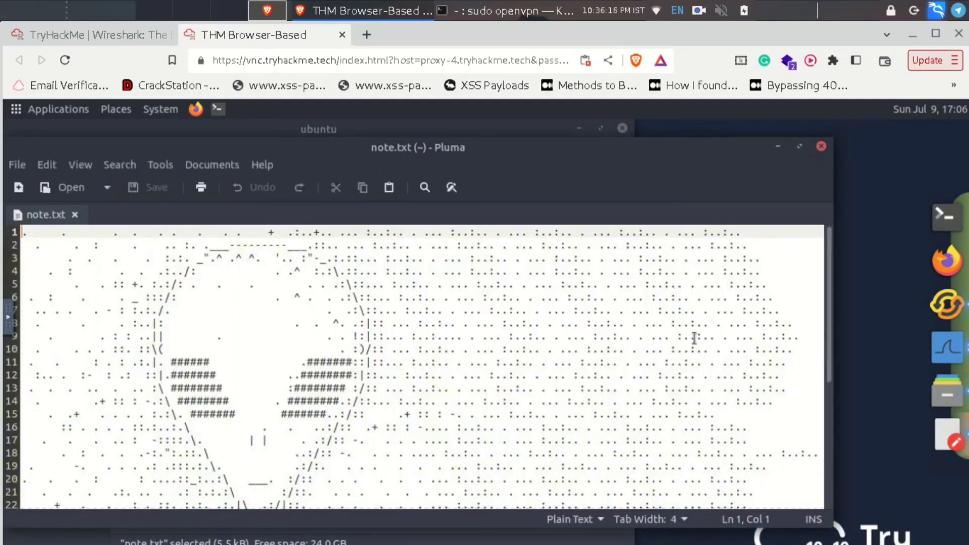
scroll(693, 337, down, 1)
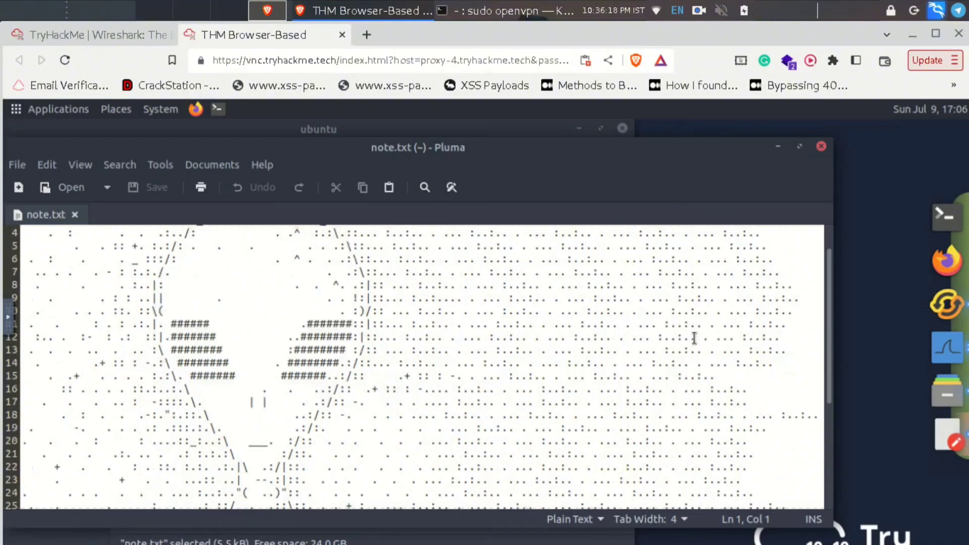
scroll(694, 337, down, 2)
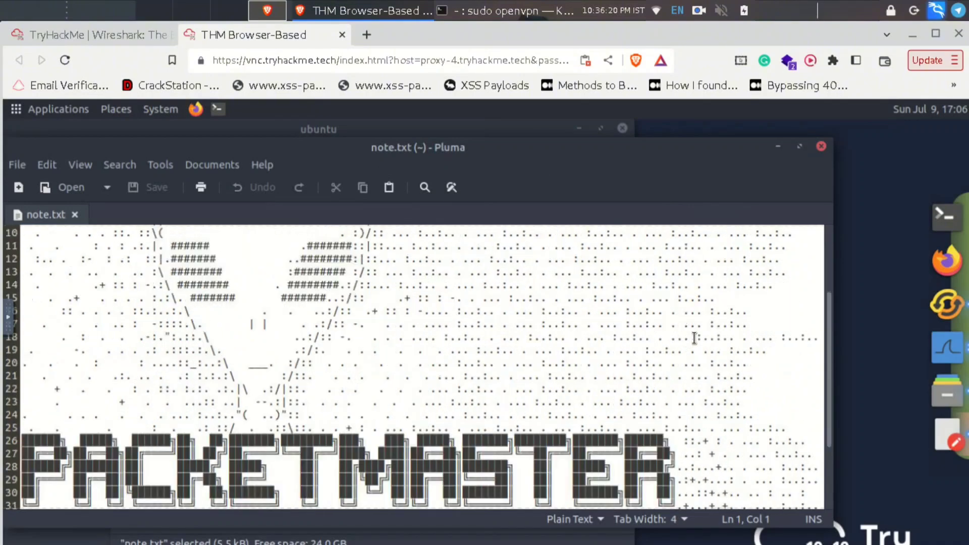
scroll(53, 464, down, 3)
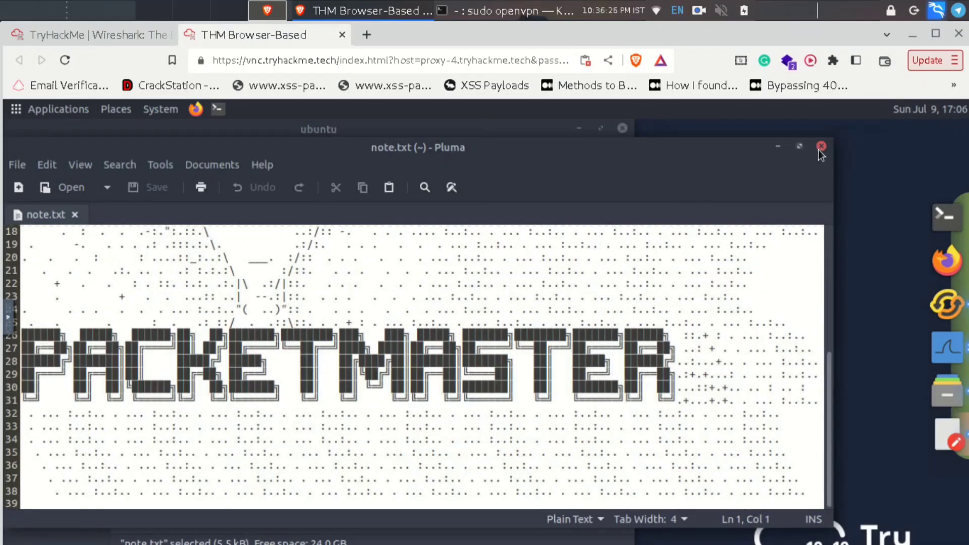
- Submit 'packet master' as the alien's name, then close the home folder window
click(68, 31)
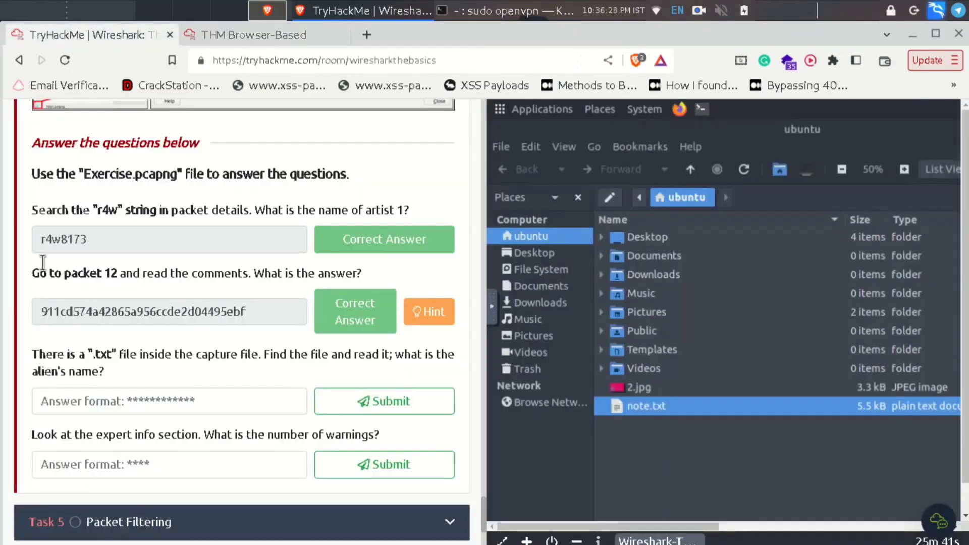
click(95, 402)
text(pac)
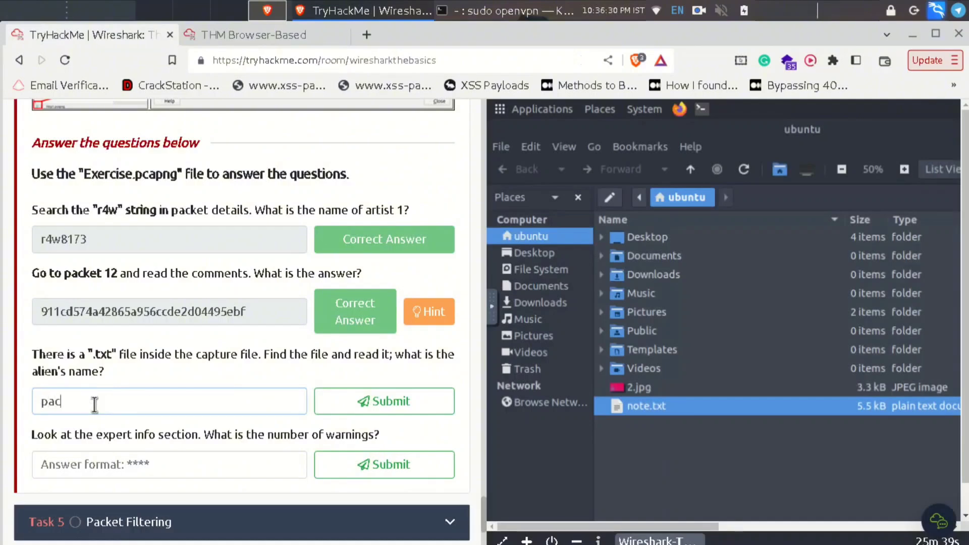
text(ket master)
key(Return)
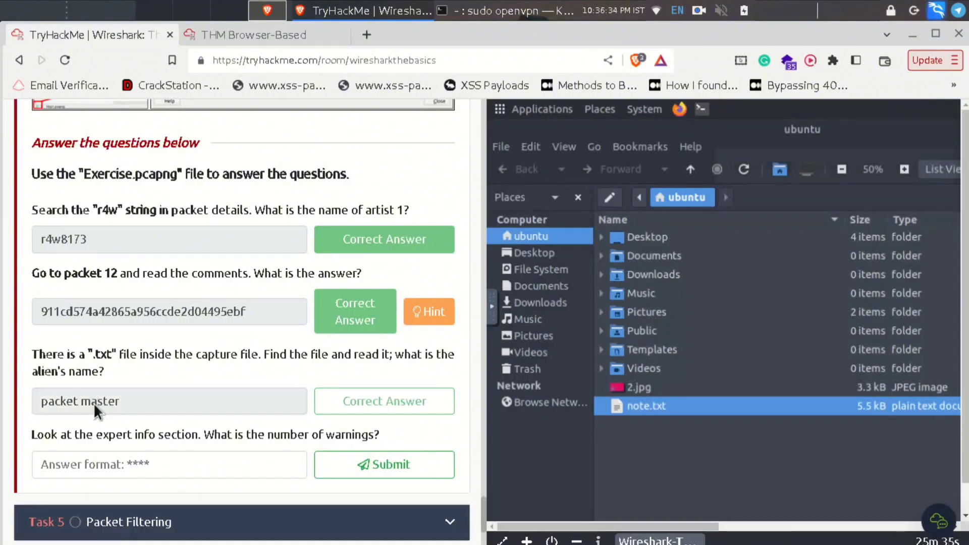
click(313, 34)
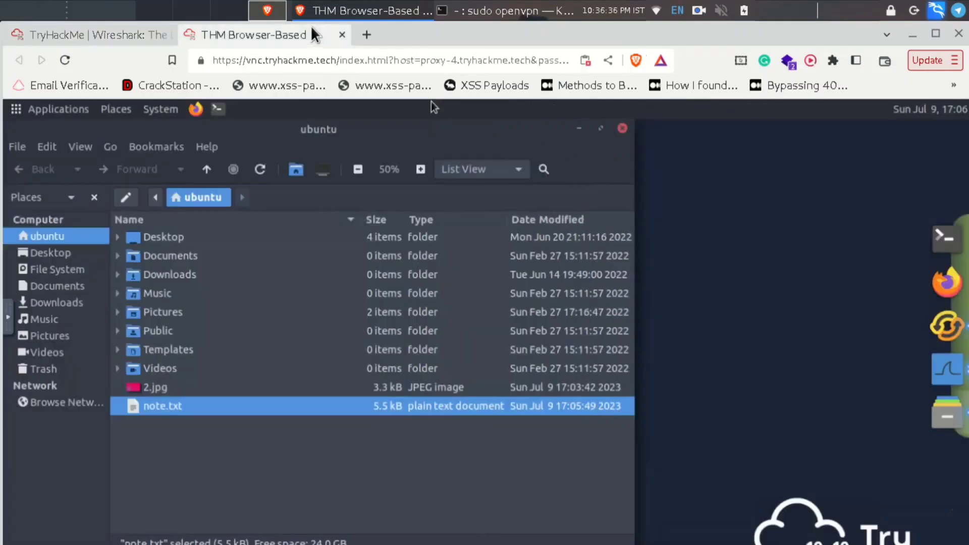
click(621, 128)
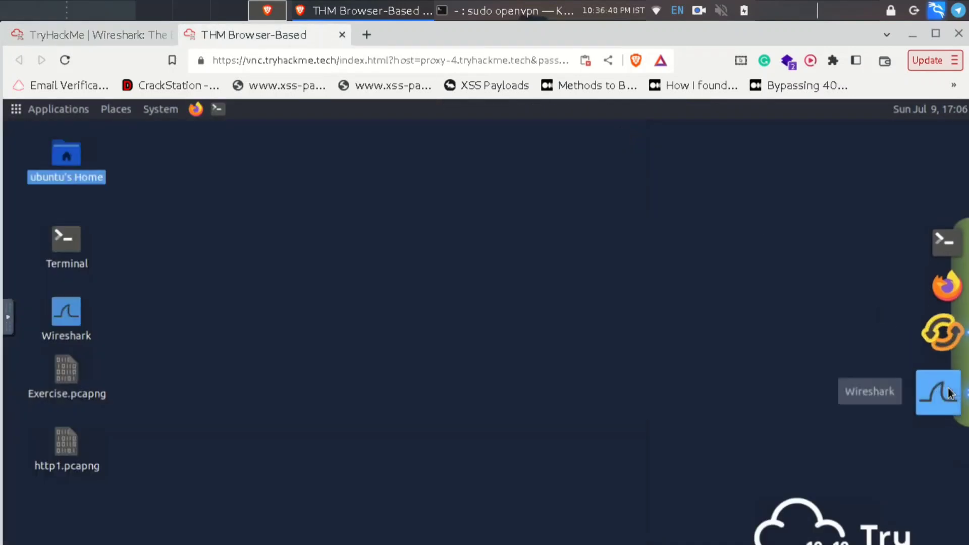
click(53, 29)
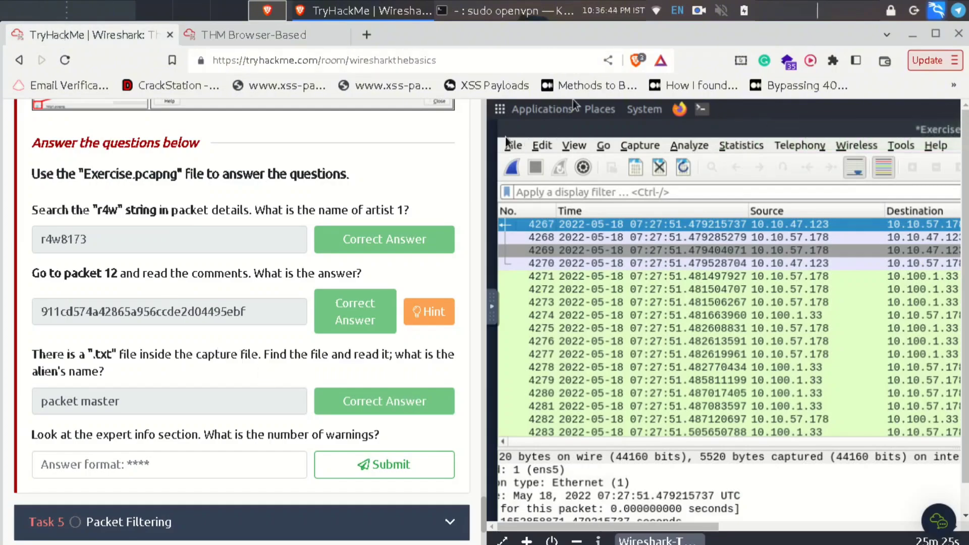
- Switch between the room's questions and the remote Wireshark session to review the warnings question
click(301, 30)
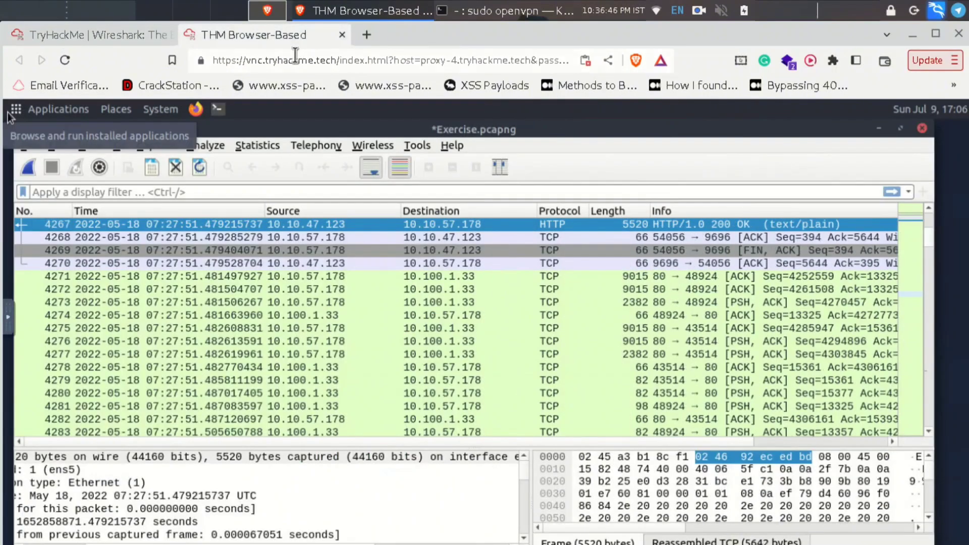
click(120, 31)
click(256, 31)
click(23, 146)
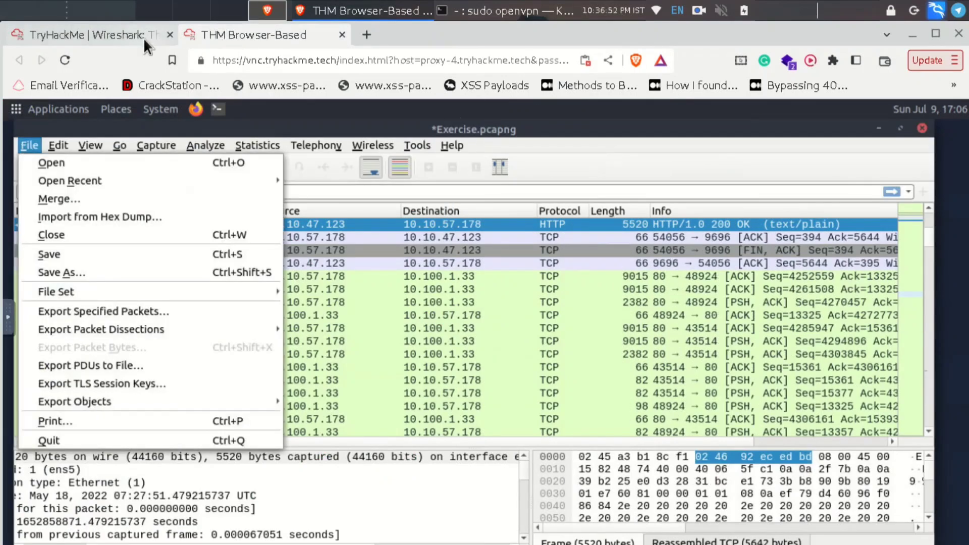
click(119, 35)
scroll(267, 434, down, 2)
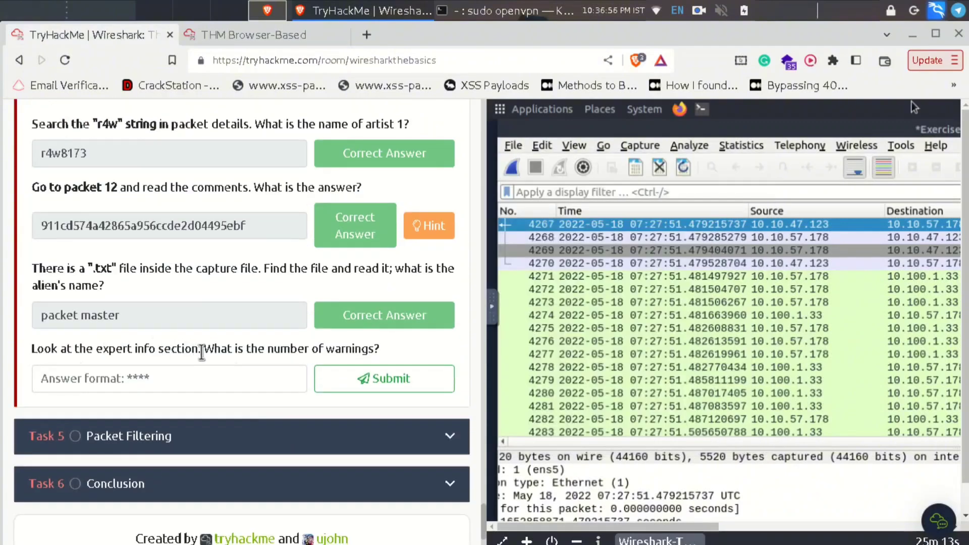
click(275, 35)
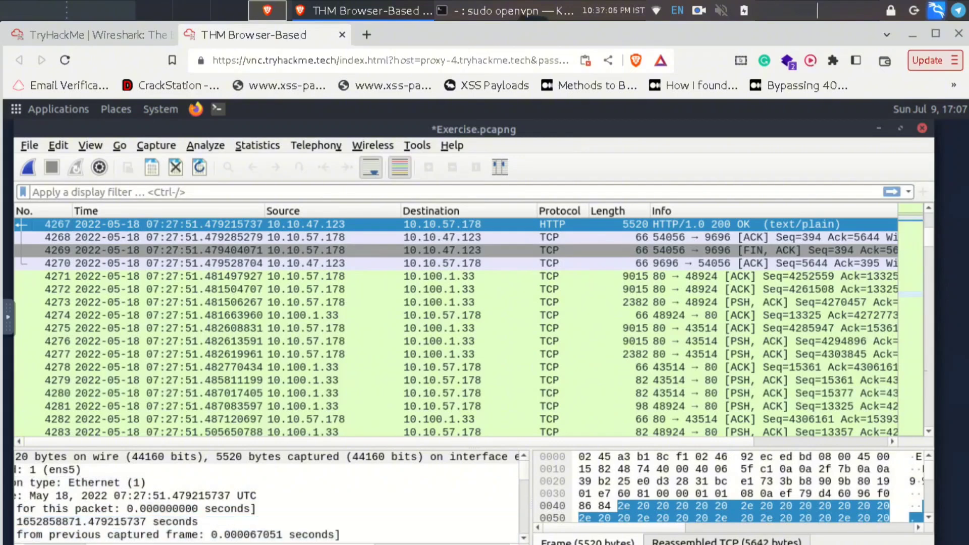
scroll(101, 529, left, 5)
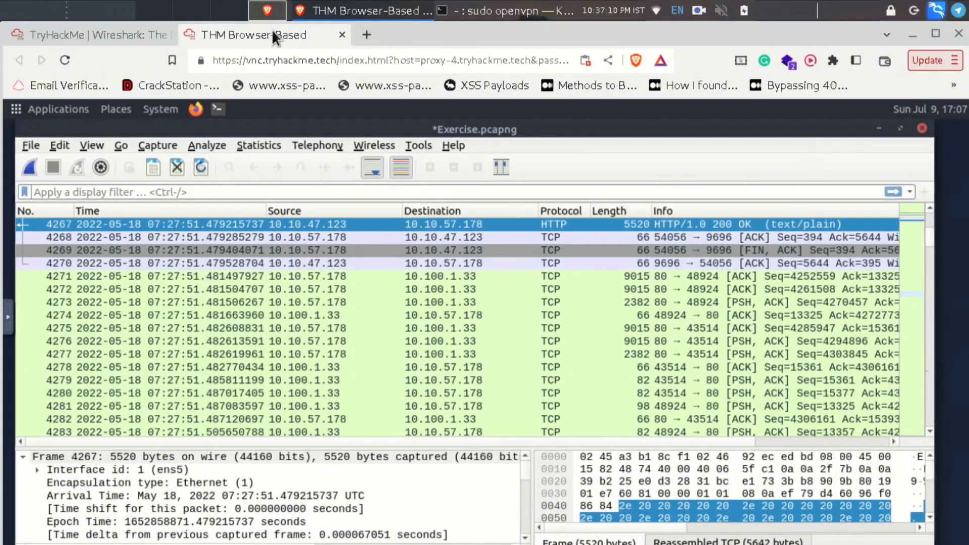
click(52, 27)
click(230, 25)
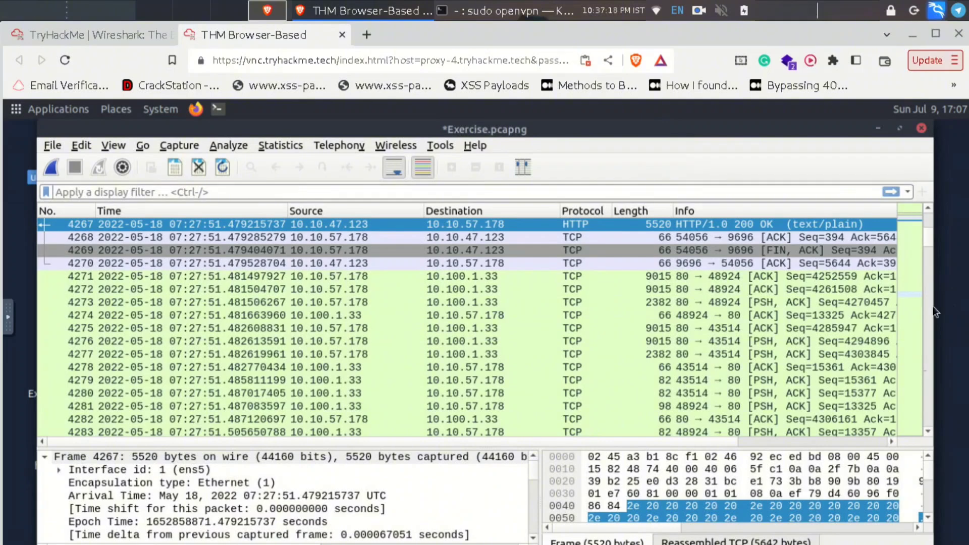
- Maximize Wireshark and open Expert Information to read the 1636 warning count
double_click(932, 306)
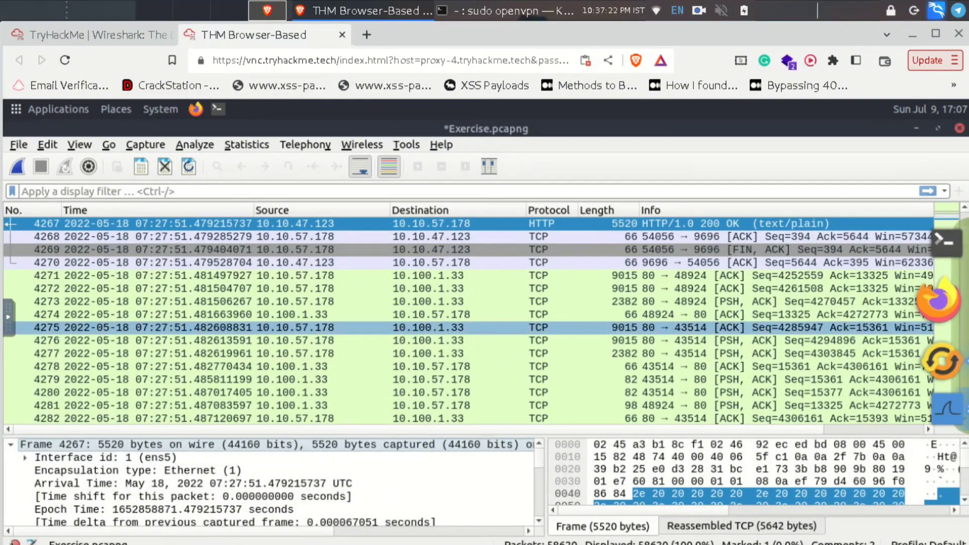
click(15, 543)
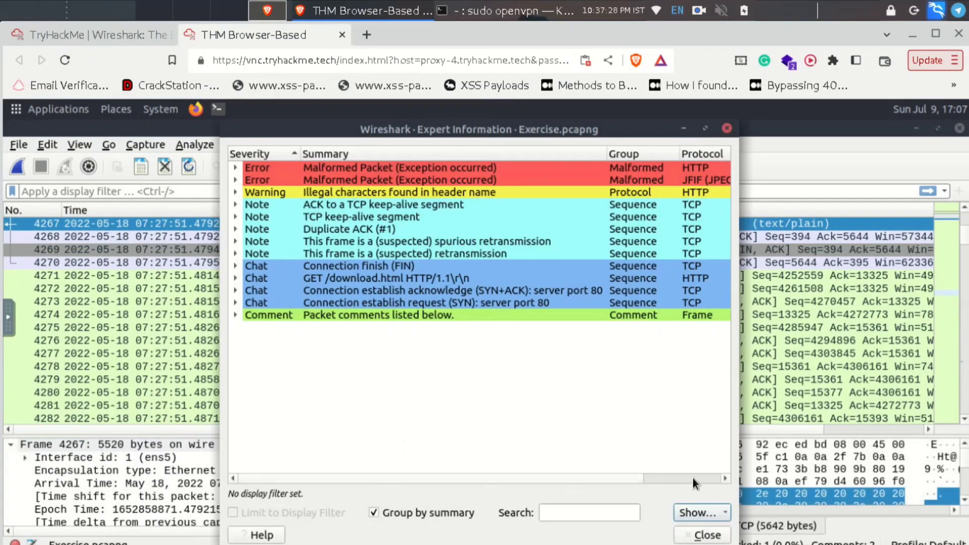
scroll(660, 394, right, 3)
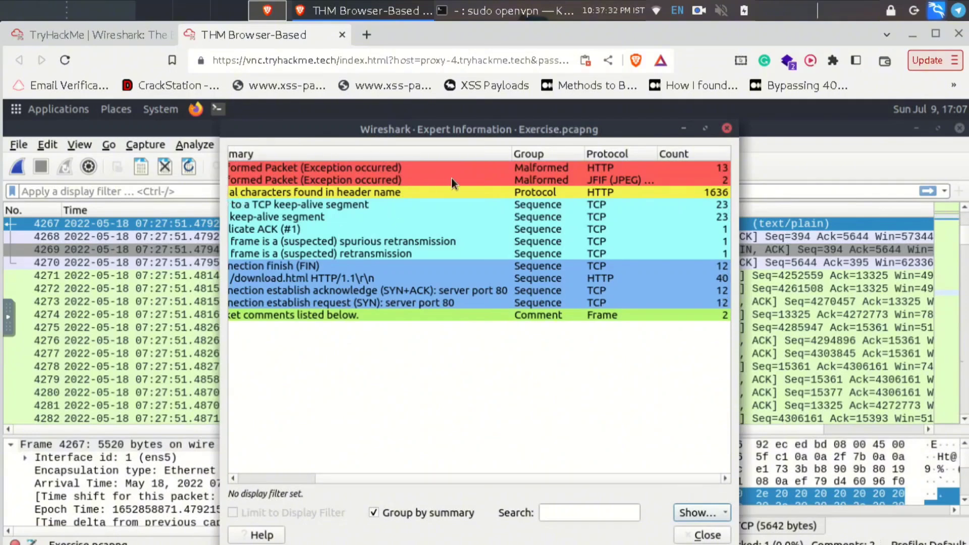
- Enter and submit 1636 as the warnings count answer on TryHackMe
click(119, 31)
click(99, 386)
text(1)
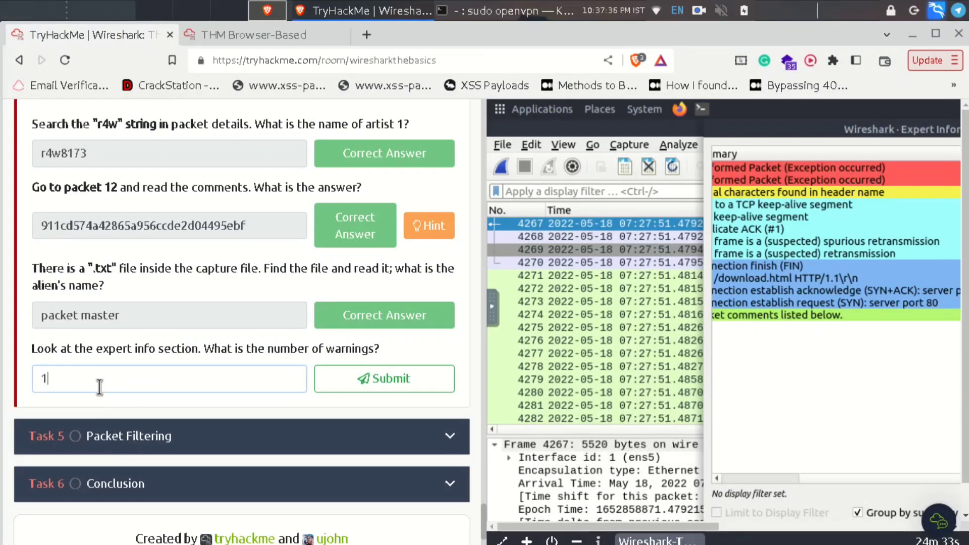
text(636)
click(345, 378)
scroll(280, 304, up, 8)
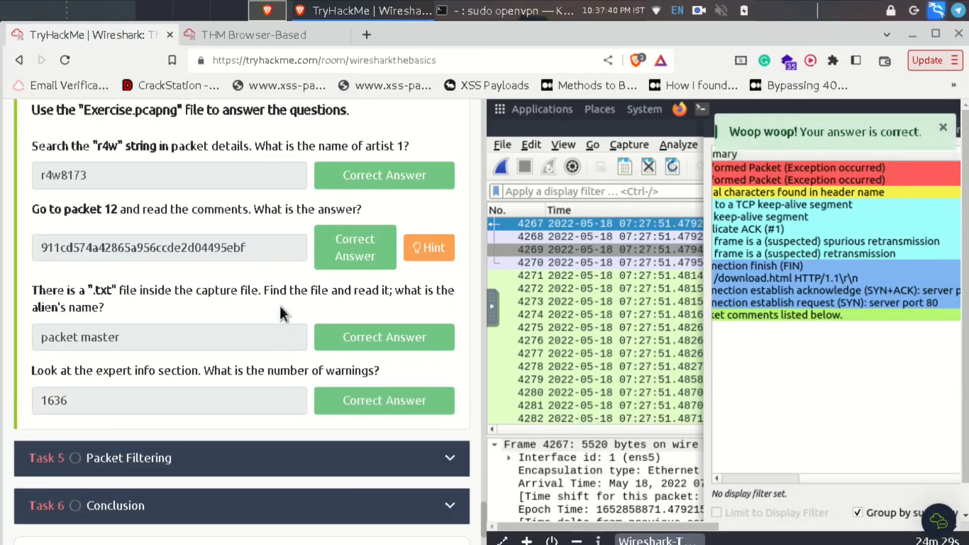
scroll(281, 305, down, 10)
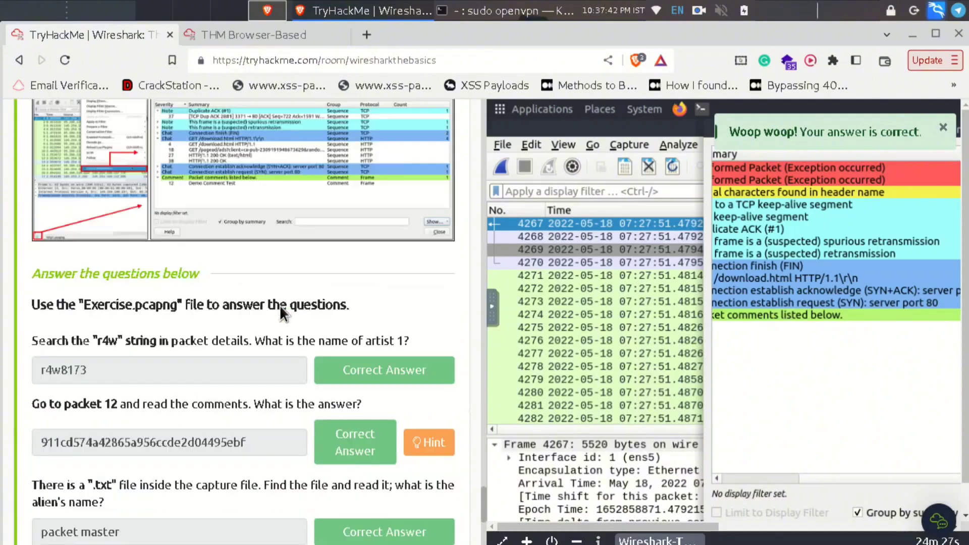
- Expand Task 5 Packet Filtering, then close Wireshark's Expert Information window
click(230, 350)
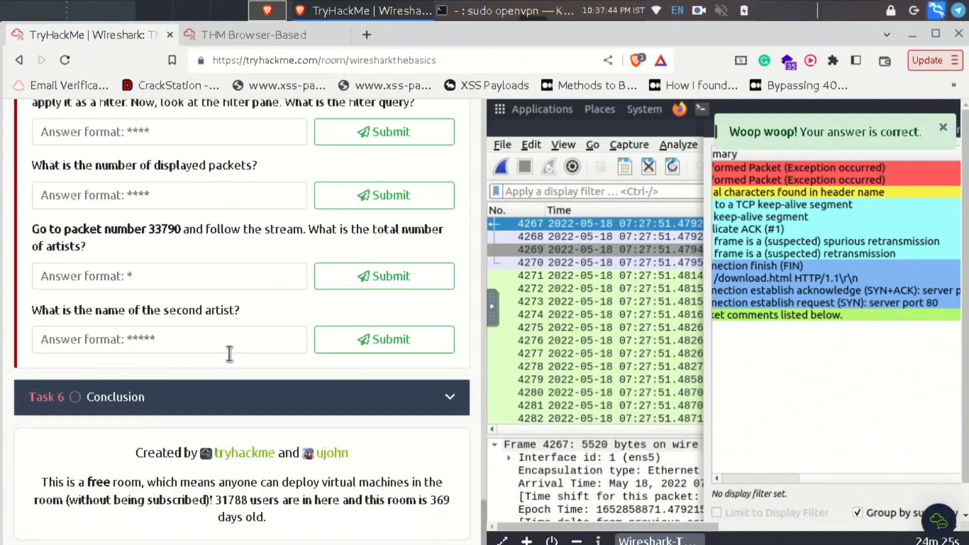
scroll(228, 353, down, 15)
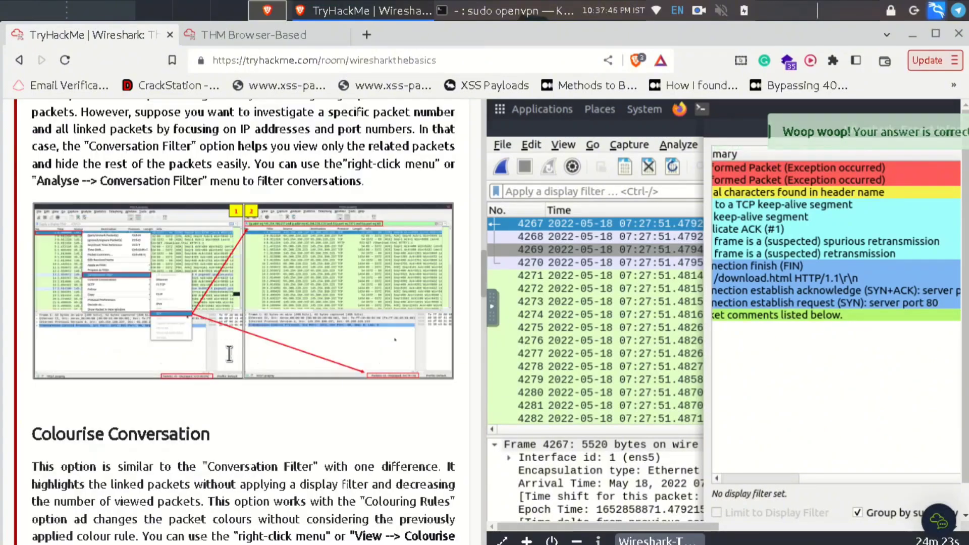
scroll(230, 356, up, 4)
scroll(229, 357, up, 2)
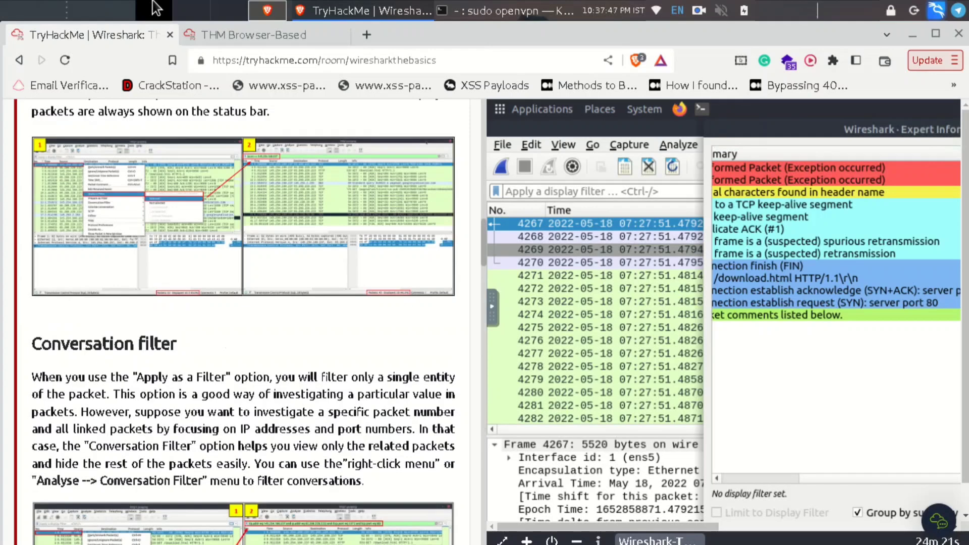
click(250, 33)
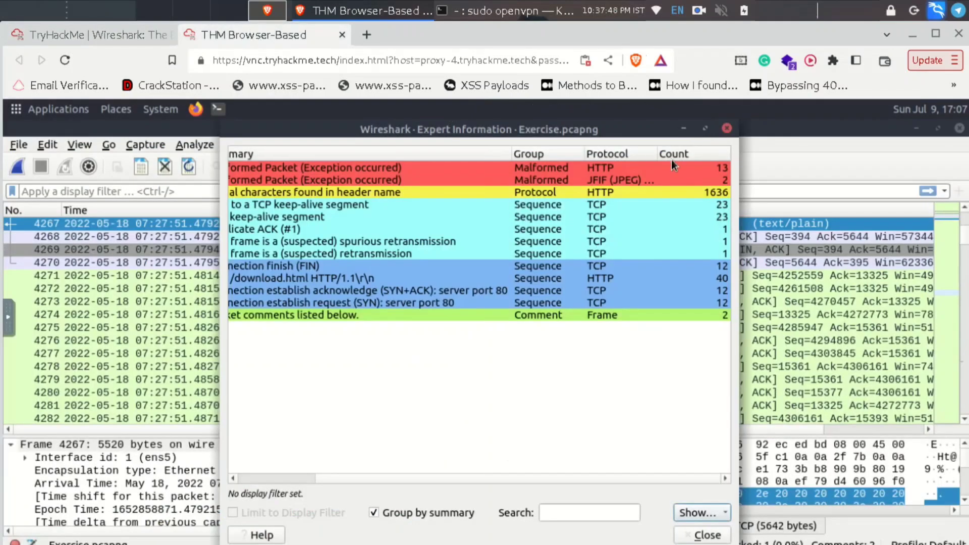
click(725, 129)
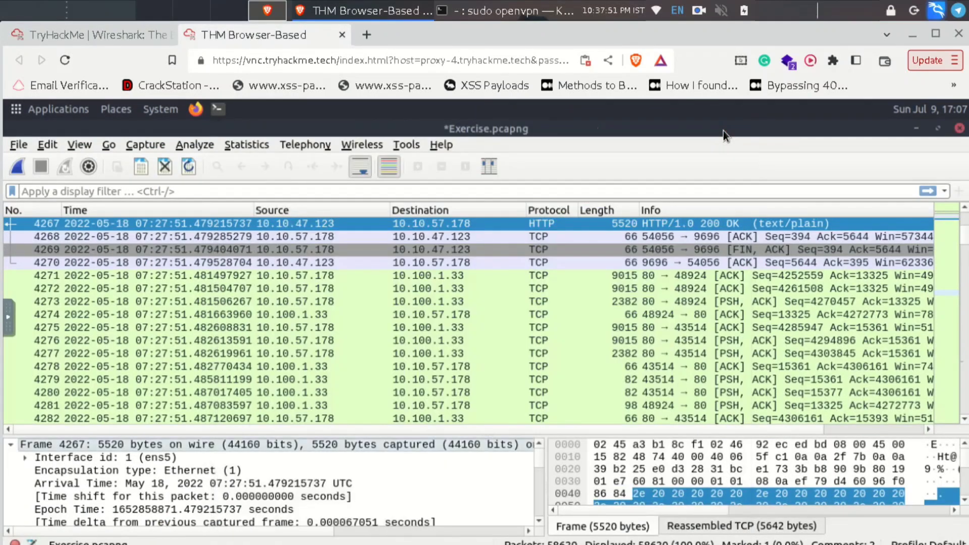
- Read the Packet Filtering section's Apply as Filter material, then return to the Wireshark lab
click(67, 33)
scroll(247, 353, up, 1)
scroll(246, 352, up, 15)
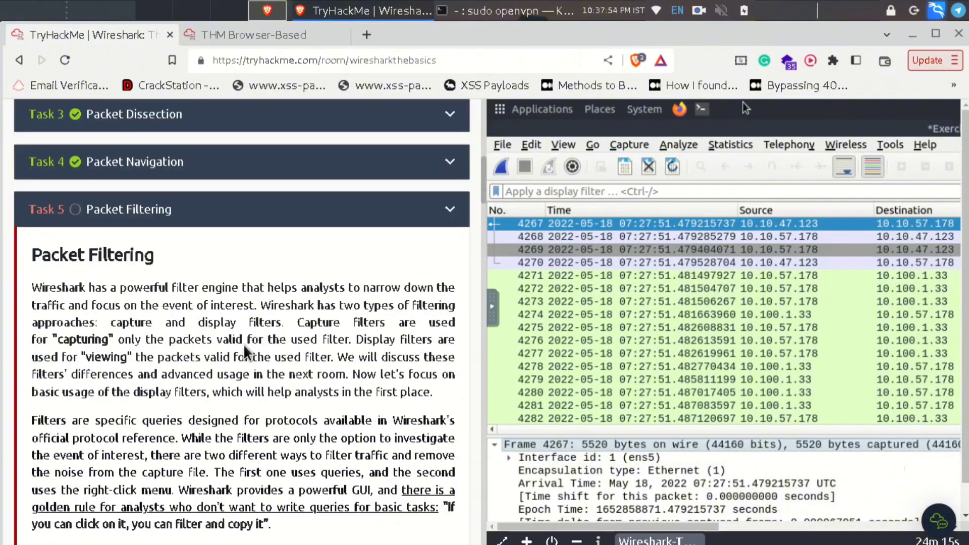
scroll(246, 349, down, 5)
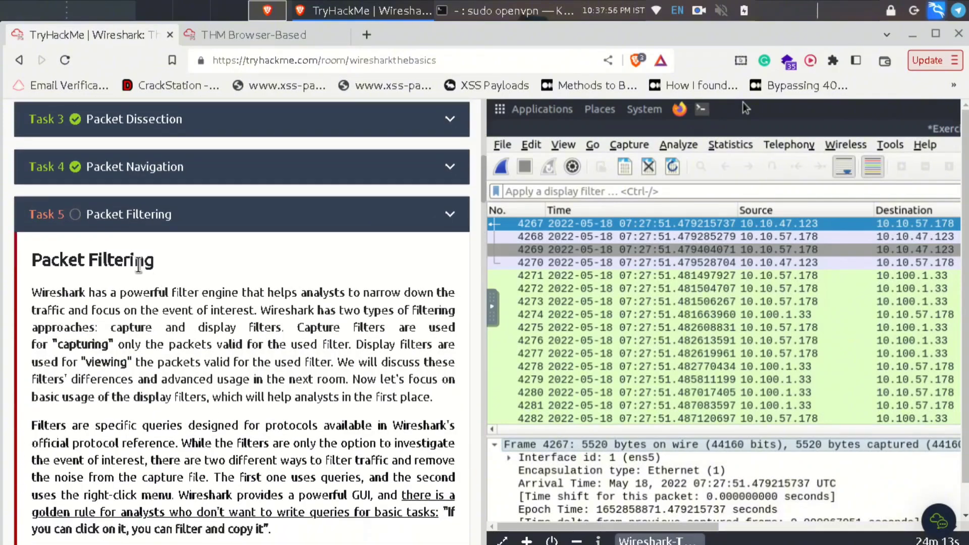
triple_click(138, 266)
click(260, 273)
scroll(338, 384, down, 3)
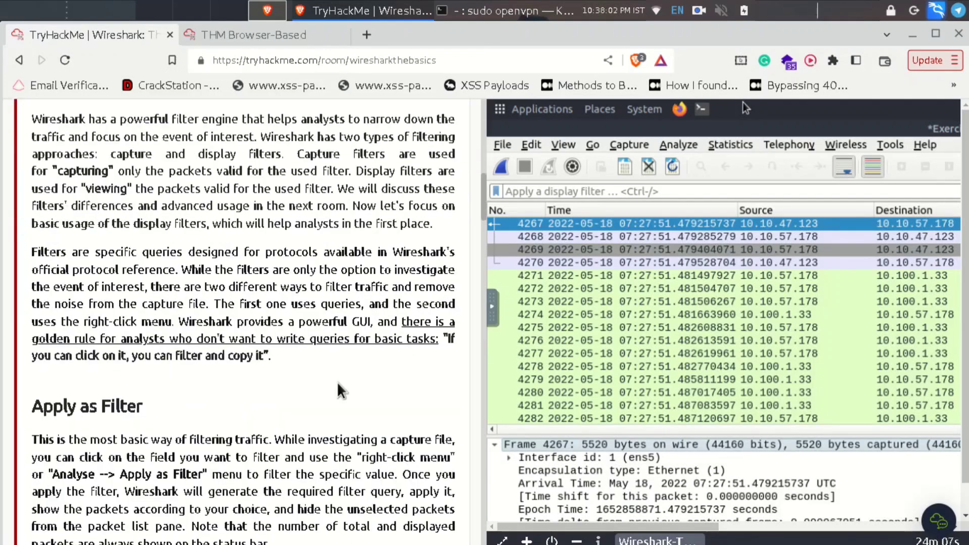
scroll(341, 391, down, 3)
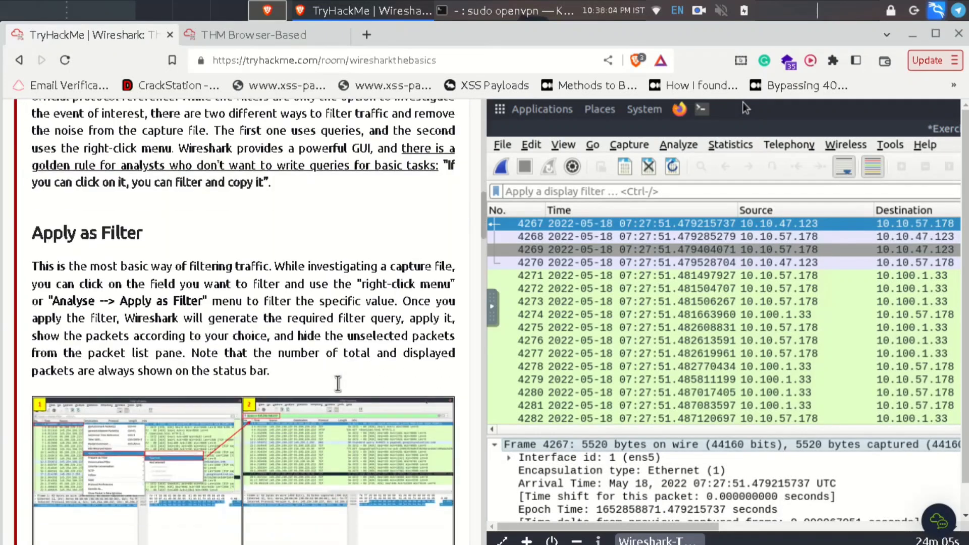
scroll(338, 383, down, 2)
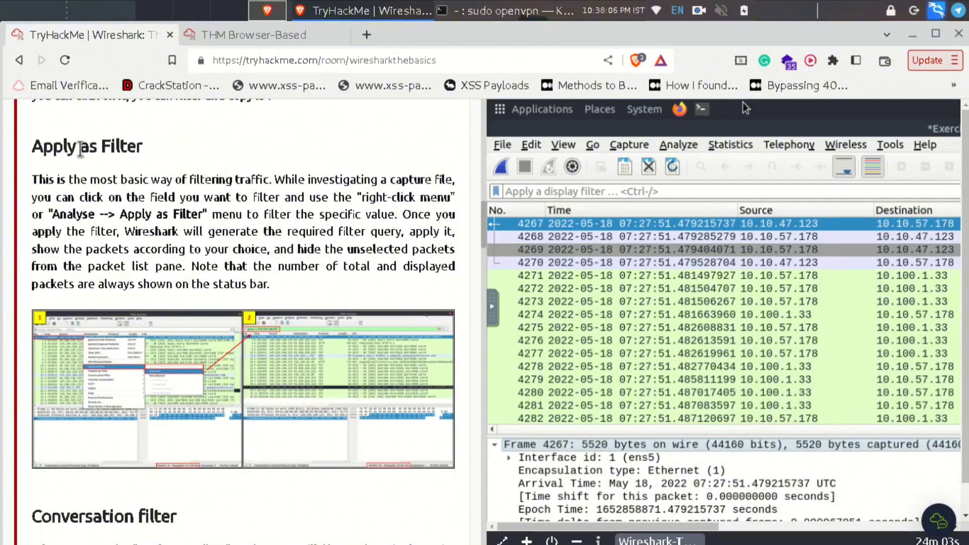
click(220, 36)
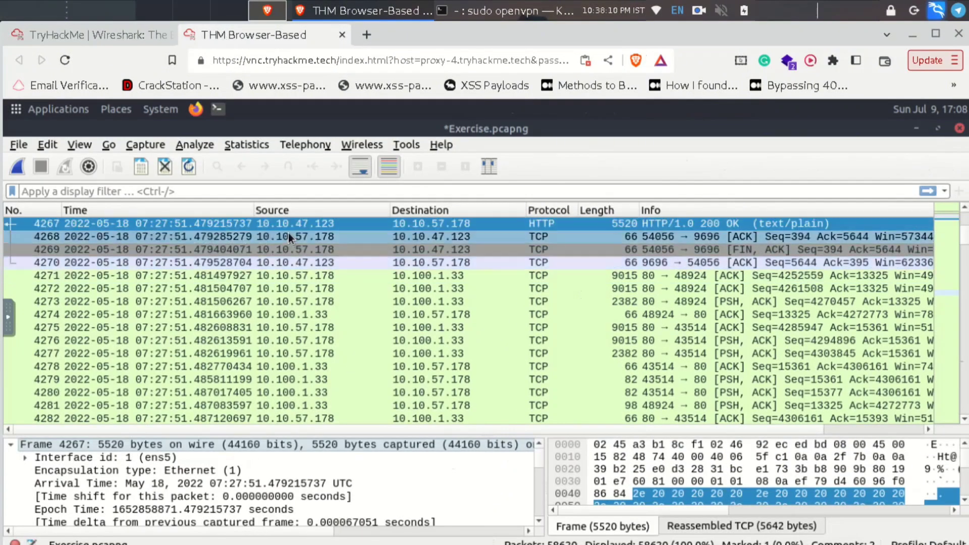
- Apply packet 4286's Source field as a filter, showing only packets from 10.100.1.33
scroll(289, 314, down, 4)
right_click(283, 302)
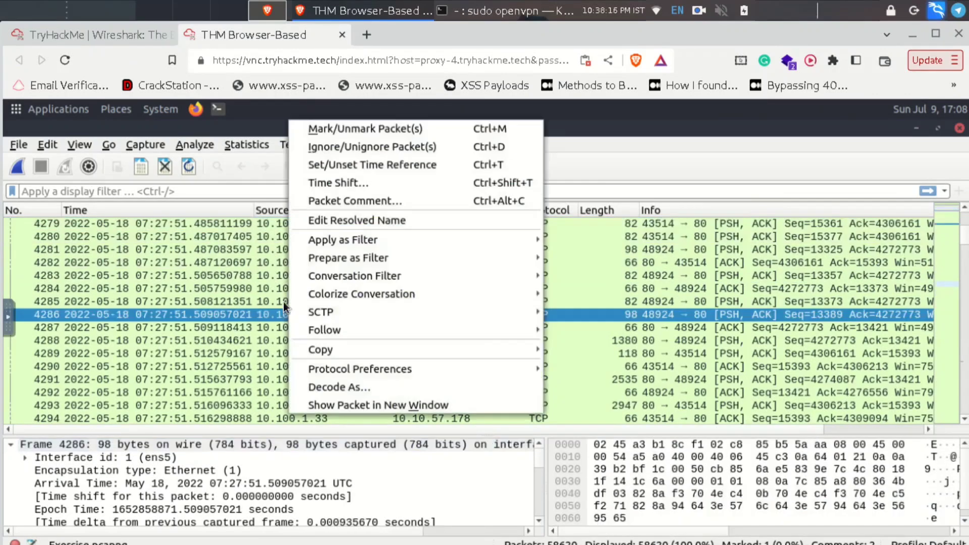
key(Escape)
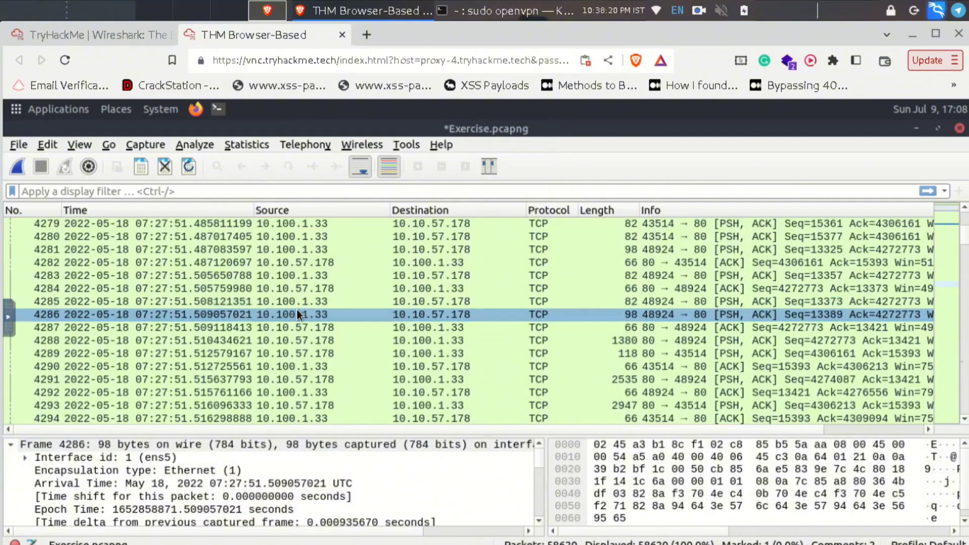
right_click(296, 309)
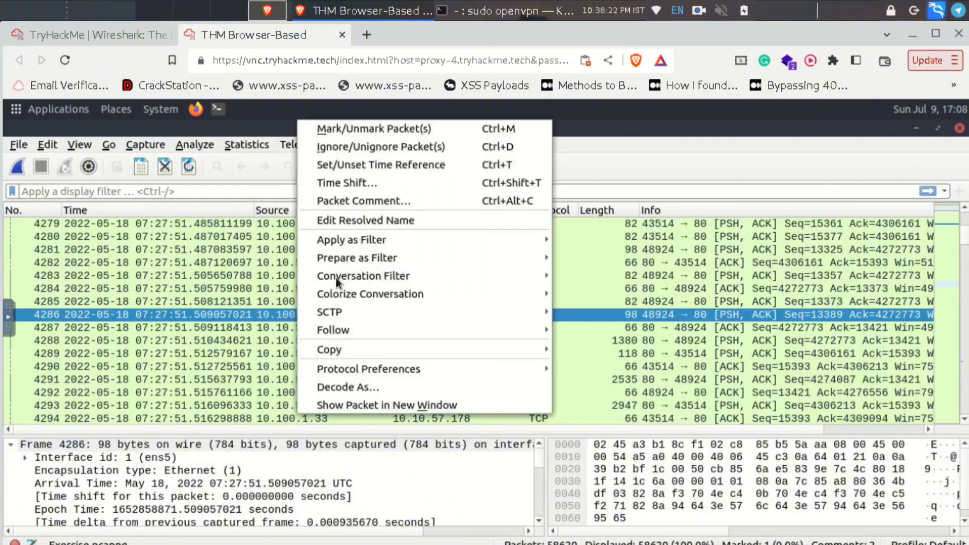
mouse_move(349, 241)
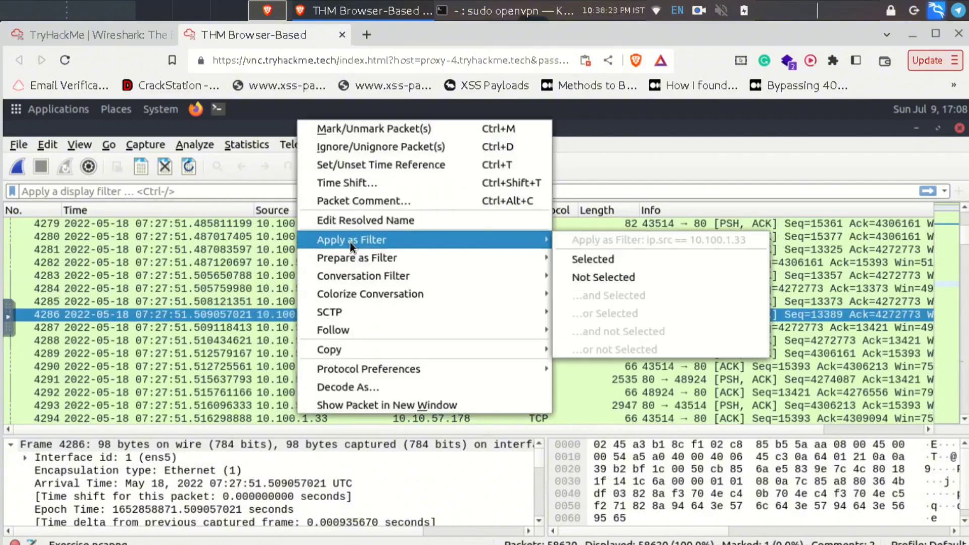
click(606, 259)
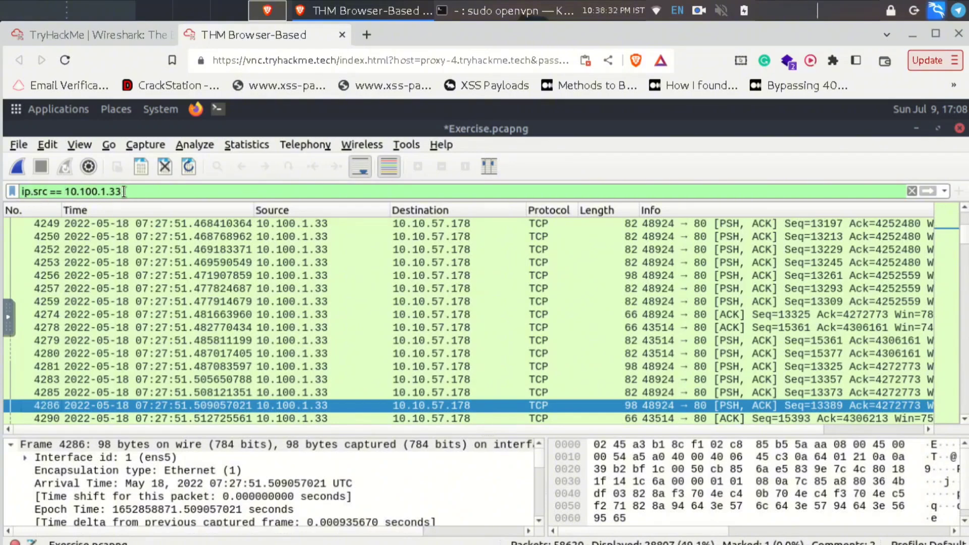
- Highlight the address in the ip.src filter, then scroll the room to Conversation filter
drag(123, 192, 64, 192)
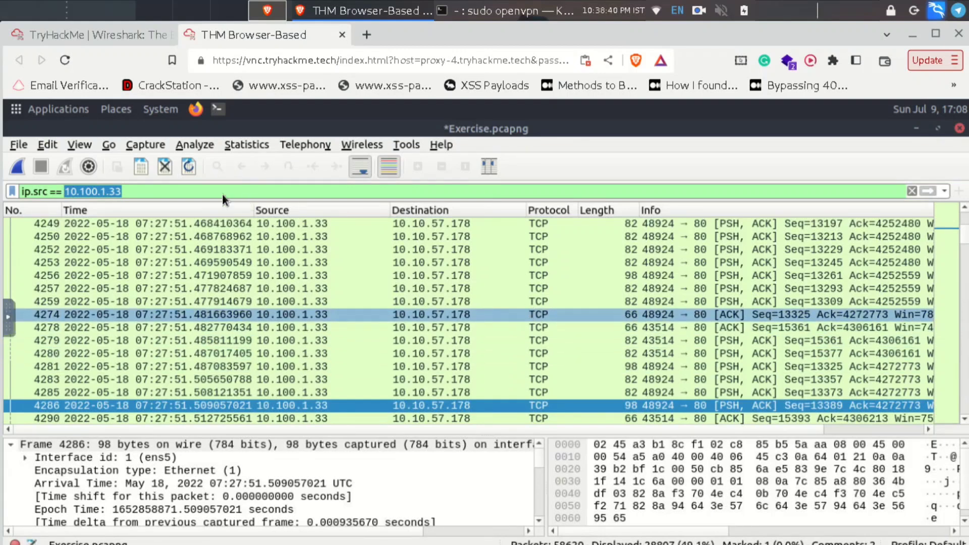
click(94, 189)
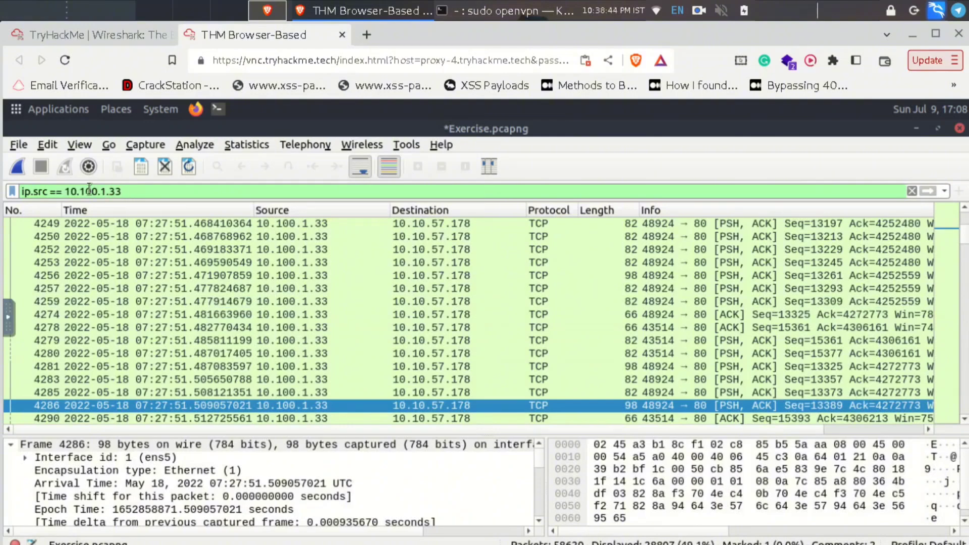
drag(122, 192, 76, 192)
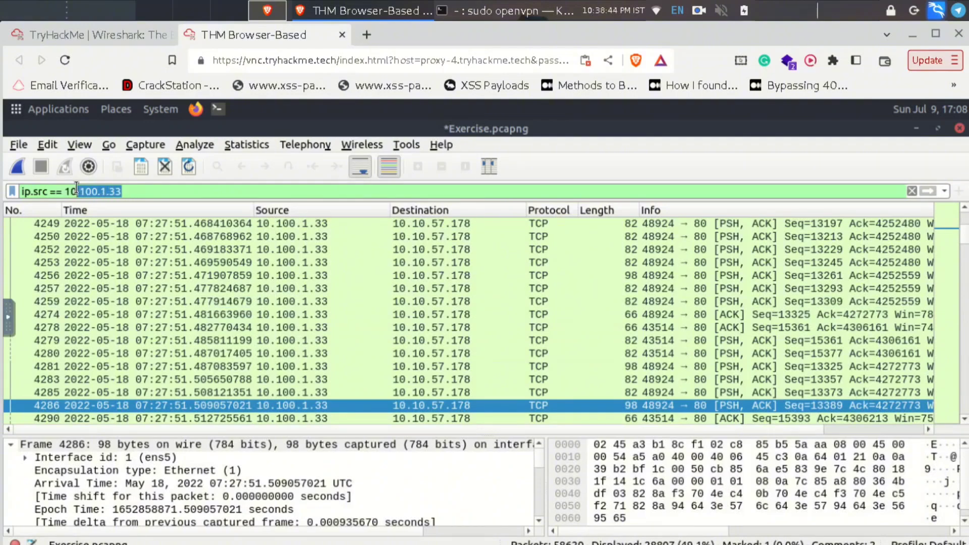
click(106, 35)
scroll(255, 372, down, 7)
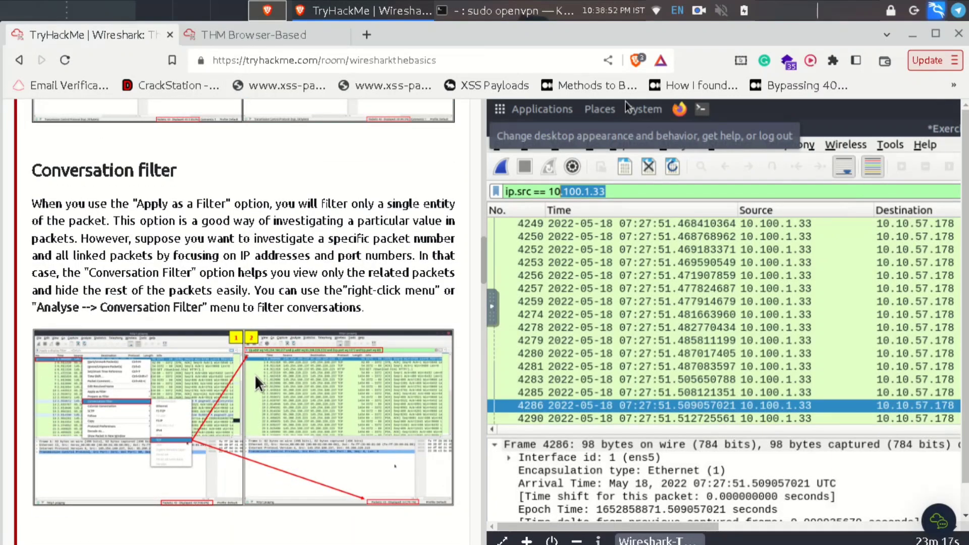
- Back in the Wireshark lab, clear the source-address filter to display all 58620 packets
click(262, 31)
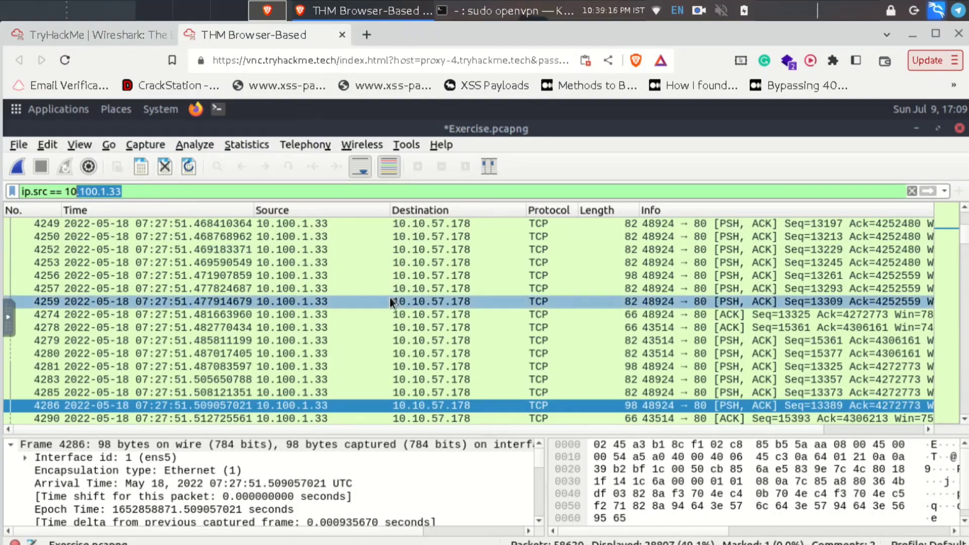
click(128, 31)
click(236, 38)
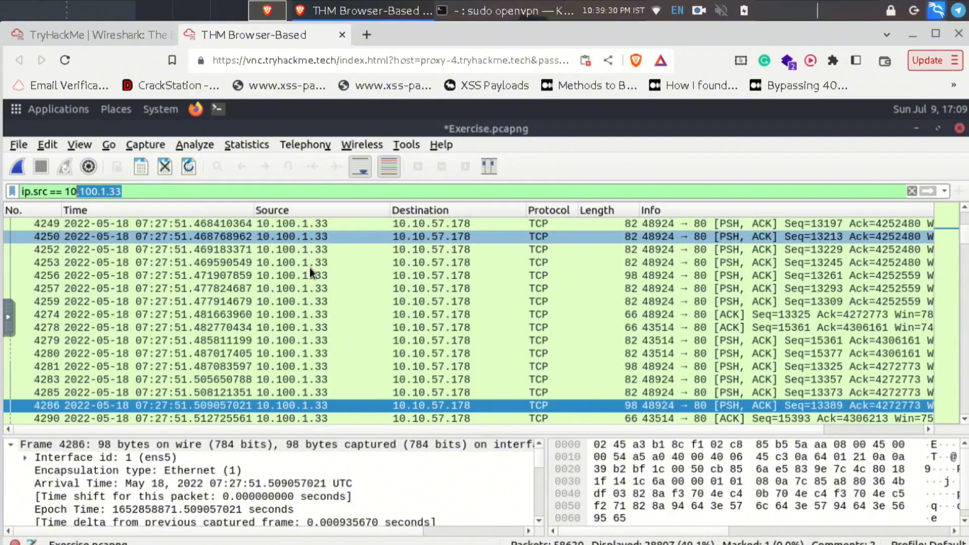
click(912, 190)
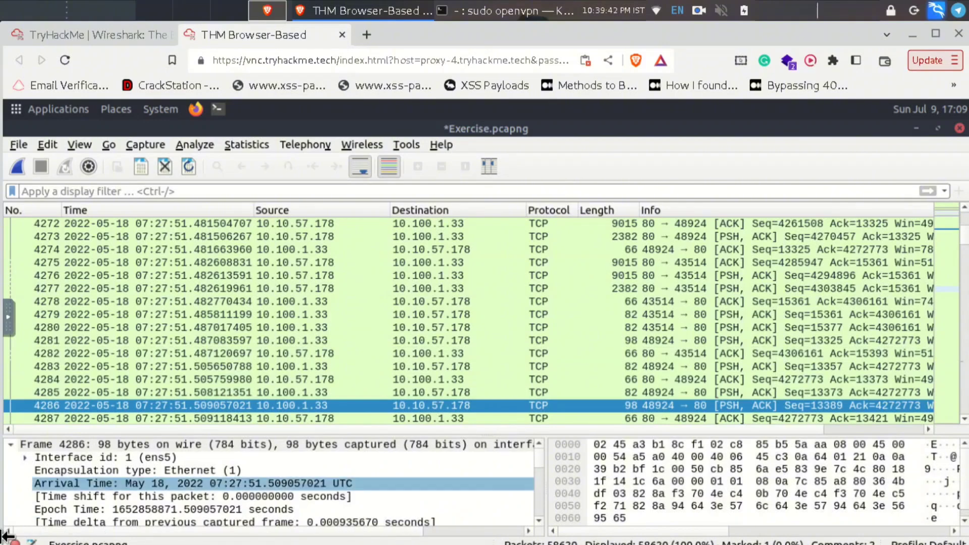
- Maximize the browser, restore and slightly shrink Wireshark, then select packet 4286's Arrival Time
drag(2, 443, 26, 443)
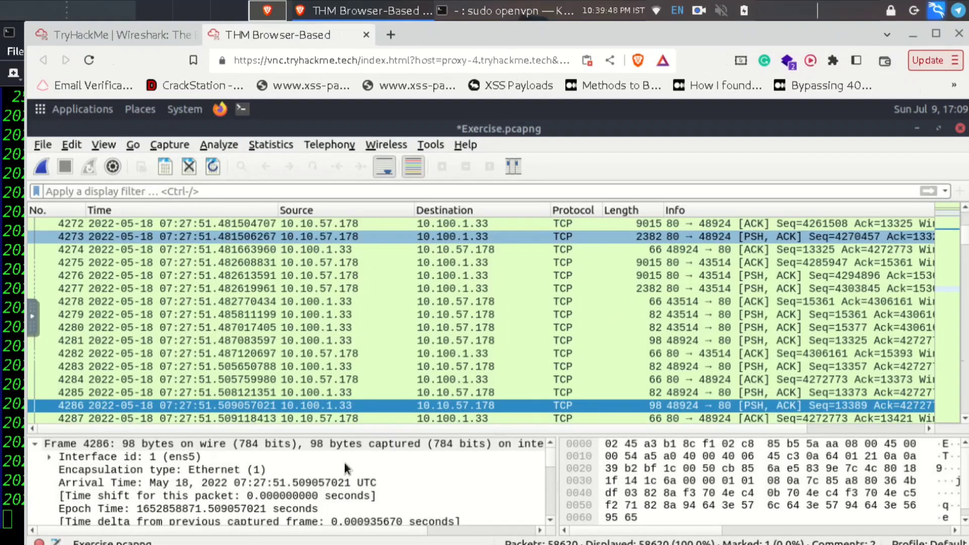
click(936, 33)
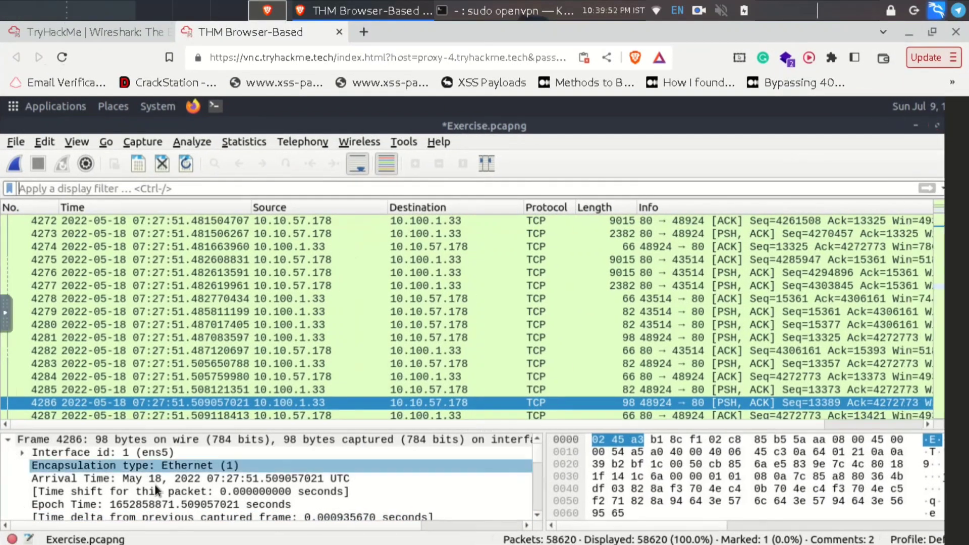
click(936, 128)
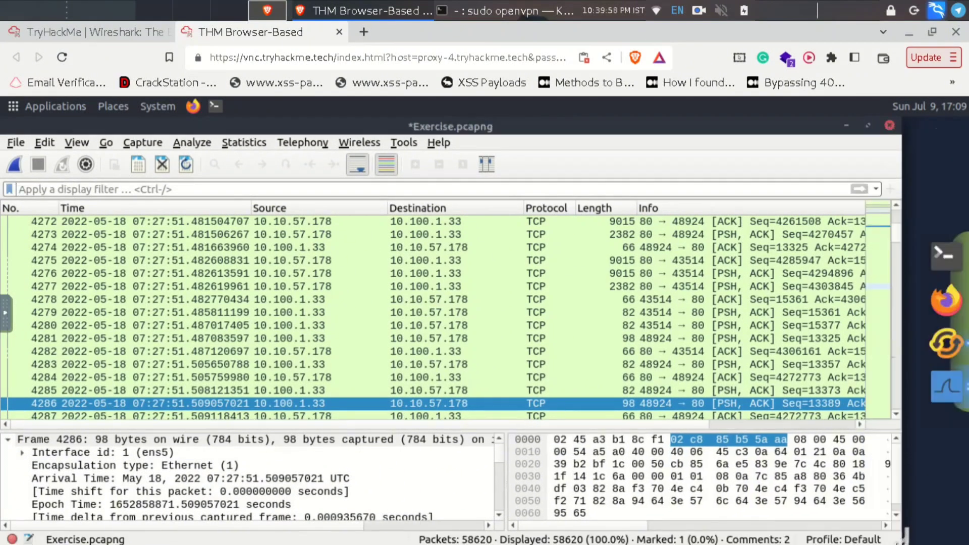
drag(897, 536, 882, 528)
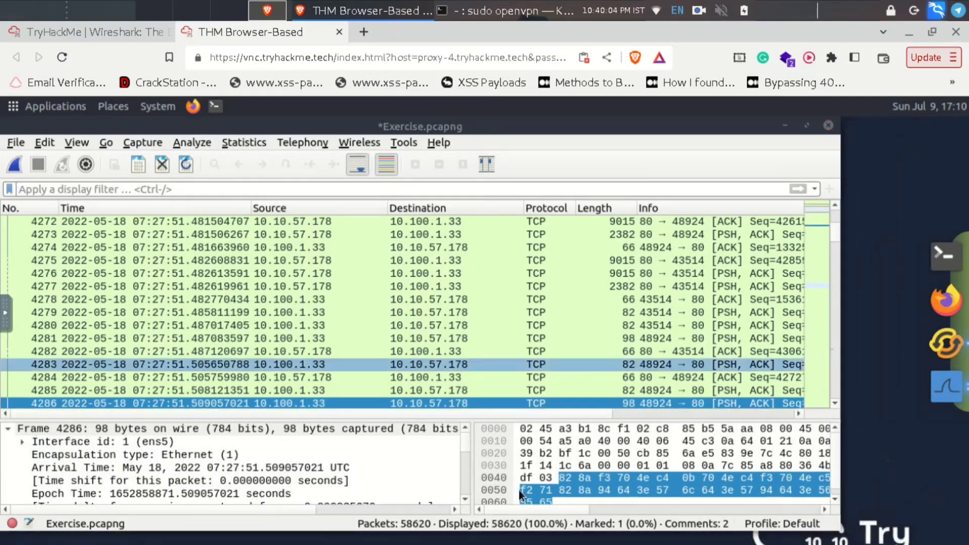
click(456, 470)
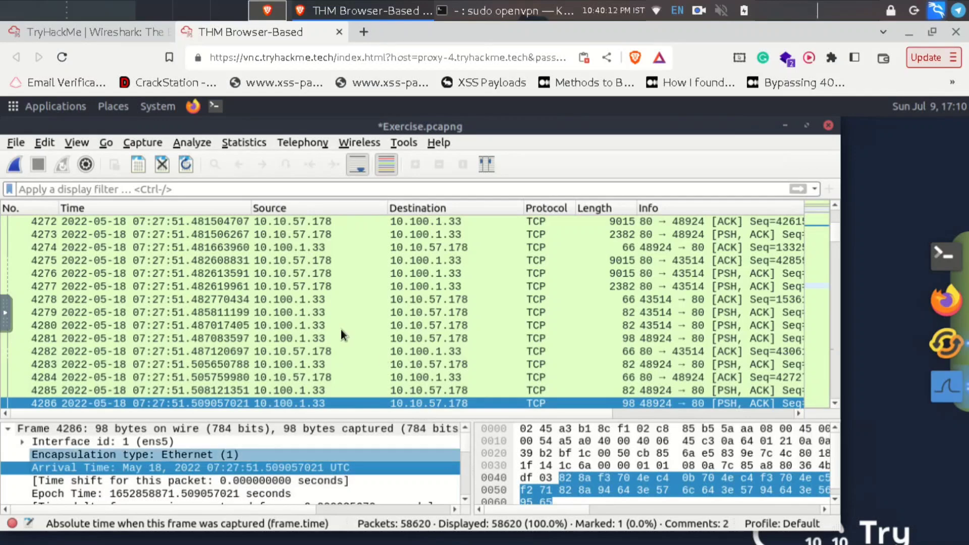
- Apply a TCP conversation filter for packet 4276 (10.10.57.178:80 ↔ 10.100.1.33:43514), then return to the room
right_click(309, 277)
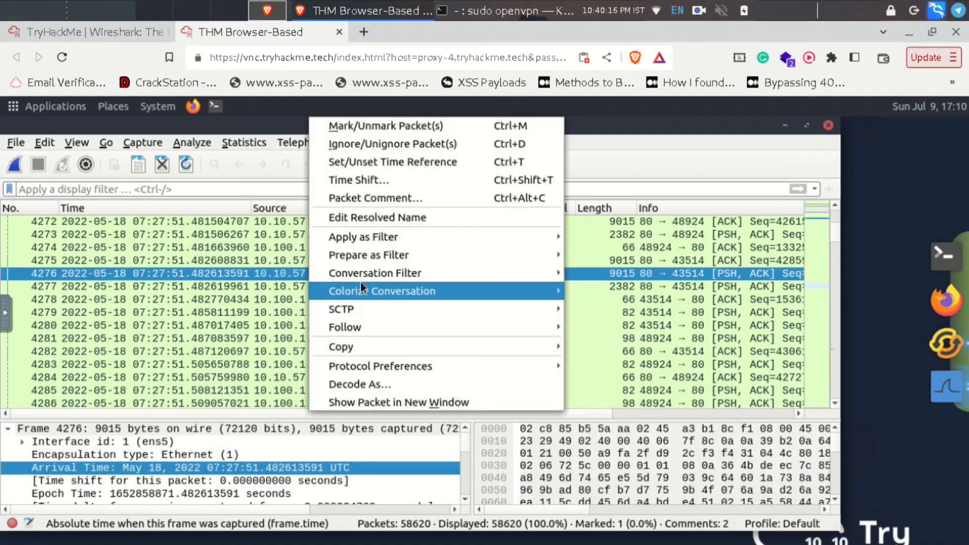
mouse_move(416, 274)
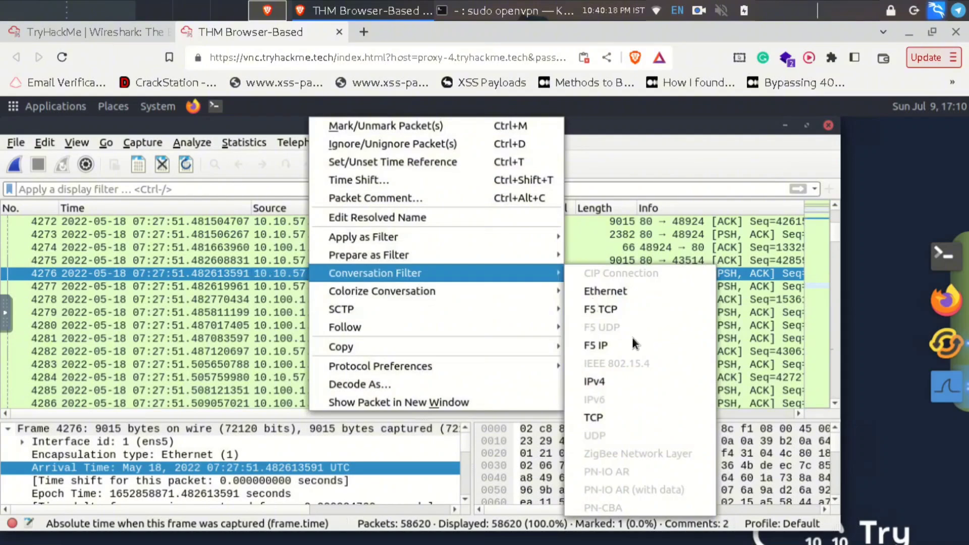
click(595, 419)
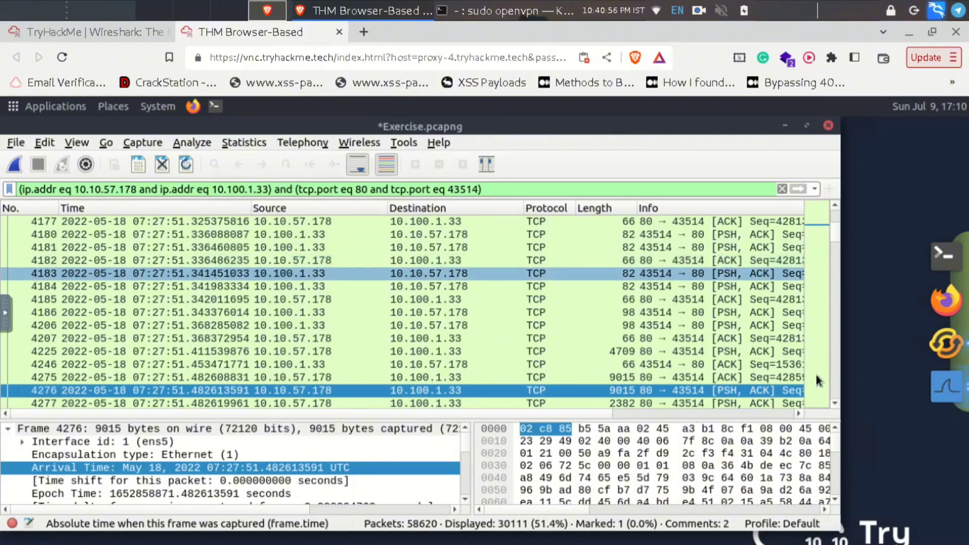
click(79, 32)
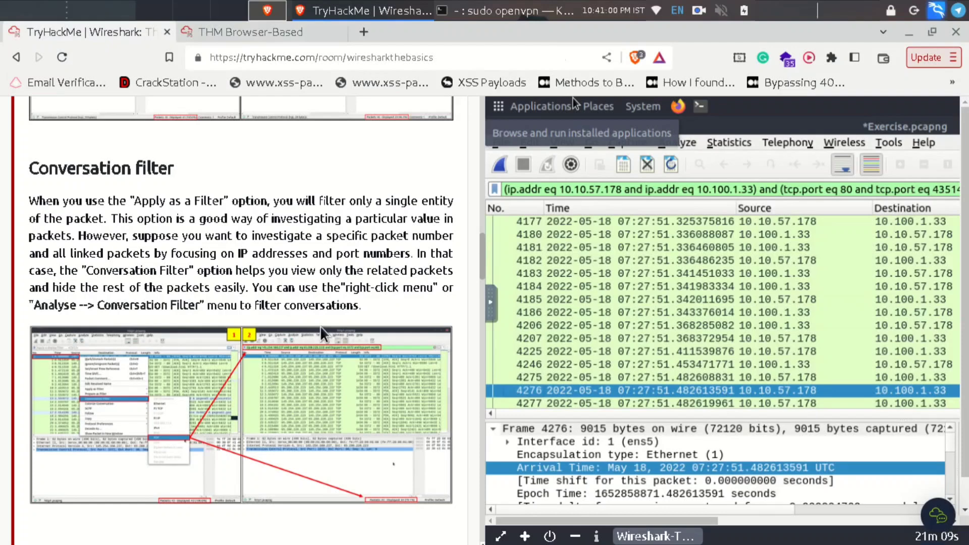
- Scroll the room lesson to the Colourise Conversation section
scroll(321, 333, down, 7)
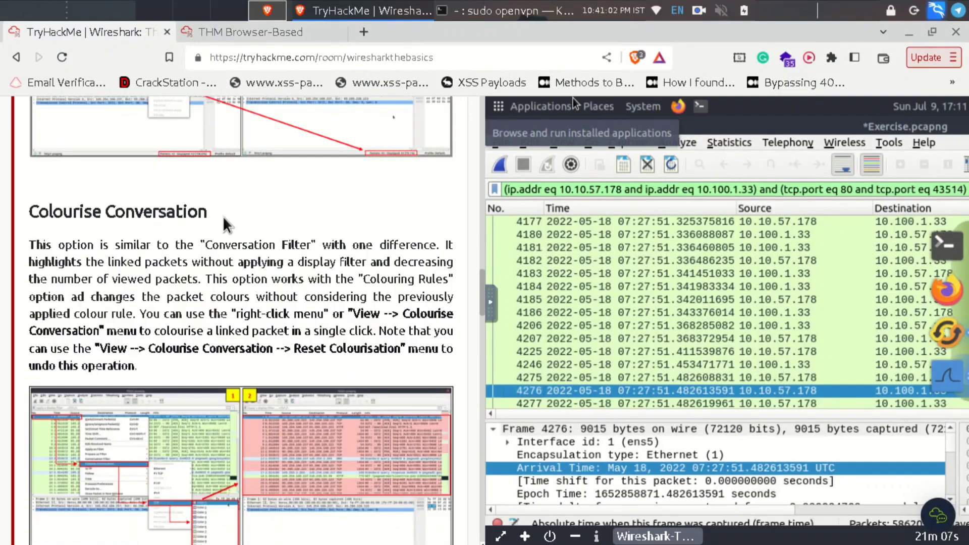
triple_click(154, 212)
click(270, 229)
scroll(268, 228, down, 5)
scroll(312, 253, up, 5)
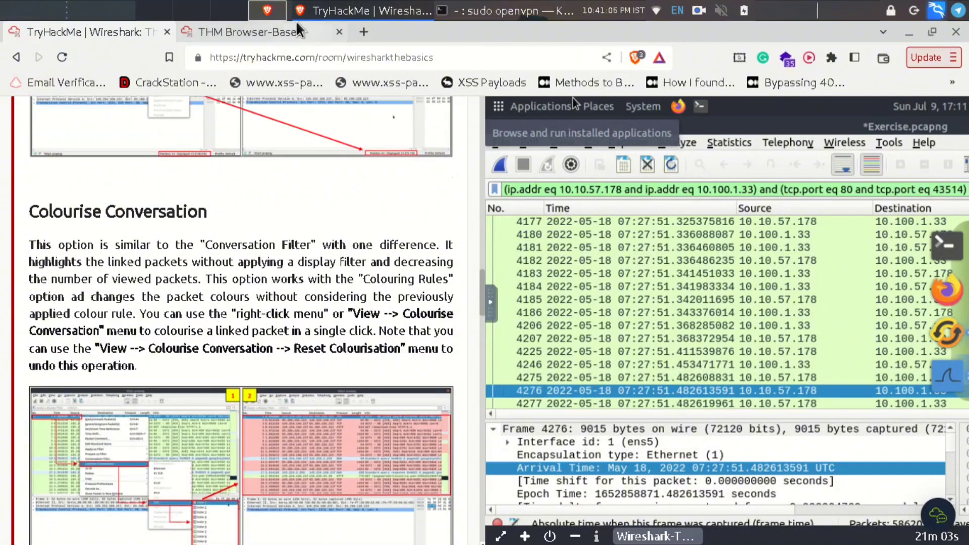
- Move to the full-width THM Browser-Based VM tab and reload the page
click(288, 32)
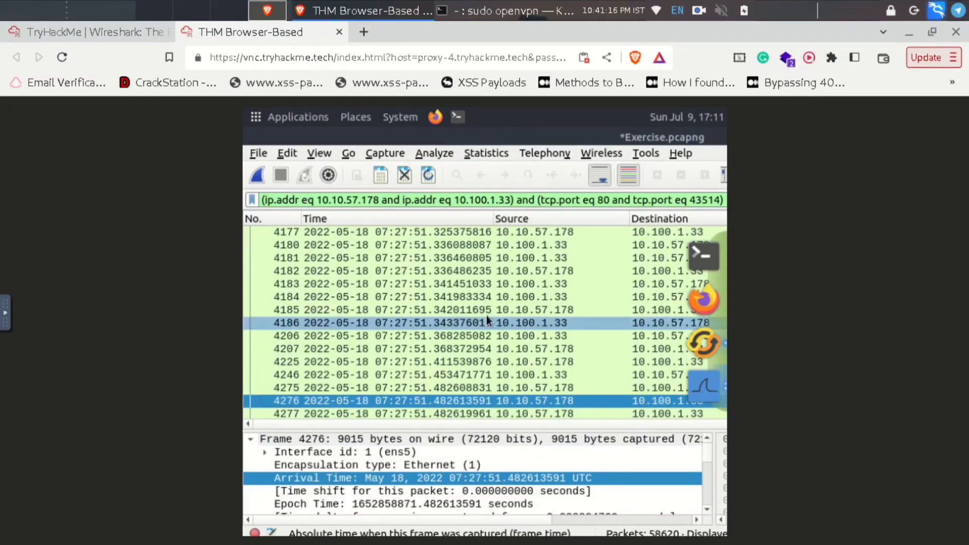
click(104, 35)
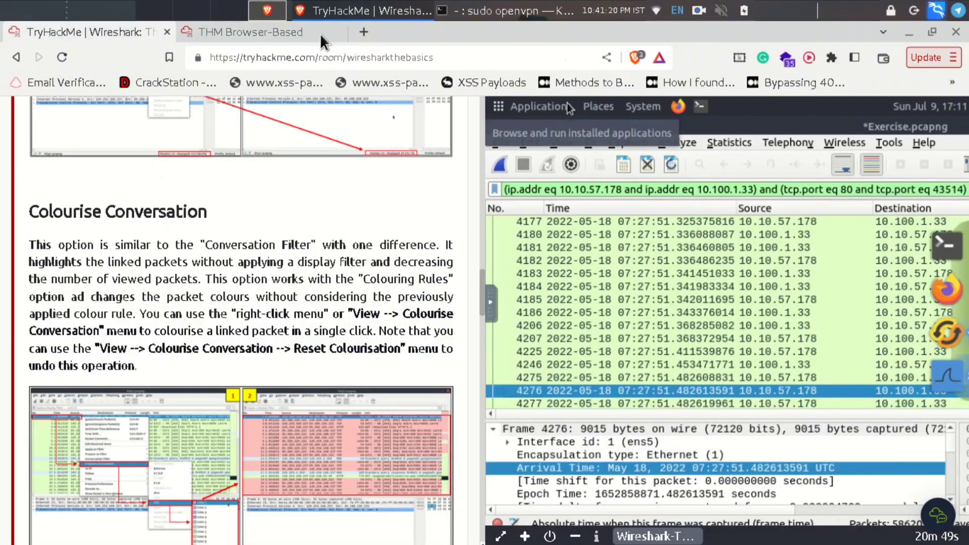
click(217, 33)
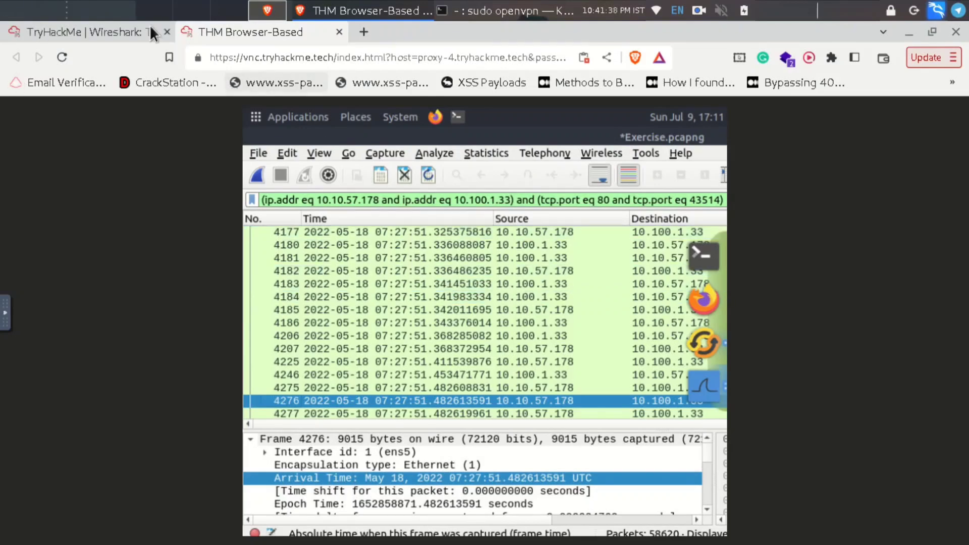
click(109, 29)
click(284, 25)
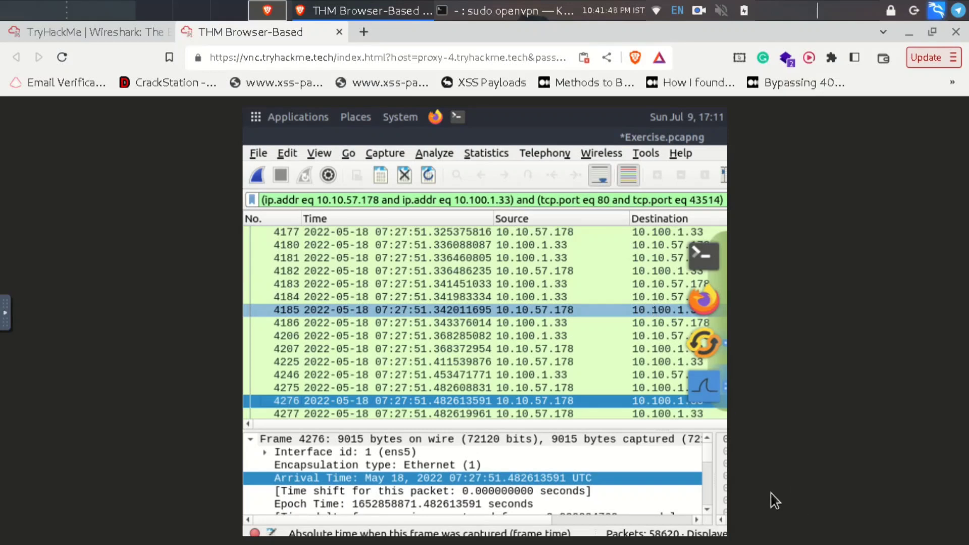
click(63, 56)
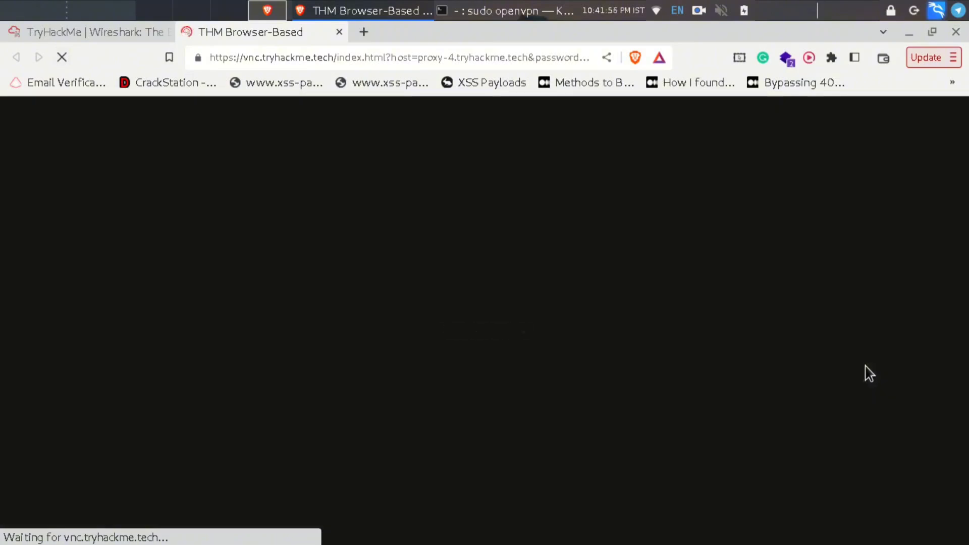
- While the VM reconnects, glance at the room lesson, then return to the Wireshark lab
click(87, 30)
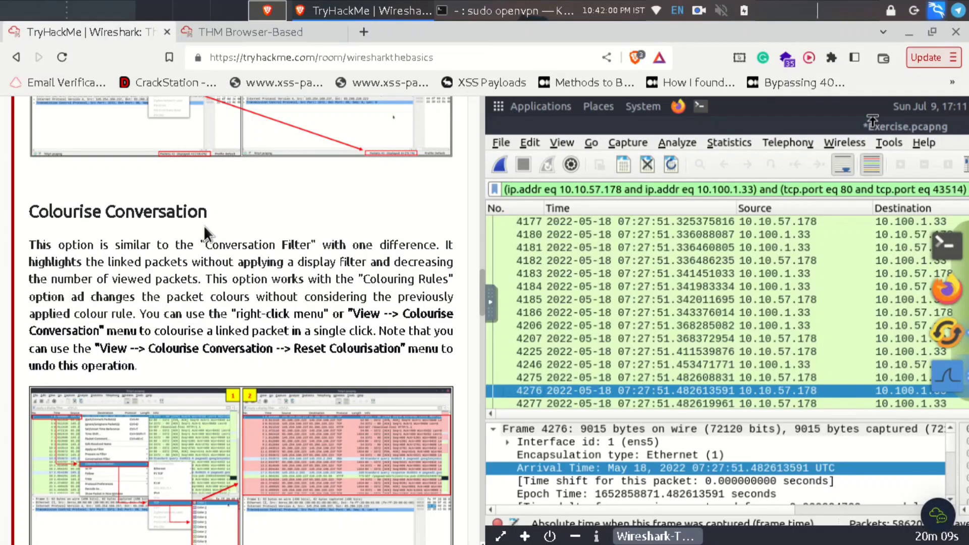
scroll(253, 277, up, 2)
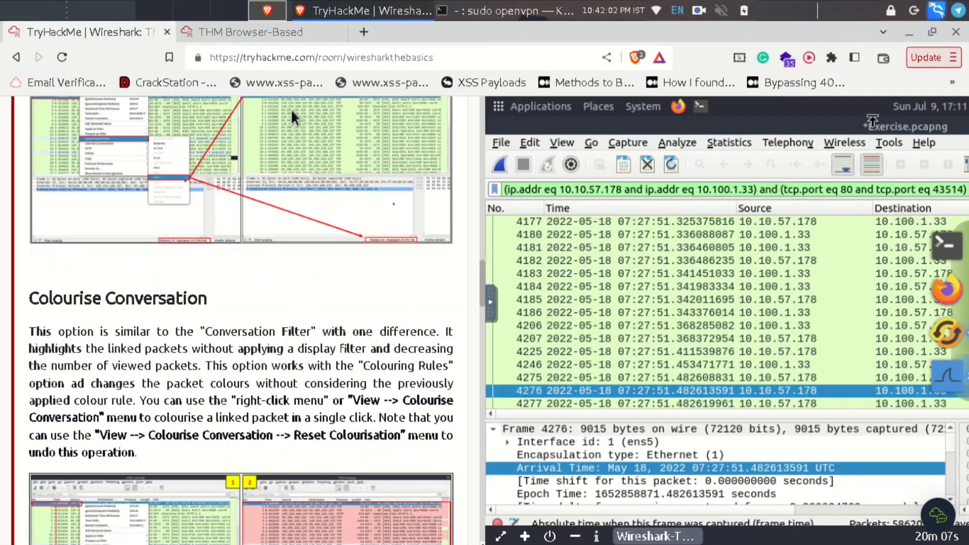
click(239, 32)
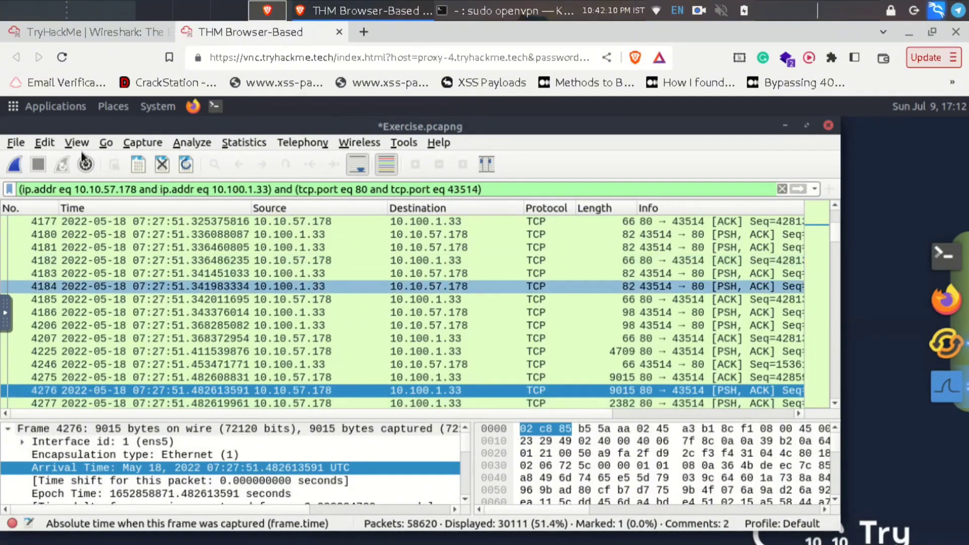
- Colorize the port 80–43514 conversation with Color 1, select packet 4207, and clear the filter
click(71, 144)
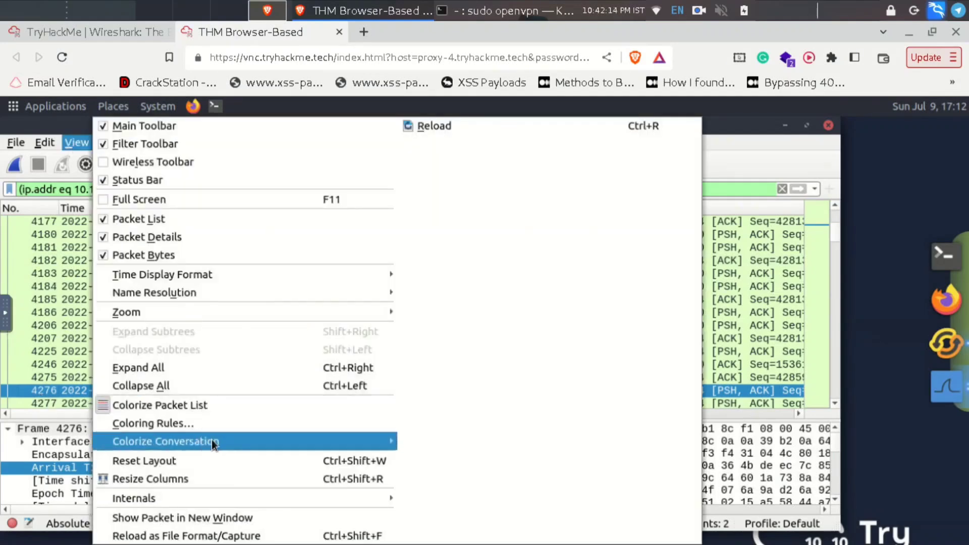
mouse_move(223, 441)
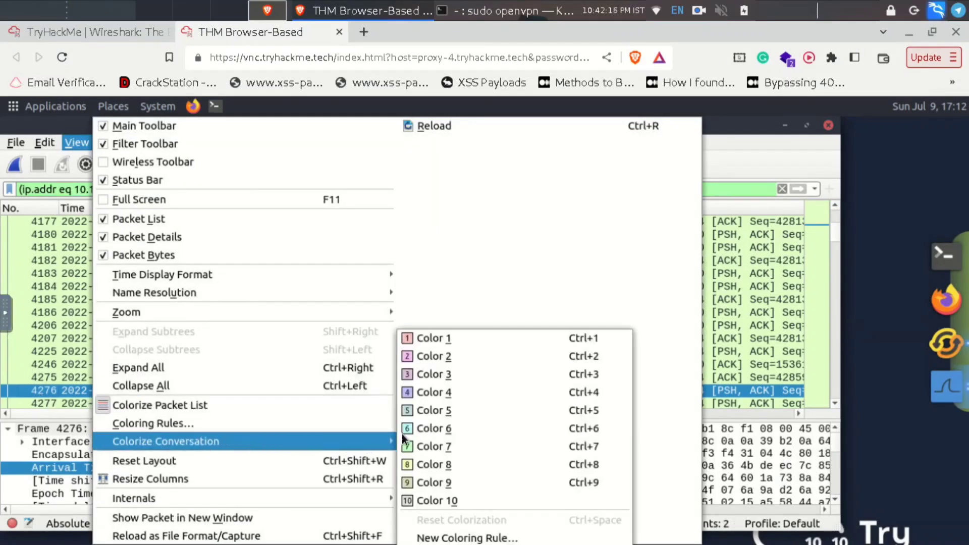
click(435, 342)
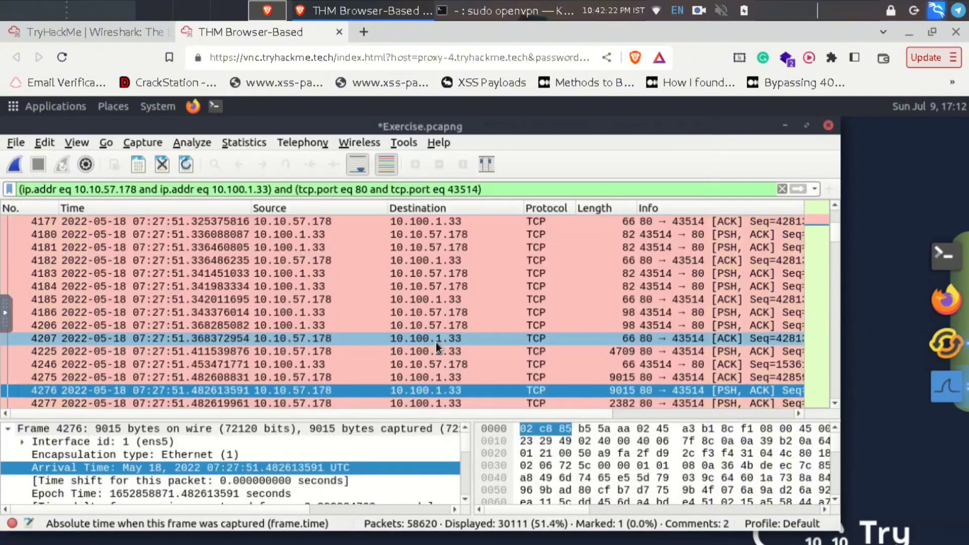
click(435, 341)
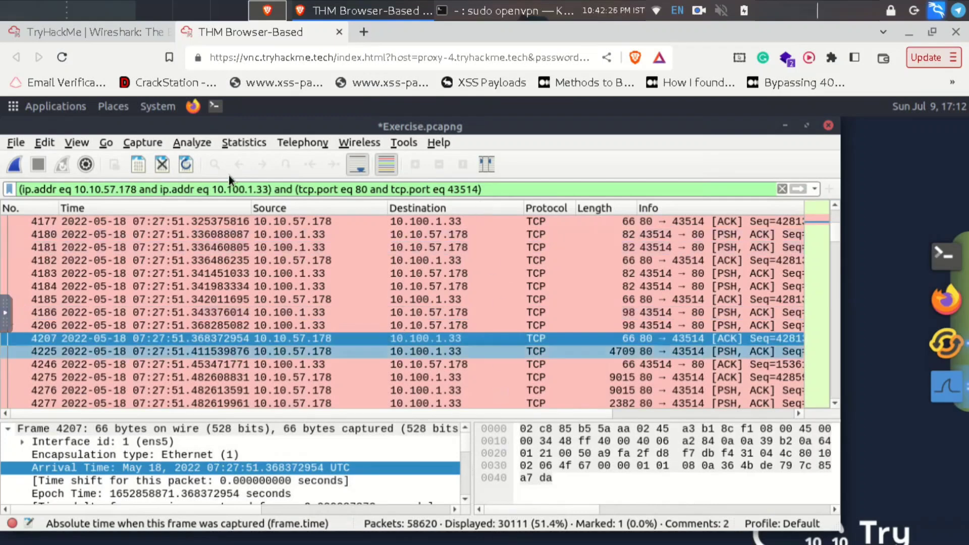
click(781, 189)
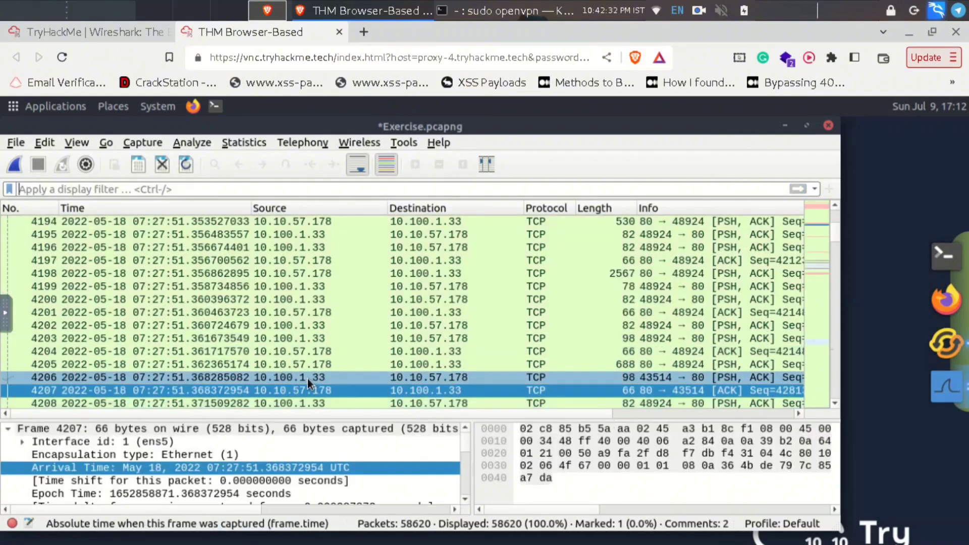
- Scroll the unfiltered packet list and select packet 4264 from the port 9696 conversation
click(80, 141)
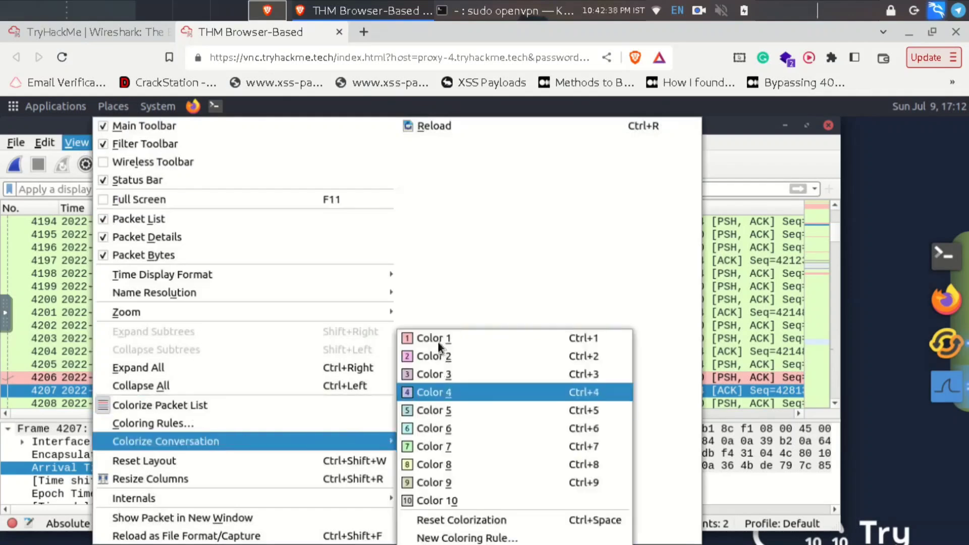
key(Escape)
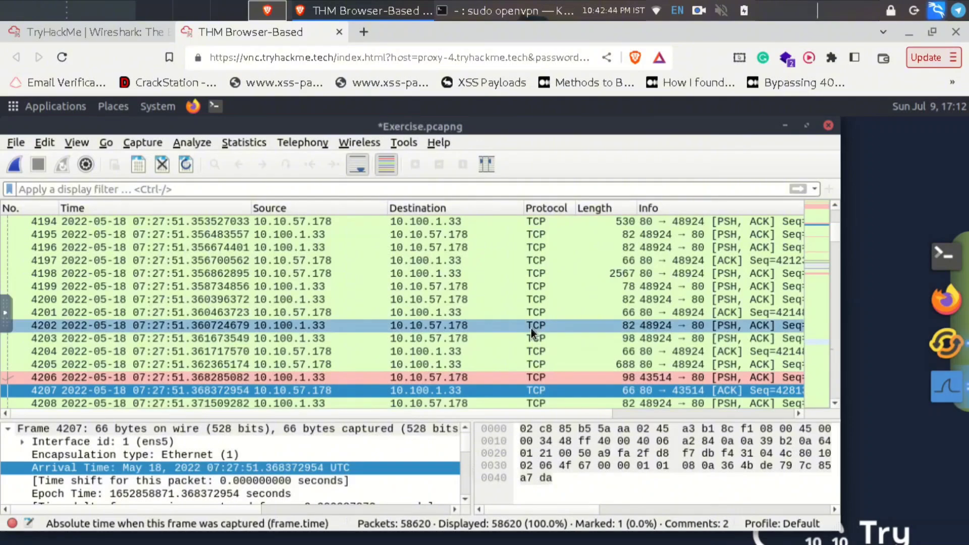
scroll(530, 328, down, 1)
scroll(530, 328, down, 6)
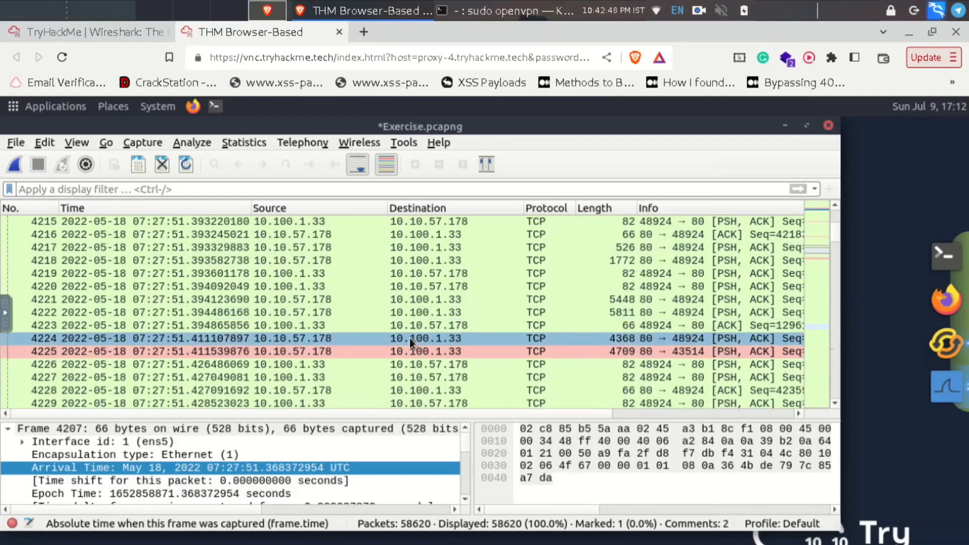
scroll(409, 339, down, 1)
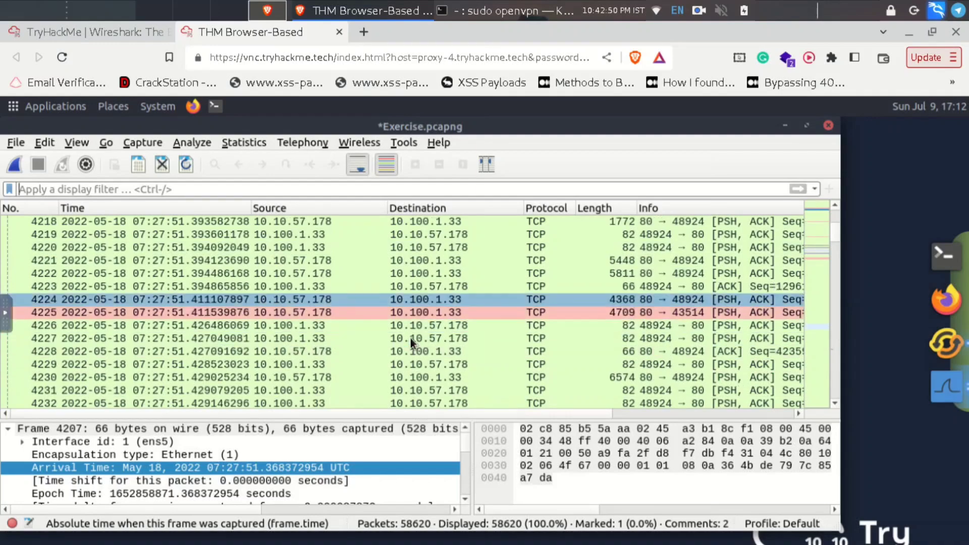
scroll(410, 338, down, 5)
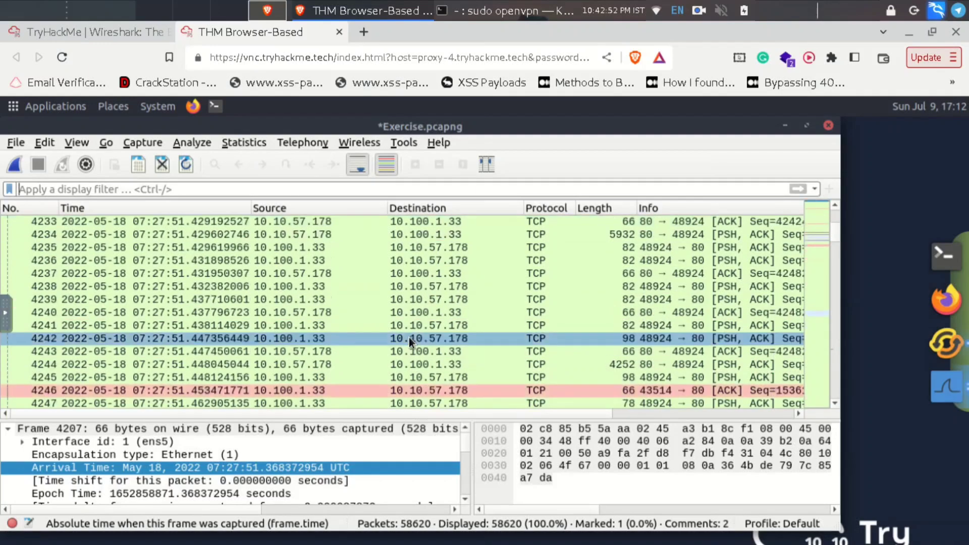
scroll(408, 337, down, 3)
scroll(373, 286, down, 4)
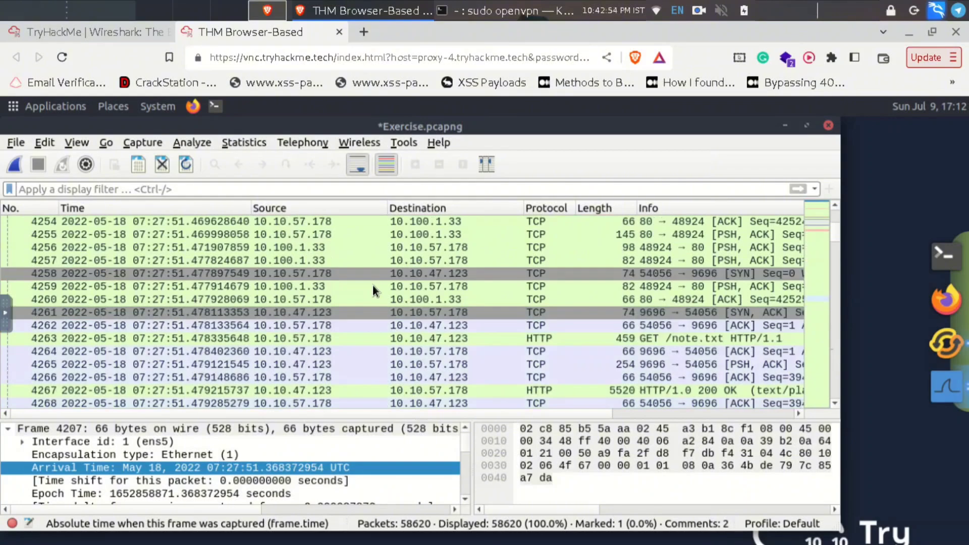
click(390, 357)
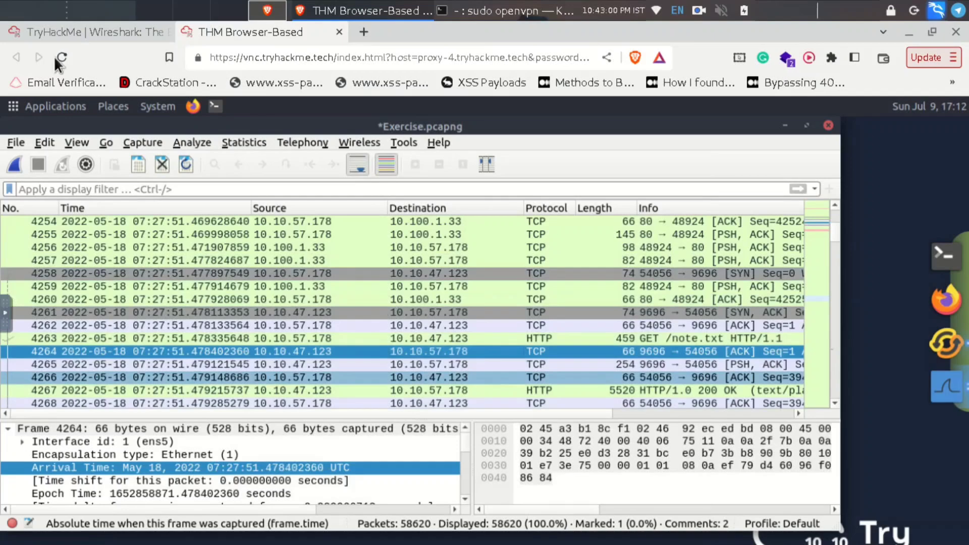
click(104, 33)
click(227, 27)
scroll(277, 374, down, 2)
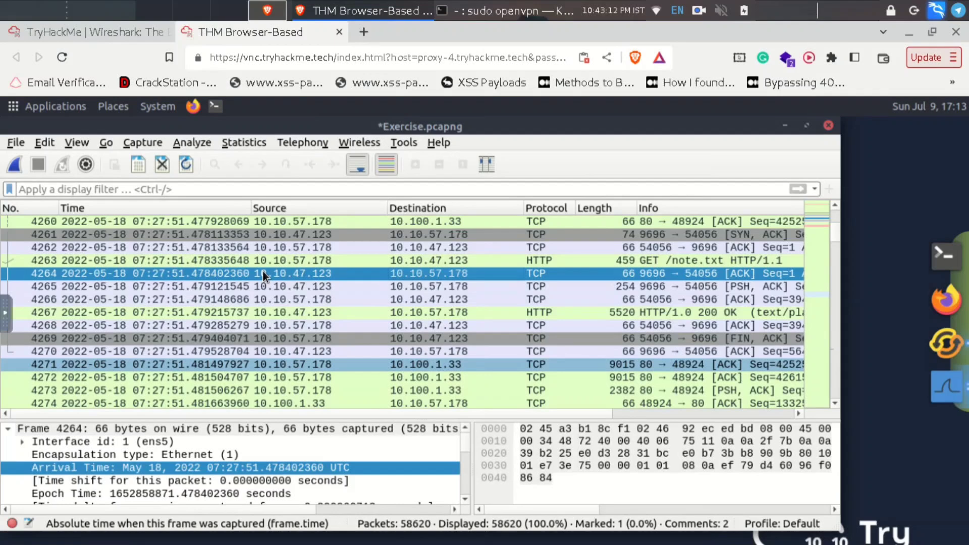
- Colorize packet 4264's TCP conversation (ports 9696–54056) with Color 1
right_click(262, 271)
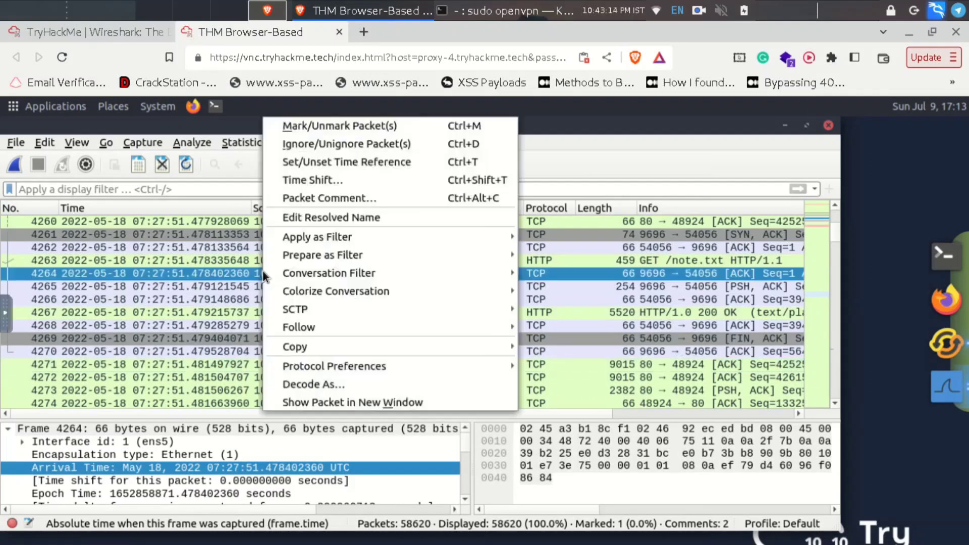
mouse_move(328, 289)
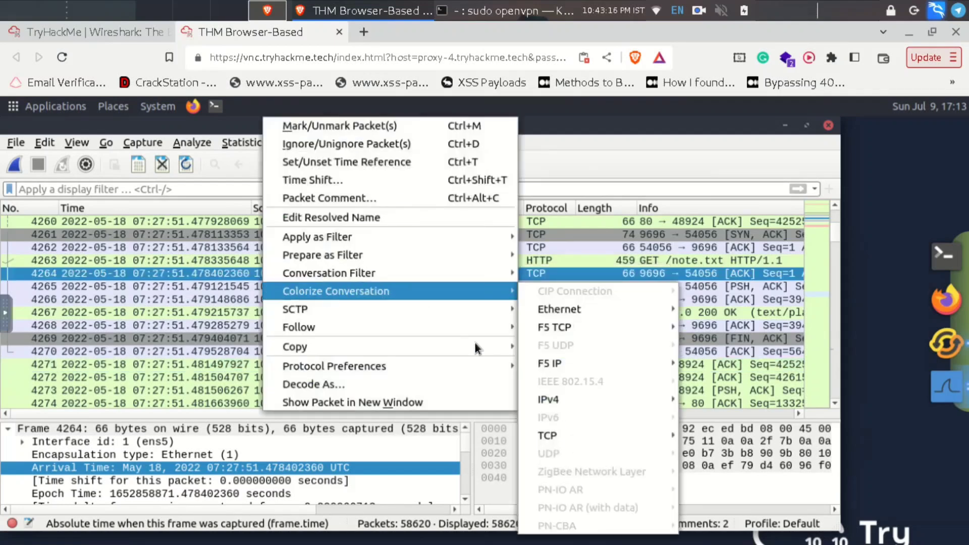
mouse_move(546, 433)
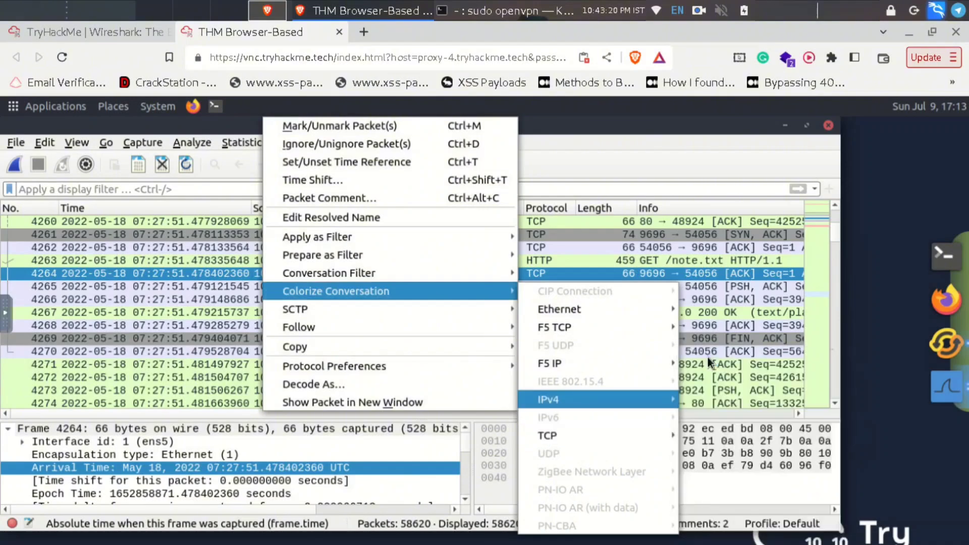
click(708, 357)
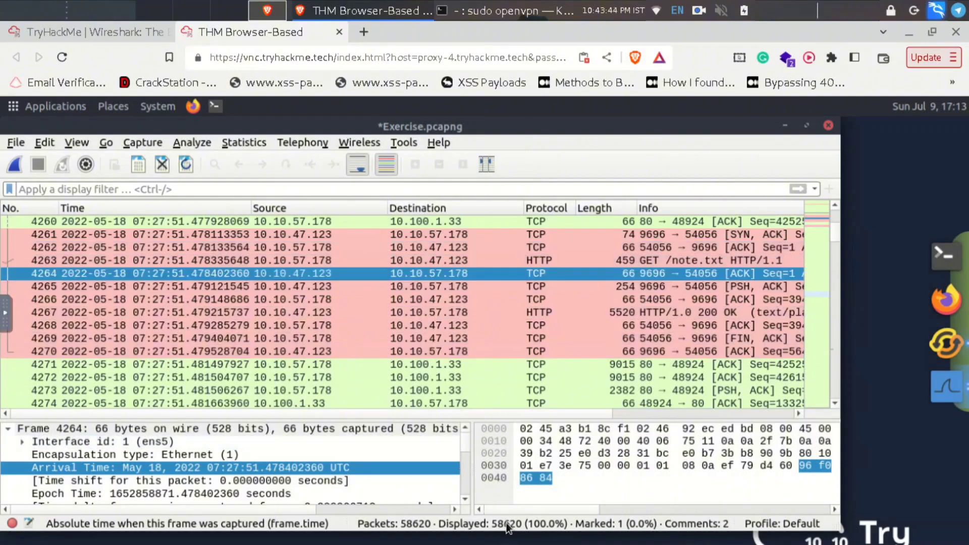
click(105, 29)
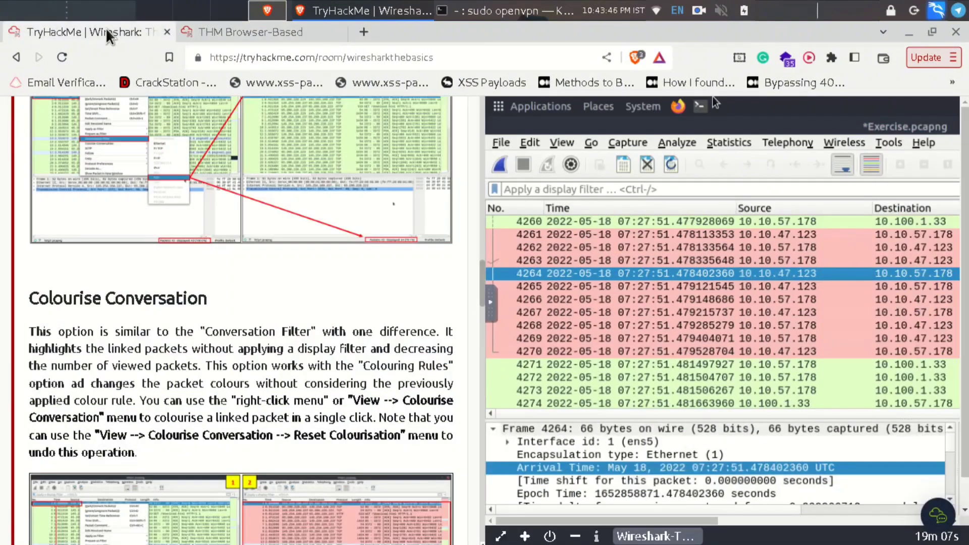
scroll(398, 389, down, 10)
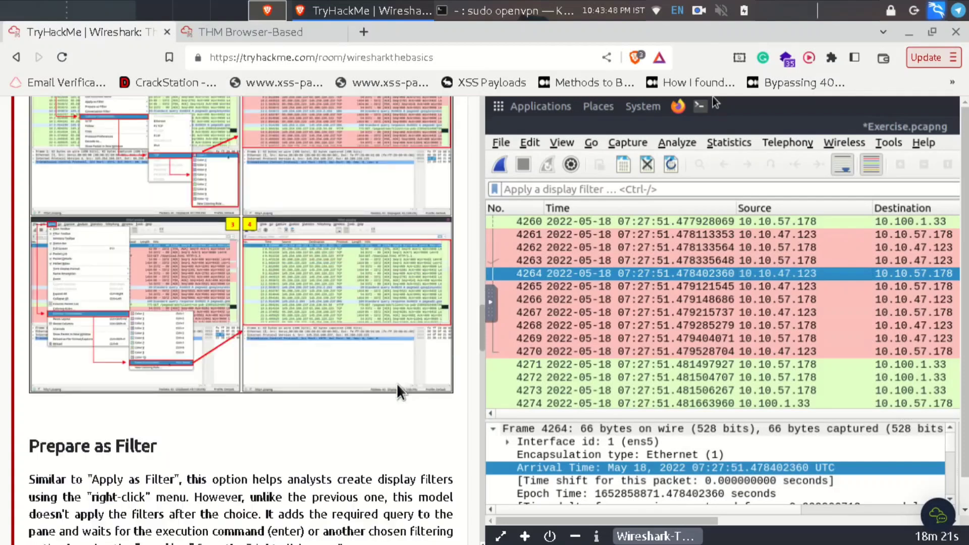
scroll(399, 391, down, 5)
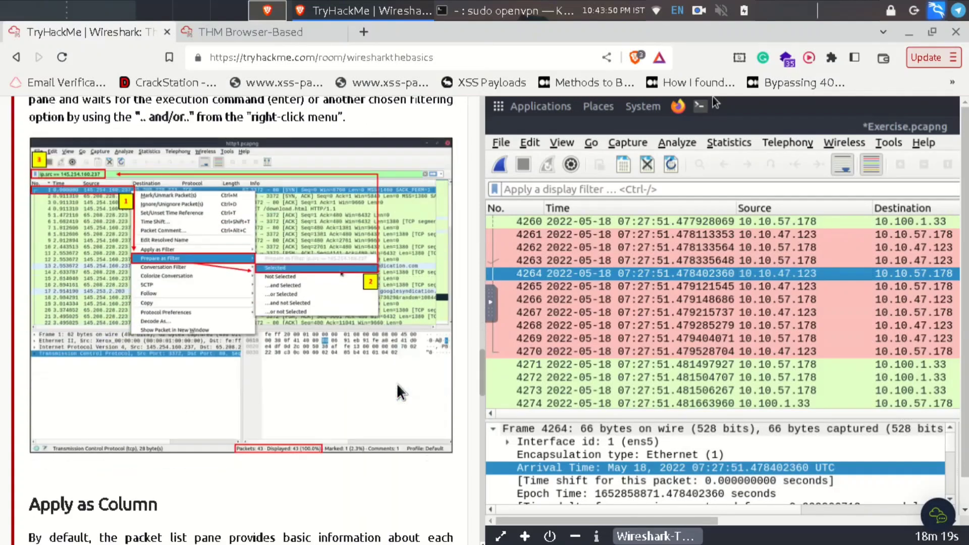
scroll(400, 392, up, 2)
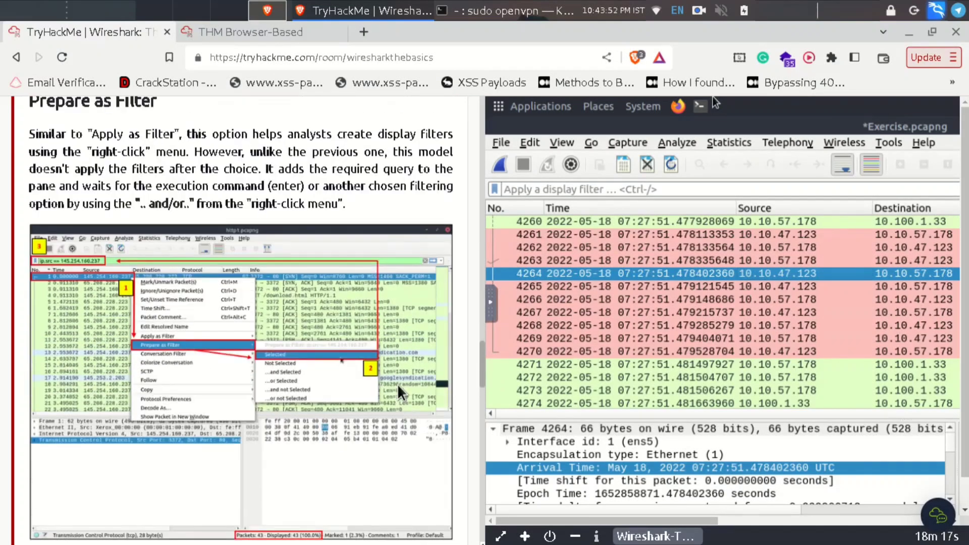
click(254, 31)
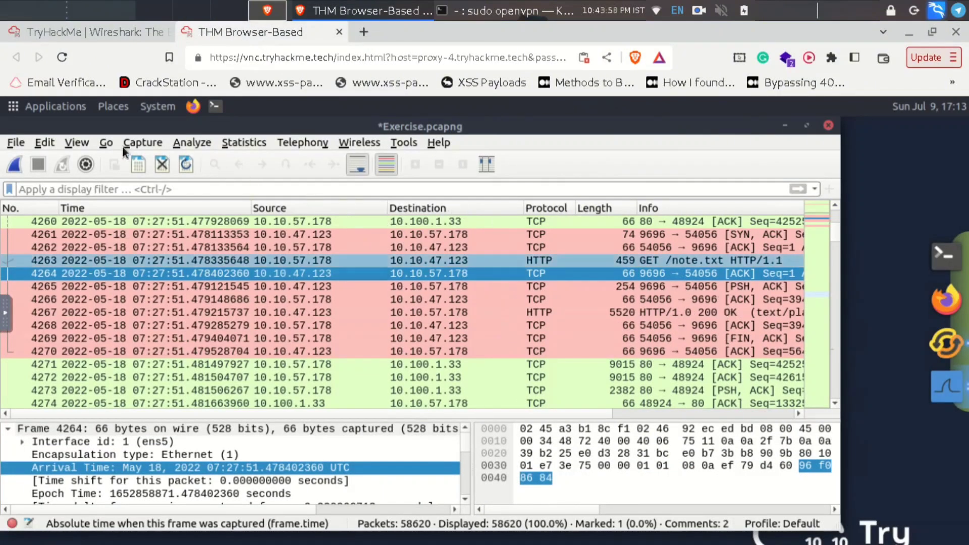
- Reset the conversation colourisation from the View menu, then return to the TryHackMe room page
click(76, 143)
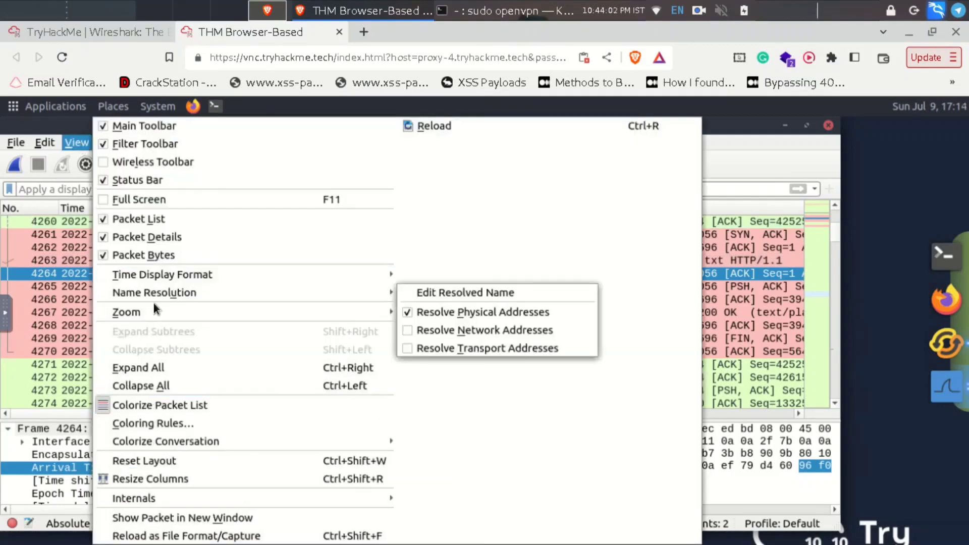
mouse_move(183, 440)
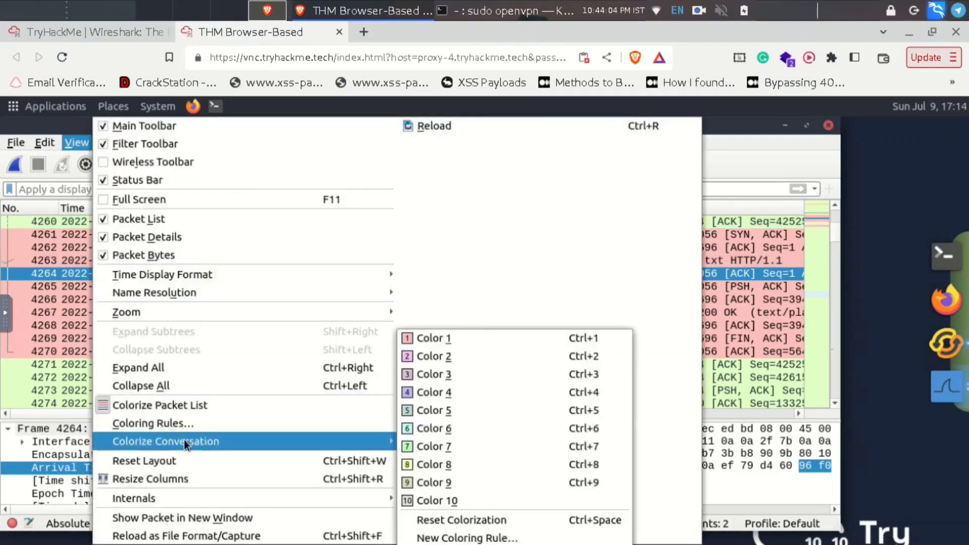
click(462, 521)
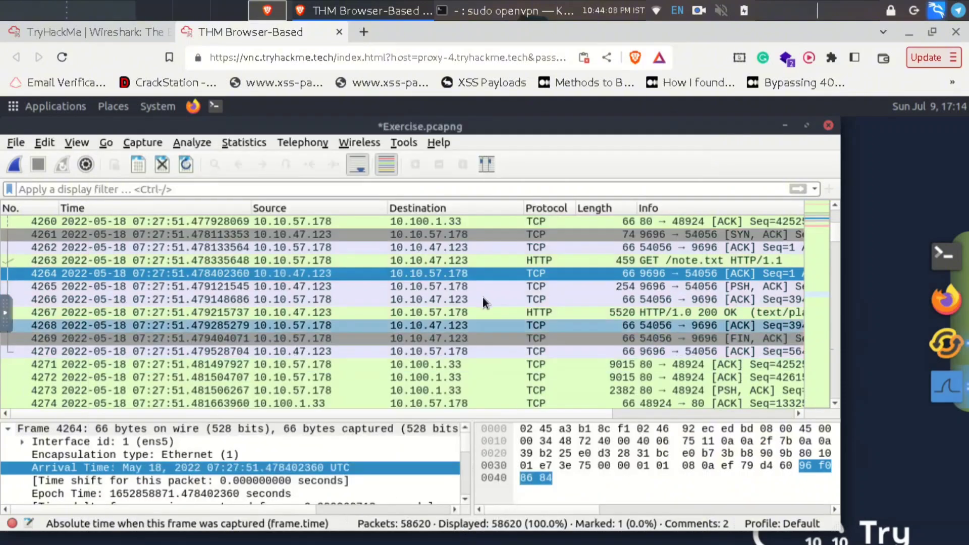
click(50, 32)
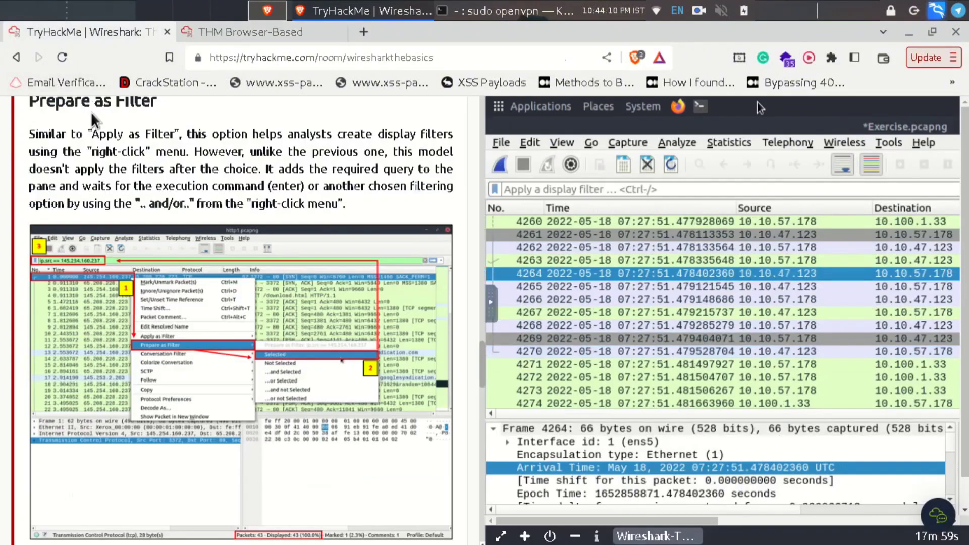
- Go back to the THM Browser-Based VM tab, where Wireshark shows all 58620 packets of Exercise.pcapng
click(222, 31)
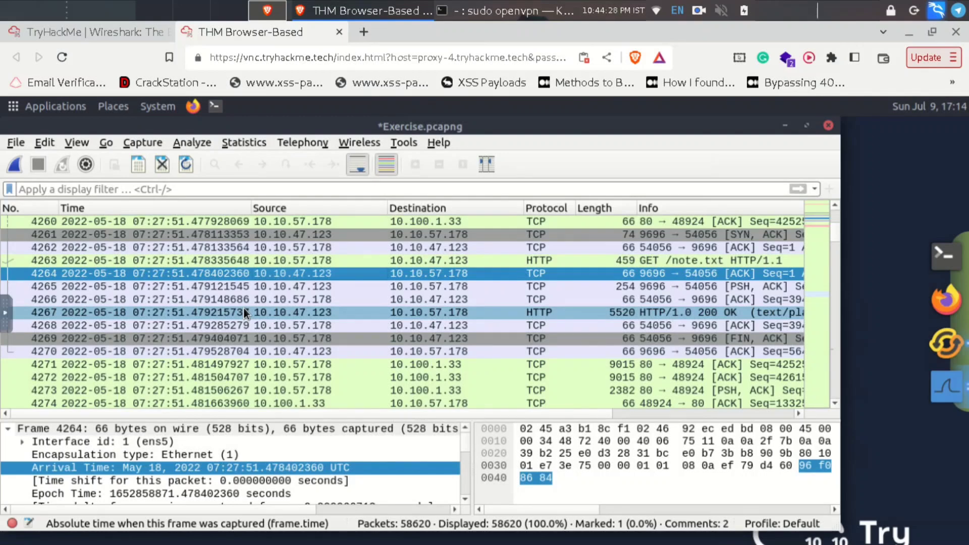
- Prepare the unapplied filter ip.src == 10.10.57.178 from packet 4266's source address
click(296, 302)
right_click(296, 302)
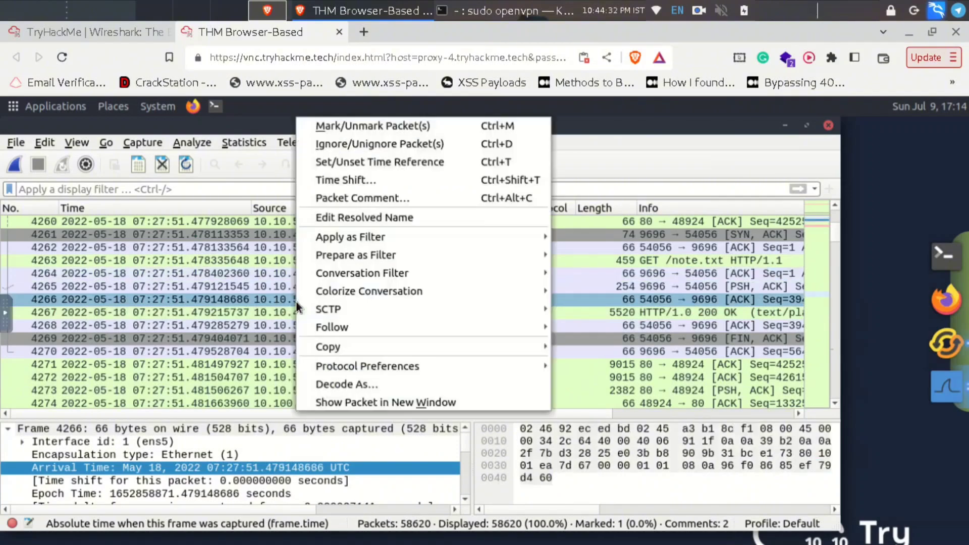
mouse_move(342, 253)
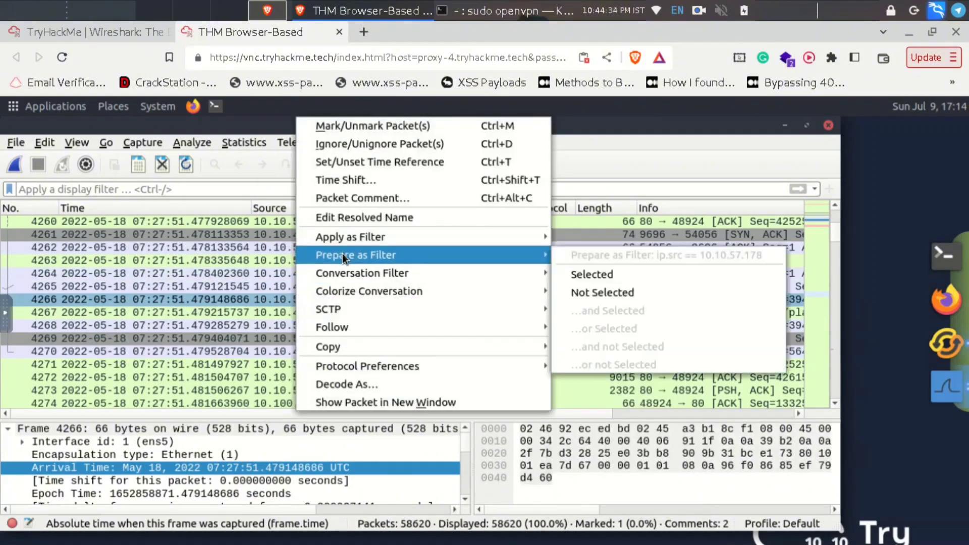
click(598, 271)
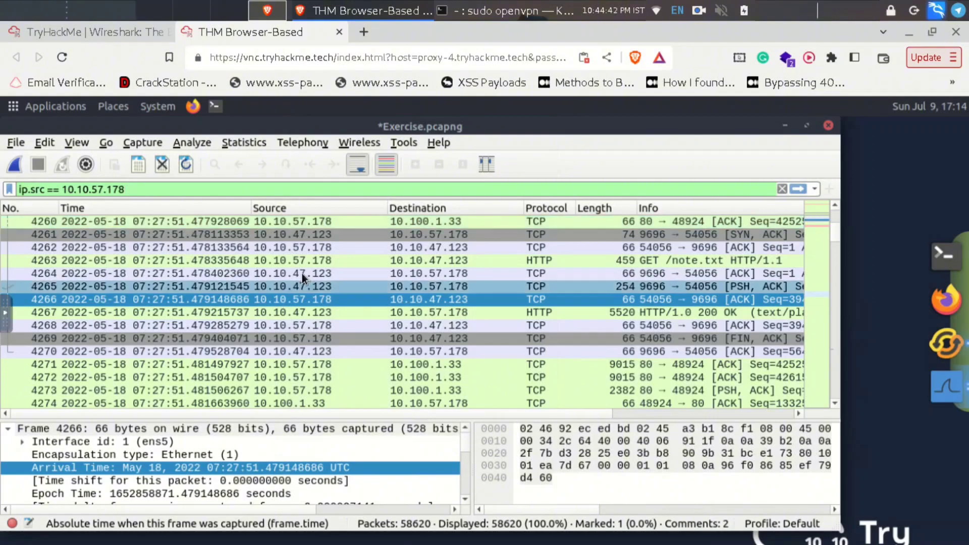
click(322, 365)
- AND packet 4271's source into the prepared filter, giving (ip.src == 10.10.57.178) && (ip.src == 10.10.57.178)
right_click(322, 365)
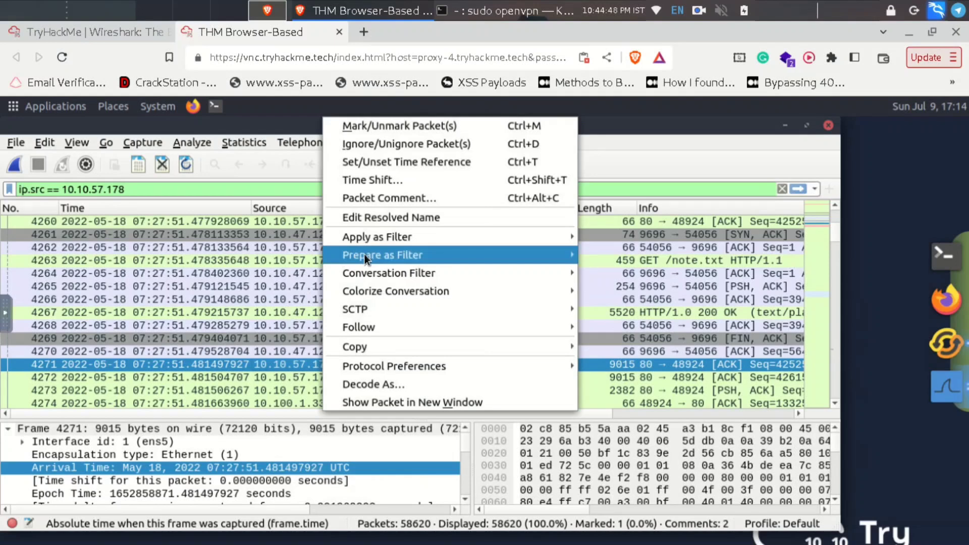
mouse_move(367, 255)
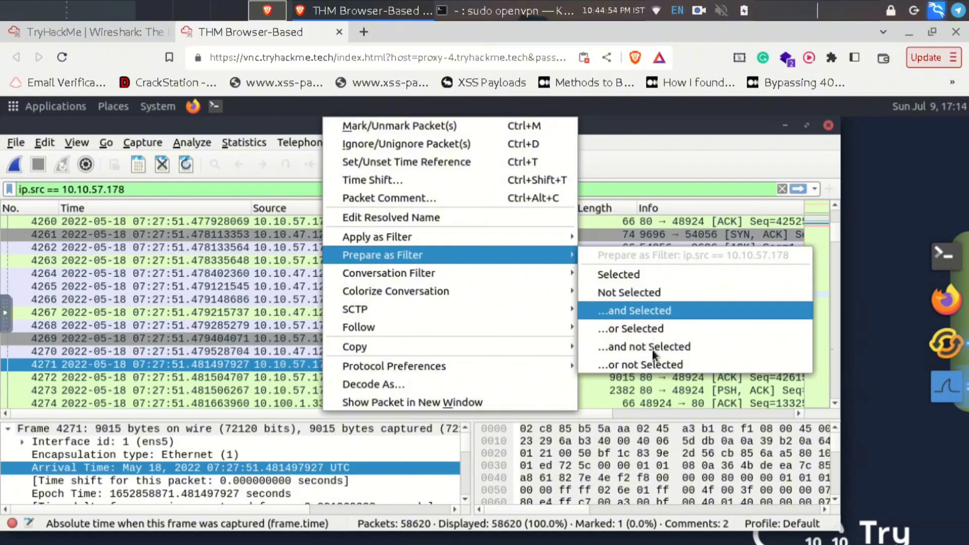
click(655, 311)
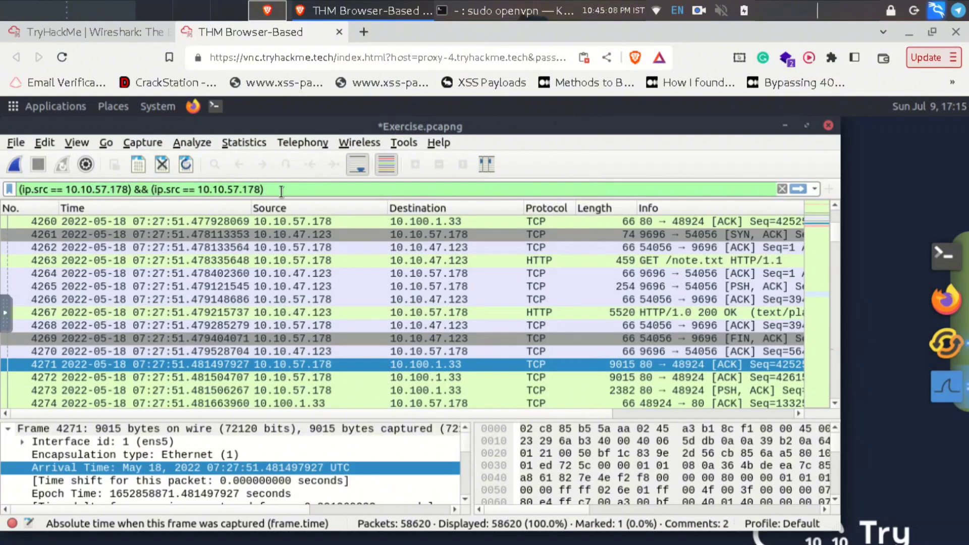
- Clear the duplicated expression out of the display filter bar
key(shift+Left)
key(shift+Left)
key(shift+Left)
key(shift+Left)
key(shift+Left)
click(274, 186)
key(BackSpace)
key(BackSpace)
key(BackSpace)
key(BackSpace)
key(BackSpace)
key(BackSpace)
key(BackSpace)
key(BackSpace)
key(BackSpace)
key(BackSpace)
key(BackSpace)
key(BackSpace)
key(BackSpace)
key(BackSpace)
key(BackSpace)
key(BackSpace)
key(BackSpace)
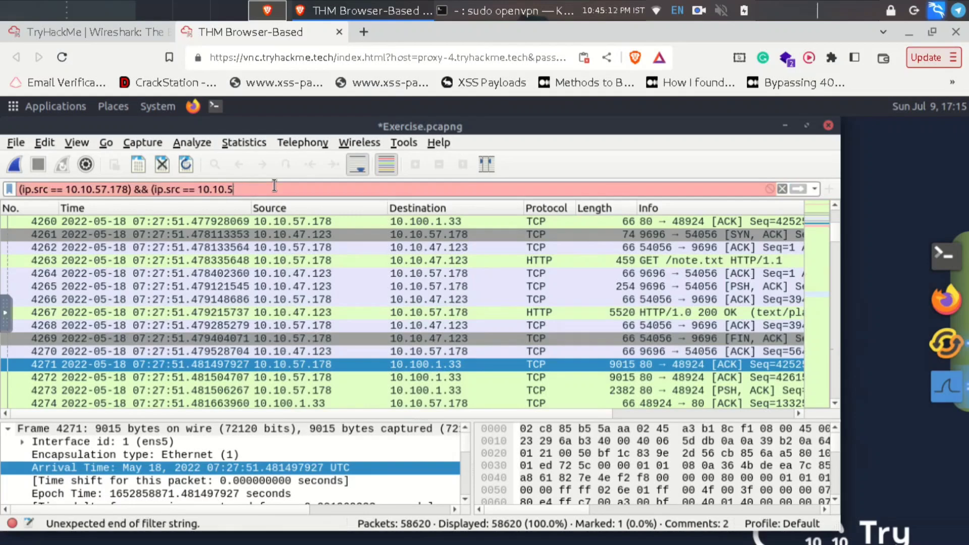
key(BackSpace)
key(BackSpace)
key(BackSpace)
key(BackSpace)
key(BackSpace)
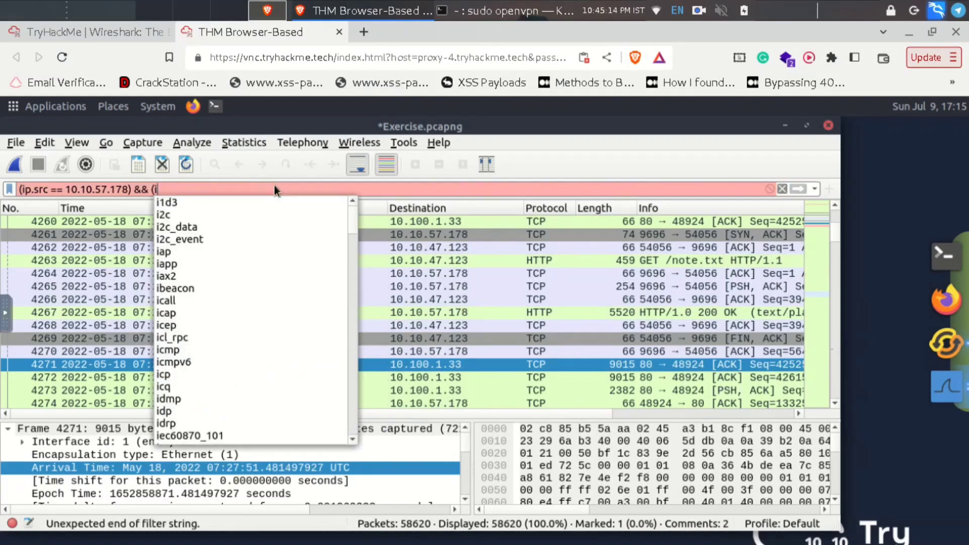
key(BackSpace)
key(BackSpace)
key(BackSpace)
key(BackSpace)
key(BackSpace)
key(BackSpace)
key(BackSpace)
key(BackSpace)
key(BackSpace)
key(BackSpace)
key(BackSpace)
key(BackSpace)
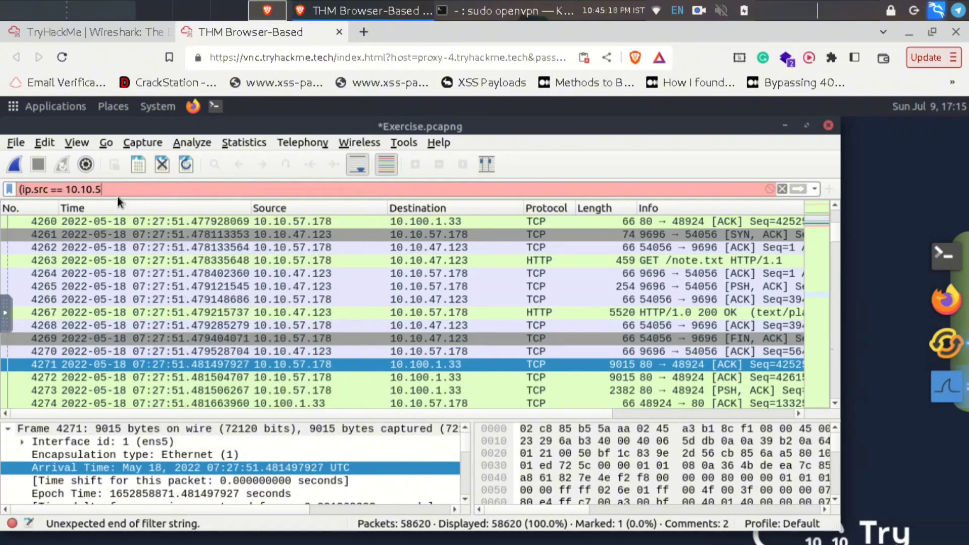
key(BackSpace)
key(BackSpace)
key(BackSpace)
key(BackSpace)
key(BackSpace)
key(BackSpace)
key(BackSpace)
key(BackSpace)
key(BackSpace)
key(BackSpace)
key(BackSpace)
key(BackSpace)
key(BackSpace)
key(BackSpace)
key(BackSpace)
key(BackSpace)
key(BackSpace)
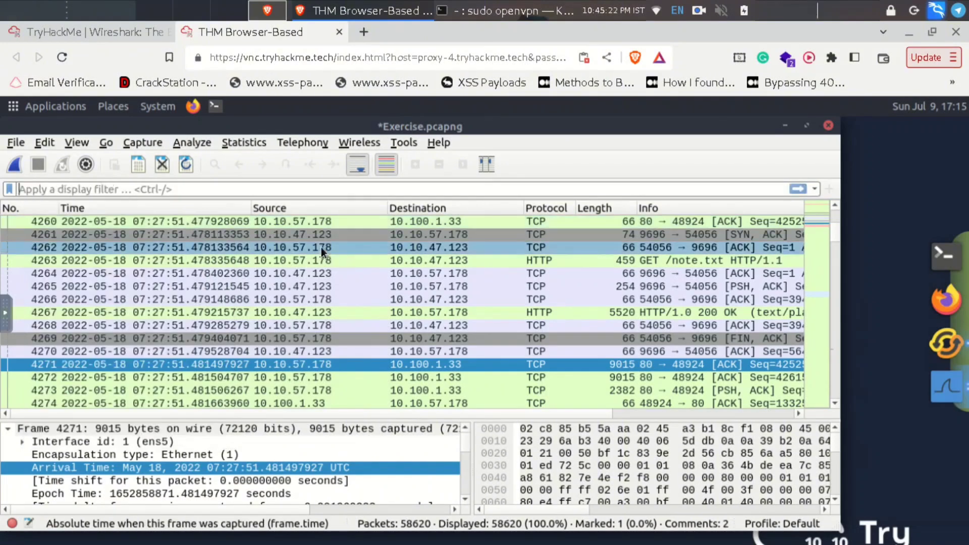
- Prepare ip.src == 10.10.57.178 as the filter from packet 4262
click(321, 247)
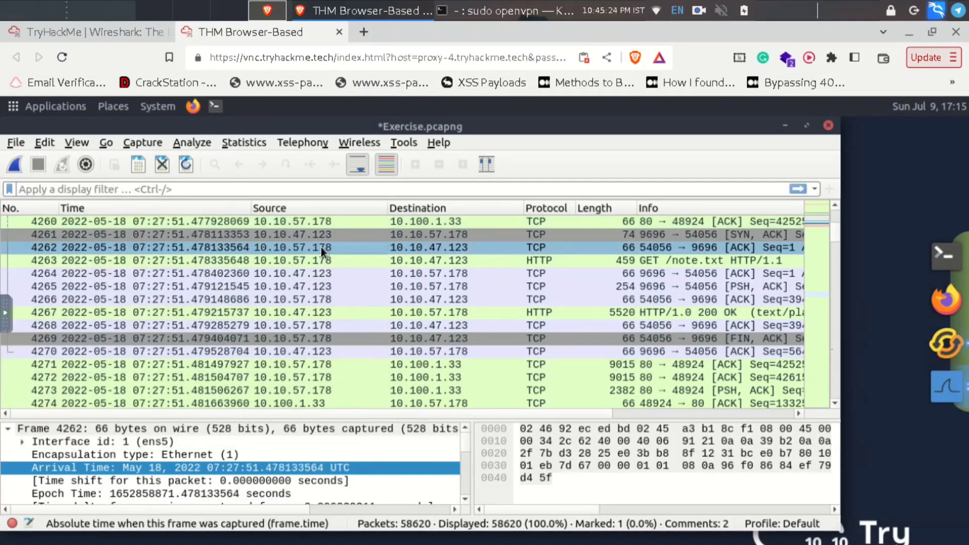
right_click(321, 247)
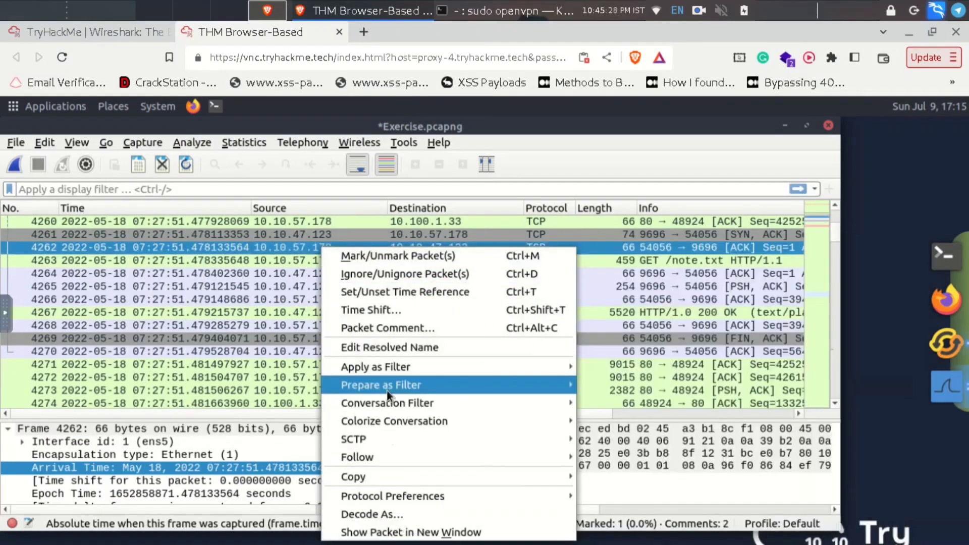
mouse_move(389, 391)
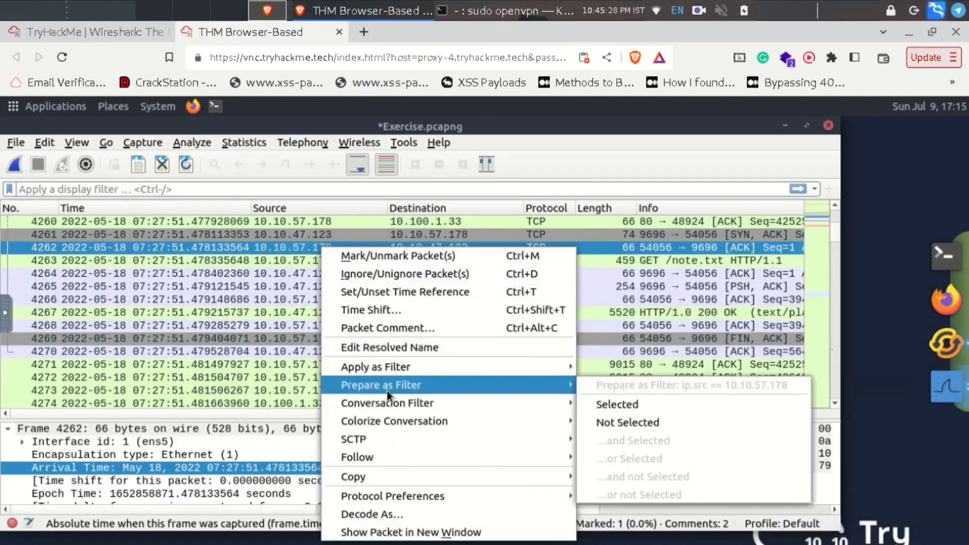
click(609, 404)
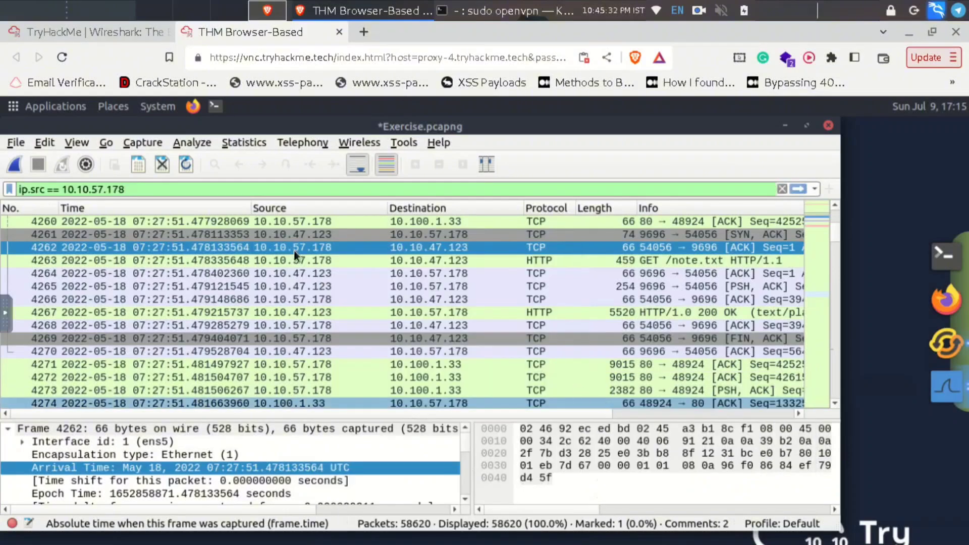
- AND the filter with packet 4271's destination, ip.dst == 10.100.1.33, leaving it unapplied
click(423, 365)
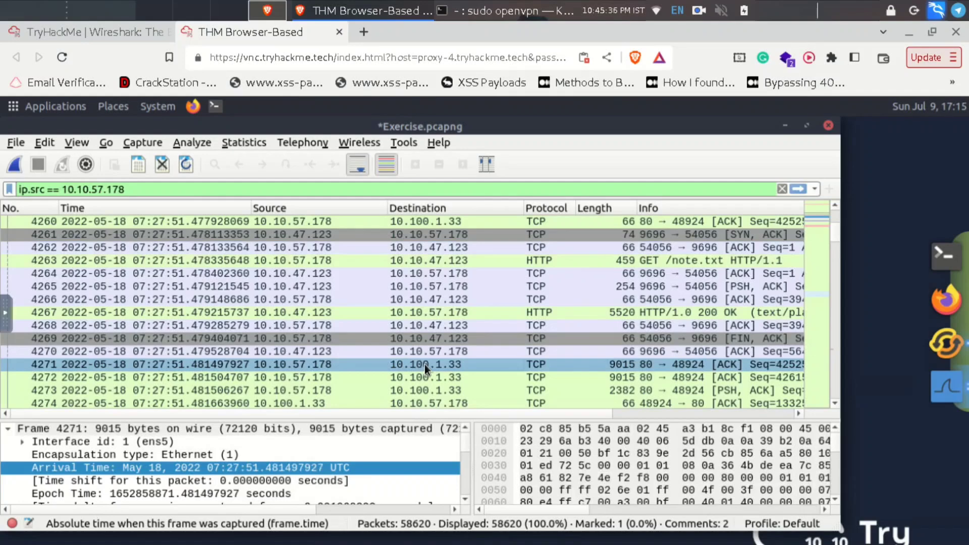
right_click(425, 364)
mouse_move(483, 254)
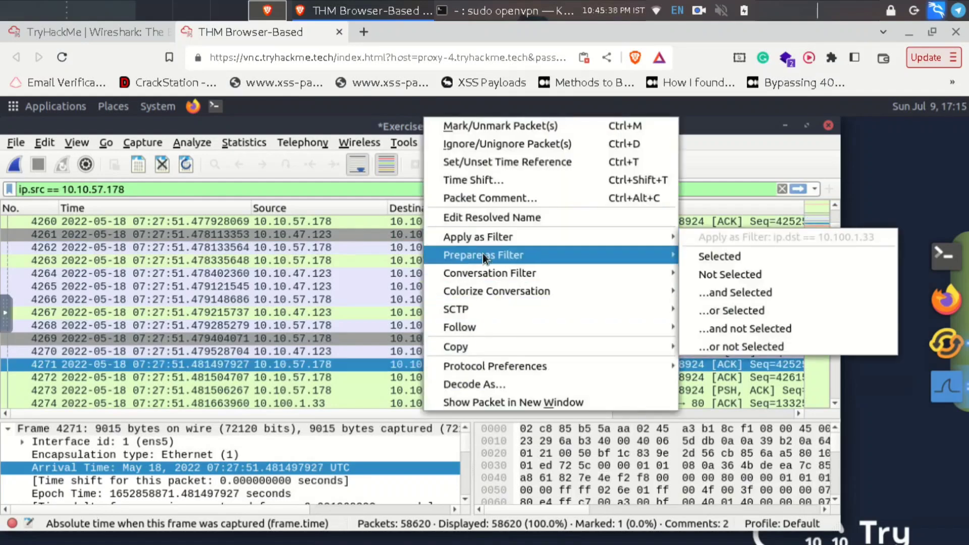
mouse_move(651, 272)
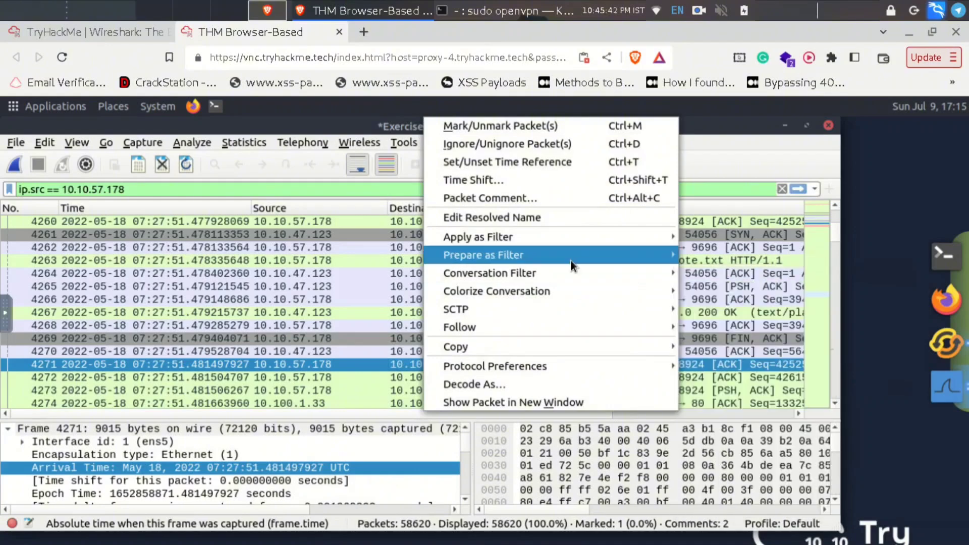
mouse_move(571, 258)
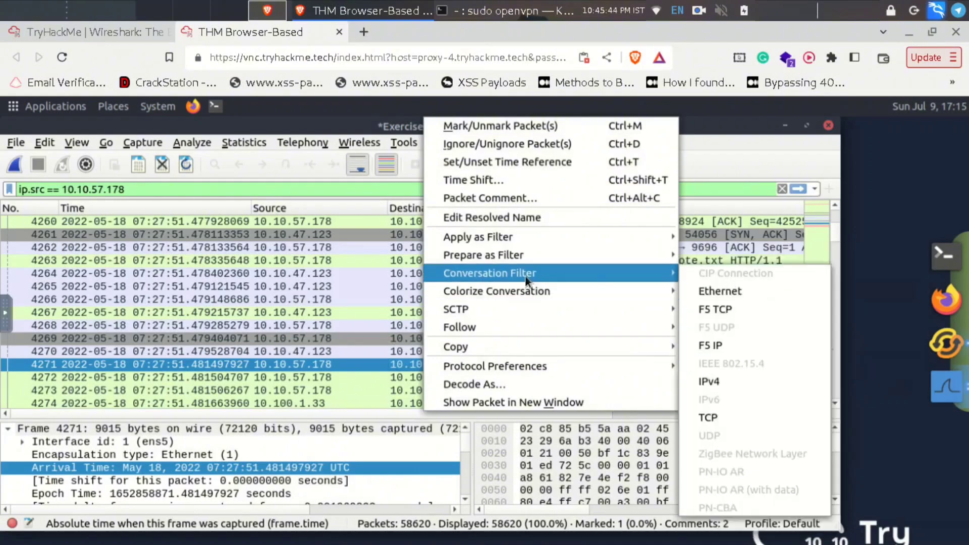
mouse_move(518, 258)
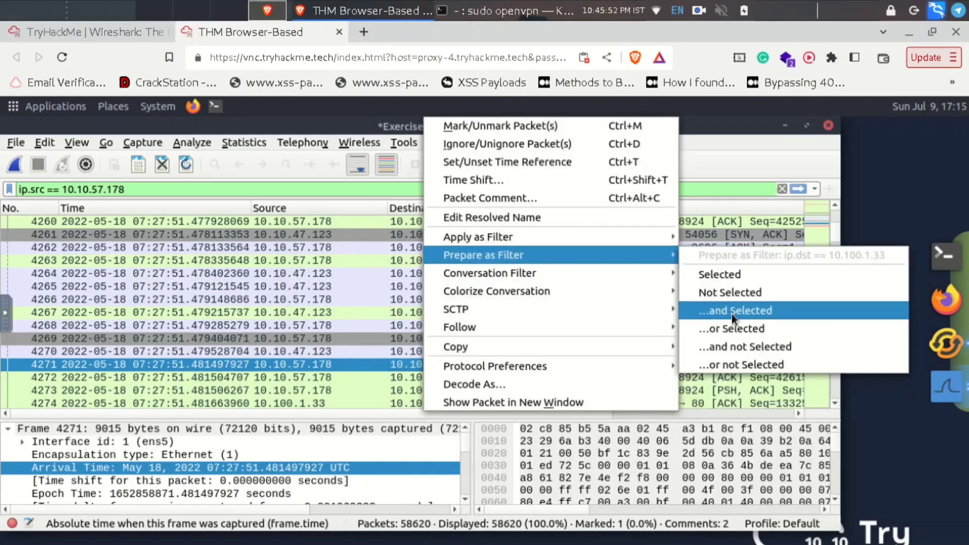
key(Escape)
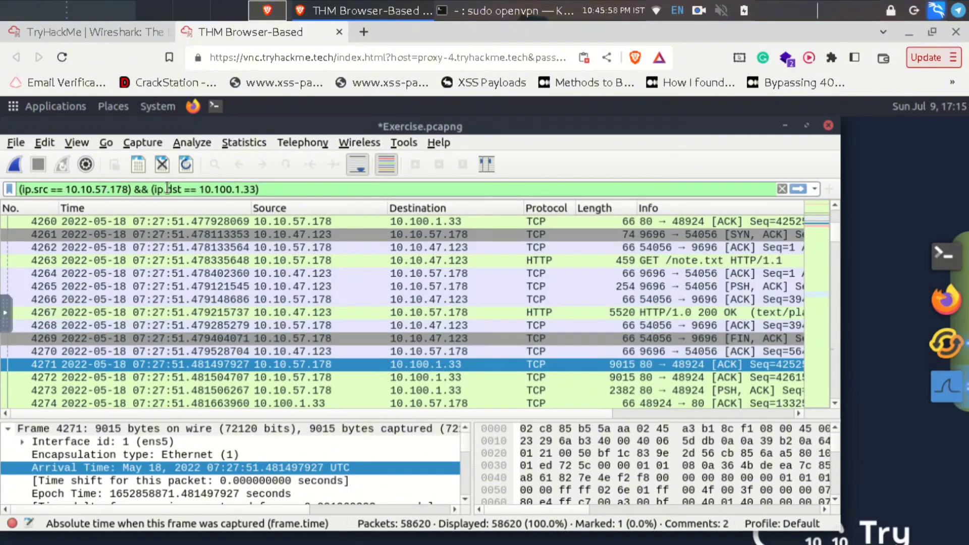
- Apply the source/destination filter, browse the 29387 matching packets, and return to the room page
click(197, 189)
key(Return)
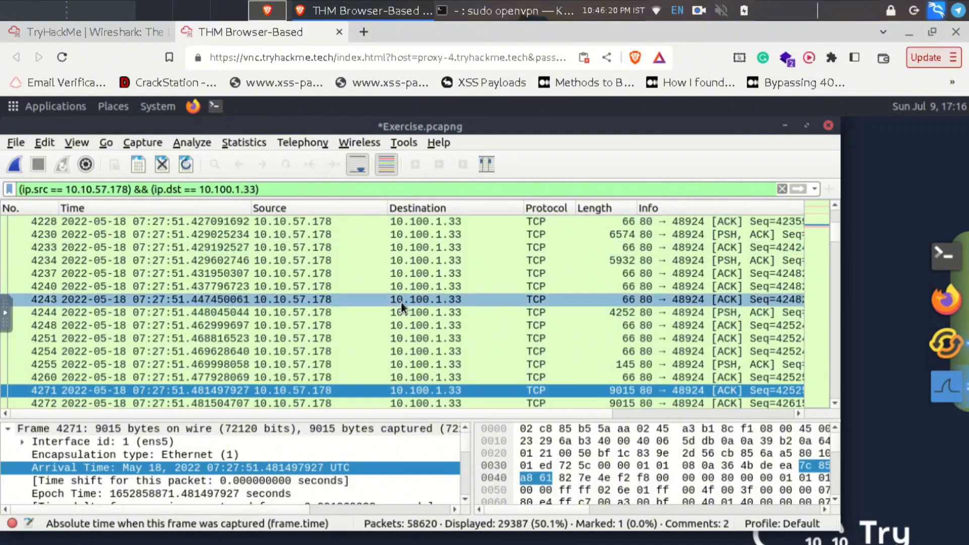
scroll(401, 302, down, 5)
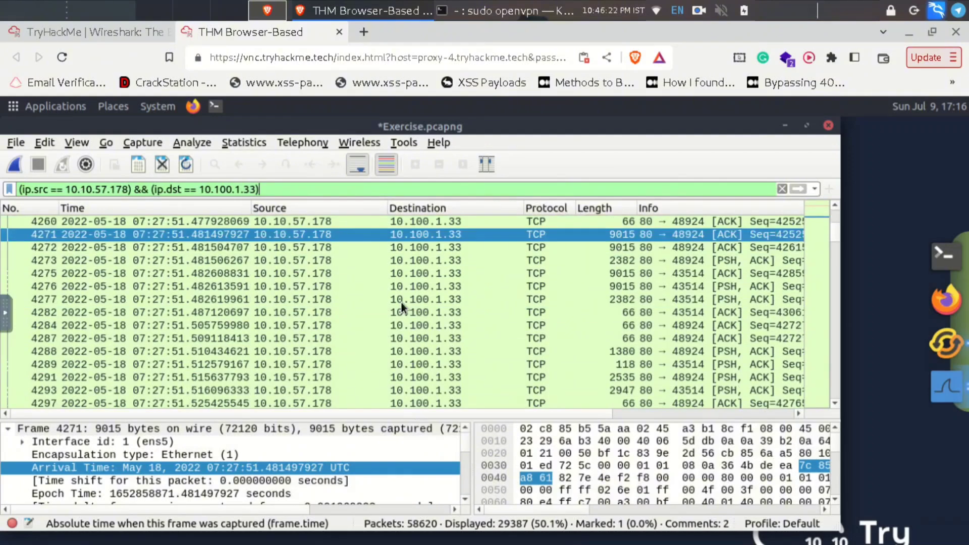
scroll(401, 298, down, 3)
scroll(423, 296, up, 1)
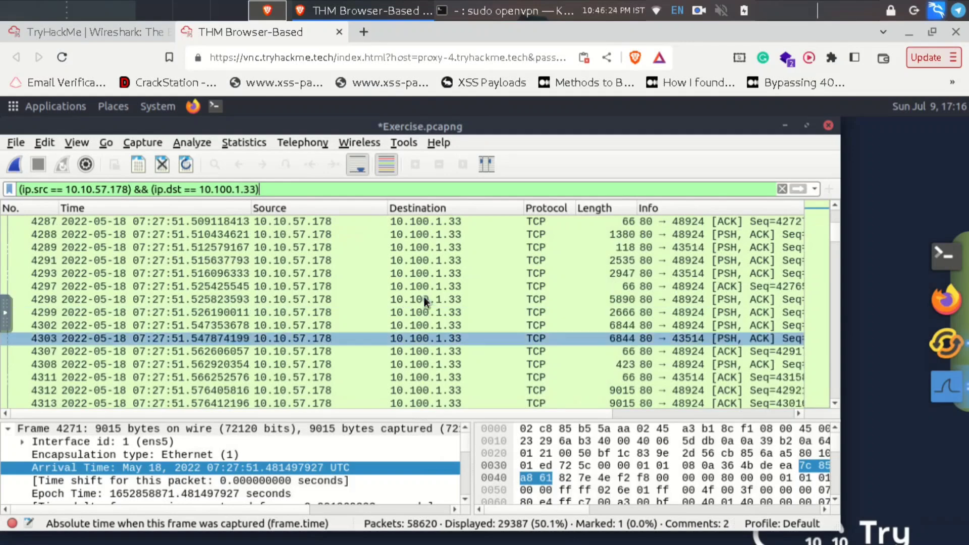
scroll(416, 236, up, 10)
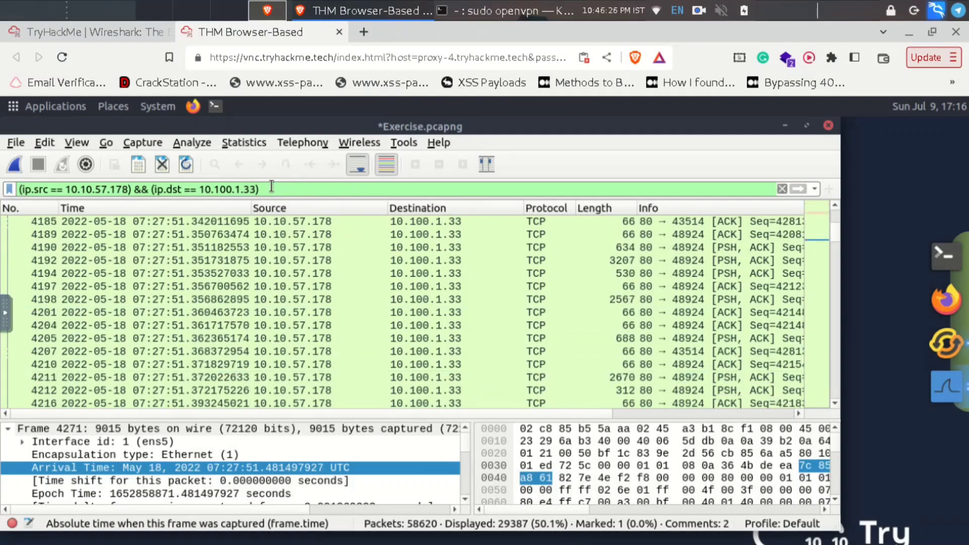
click(95, 32)
click(256, 32)
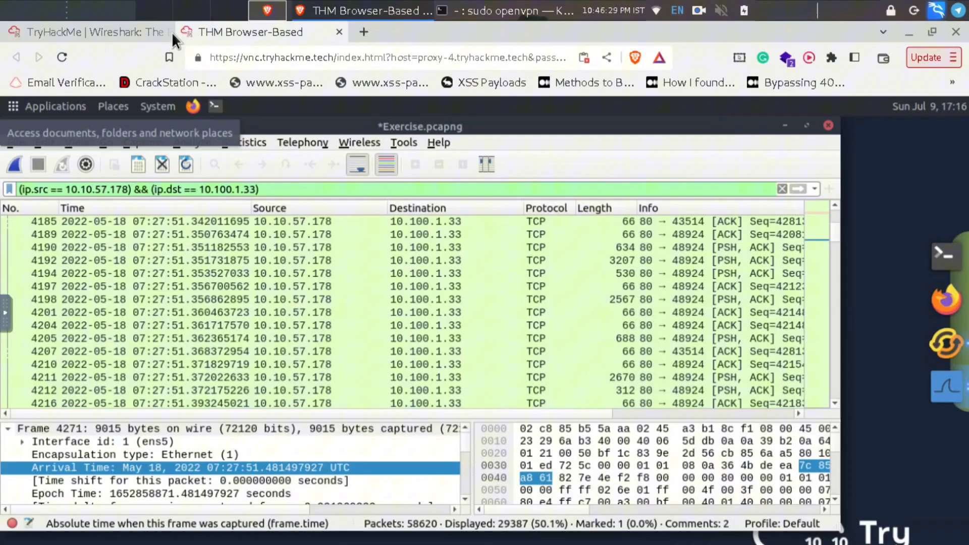
- Review the Apply as Column section, then return to Wireshark and select packet 4185
click(121, 32)
scroll(321, 247, down, 15)
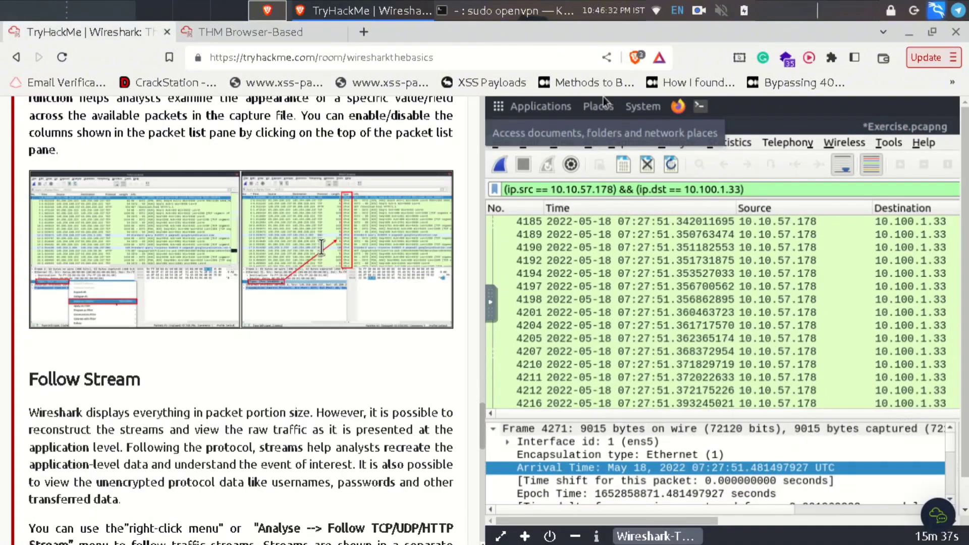
scroll(320, 247, up, 8)
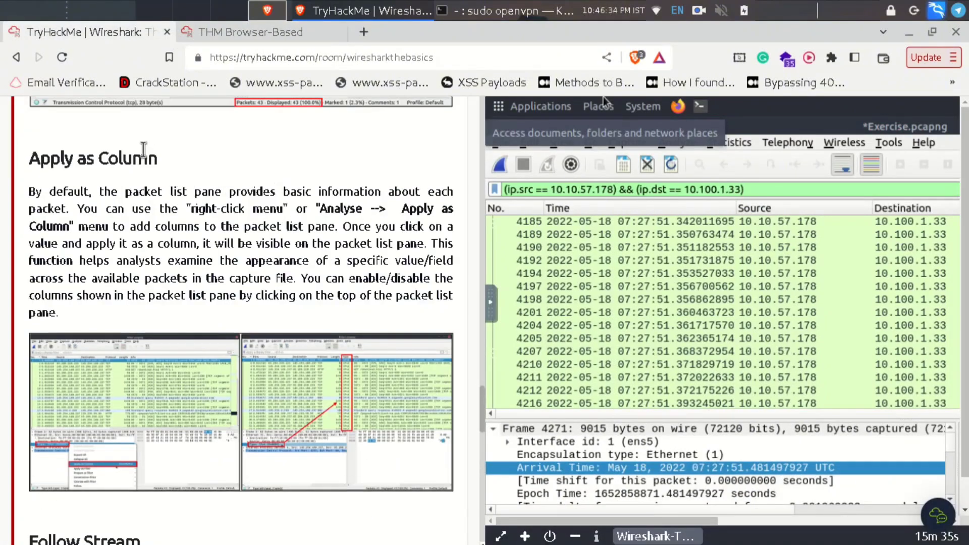
double_click(144, 158)
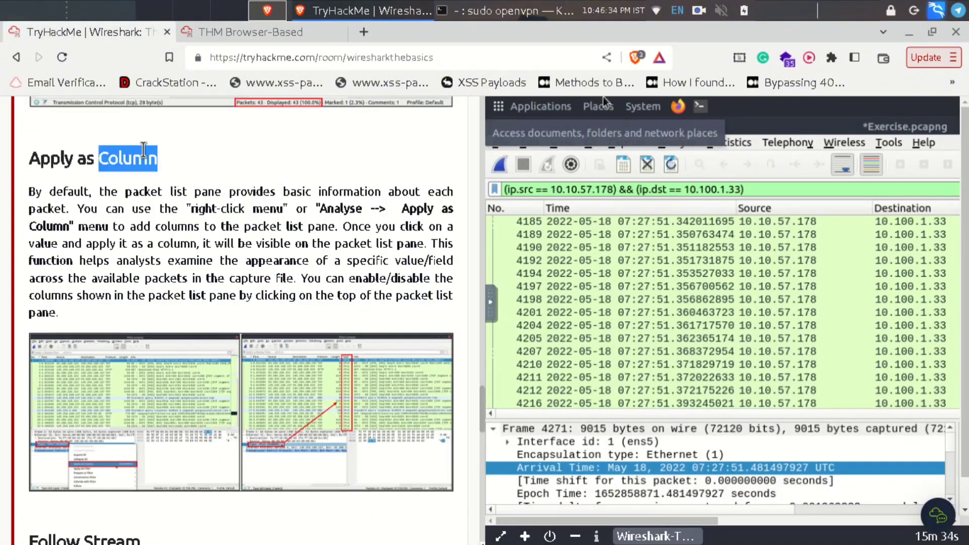
click(250, 32)
click(278, 226)
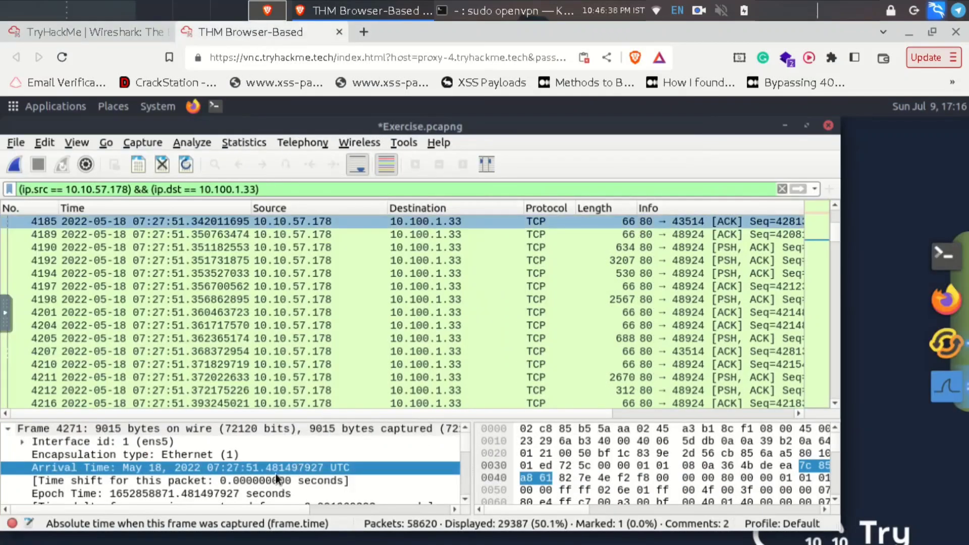
- Clear the display filter so all 58620 packets (100.0%) are listed again
click(781, 189)
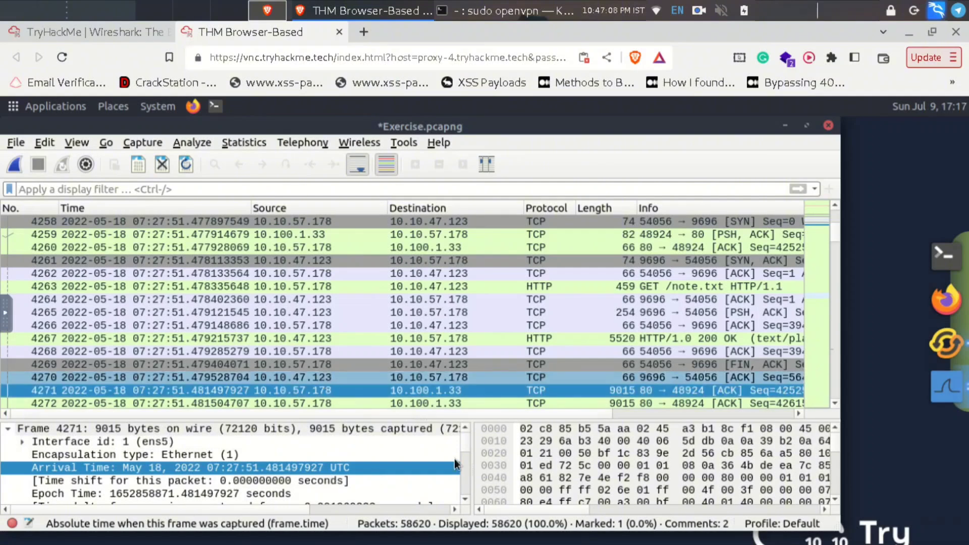
scroll(454, 459, down, 10)
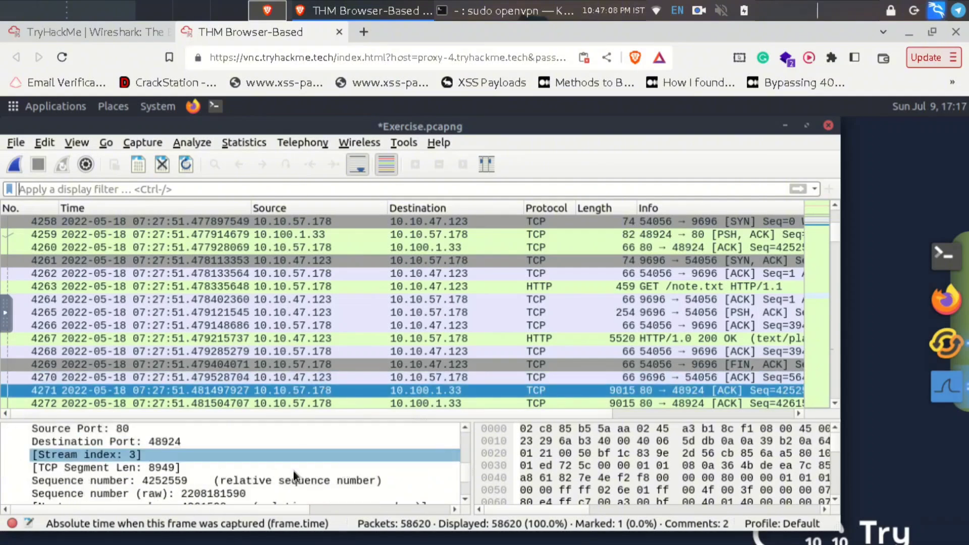
- Add the TCP Sequence number field as a packet-list column, then go back to the room page
right_click(122, 479)
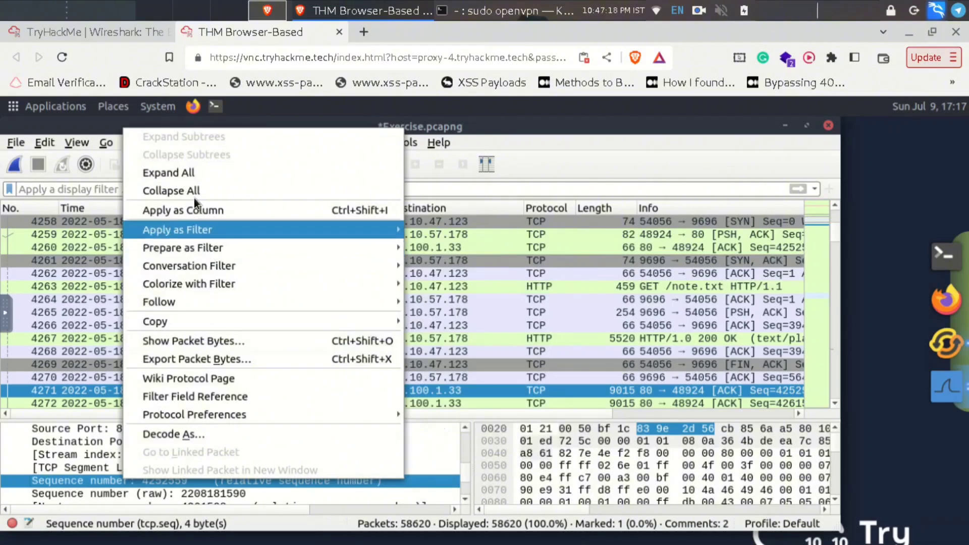
click(202, 213)
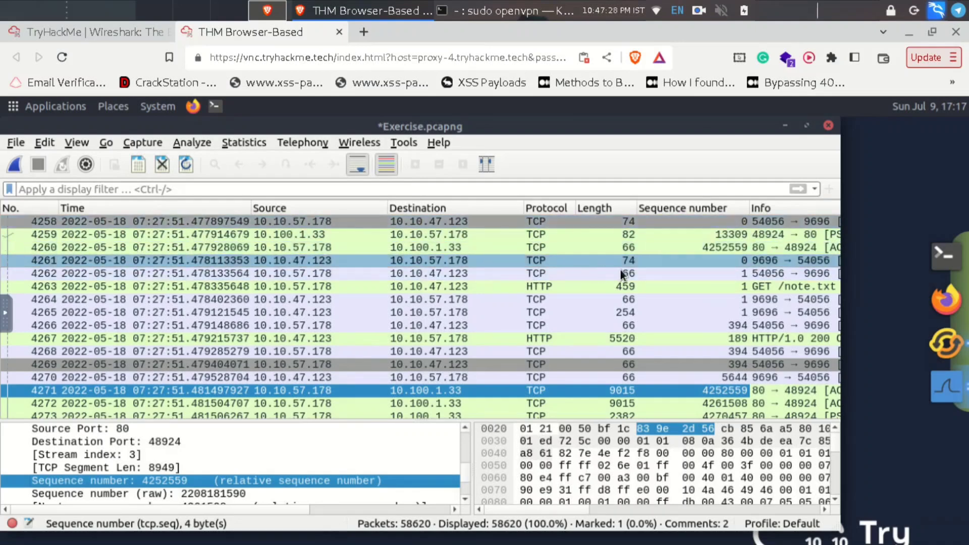
scroll(636, 202, down, 3)
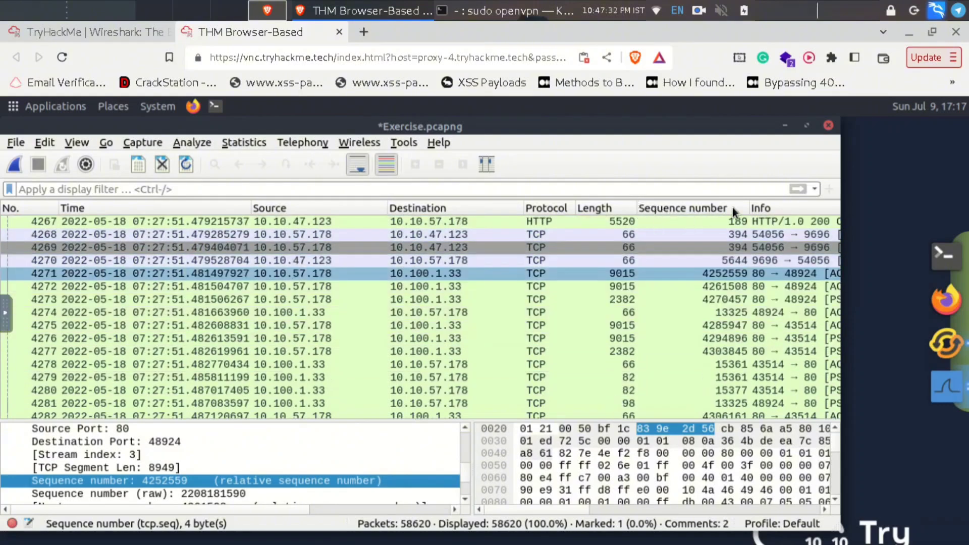
scroll(731, 211, down, 3)
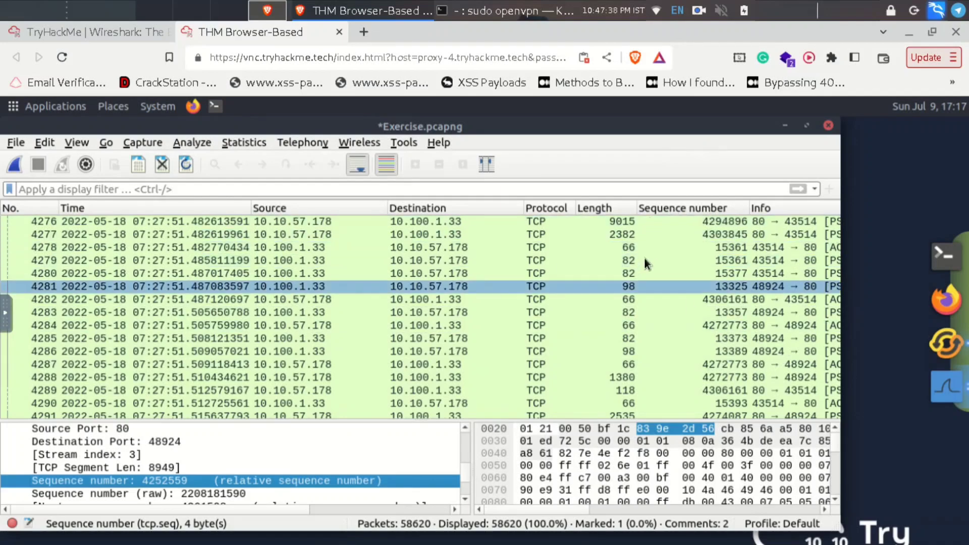
click(112, 32)
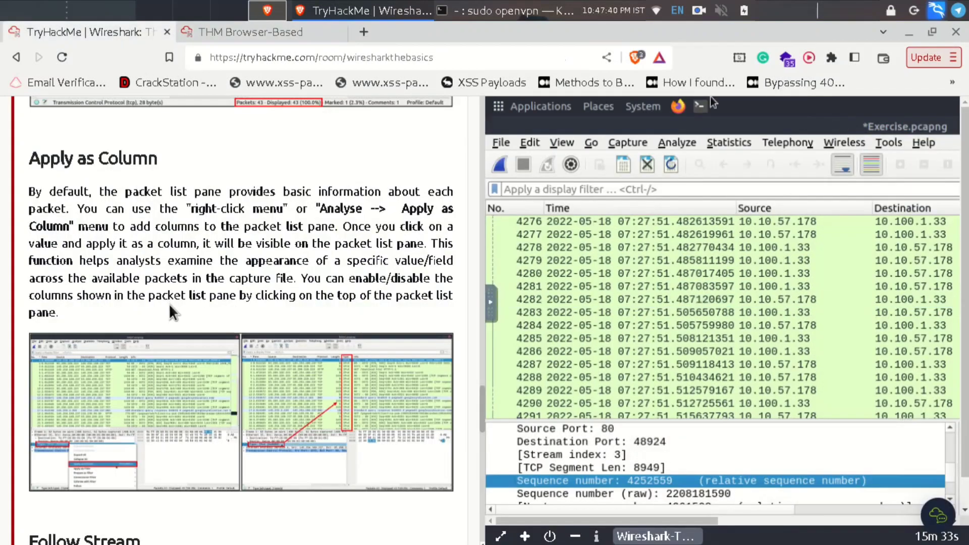
- Read the room's Follow Stream section, glancing briefly at the Wireshark desktop in between
scroll(173, 313, down, 3)
scroll(172, 309, down, 8)
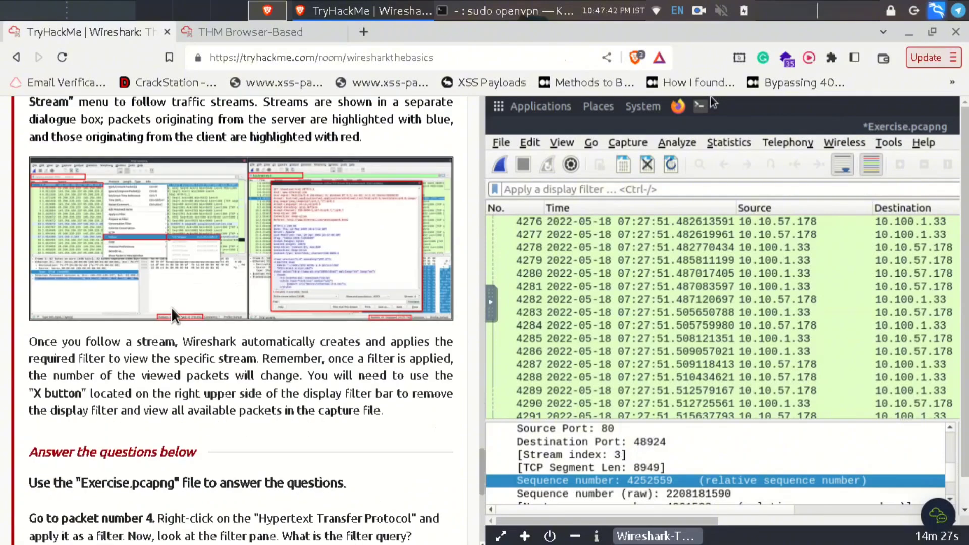
scroll(173, 309, up, 4)
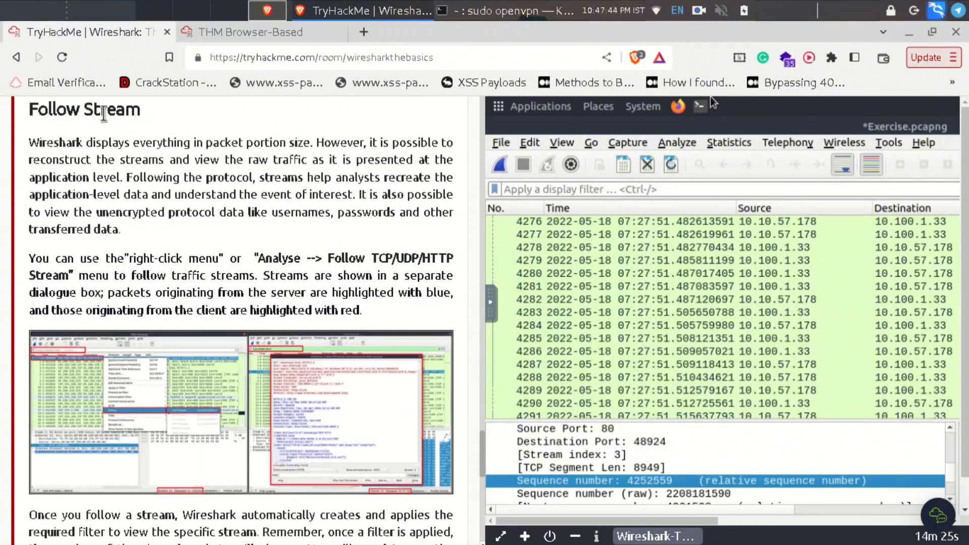
triple_click(103, 114)
click(243, 32)
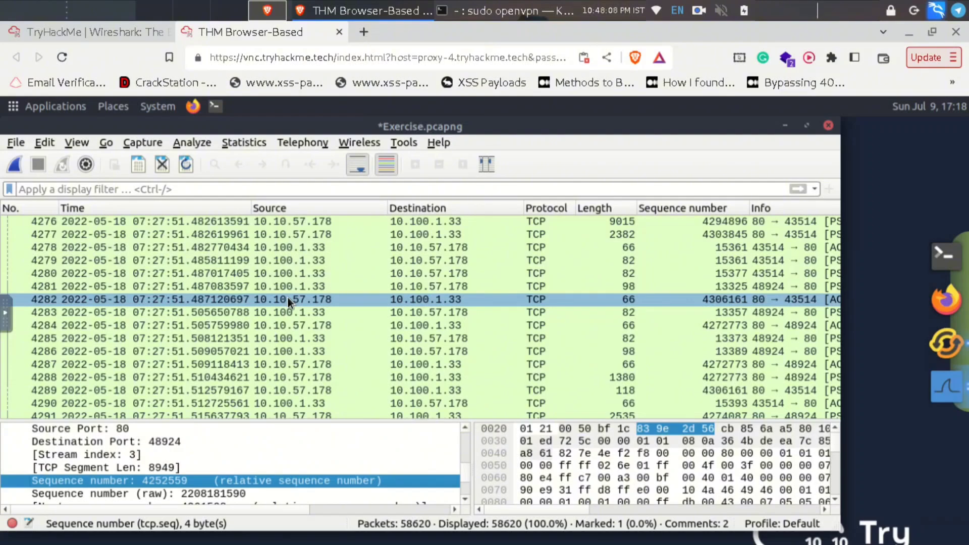
click(91, 38)
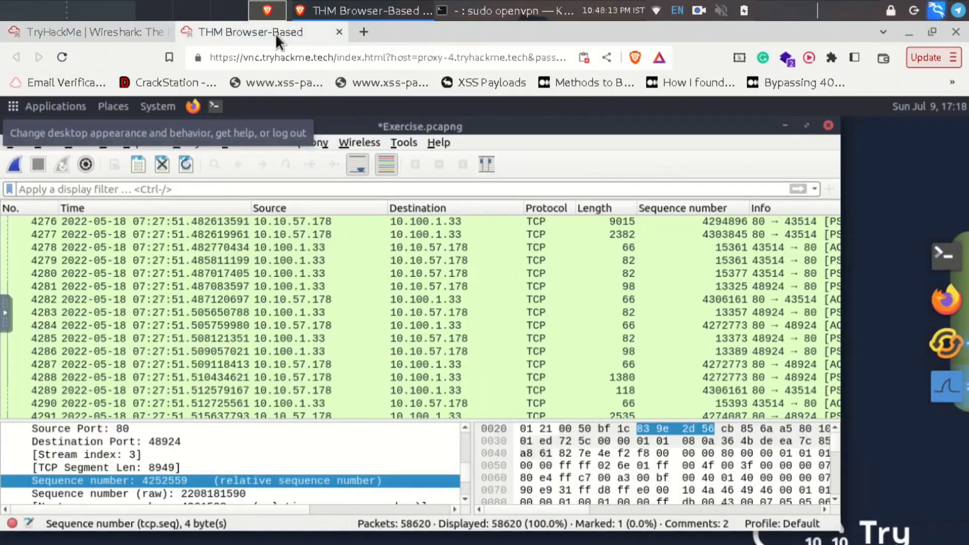
- Follow packet 4280's TCP stream, opening stream 2 (tcp.stream eq 2) as ASCII
click(274, 34)
click(314, 274)
right_click(314, 274)
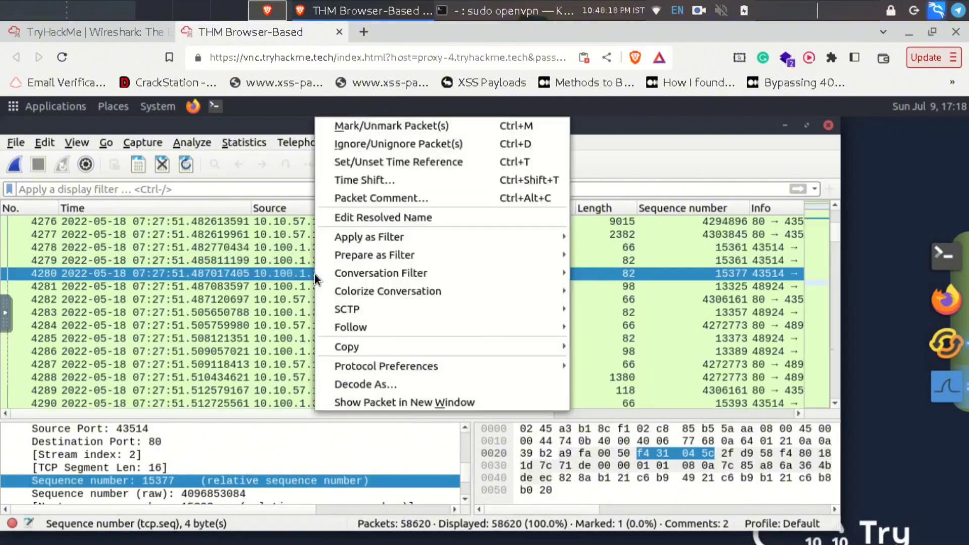
mouse_move(338, 327)
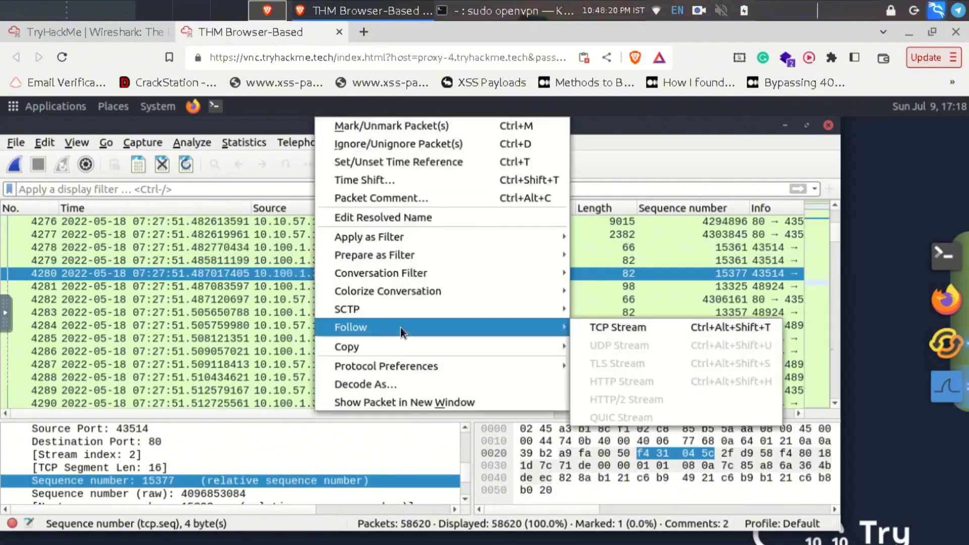
click(606, 328)
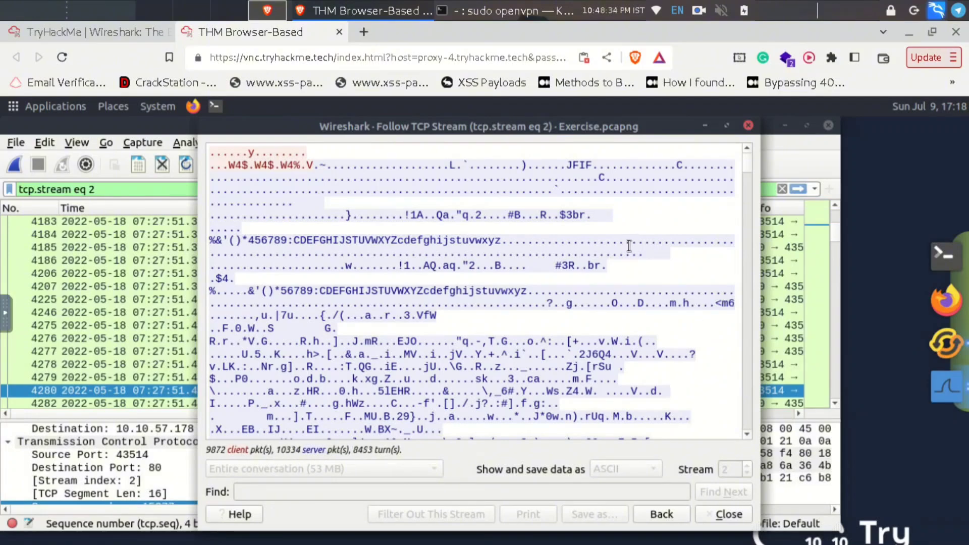
- Scroll through the stream 2 conversation text while the 53 MB stream finishes loading
scroll(684, 262, down, 1)
scroll(684, 263, down, 5)
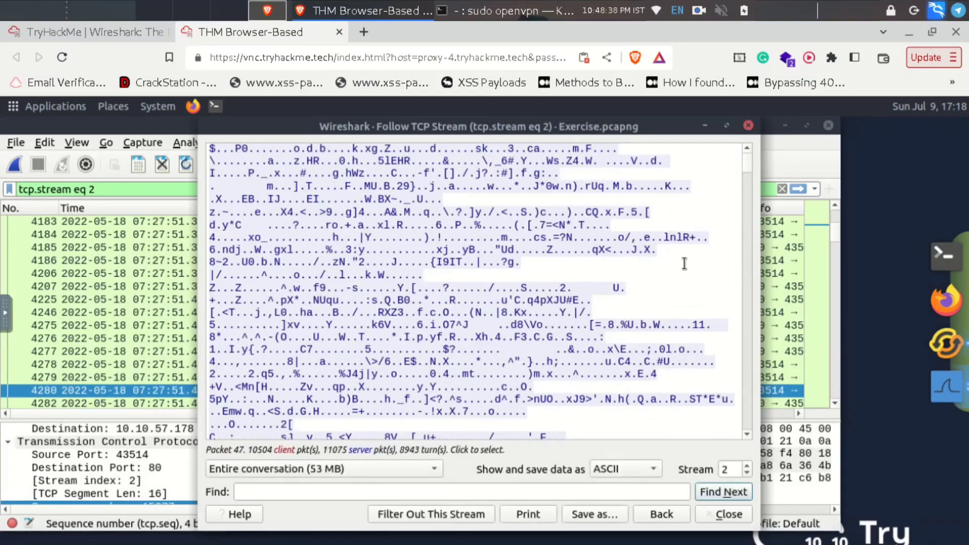
scroll(685, 263, down, 6)
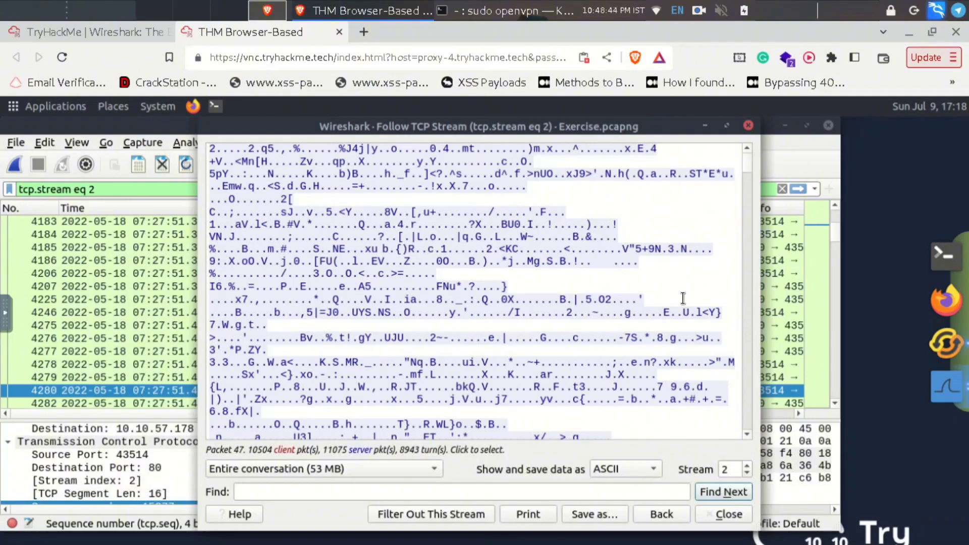
scroll(682, 298, down, 1)
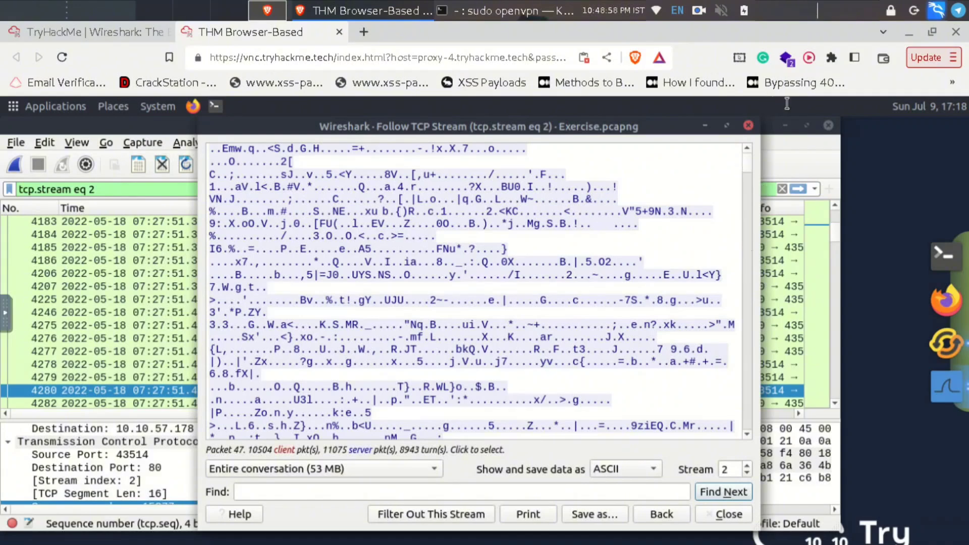
- Return to the TryHackMe room's Follow Stream instructions beside the loaded stream window
click(137, 32)
click(212, 30)
click(135, 27)
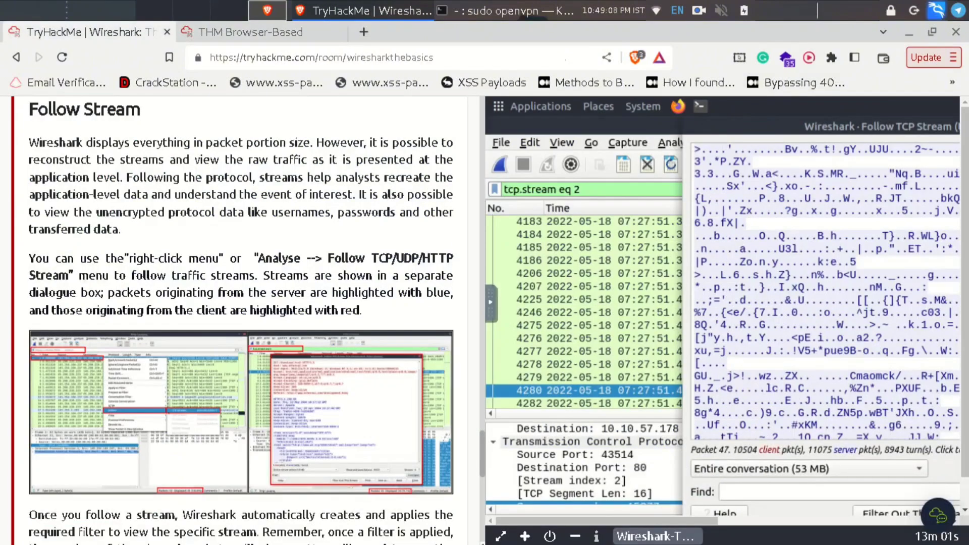
- Reload the remote Wireshark desktop, then enlarge the room's http1.pcapng Follow Stream example screenshot
click(242, 32)
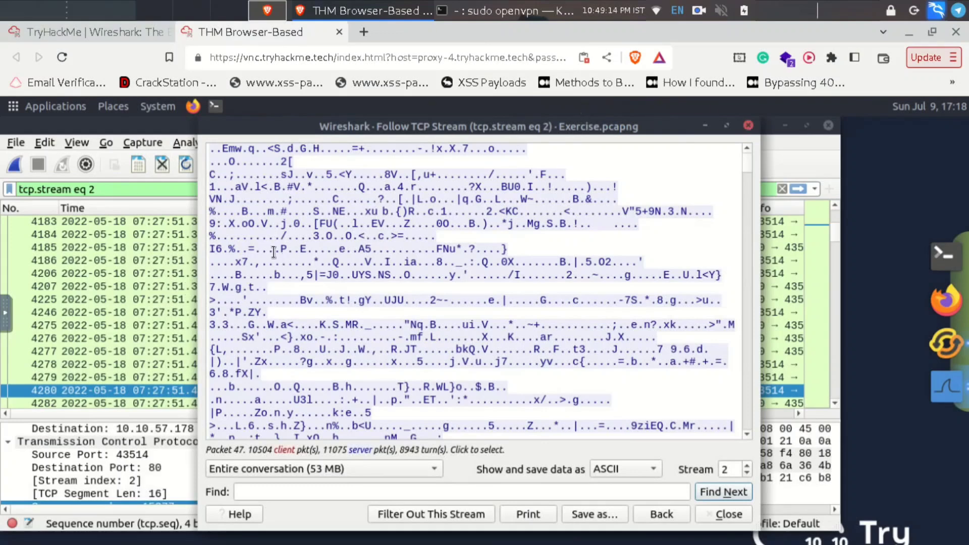
click(64, 57)
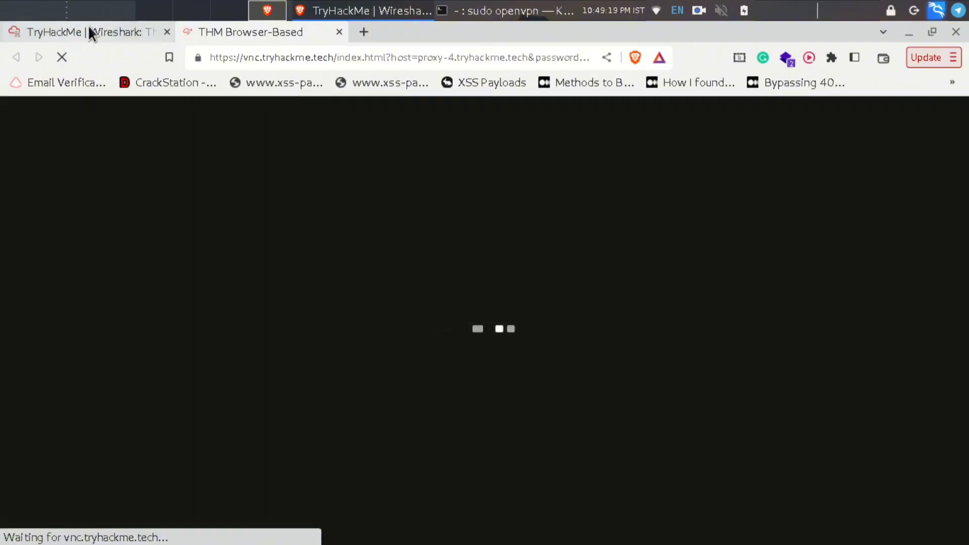
click(88, 32)
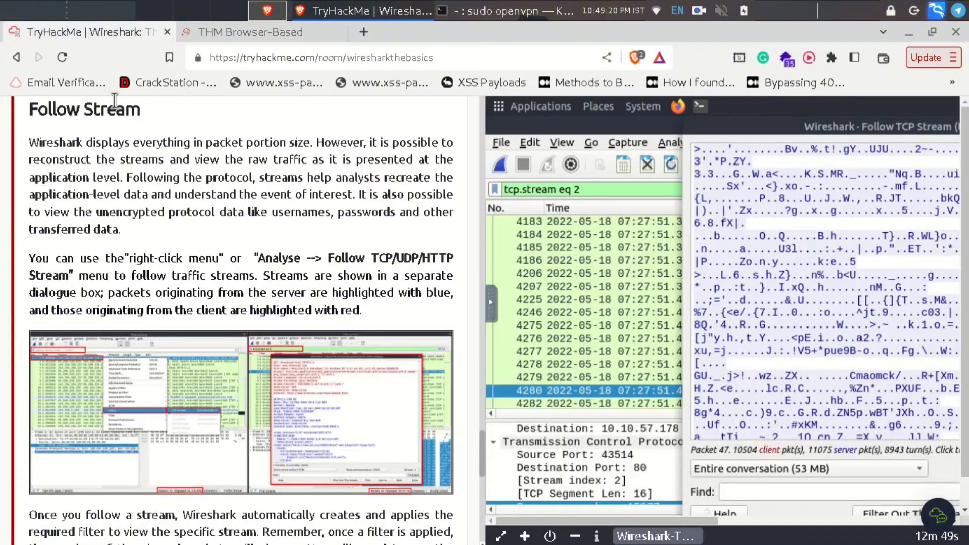
click(260, 419)
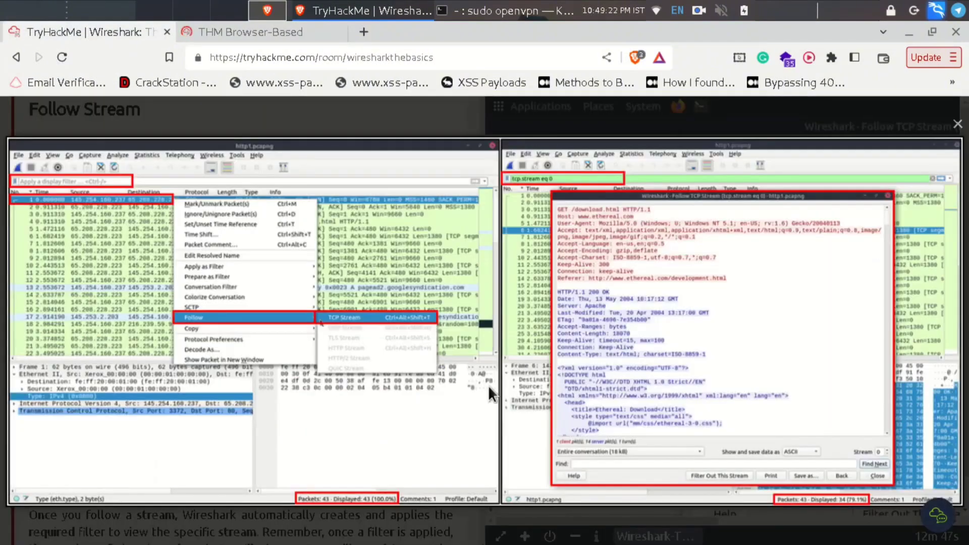
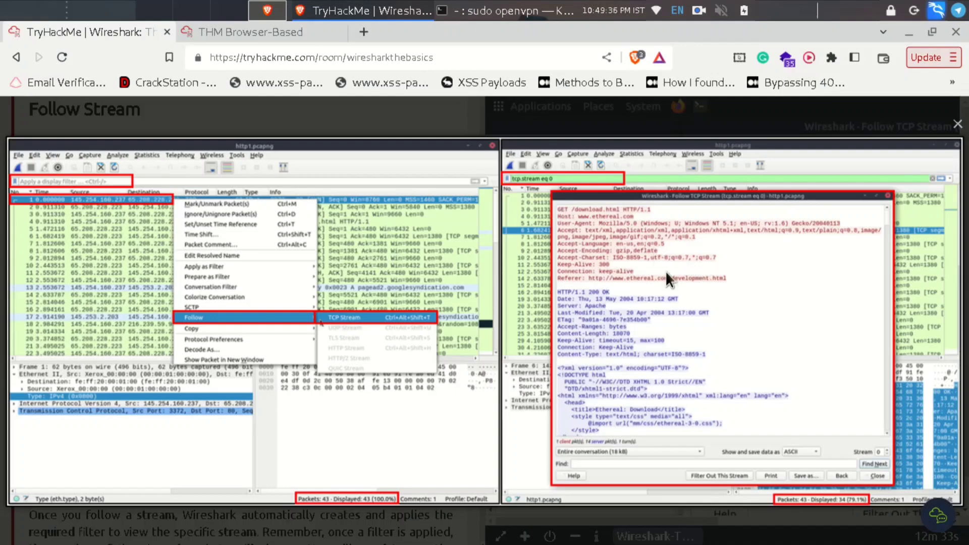
- Switch to the THM Browser-Based tab showing the remote VM desktop with Exercise.pcapng and http1.pcapng
click(280, 38)
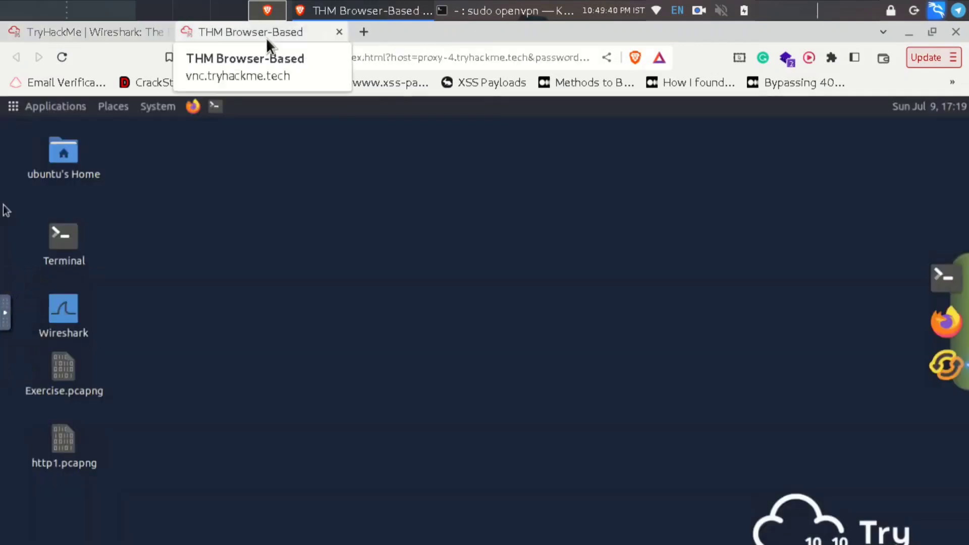
- Launch Wireshark, open Exercise.pcapng from recent files, and follow packet 6's TCP stream (tcp.stream eq 0)
double_click(62, 312)
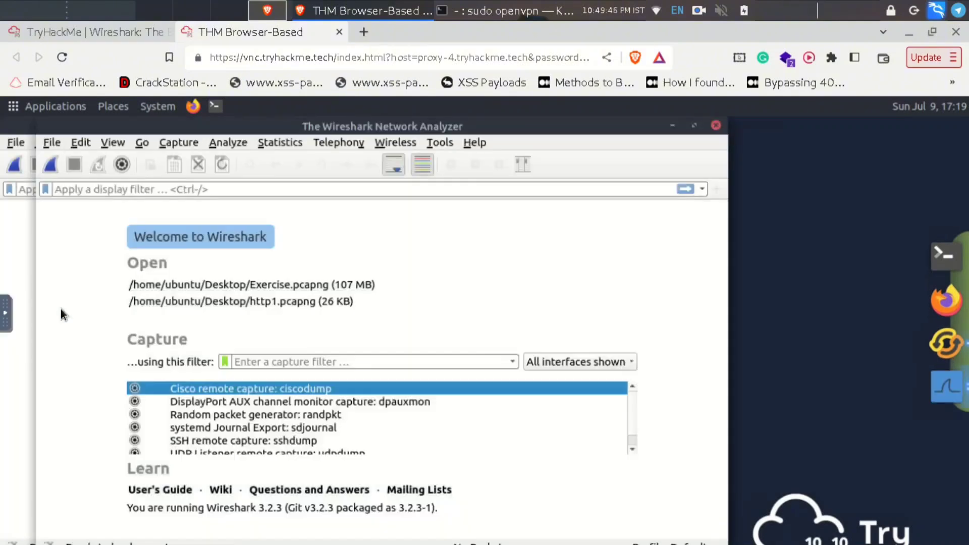
double_click(276, 284)
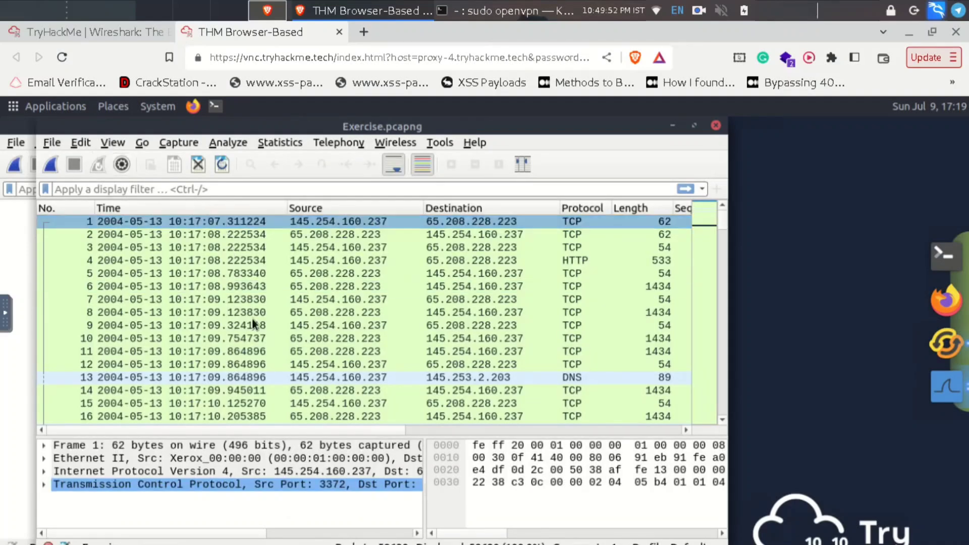
right_click(290, 293)
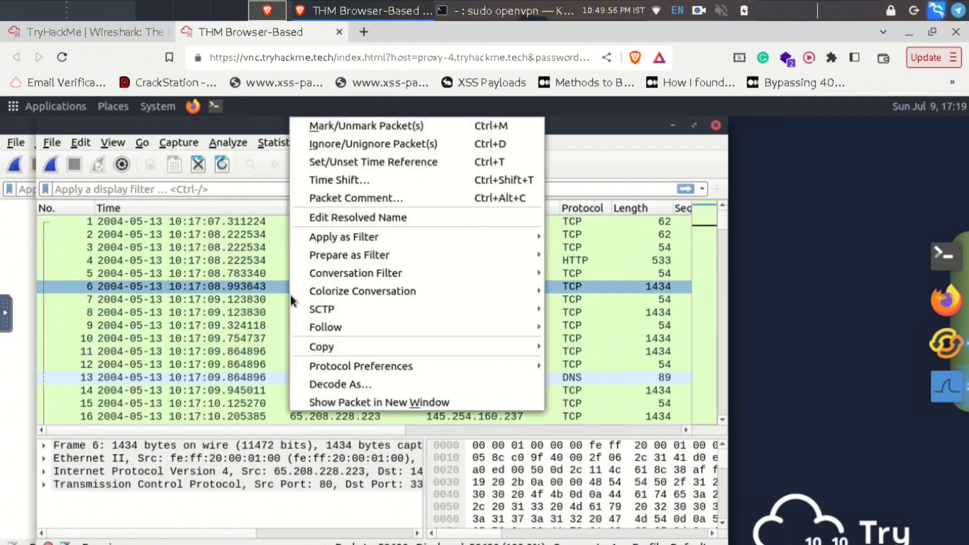
mouse_move(338, 327)
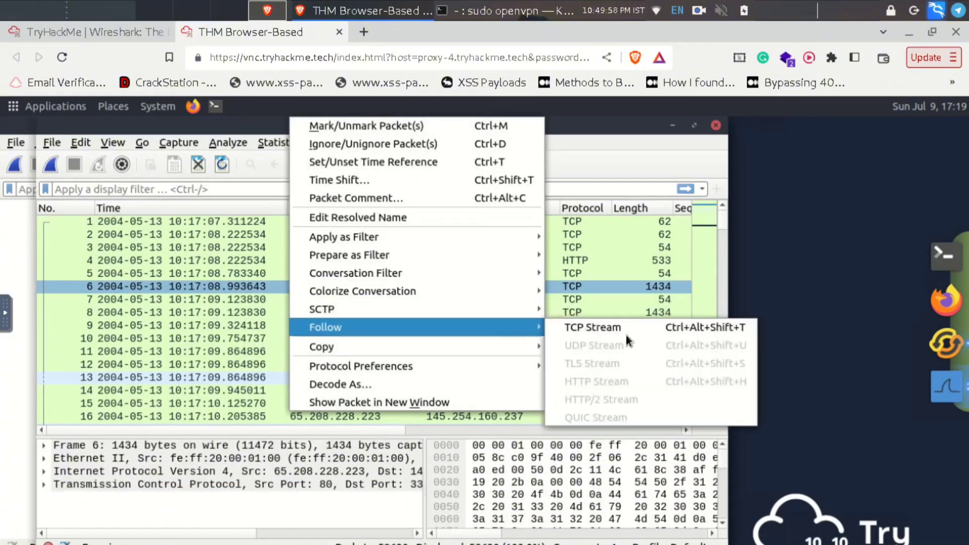
click(622, 326)
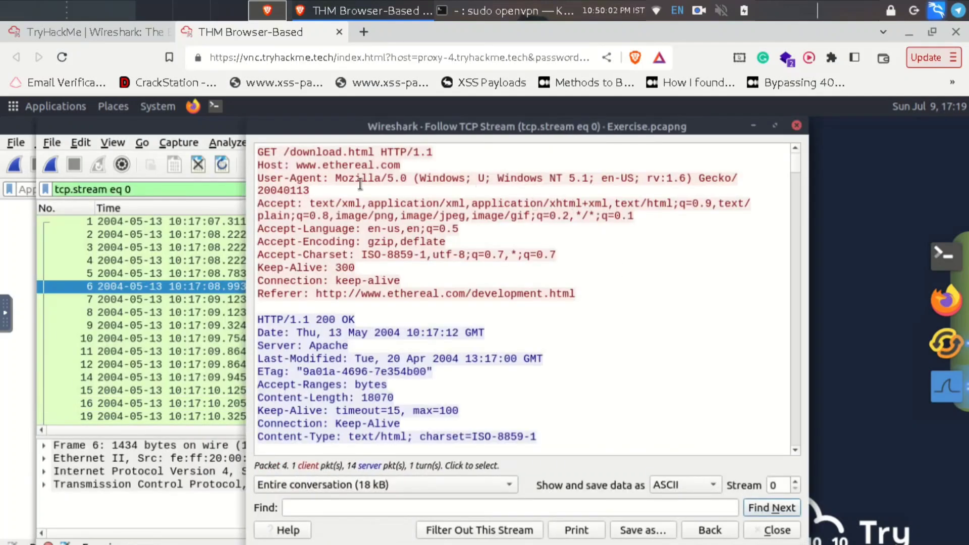
- Read stream 0 from the GET /download.html headers down through the 200 OK Ethereal Download page HTML
drag(579, 300, 291, 165)
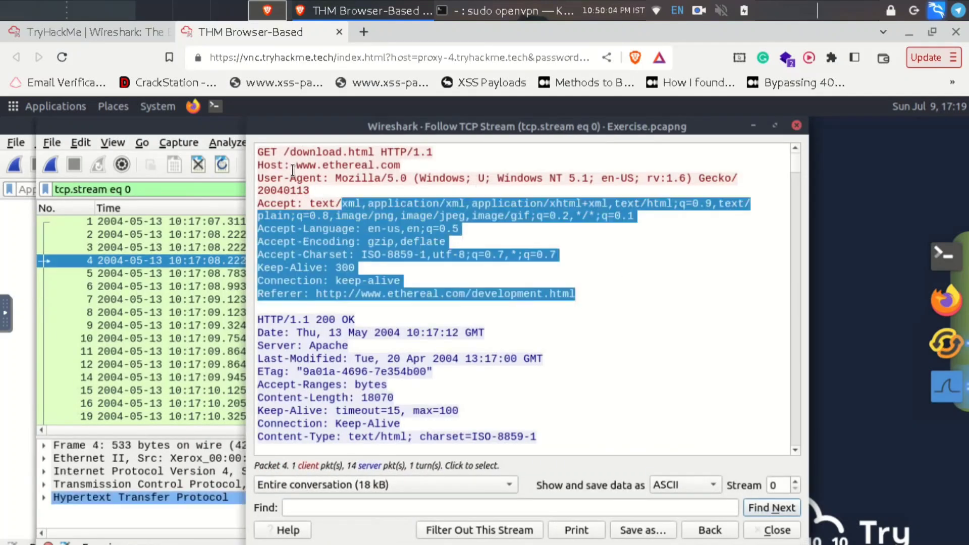
click(637, 307)
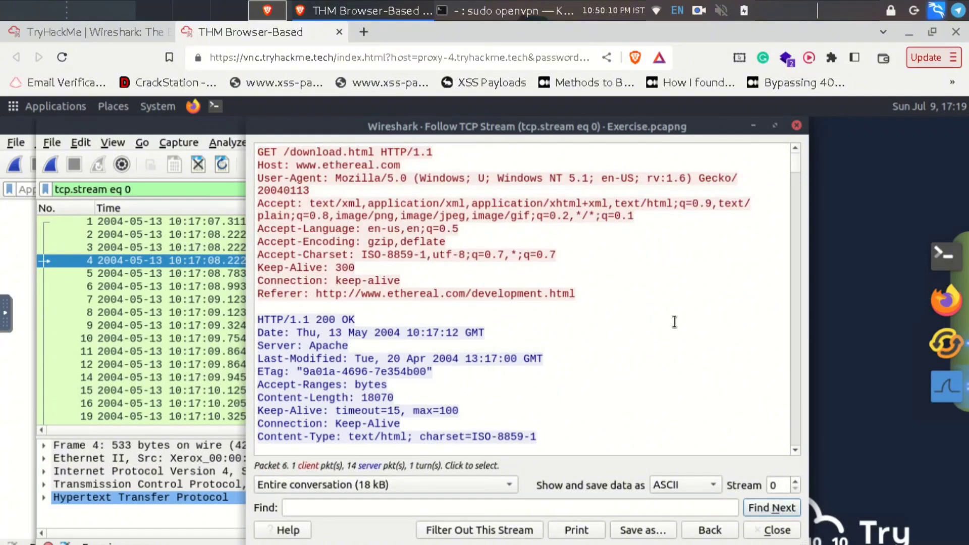
scroll(692, 323, down, 1)
scroll(692, 322, down, 2)
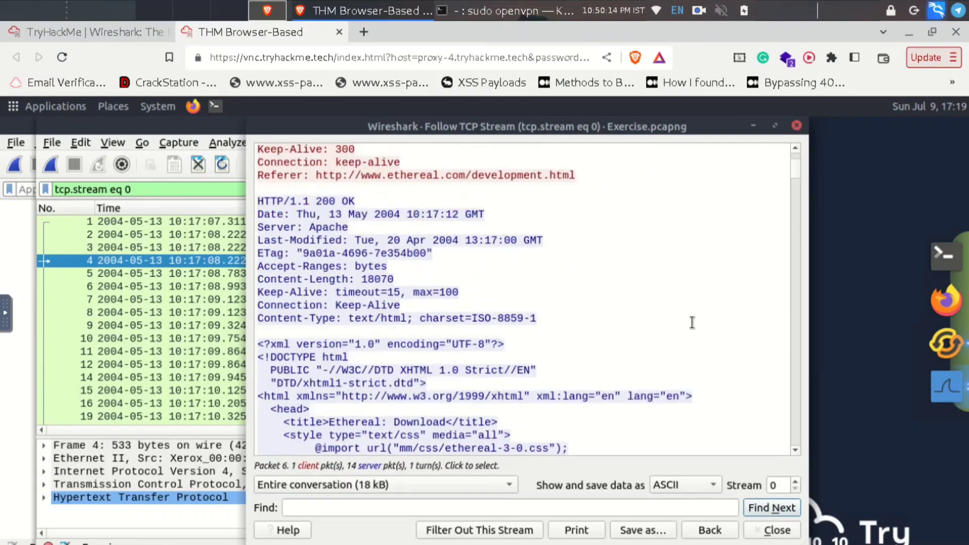
scroll(692, 323, down, 1)
scroll(454, 364, down, 3)
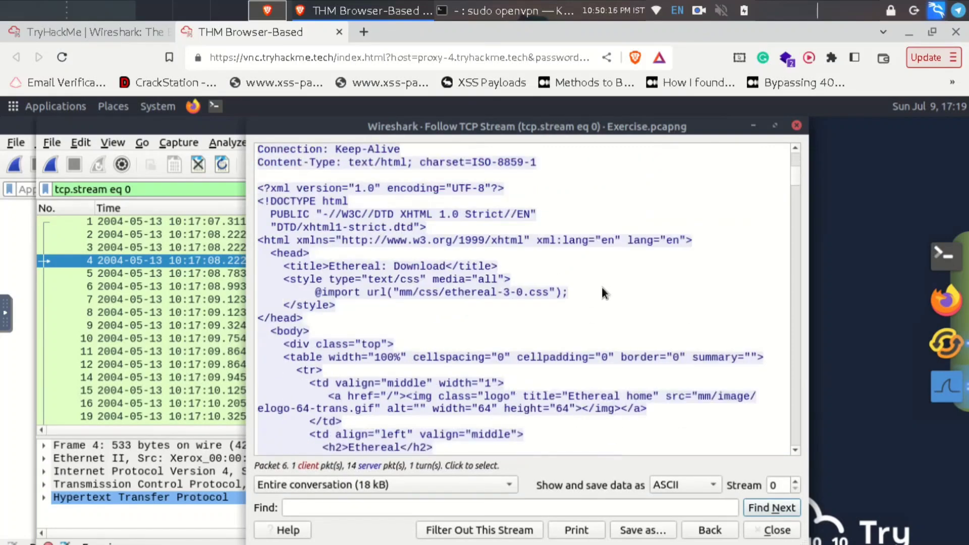
scroll(602, 293, down, 10)
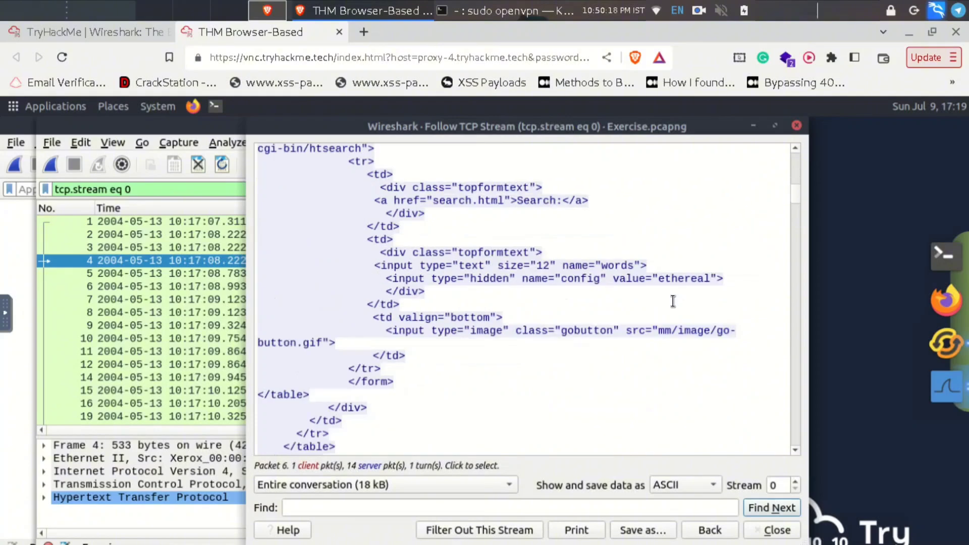
scroll(673, 301, down, 13)
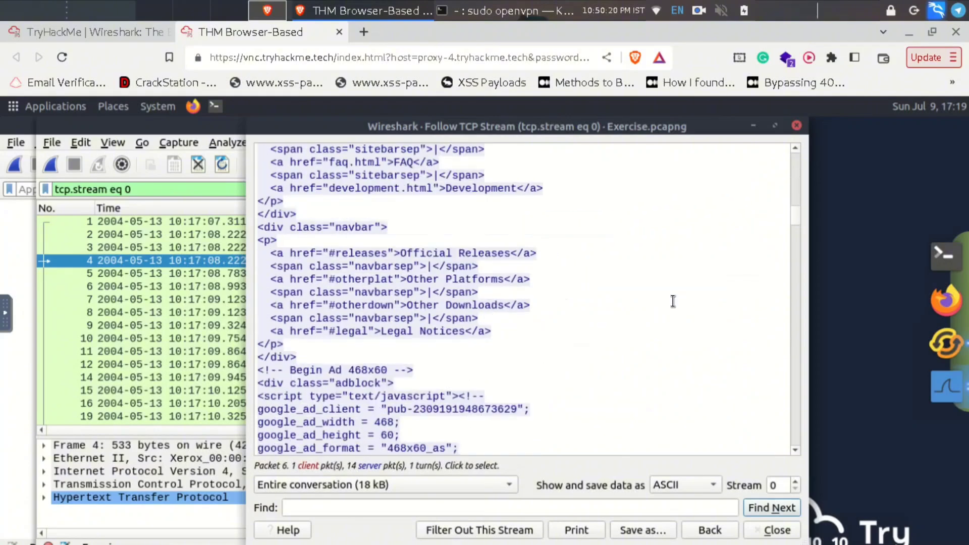
scroll(673, 302, down, 7)
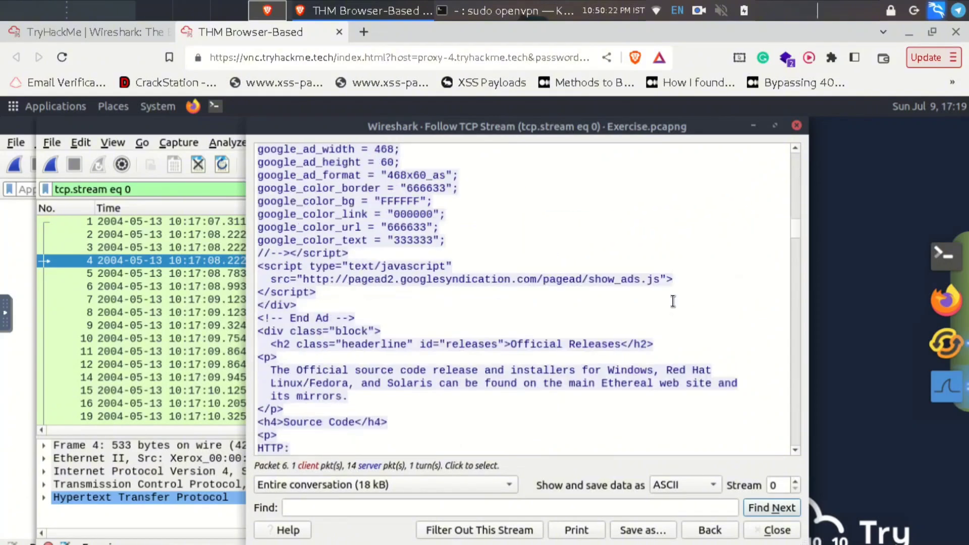
scroll(673, 301, down, 4)
scroll(672, 302, down, 4)
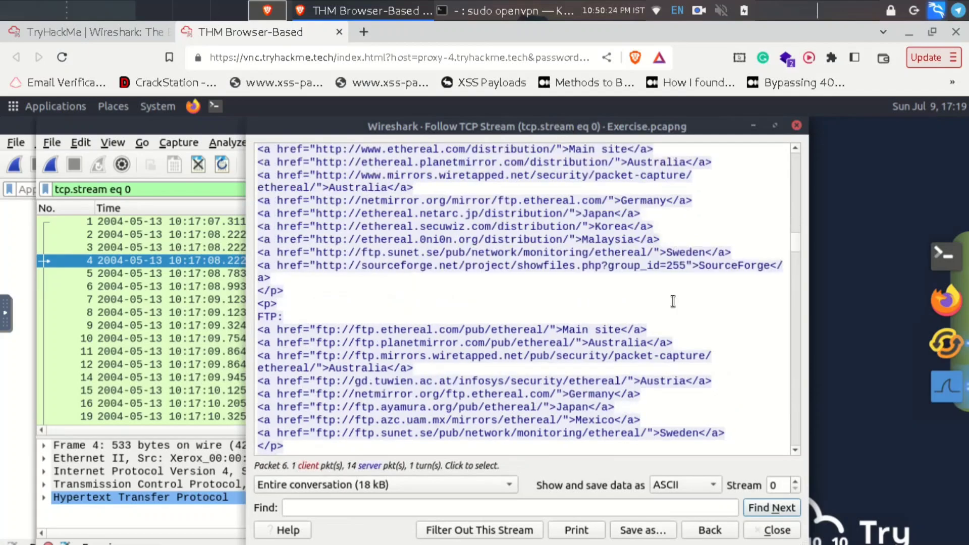
scroll(672, 301, down, 1)
scroll(672, 302, down, 11)
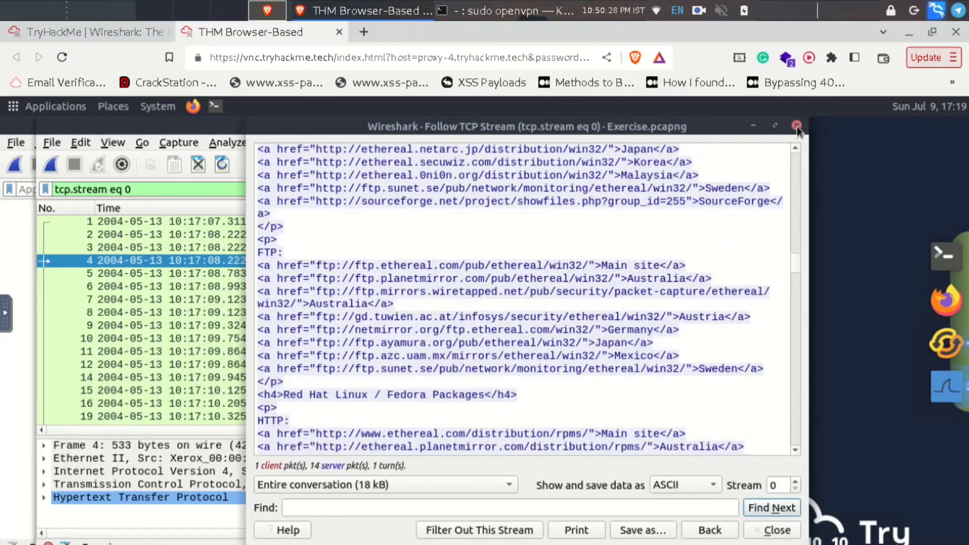
click(797, 126)
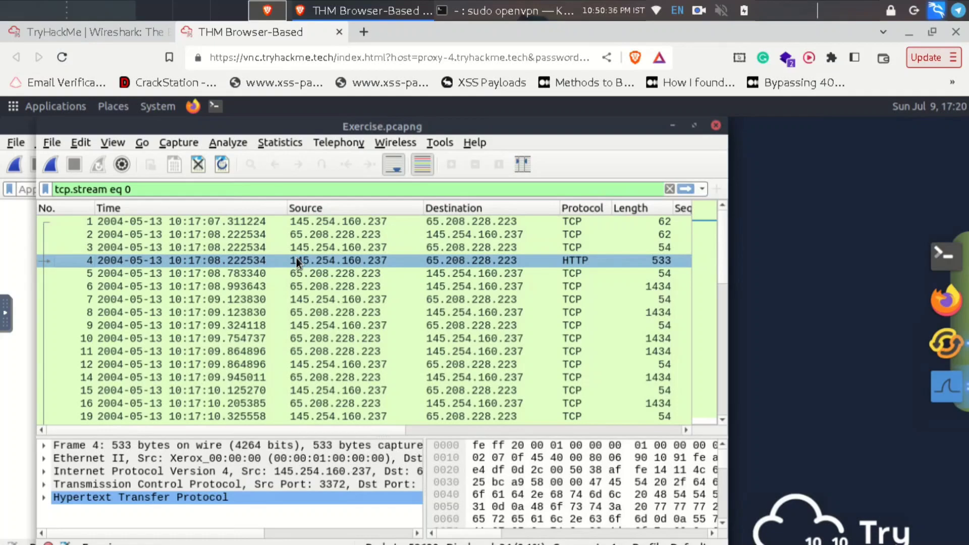
click(66, 32)
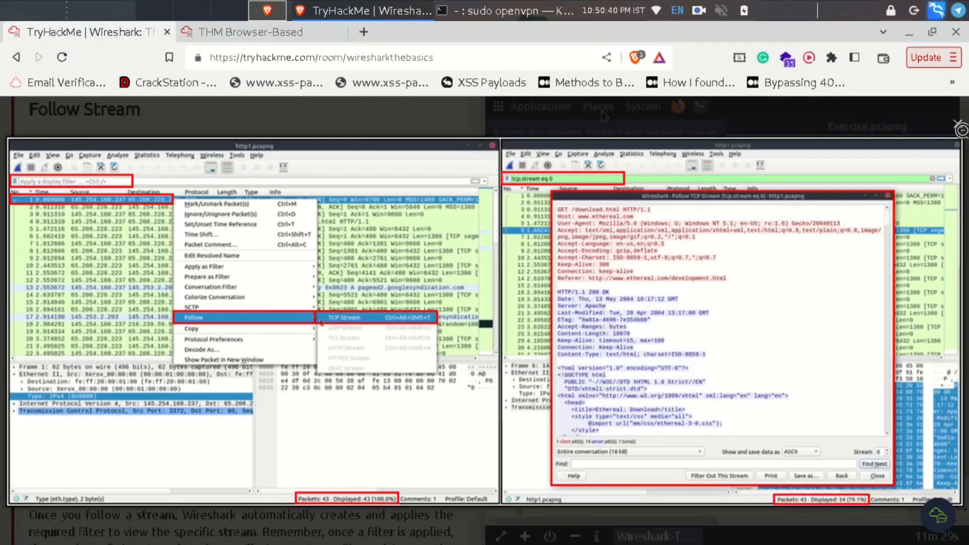
click(602, 115)
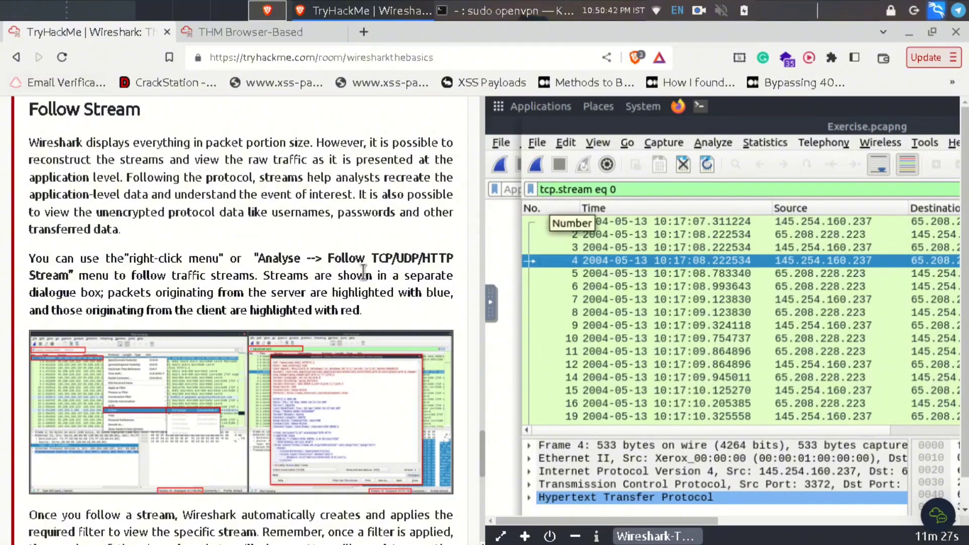
double_click(63, 110)
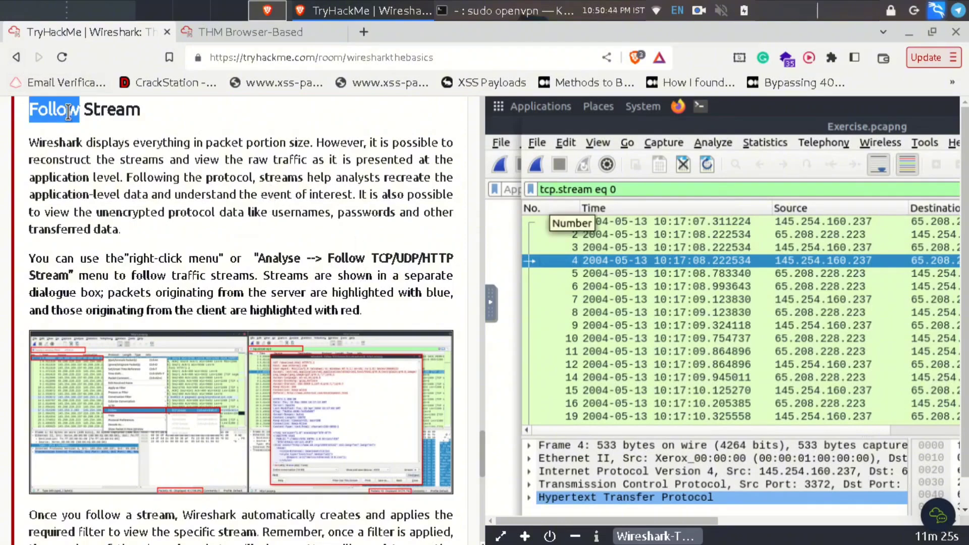
click(216, 143)
scroll(294, 235, down, 10)
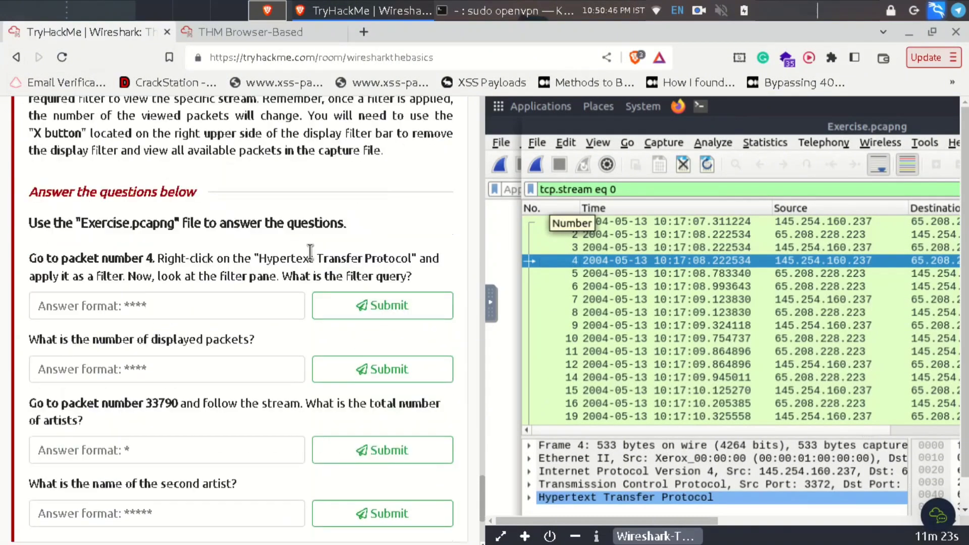
scroll(310, 251, up, 10)
scroll(310, 251, down, 5)
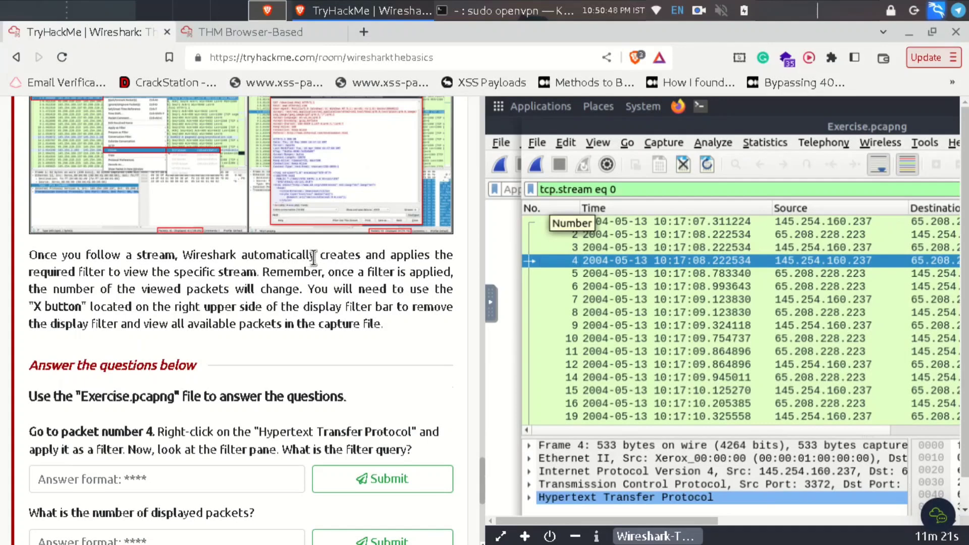
scroll(314, 258, down, 5)
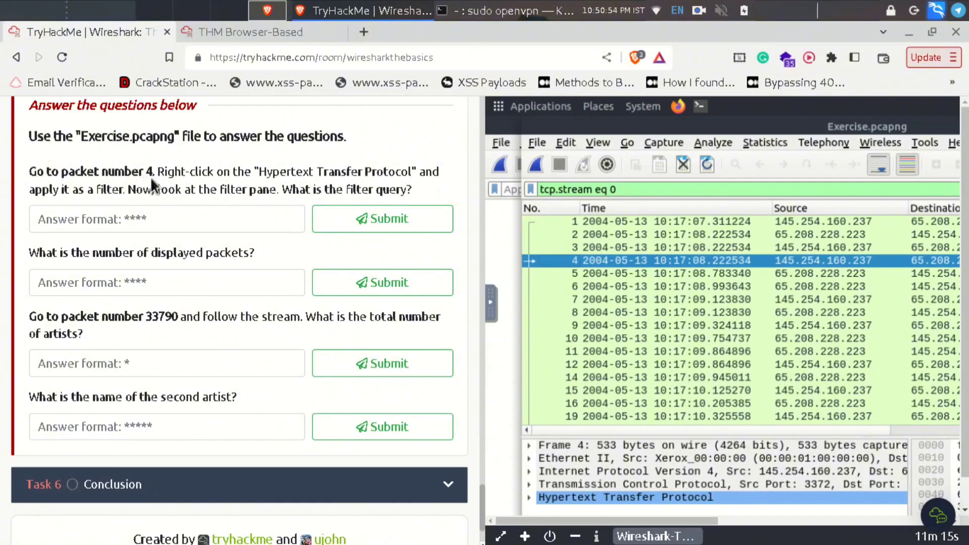
triple_click(380, 171)
drag(443, 188, 280, 192)
click(426, 178)
click(256, 32)
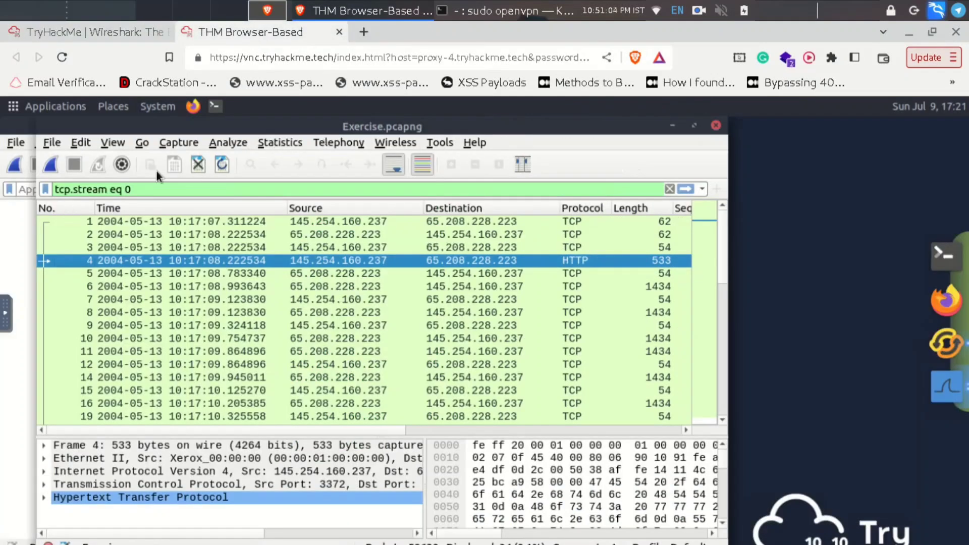
- Clear the old filter, apply packet 4's Hypertext Transfer Protocol layer as the http filter, then return to the questions
click(669, 188)
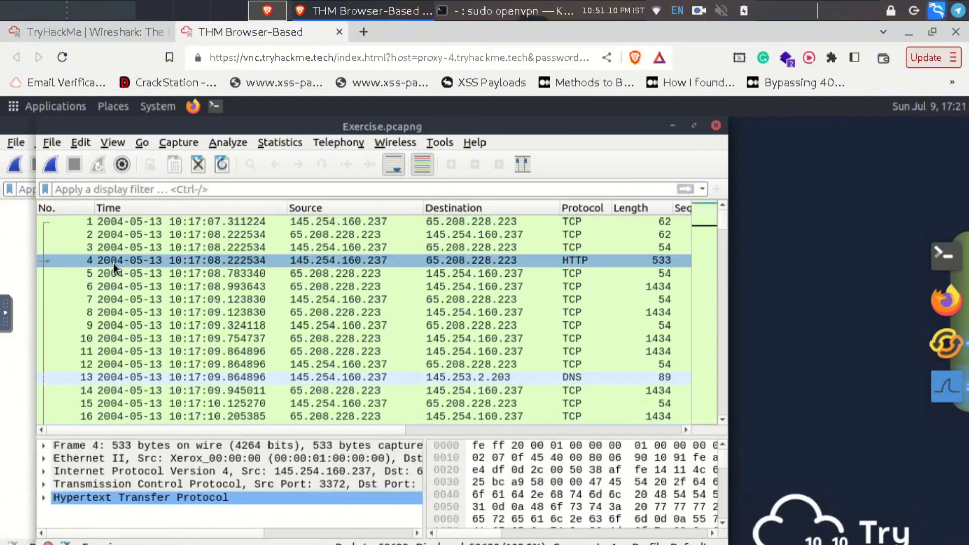
right_click(147, 497)
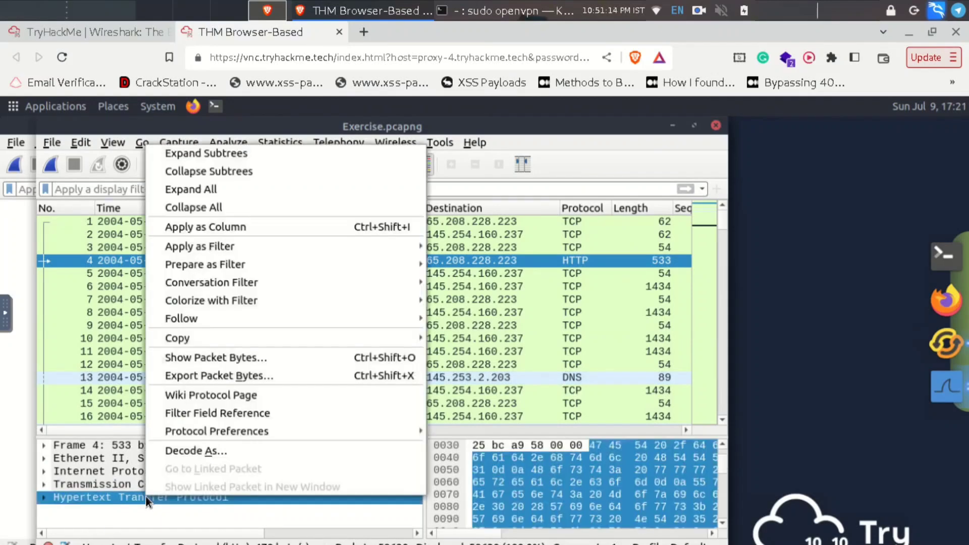
mouse_move(186, 249)
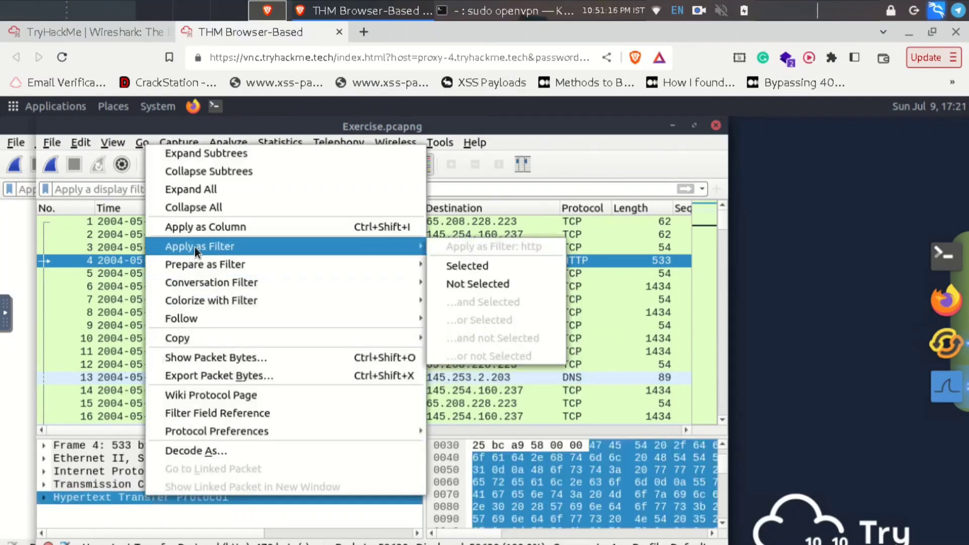
click(464, 265)
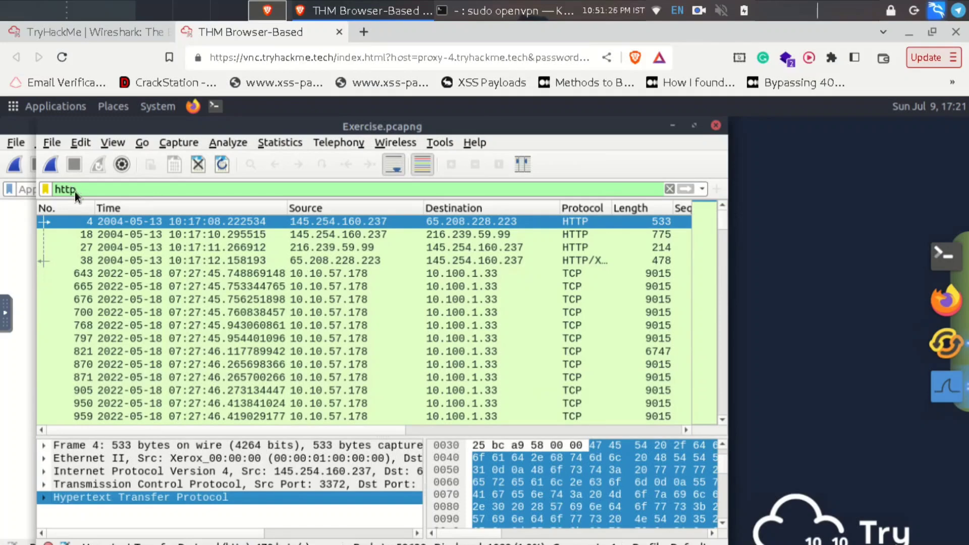
click(85, 26)
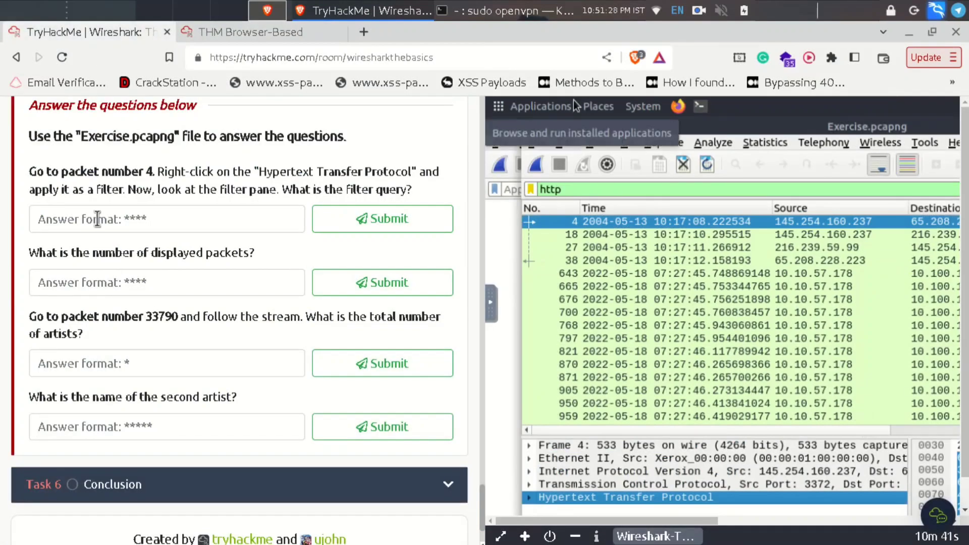
- Answer the filter-query question with http and submit it
click(98, 219)
text(htt)
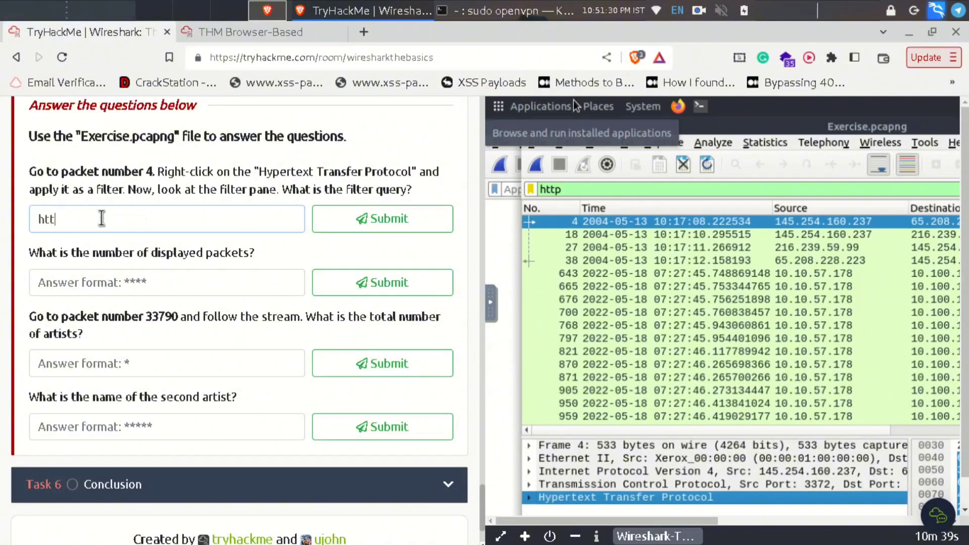
text(p)
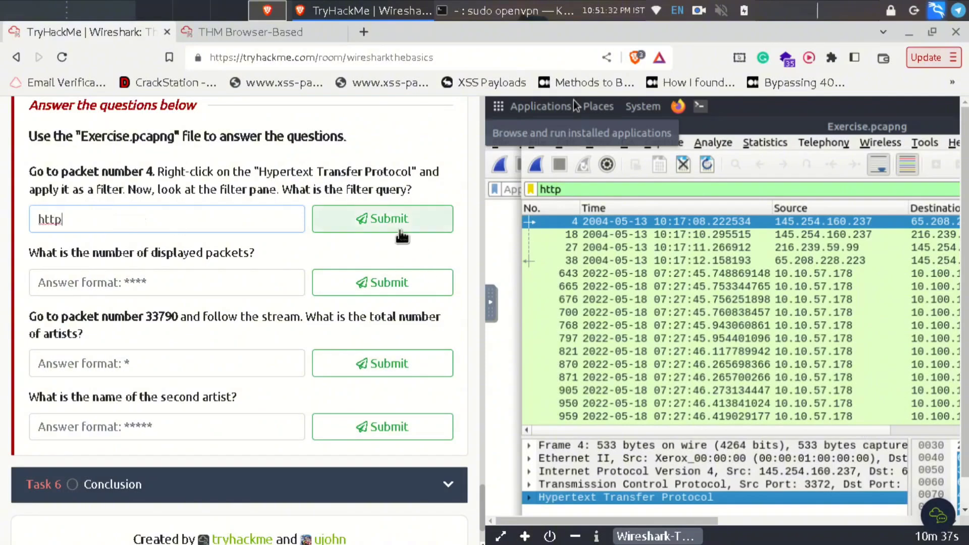
click(398, 229)
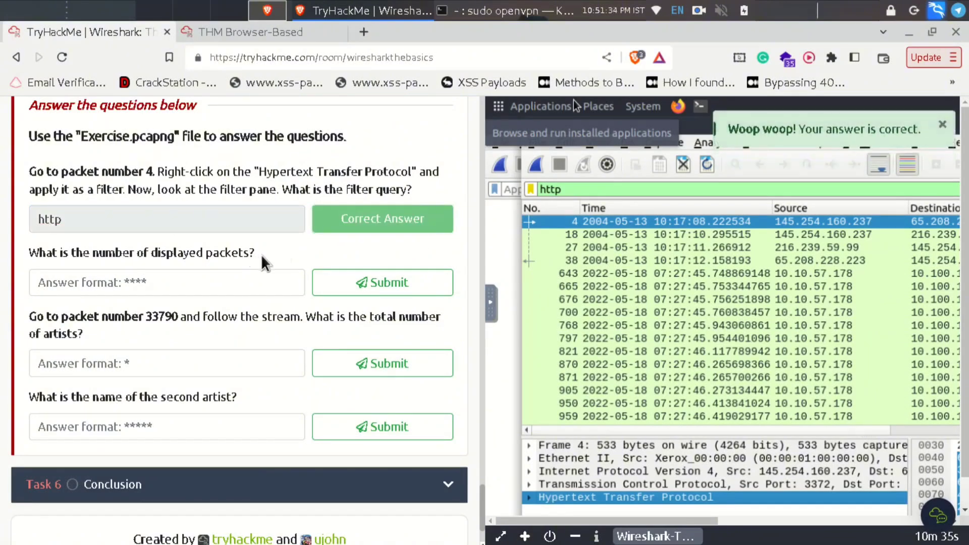
- Read Wireshark's Displayed packet count and submit 1089 as the displayed-packets answer
click(259, 30)
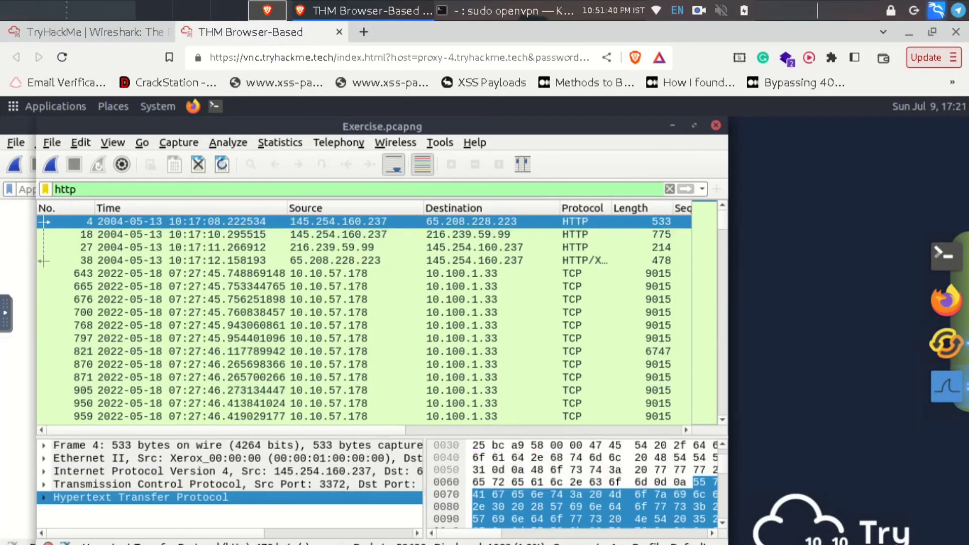
drag(727, 543, 708, 478)
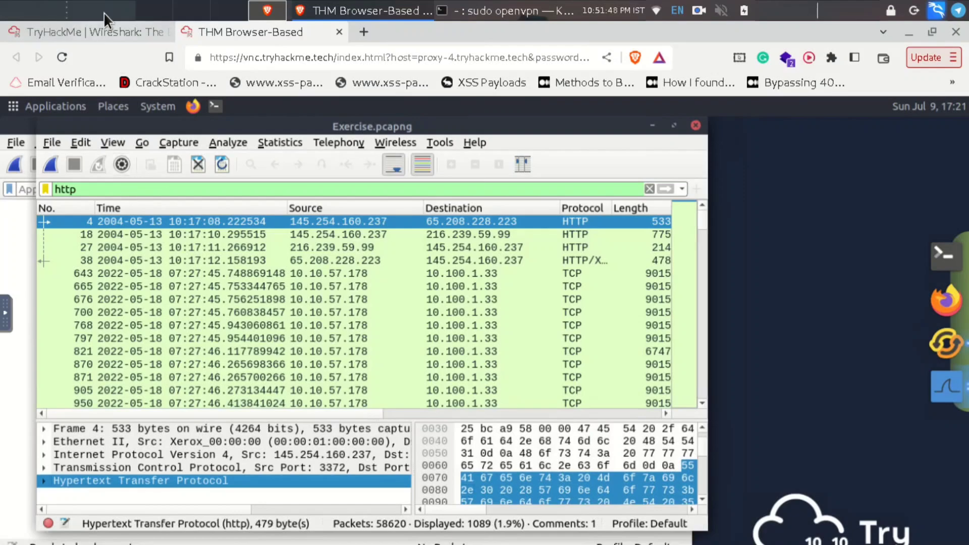
click(101, 31)
click(69, 282)
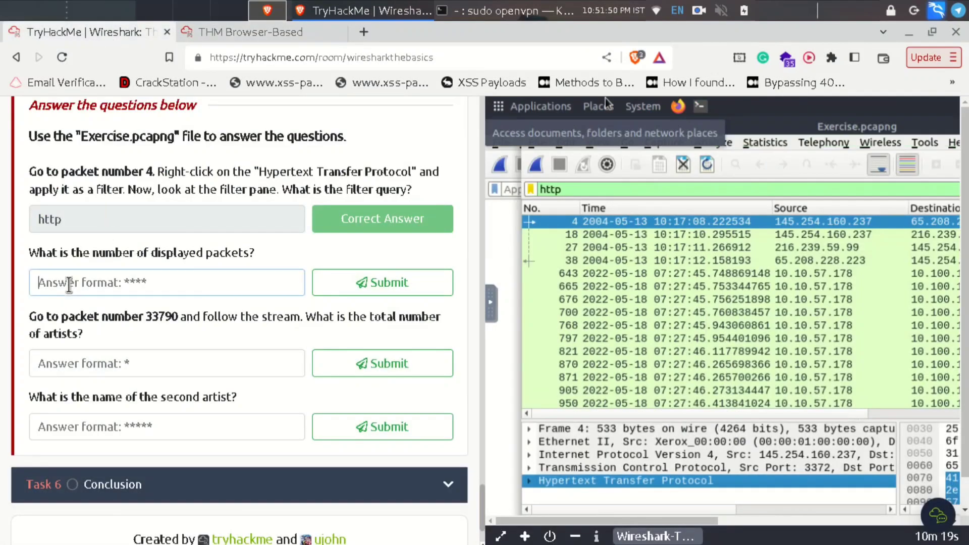
text(1089)
key(Return)
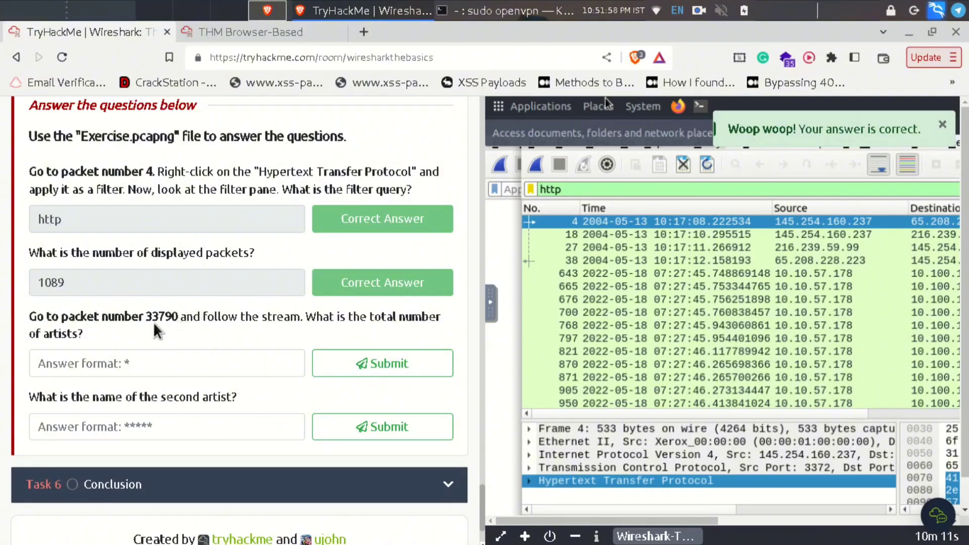
- Study the packet 33790 artists question, comparing it against the remote Wireshark desktop
drag(108, 333, 36, 316)
click(91, 346)
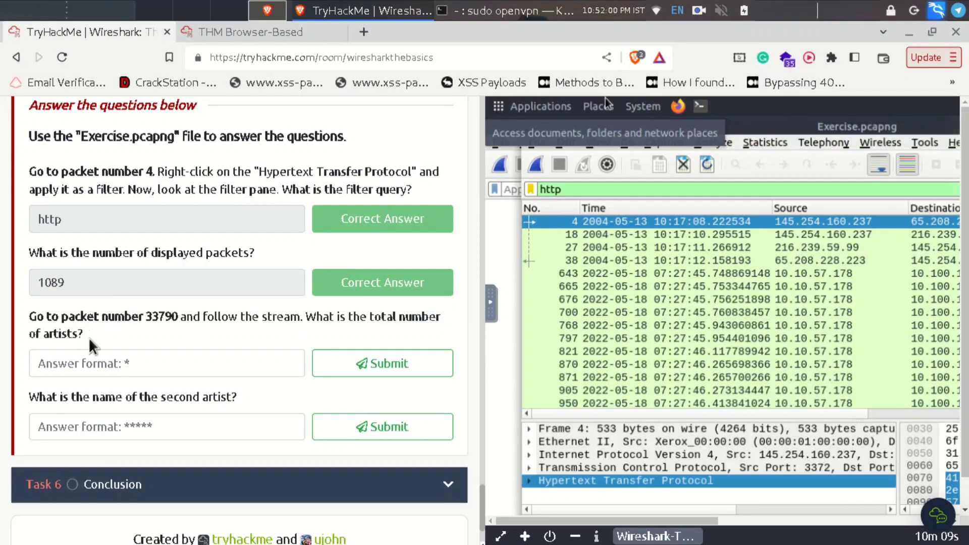
click(268, 29)
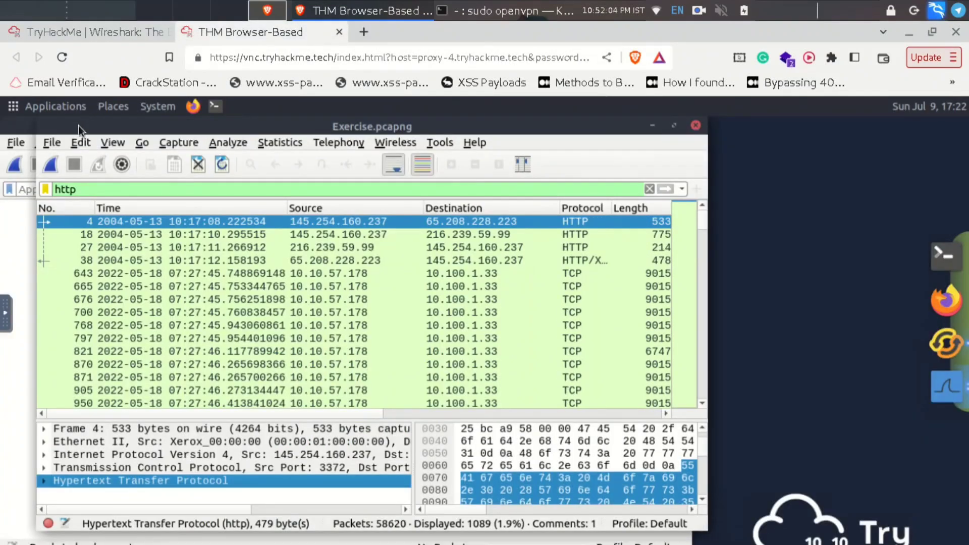
click(56, 27)
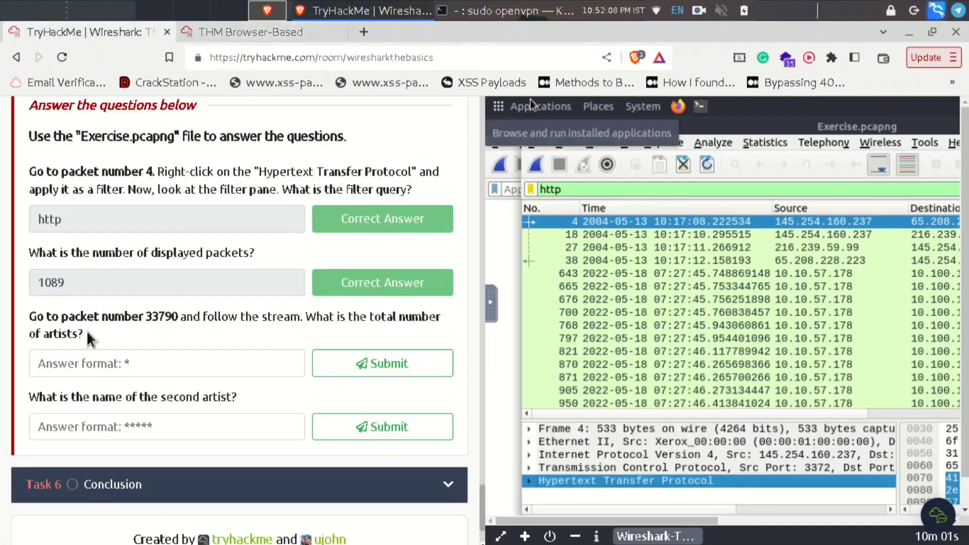
drag(79, 332, 48, 331)
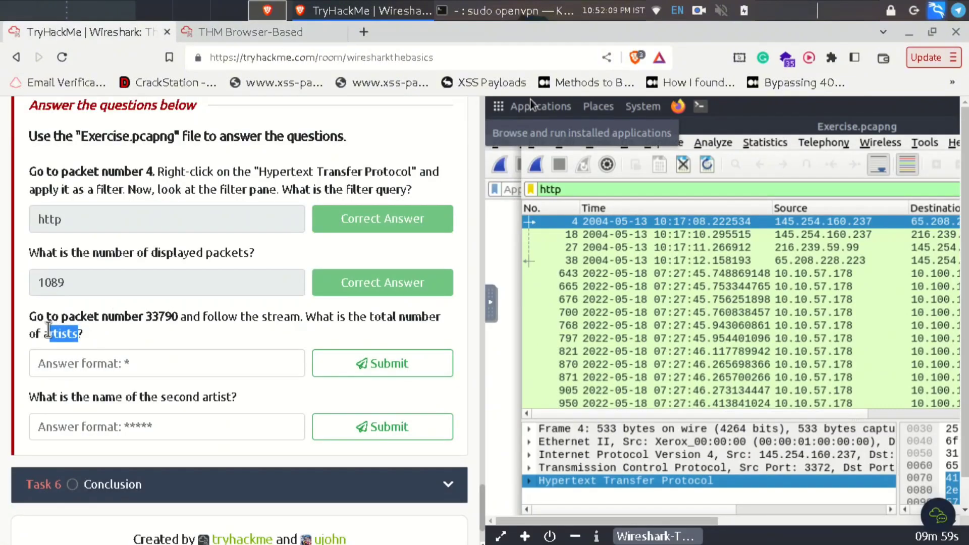
click(138, 345)
click(208, 32)
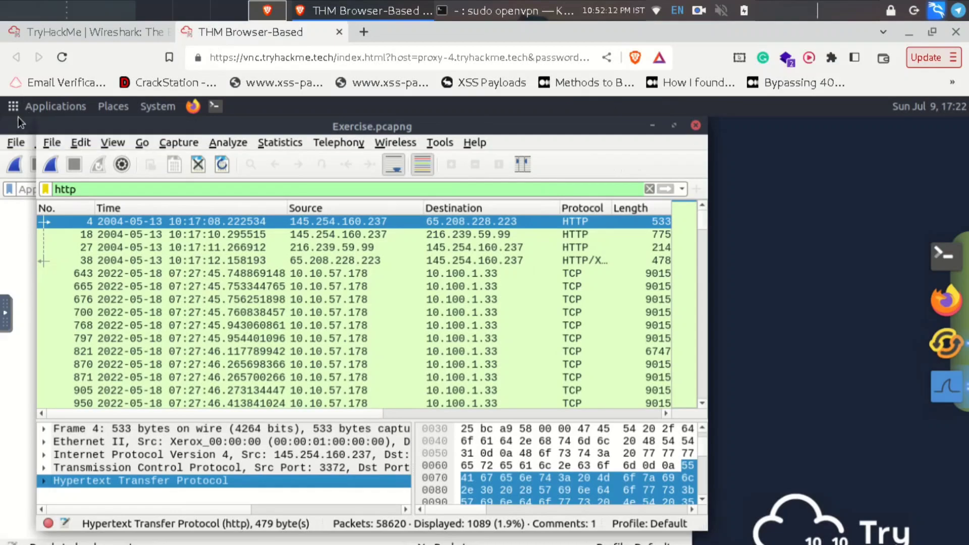
- Close the extra Wireshark window with Ctrl+W and browse the File, Edit and Help menus
key(ctrl+w)
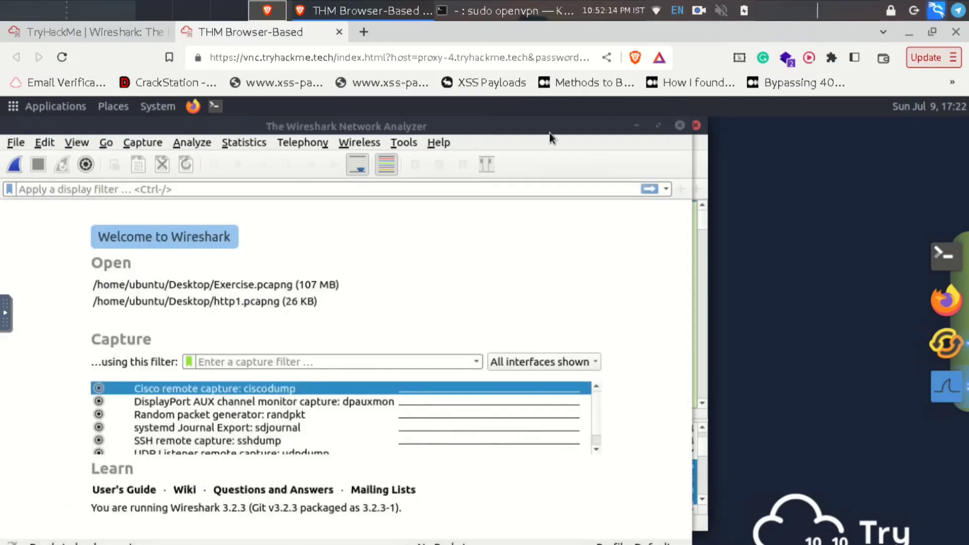
key(alt+f)
key(alt+e)
key(alt+h)
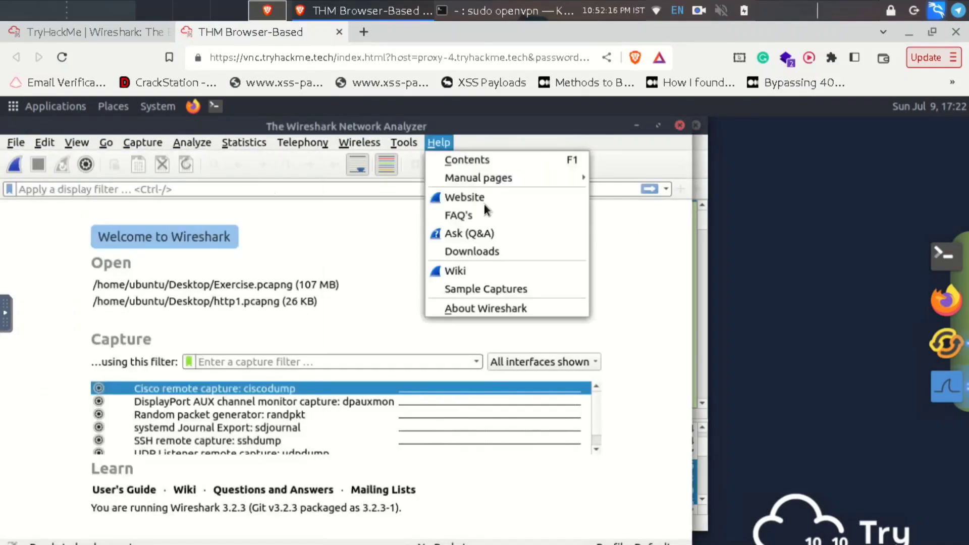
click(673, 126)
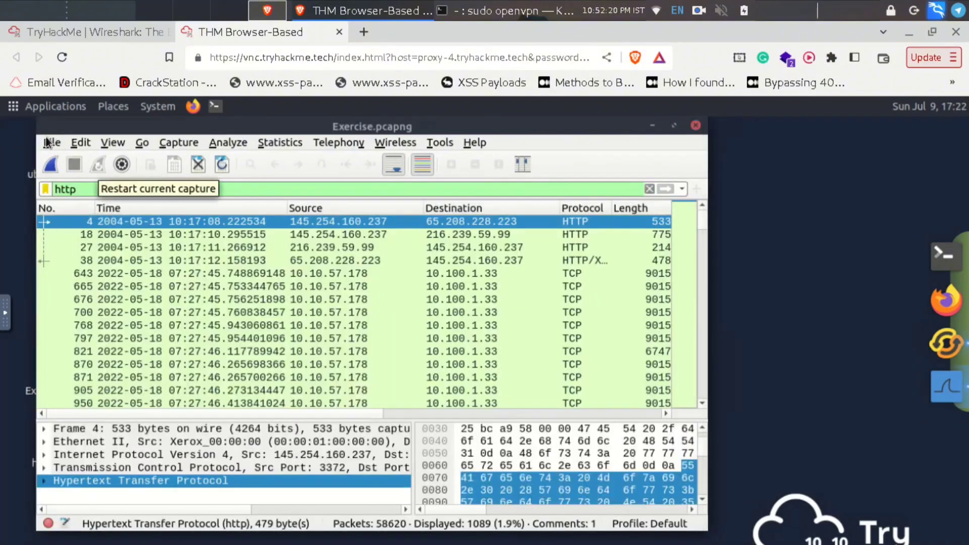
- Close the empty extra Wireshark window and list the capture's HTTP objects, such as download.html
click(46, 141)
mouse_move(87, 399)
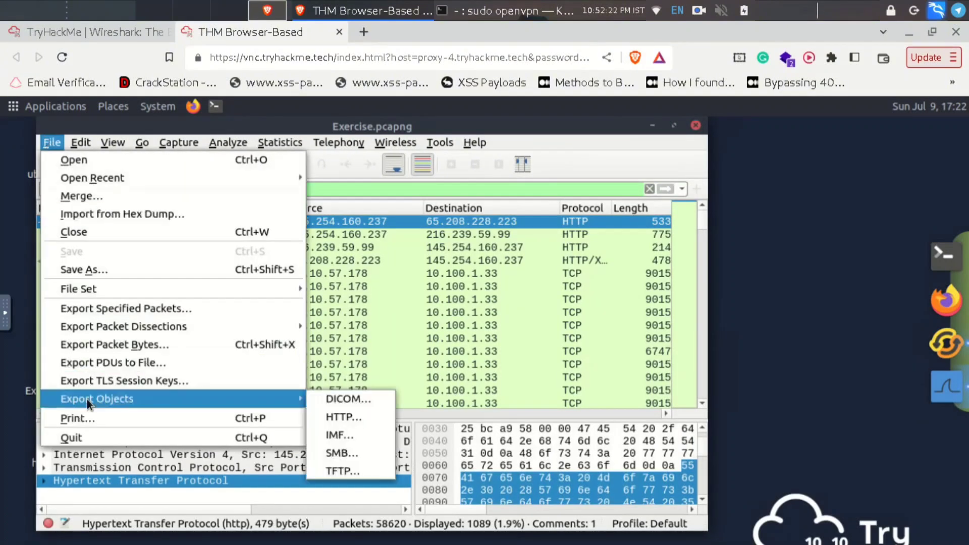
click(348, 416)
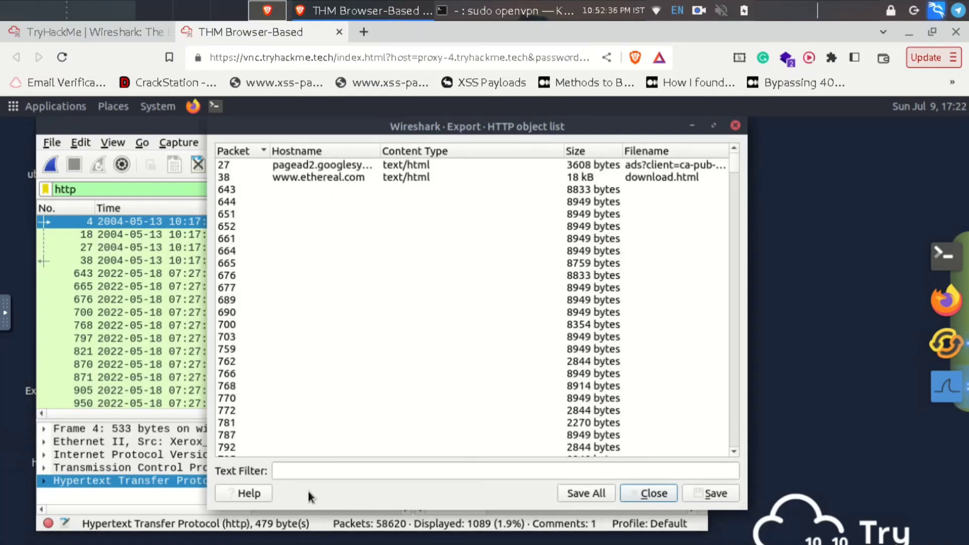
- Filter the HTTP object list to artists, select packet 33790's artists.php, and choose Save
click(343, 470)
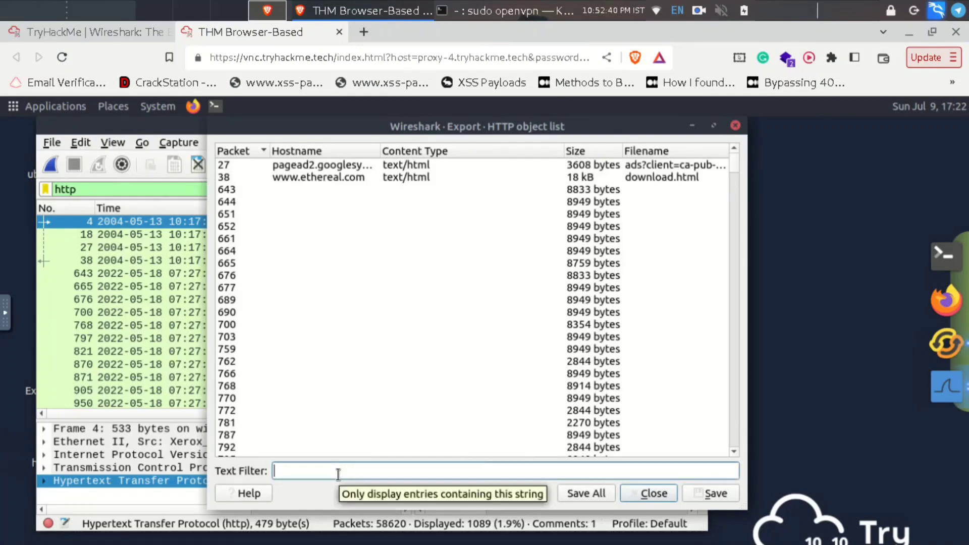
text(txt)
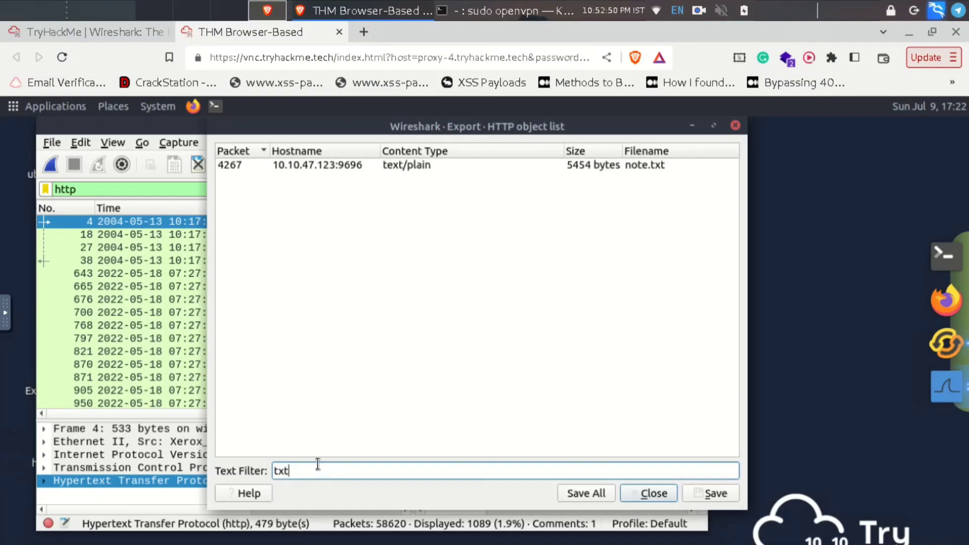
key(BackSpace)
key(BackSpace)
key(BackSpace)
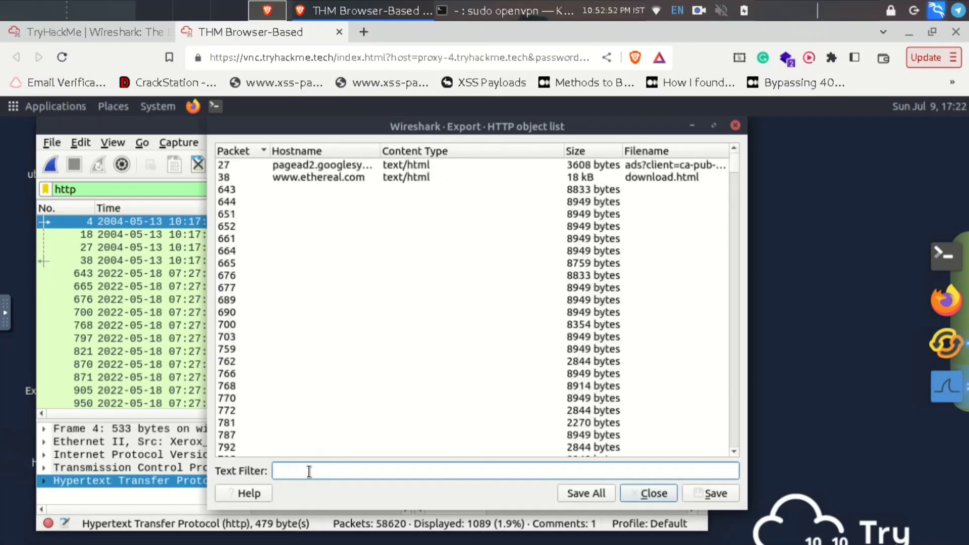
text(artists)
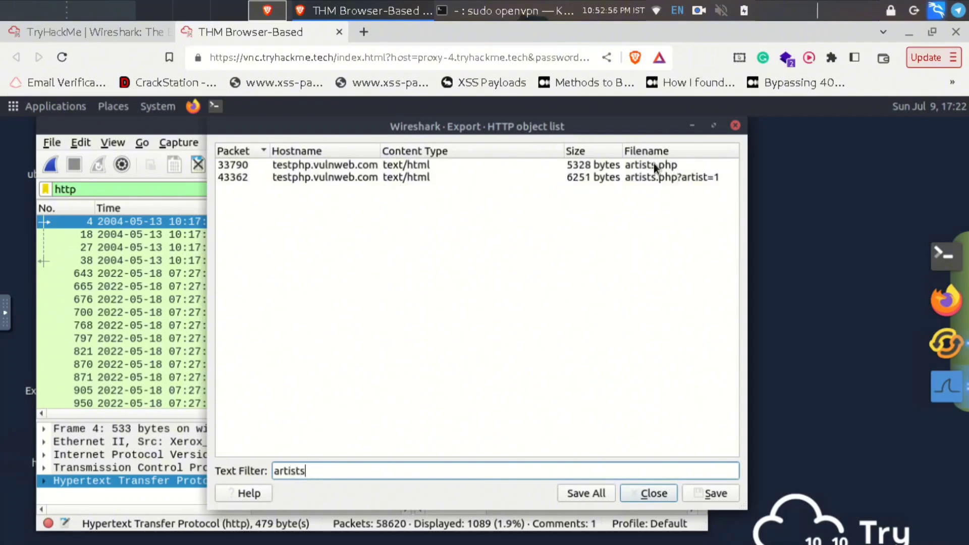
click(625, 162)
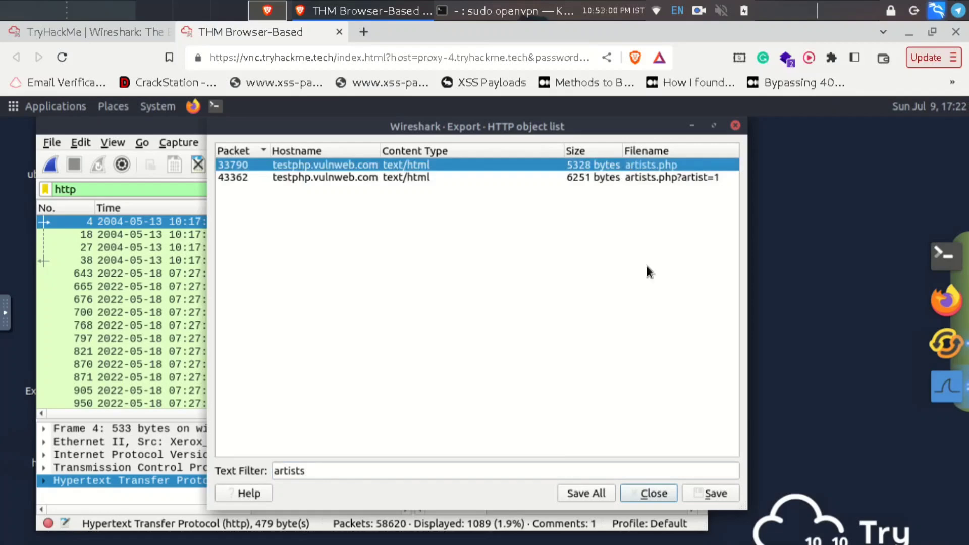
click(707, 493)
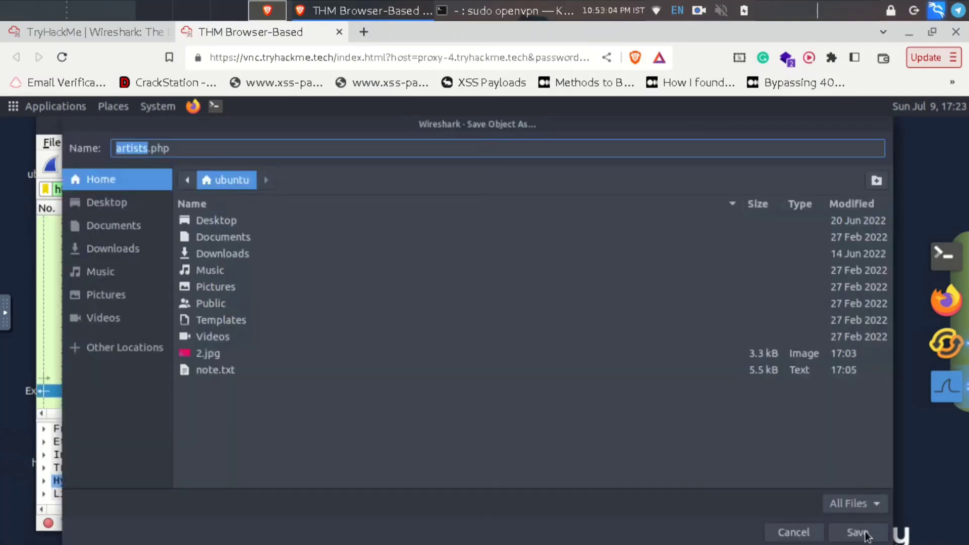
- Save artists.php to the home folder, close the HTTP object list, and minimize Wireshark
click(864, 535)
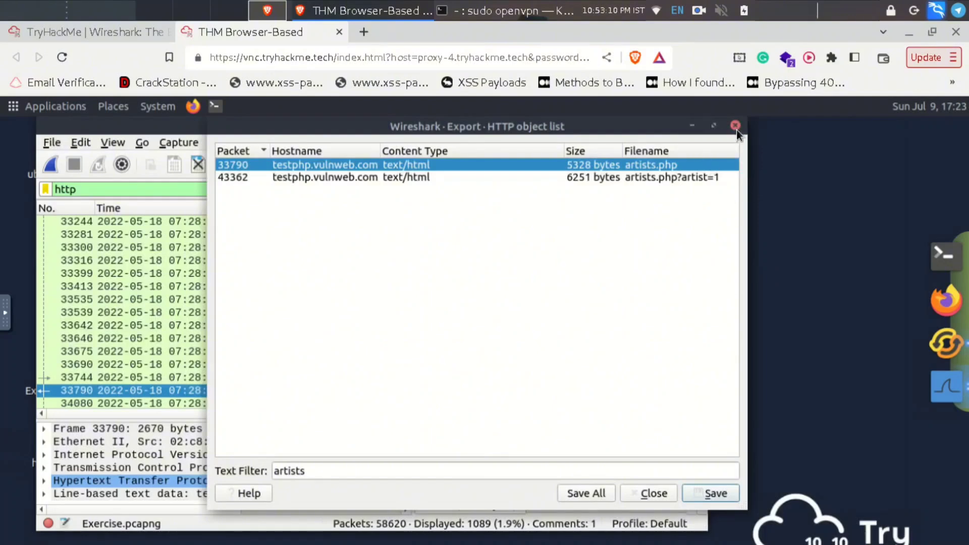
key(Escape)
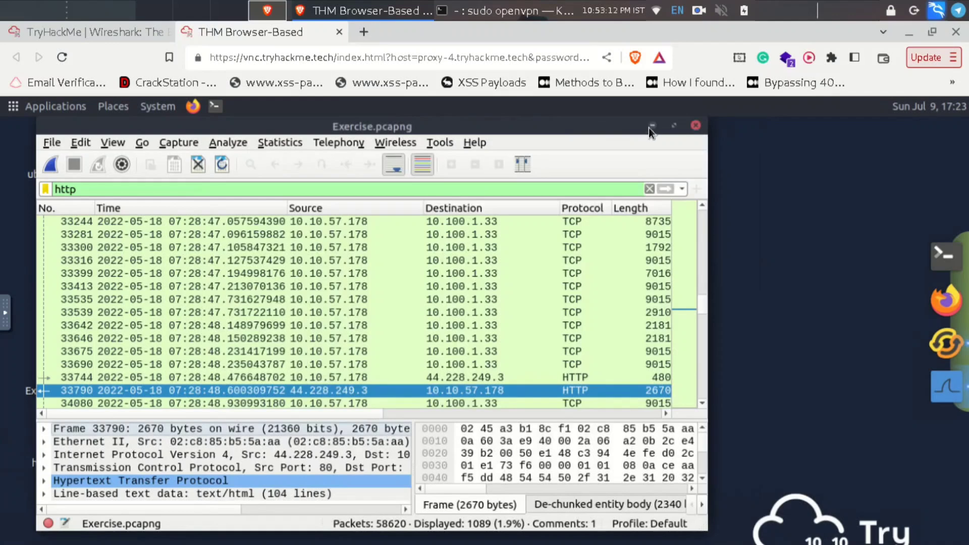
click(651, 126)
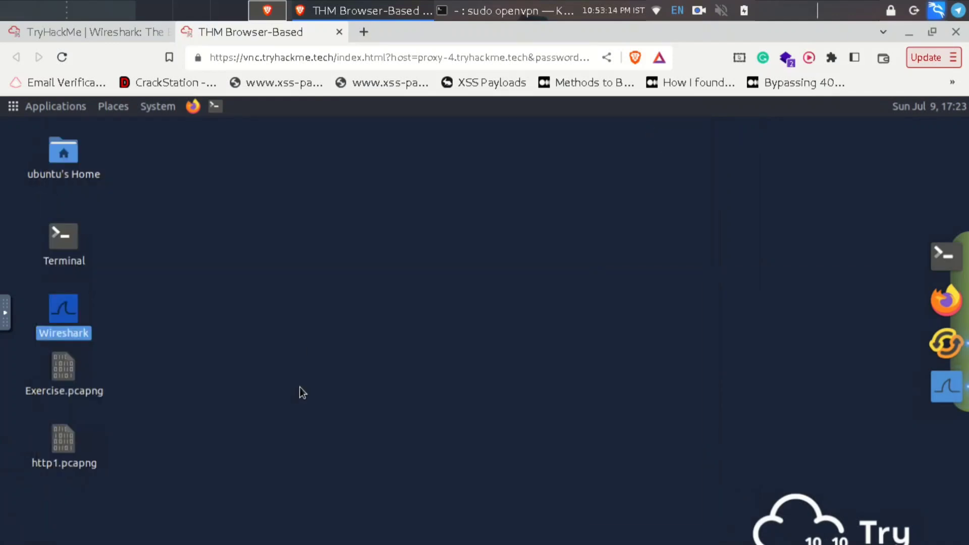
- Open the ubuntu home folder and open artists.php with Pluma to view its HTML source
click(283, 371)
double_click(66, 168)
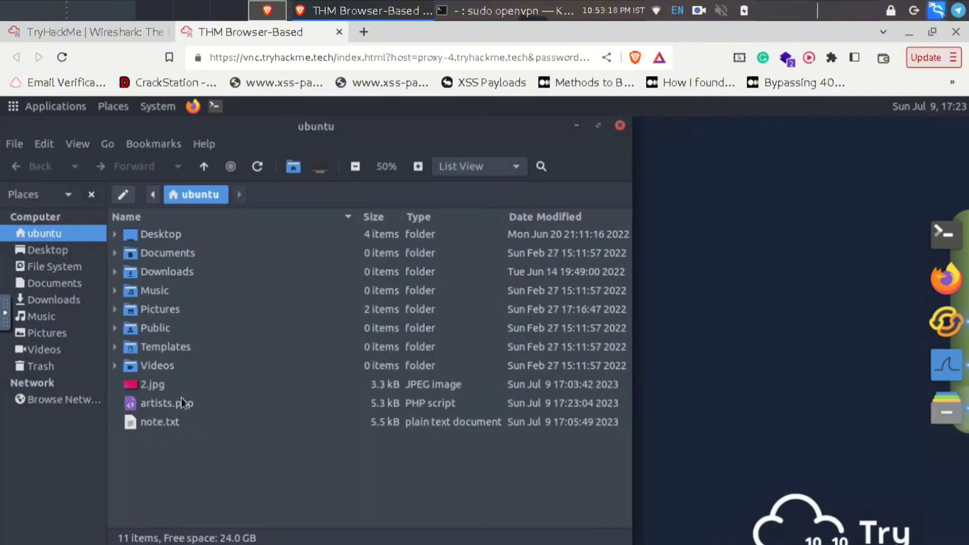
right_click(181, 402)
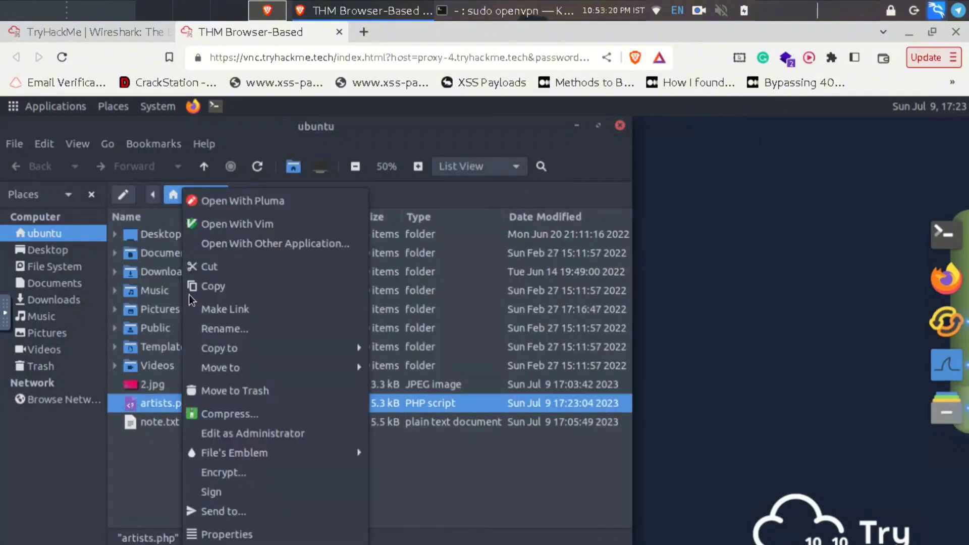
click(218, 202)
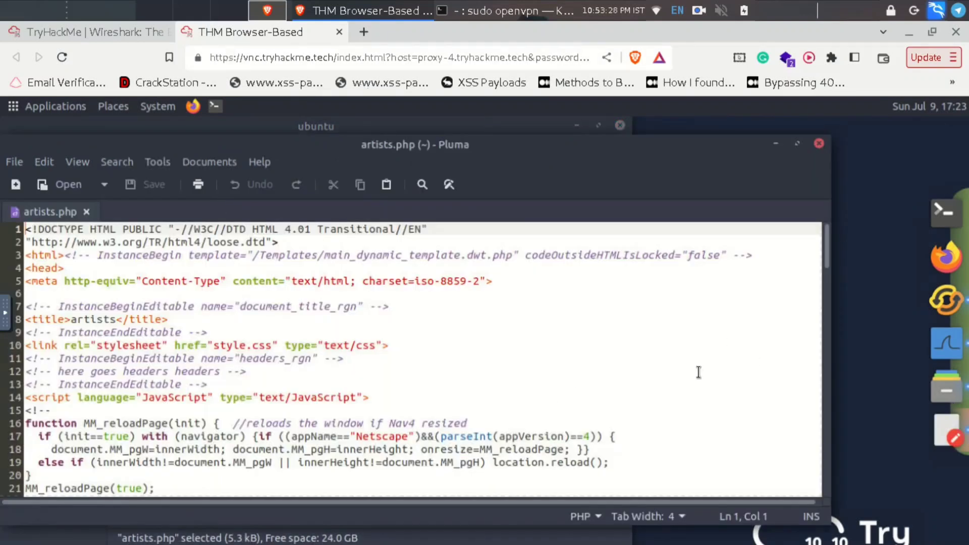
- Scroll artists.php in Pluma down to line 49
scroll(699, 372, down, 1)
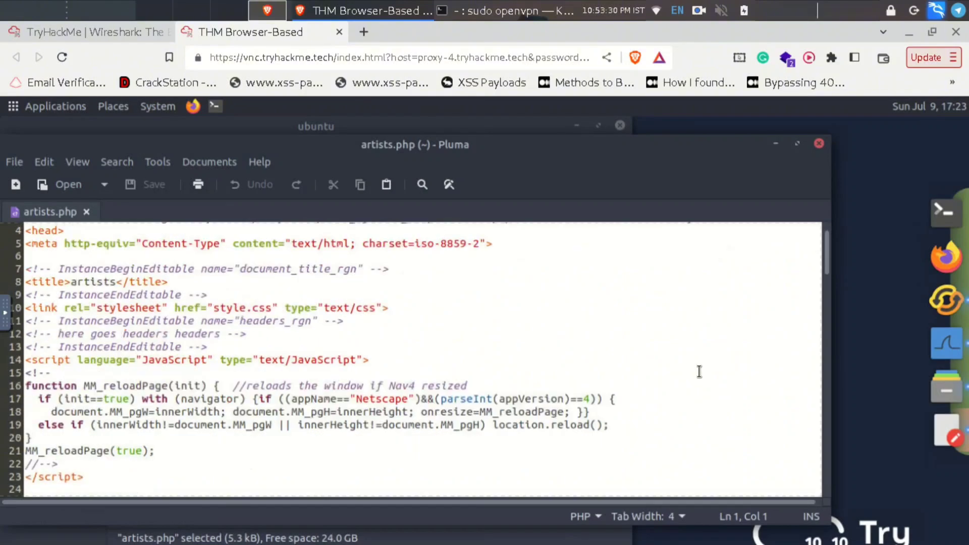
scroll(699, 371, down, 1)
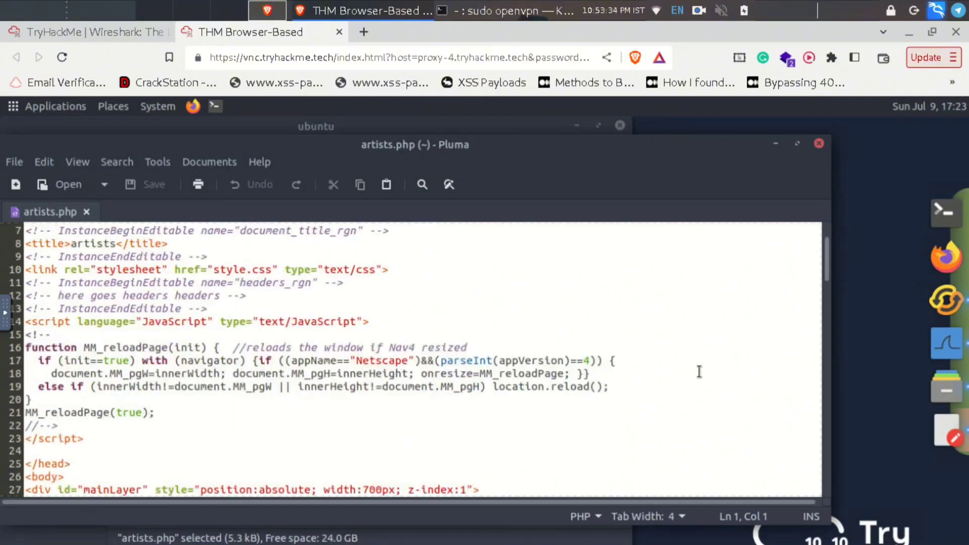
scroll(699, 371, down, 1)
scroll(698, 371, down, 1)
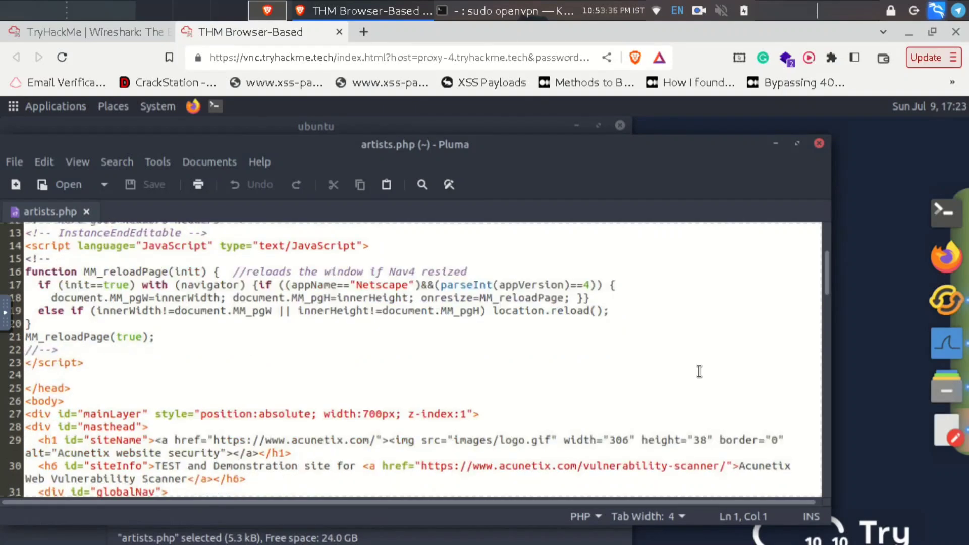
scroll(698, 372, down, 3)
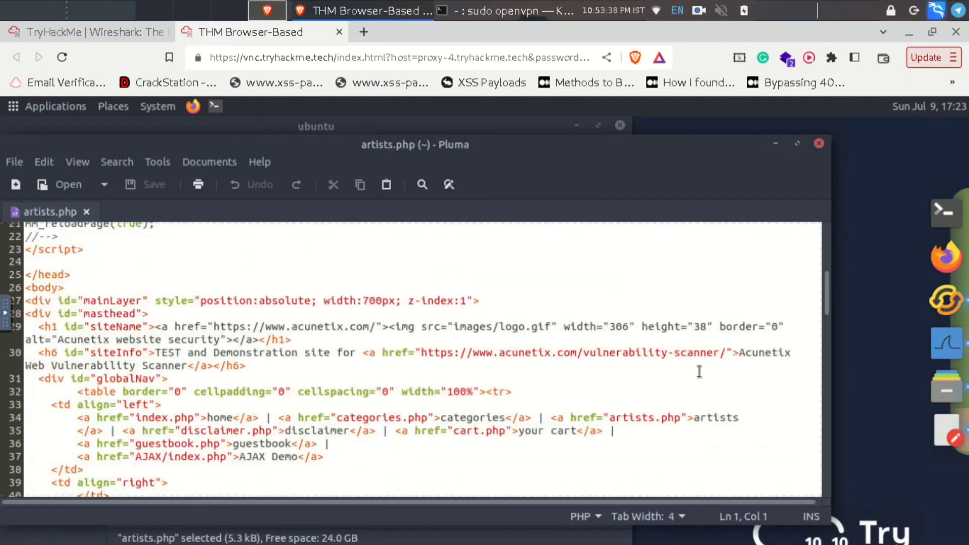
scroll(699, 371, down, 1)
scroll(699, 371, down, 1)
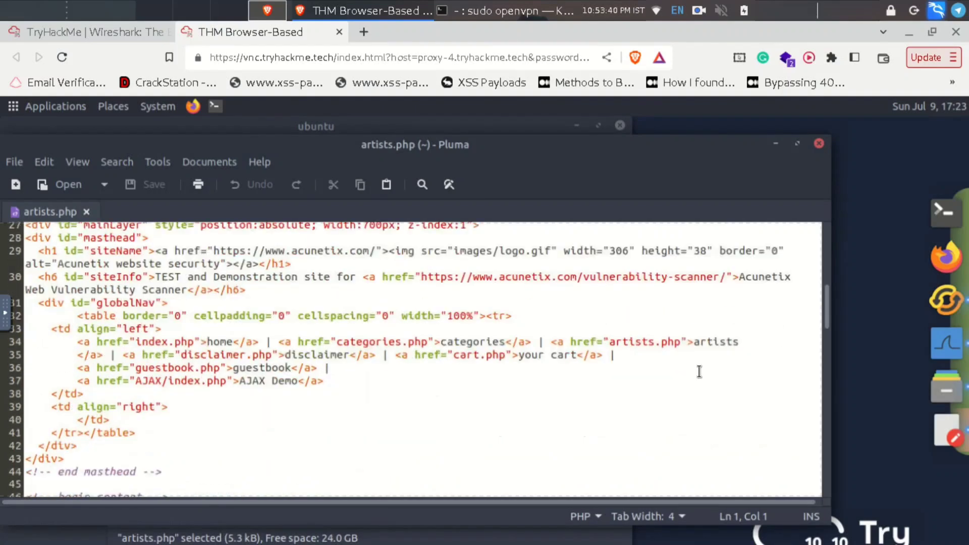
scroll(699, 372, down, 1)
scroll(698, 372, down, 2)
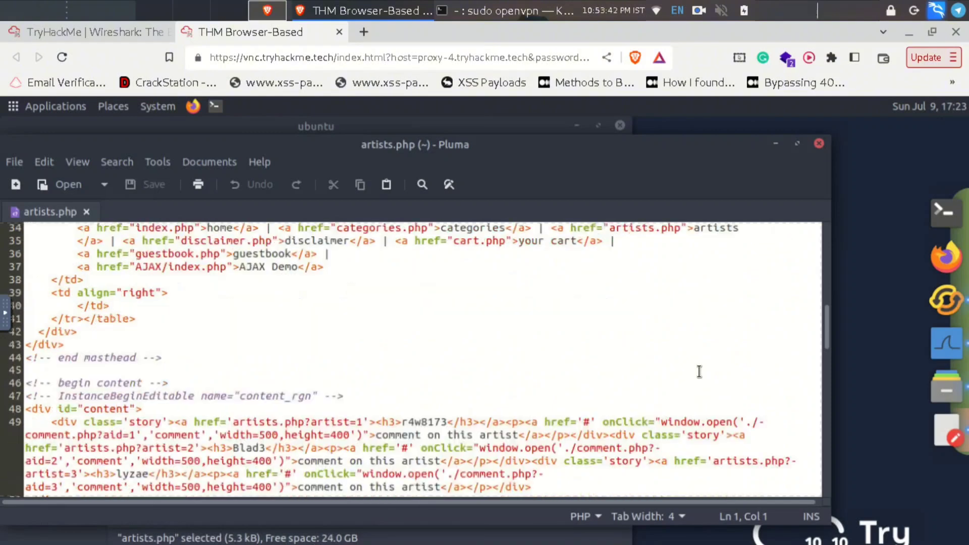
scroll(699, 371, down, 3)
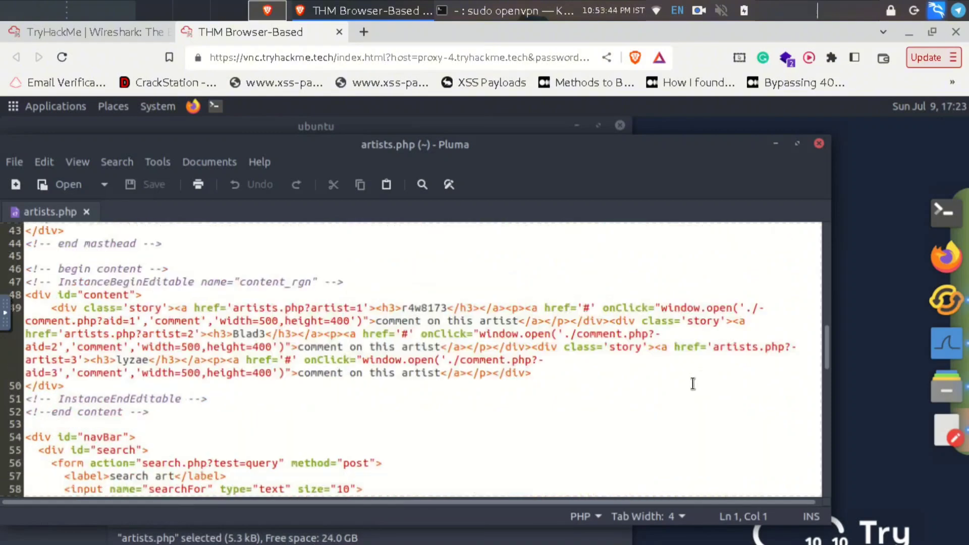
- Point out the three artist entries: r4w8173, Blad3 and lyzae
click(323, 306)
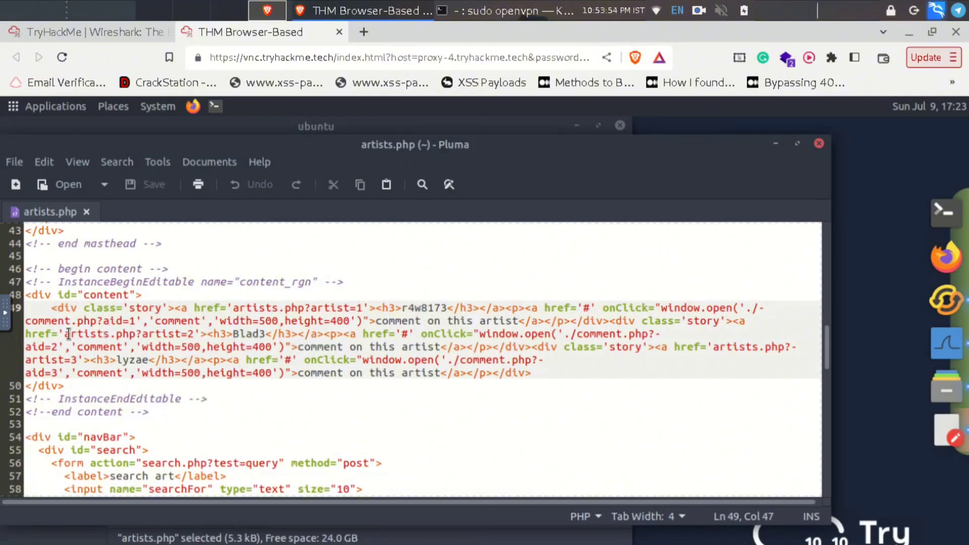
click(182, 334)
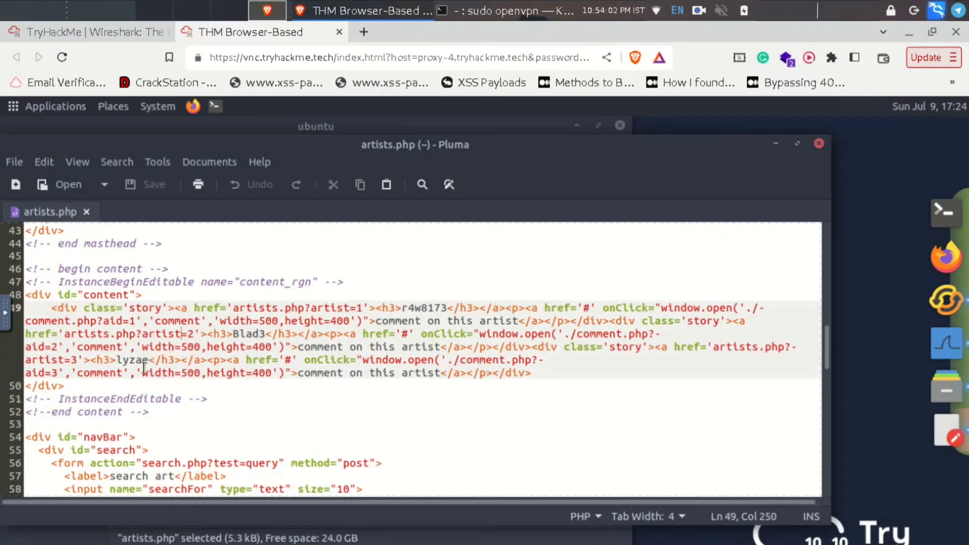
double_click(54, 363)
- Submit 3 as the total number of artists in the TryHackMe room
click(121, 31)
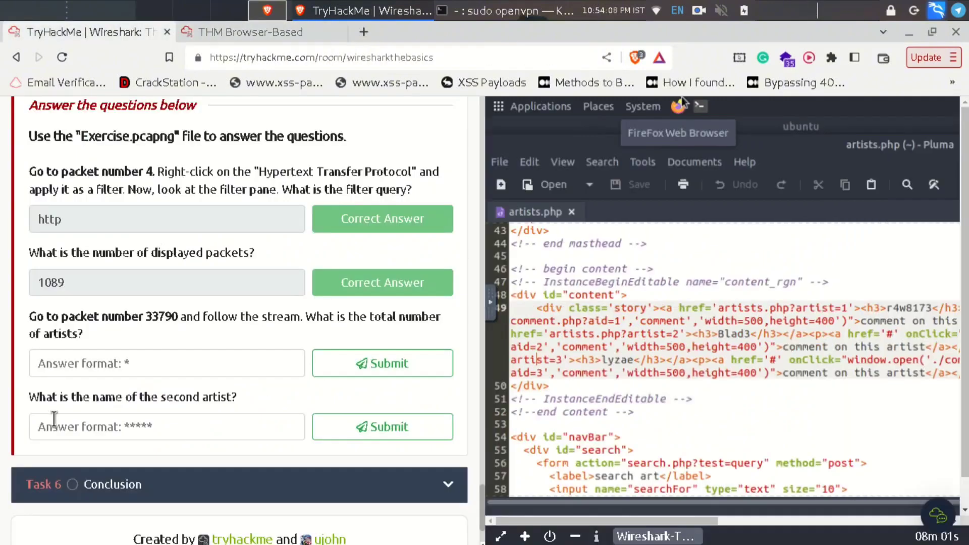
click(61, 370)
text(3)
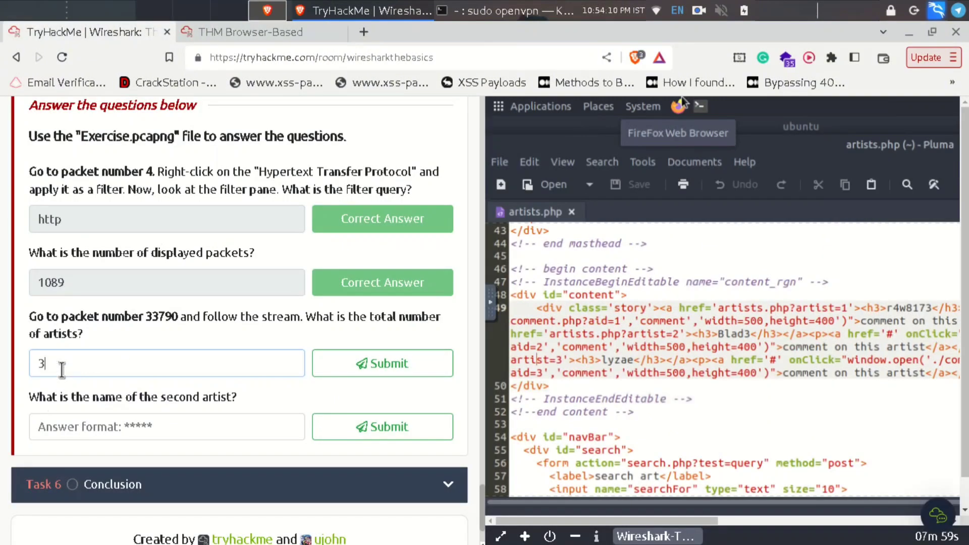
key(Return)
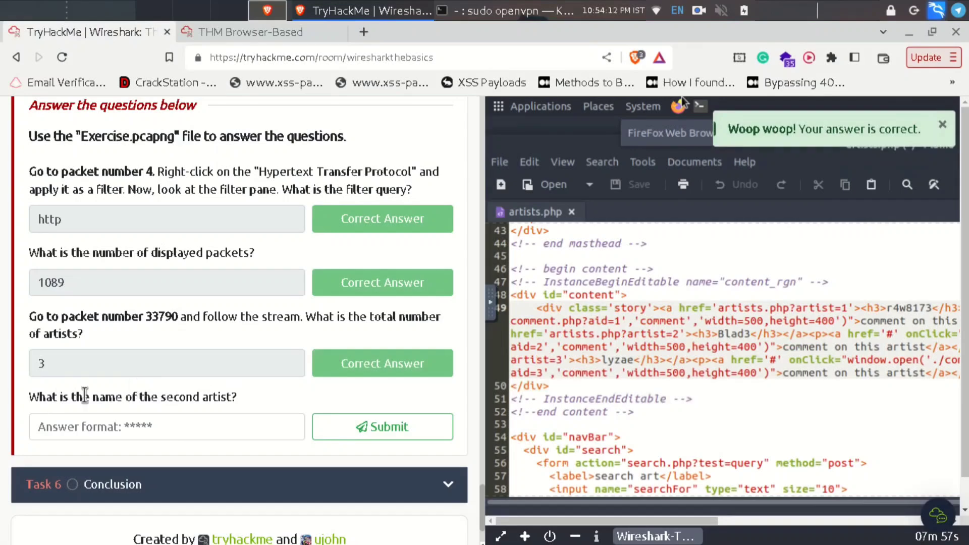
click(244, 30)
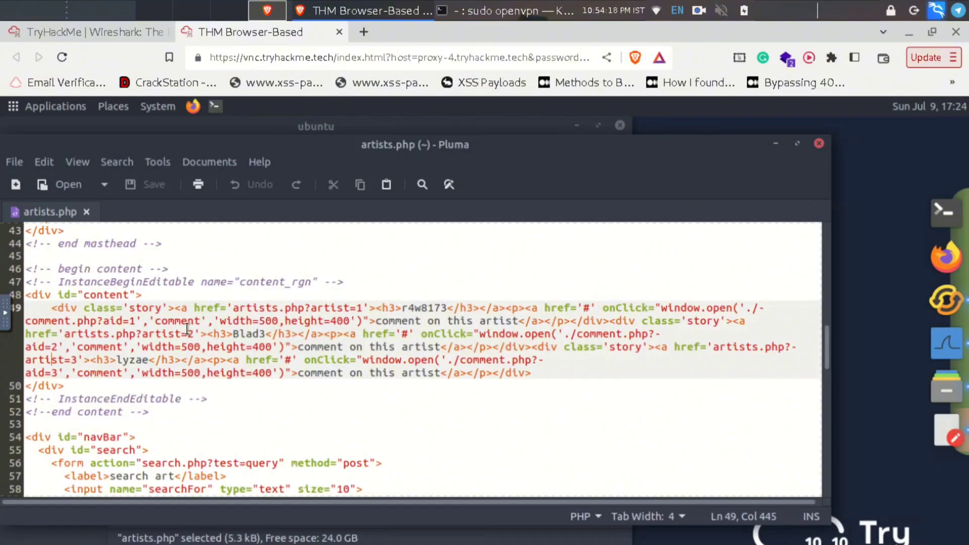
- Submit Blad3 as the second artist's name and review the answered Packet Filtering questions
click(132, 34)
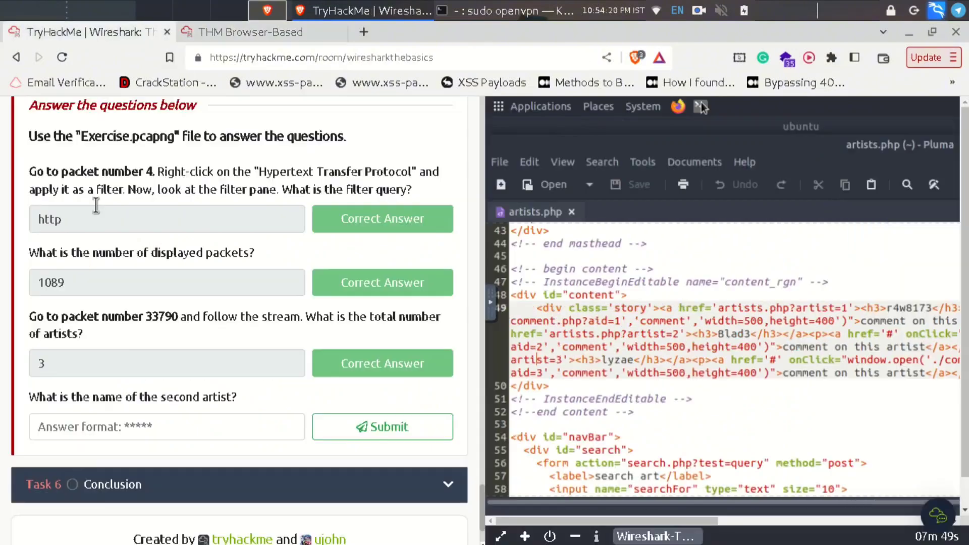
click(146, 423)
text(Blad)
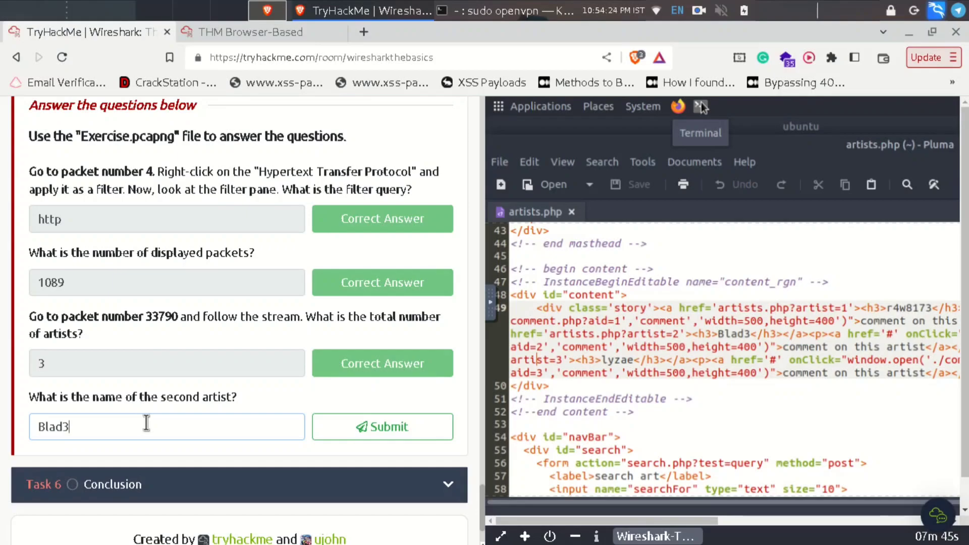
text(3)
key(Return)
scroll(147, 420, up, 10)
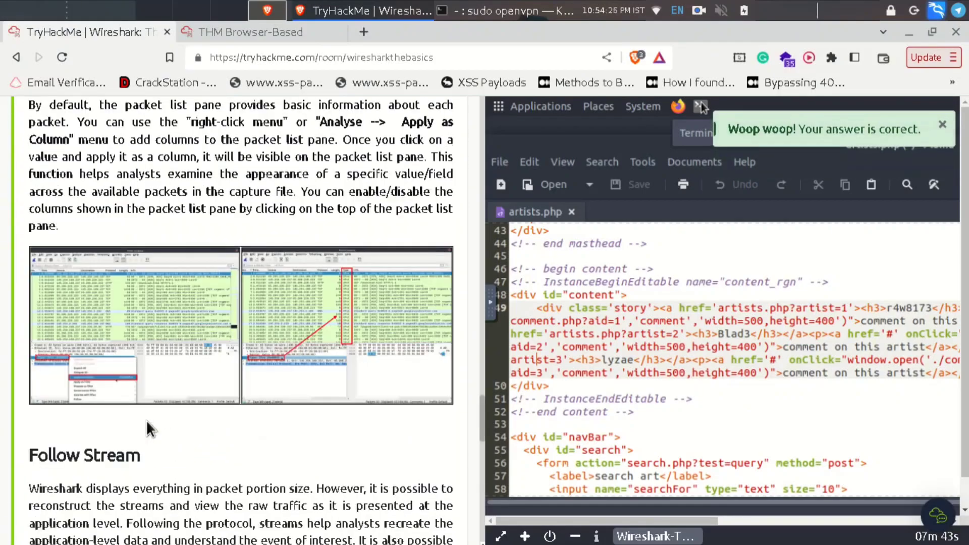
scroll(396, 427, up, 15)
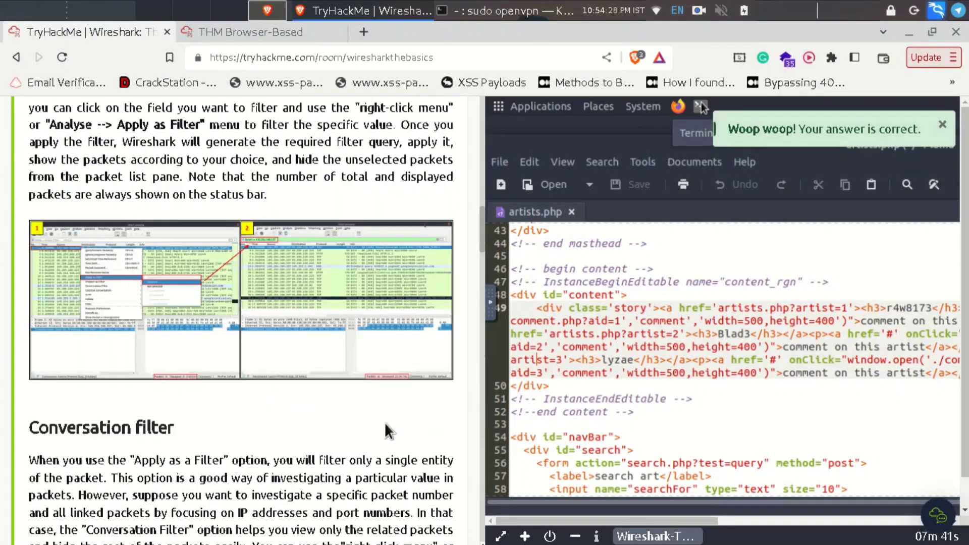
scroll(385, 422, down, 3)
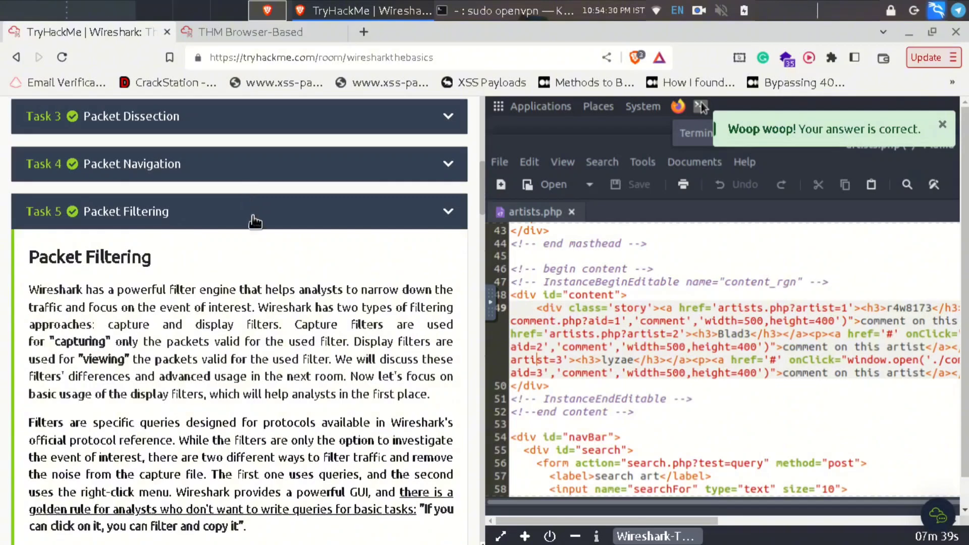
- Collapse the Packet Filtering task and expand the Conclusion task
click(252, 216)
click(318, 391)
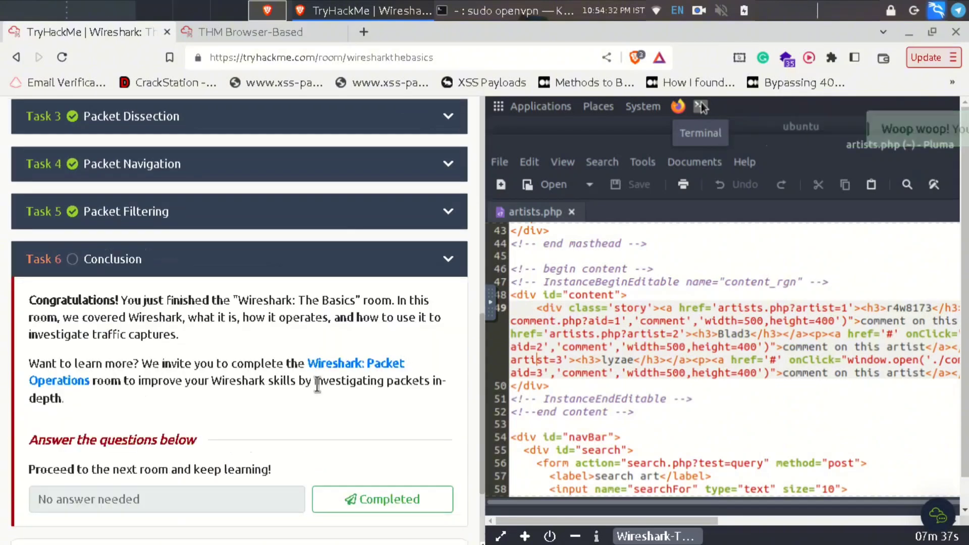
scroll(328, 347, down, 3)
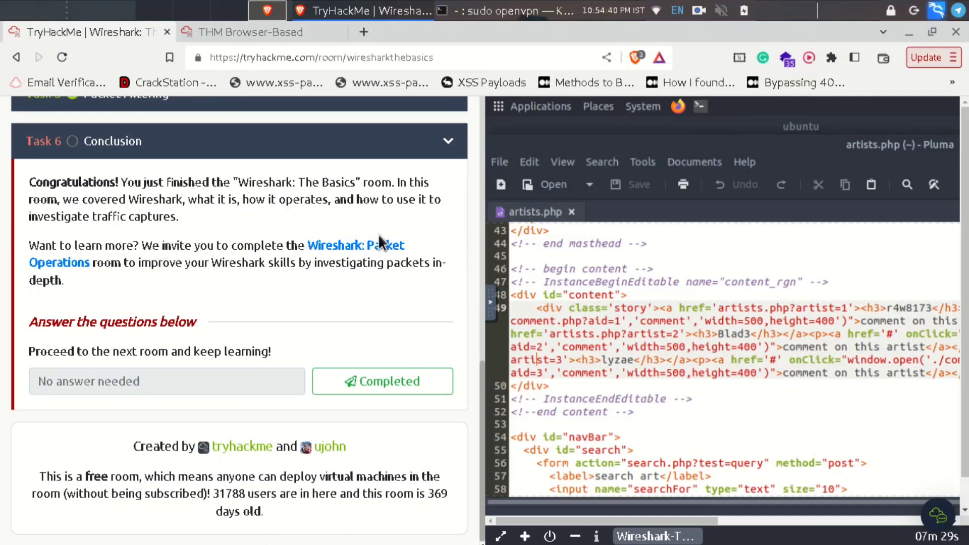
- Open the Wireshark: Packet Operations room in a new tab, then close its subscription page
right_click(394, 246)
click(395, 250)
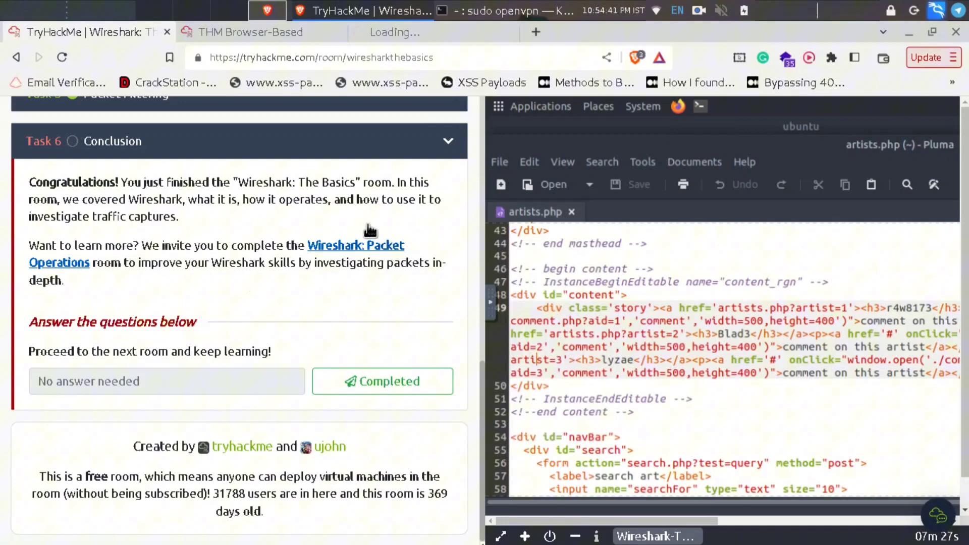
click(412, 37)
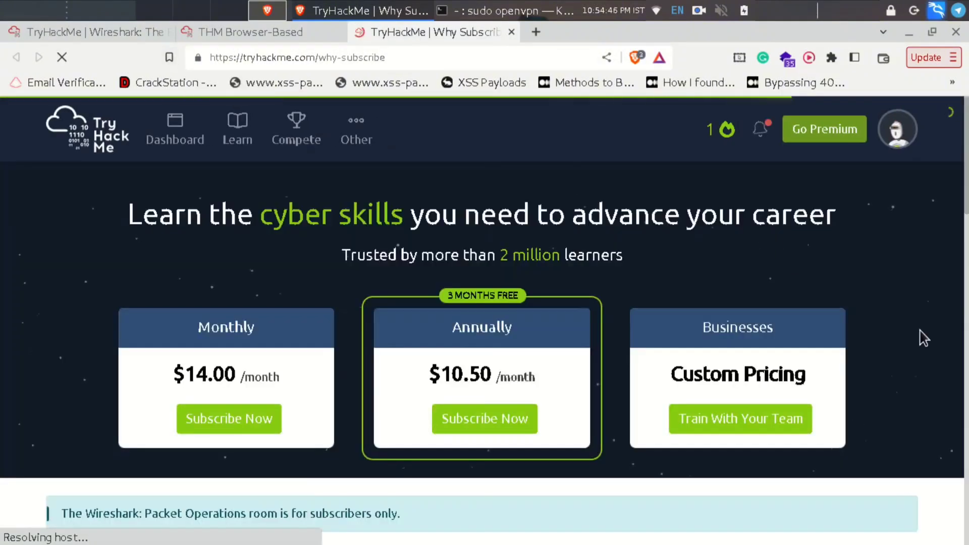
scroll(919, 332, down, 10)
scroll(919, 329, up, 10)
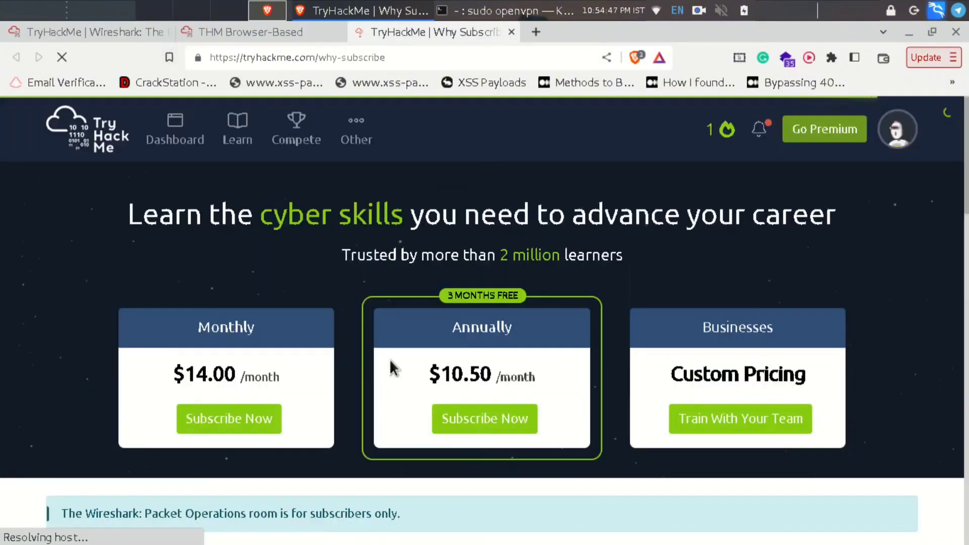
click(510, 32)
click(99, 30)
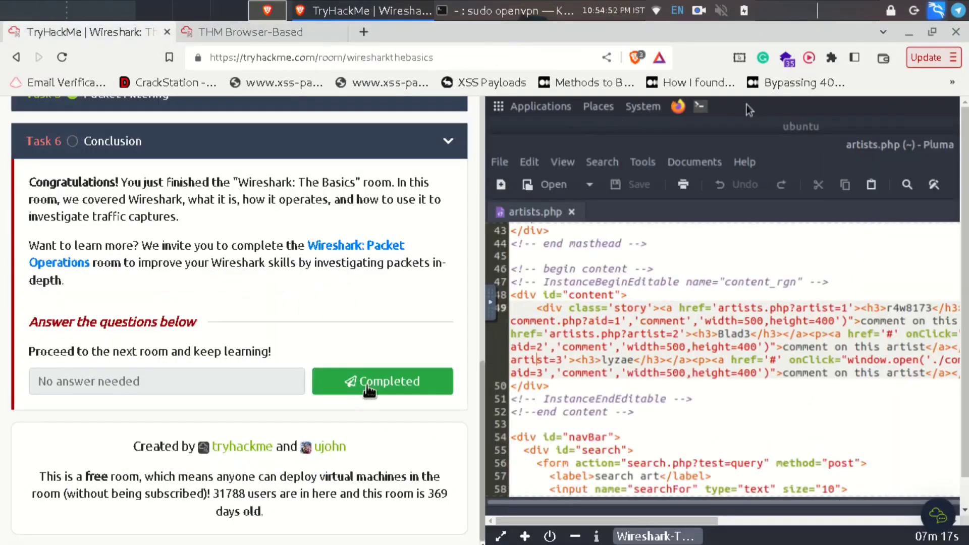
- Mark the Conclusion task completed, dismiss the notifications, and reload the browser-based machine view
click(433, 382)
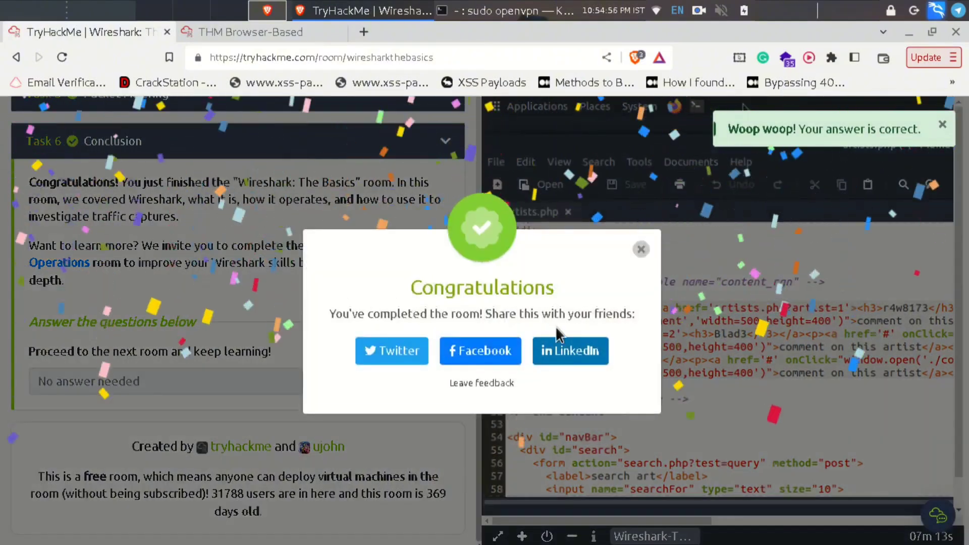
click(642, 250)
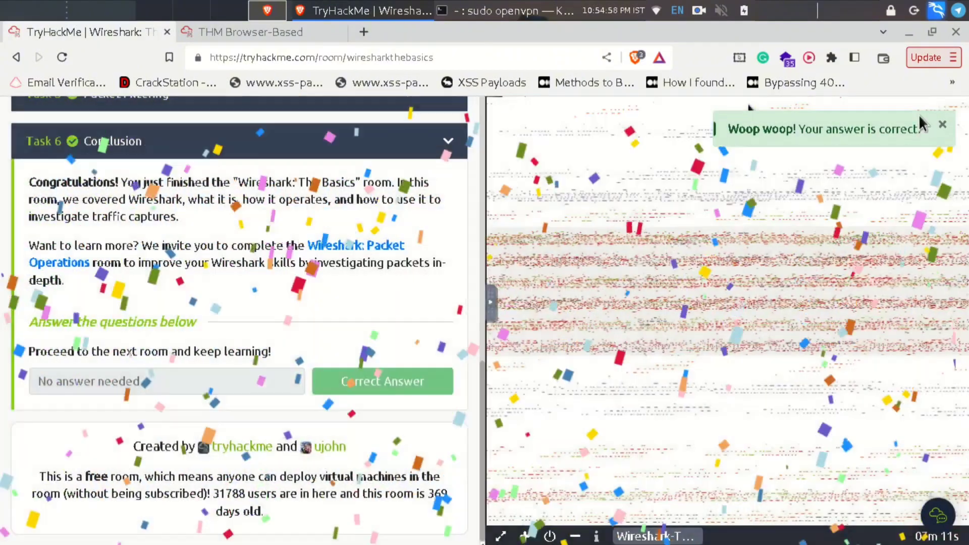
click(942, 126)
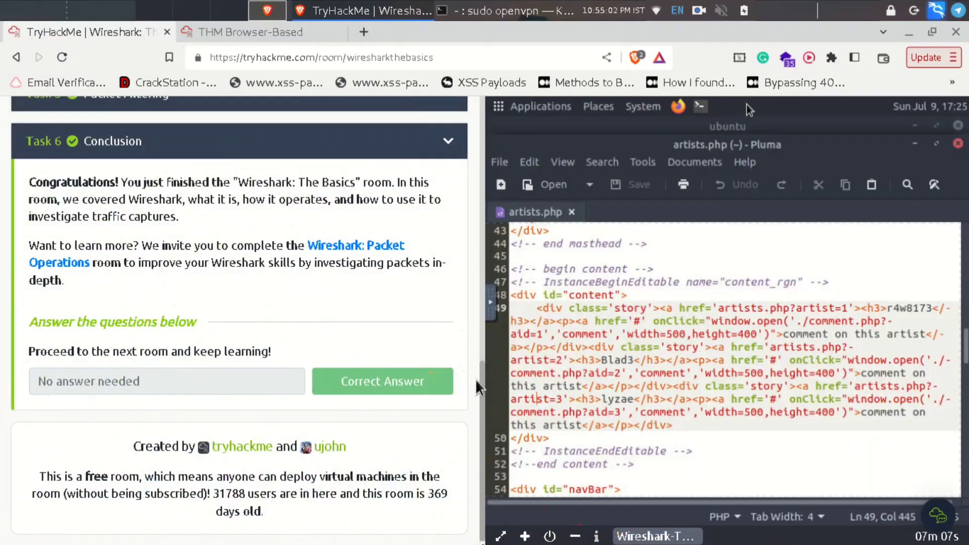
drag(482, 378, 479, 111)
click(235, 37)
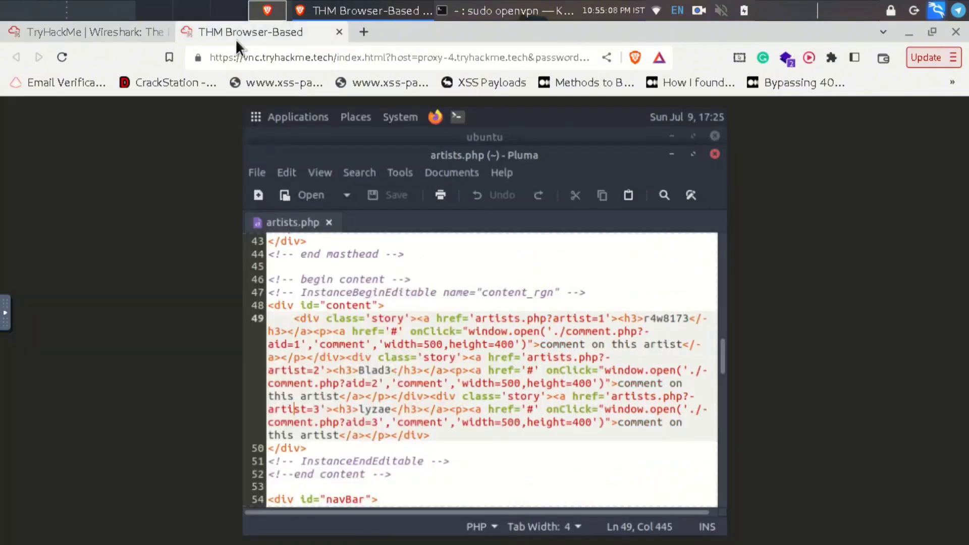
click(62, 57)
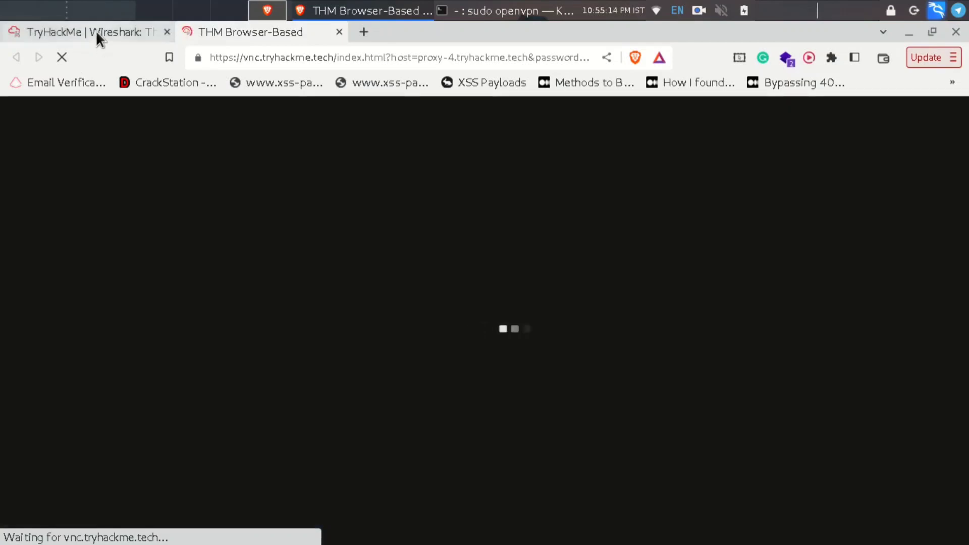
- Review the Wireshark room task list to confirm all six tasks are completed at 100%
click(96, 32)
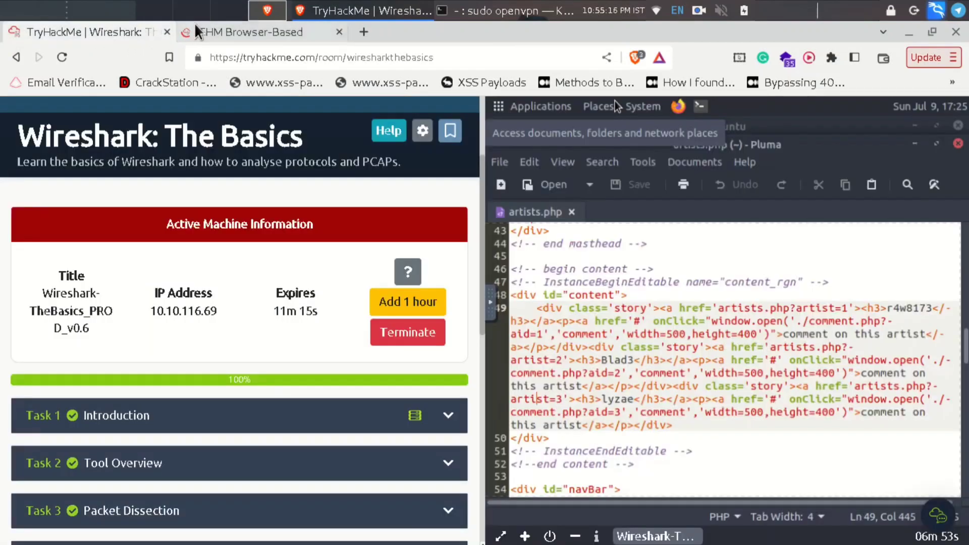
scroll(264, 292, down, 10)
scroll(363, 406, up, 7)
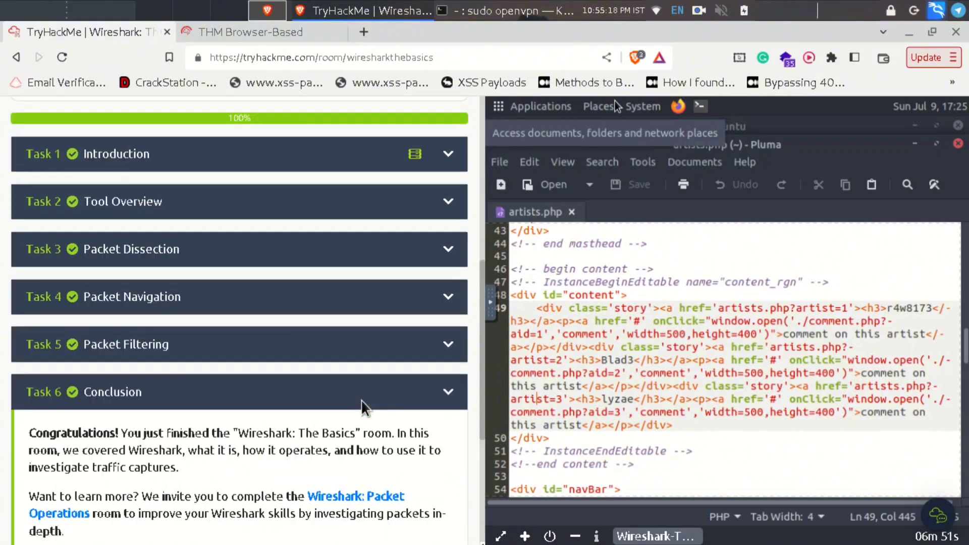
click(171, 346)
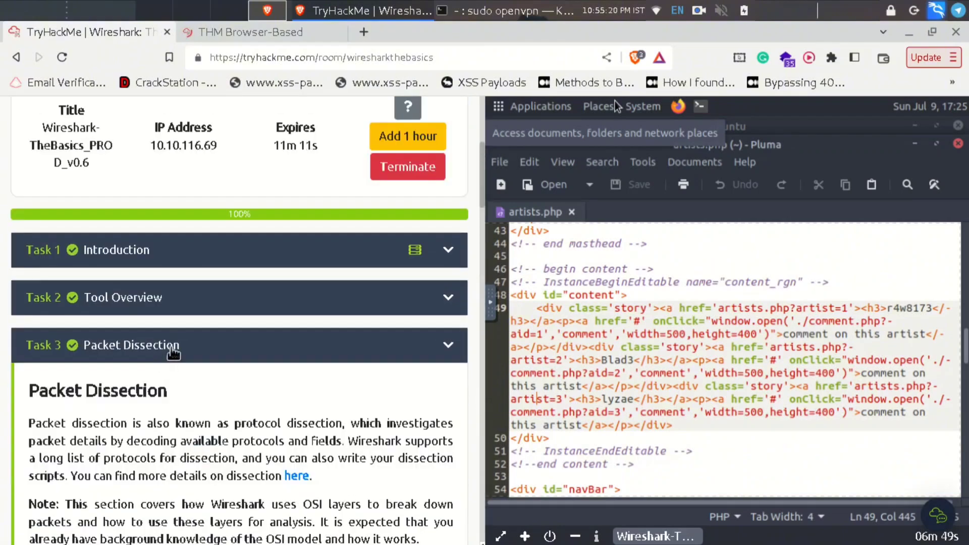
click(174, 348)
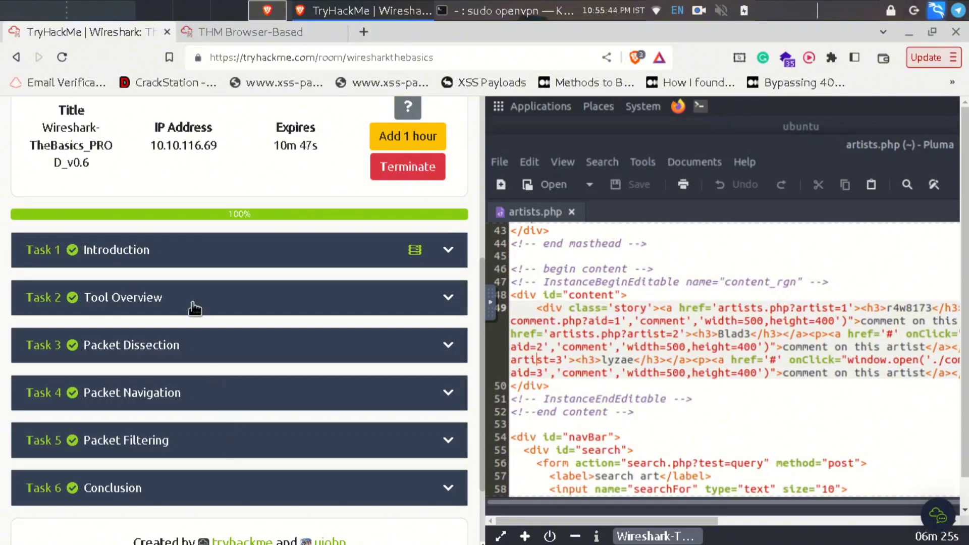
scroll(191, 310, down, 2)
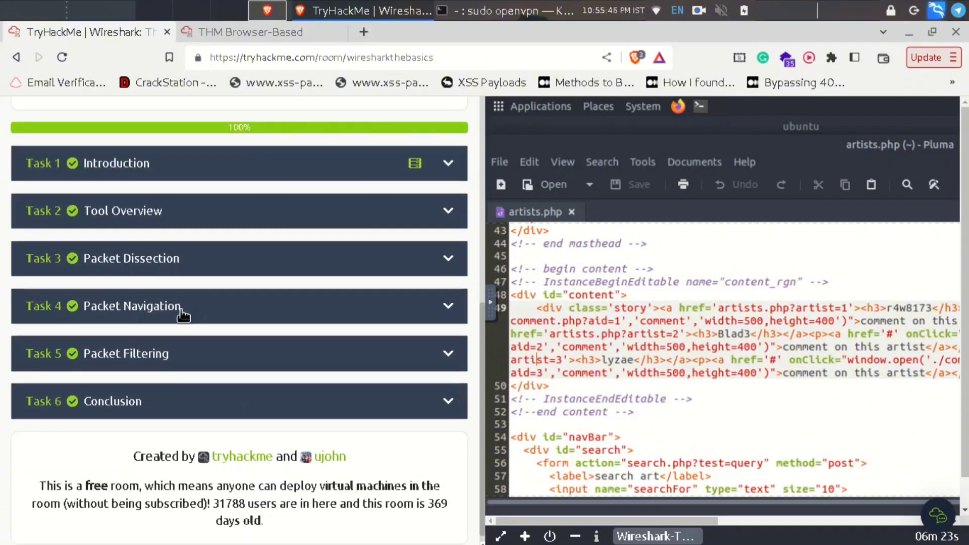
- Close artists.php in Pluma and the Caja file manager on the VM desktop
click(231, 32)
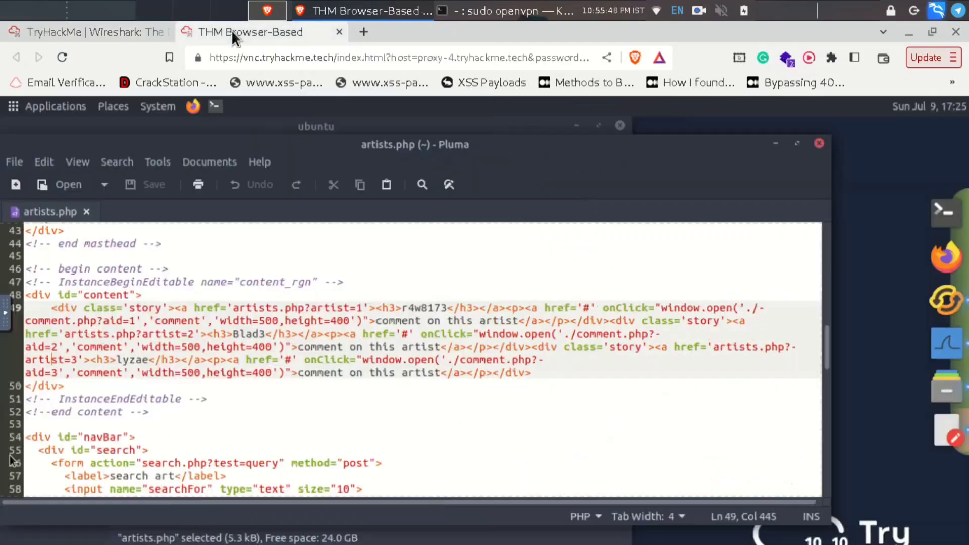
click(818, 144)
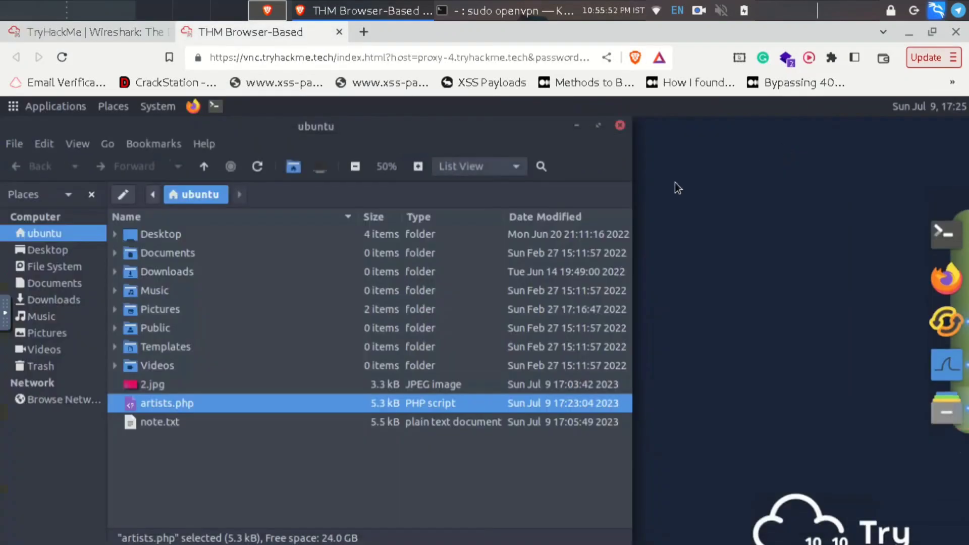
click(620, 126)
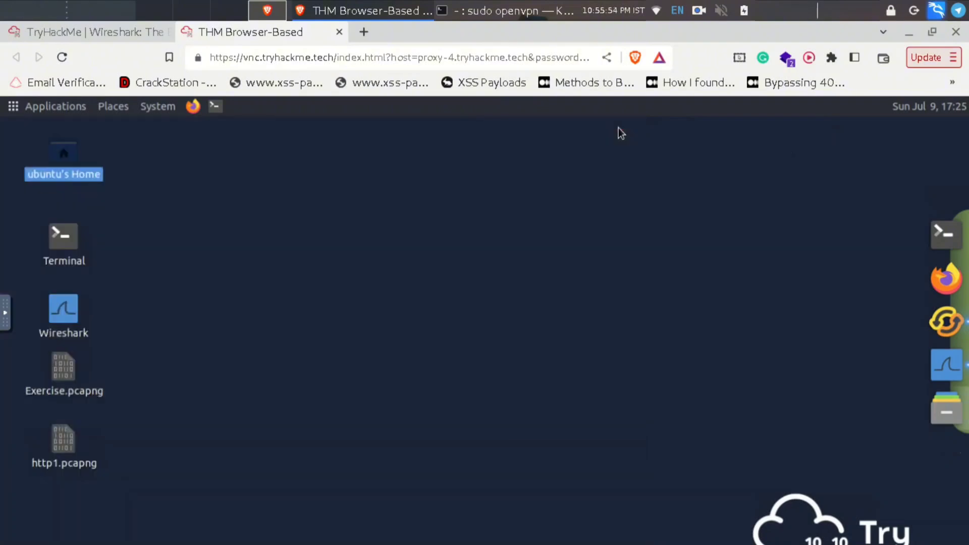
click(68, 34)
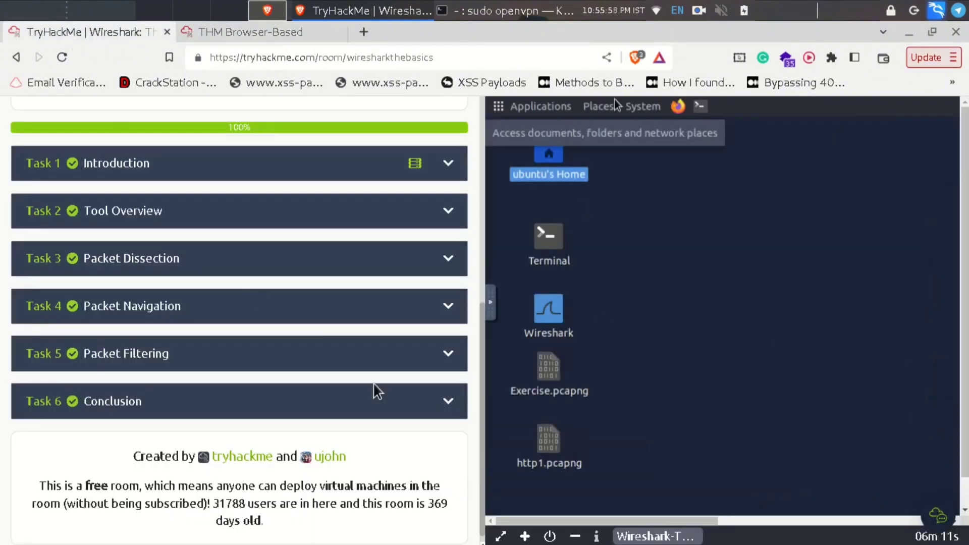
scroll(374, 401, up, 8)
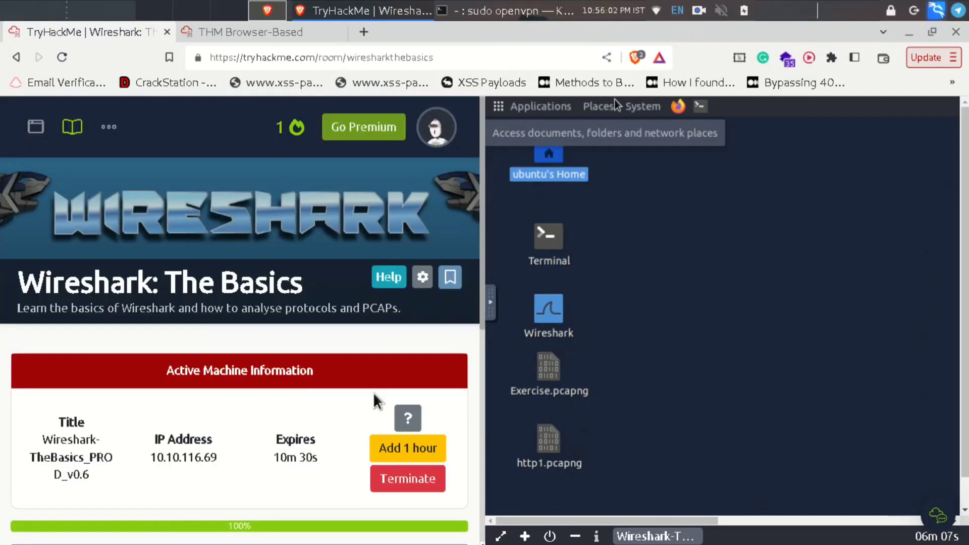
scroll(374, 400, down, 8)
scroll(374, 400, up, 7)
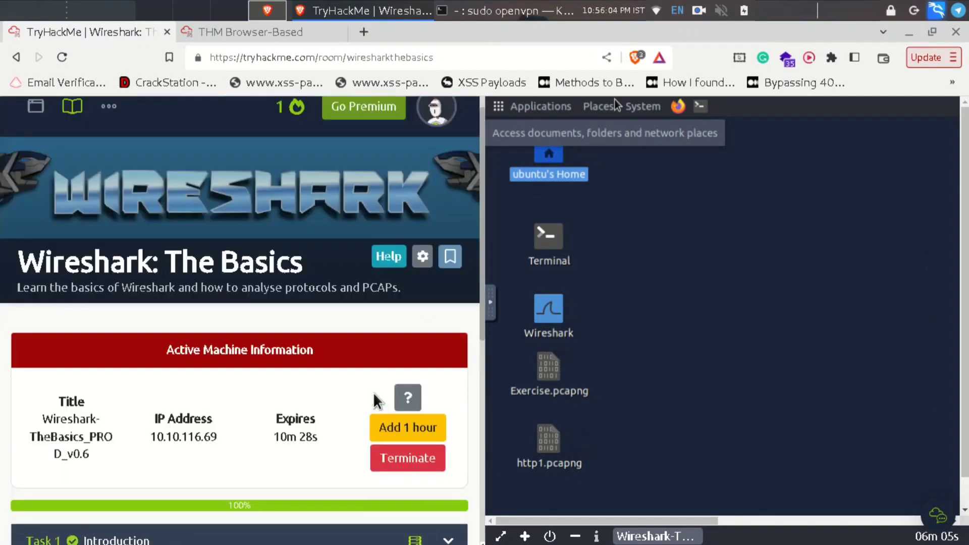
scroll(375, 396, up, 1)
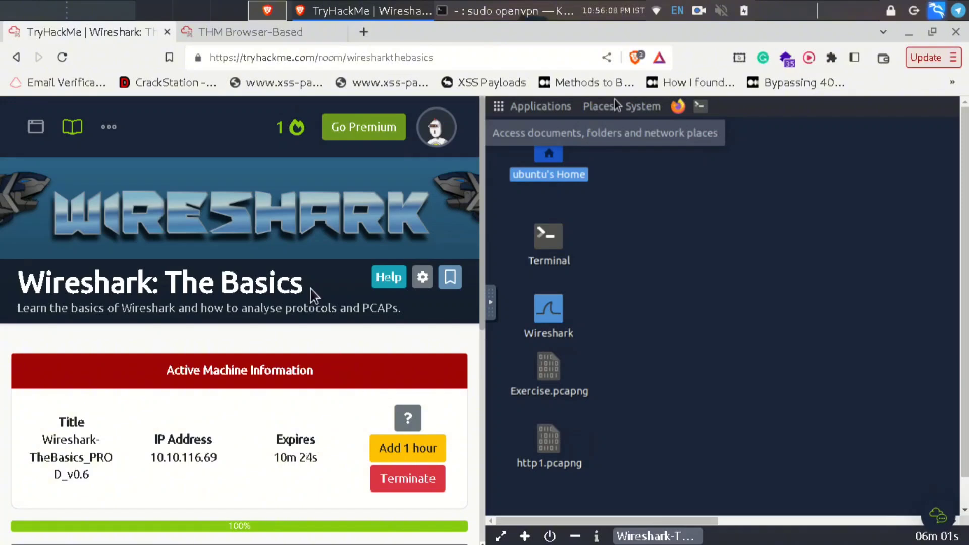
click(264, 33)
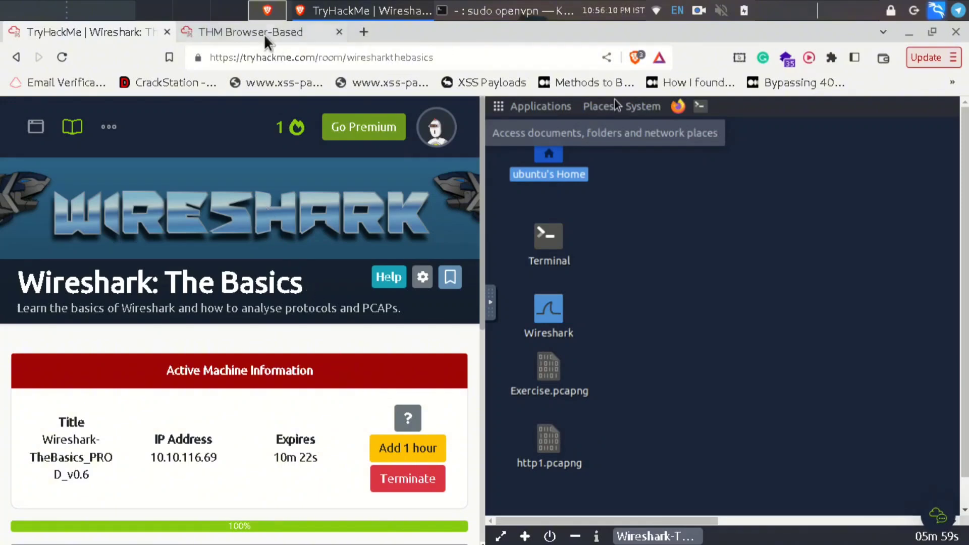
click(40, 25)
click(222, 32)
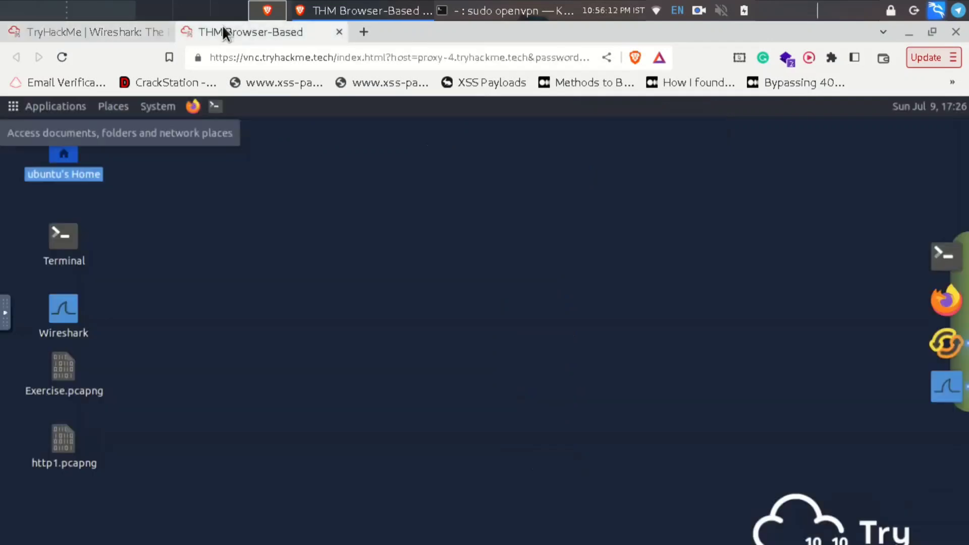
click(116, 33)
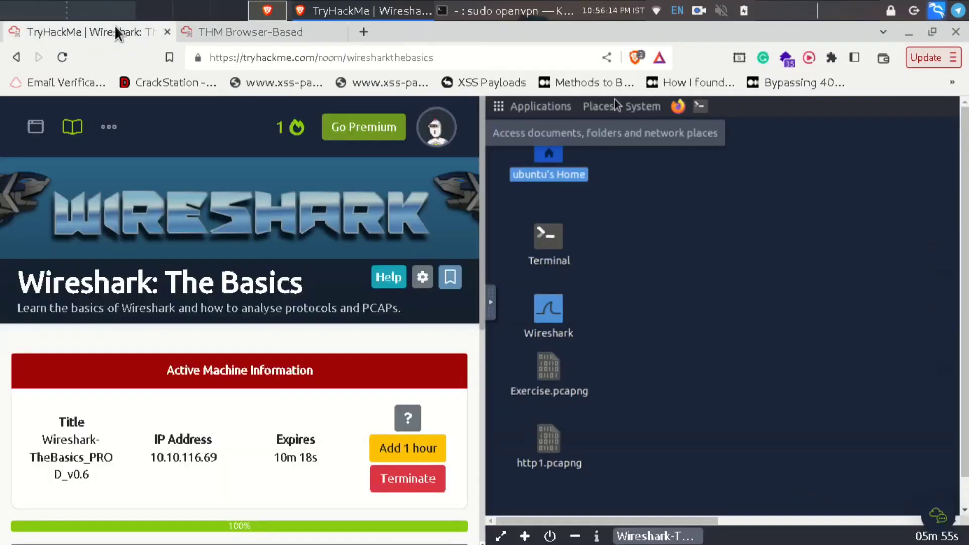
scroll(232, 230, down, 1)
scroll(244, 320, down, 6)
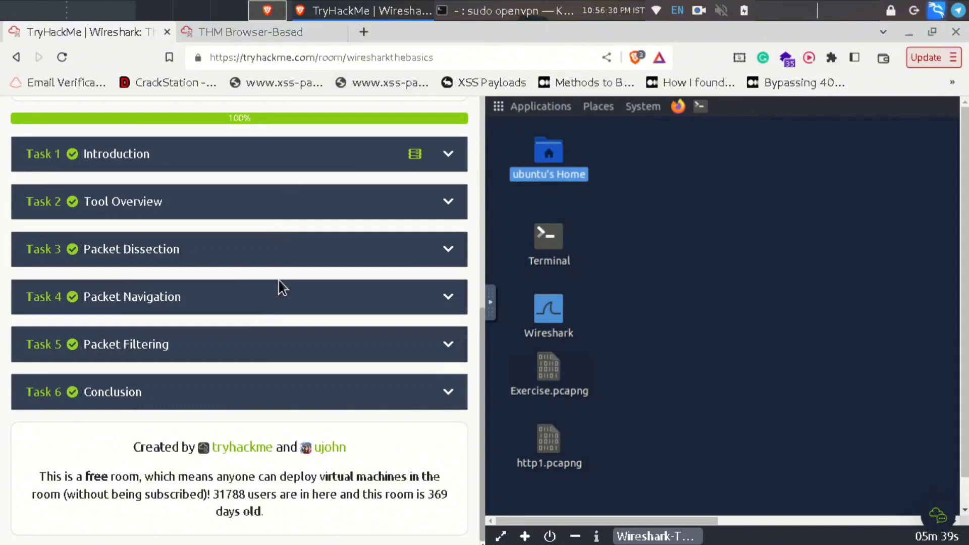
- Stop the screen recording using Finish recording in the recorder's tray menu
click(699, 10)
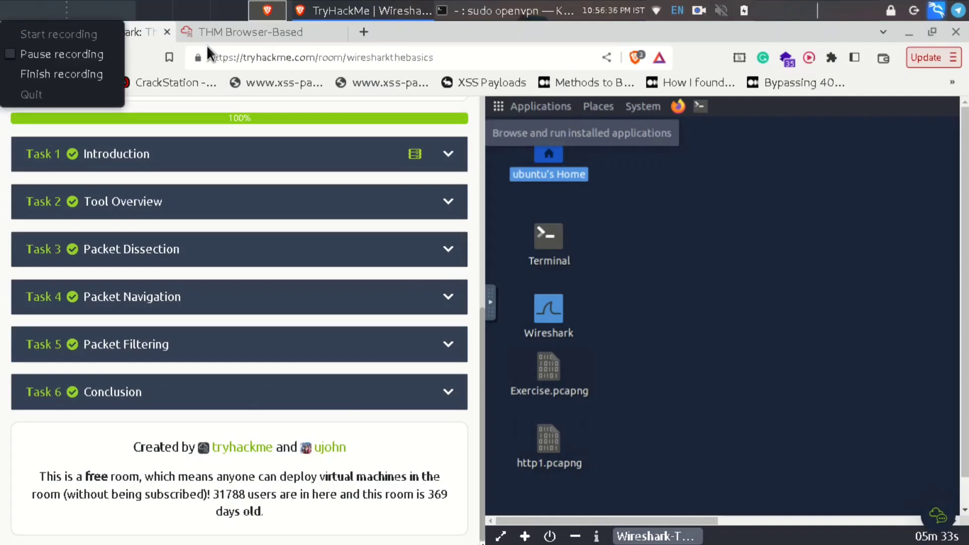
click(24, 81)
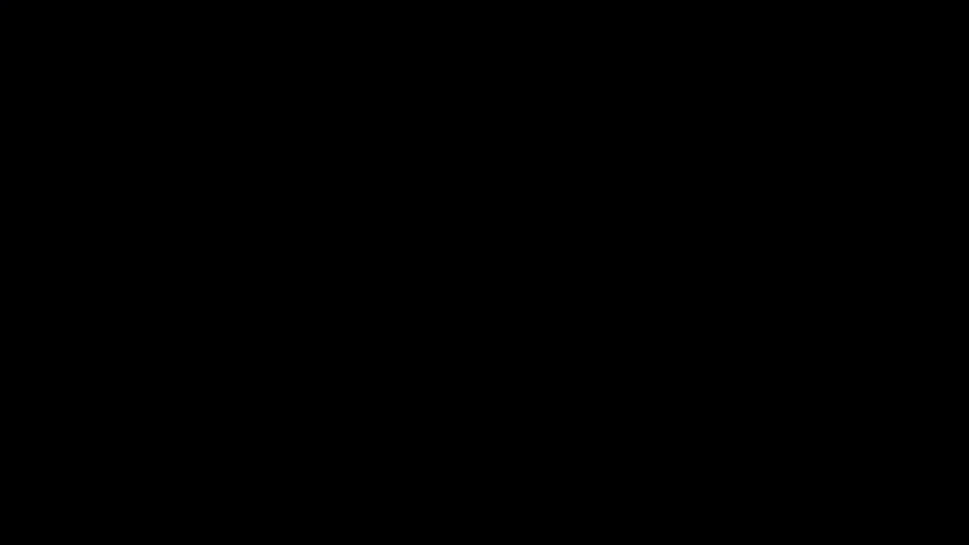